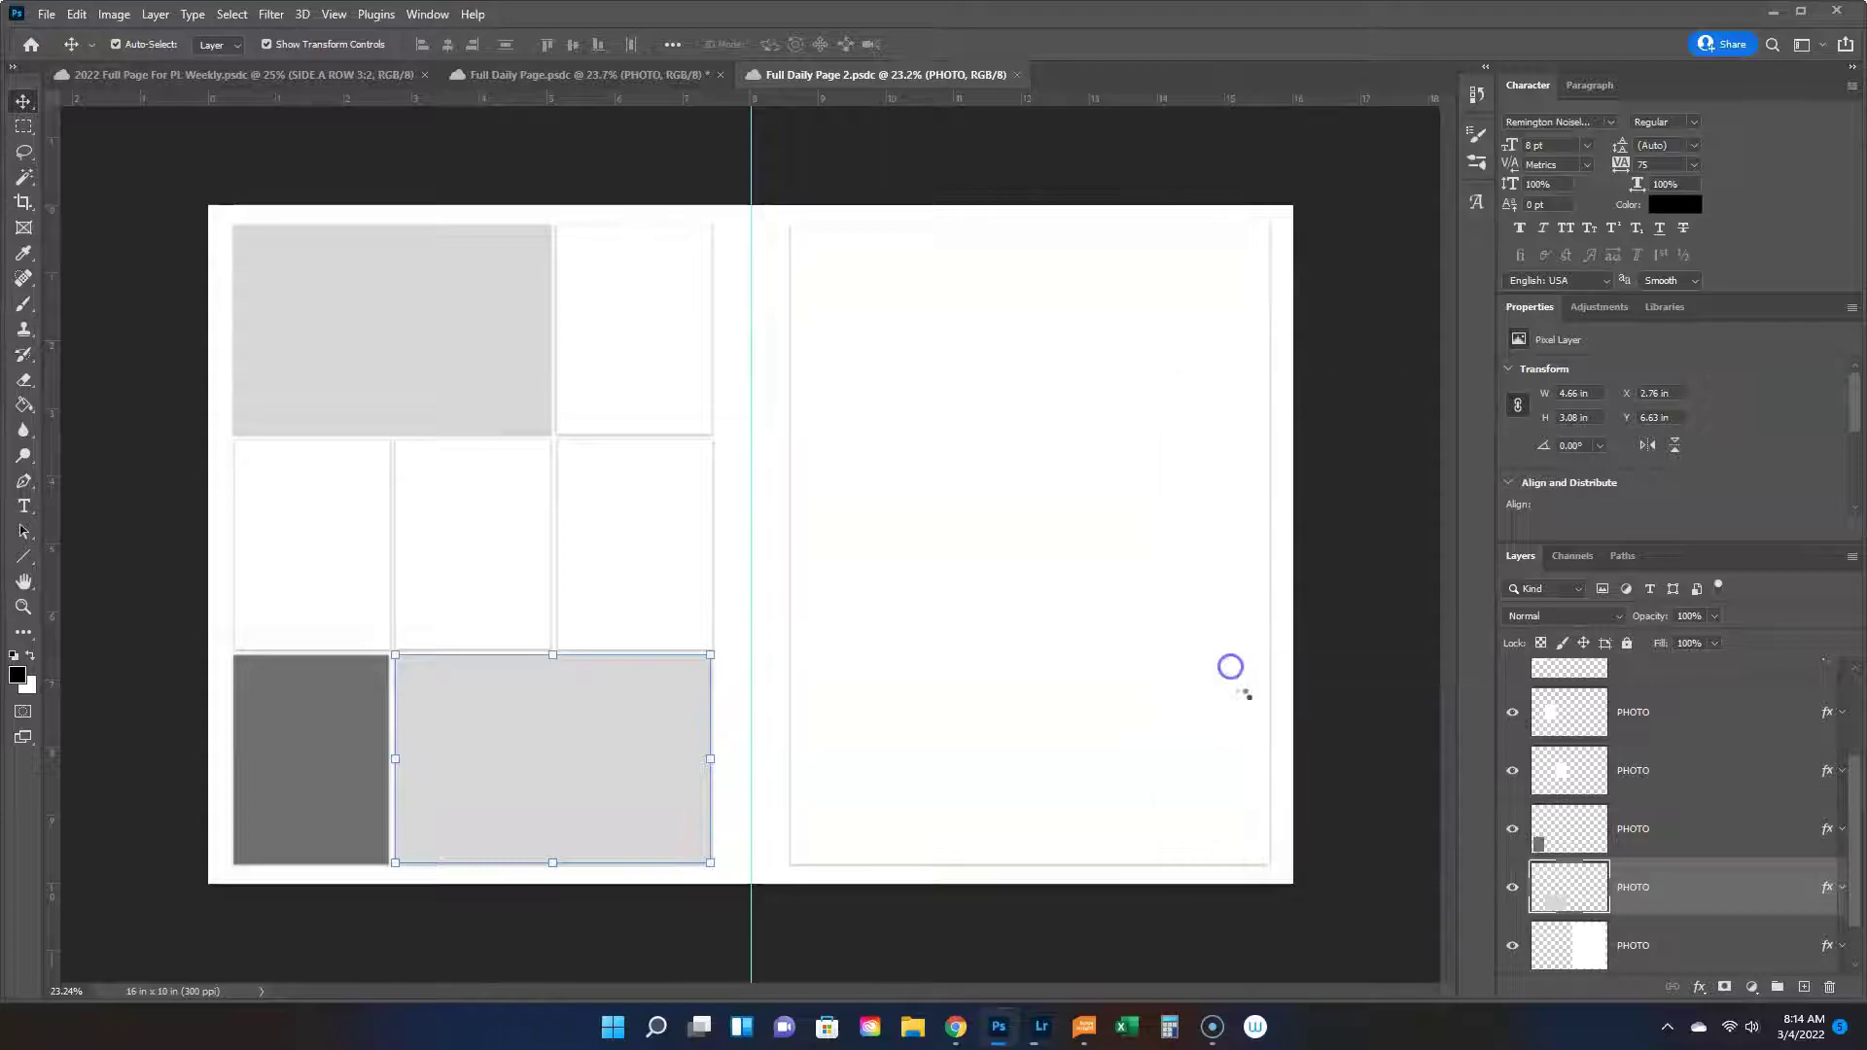
Return to Photoshop with IMG_3728, IMG_3727, IMG_3732 and IMG_3735 open as documents.
left_click(999, 1026)
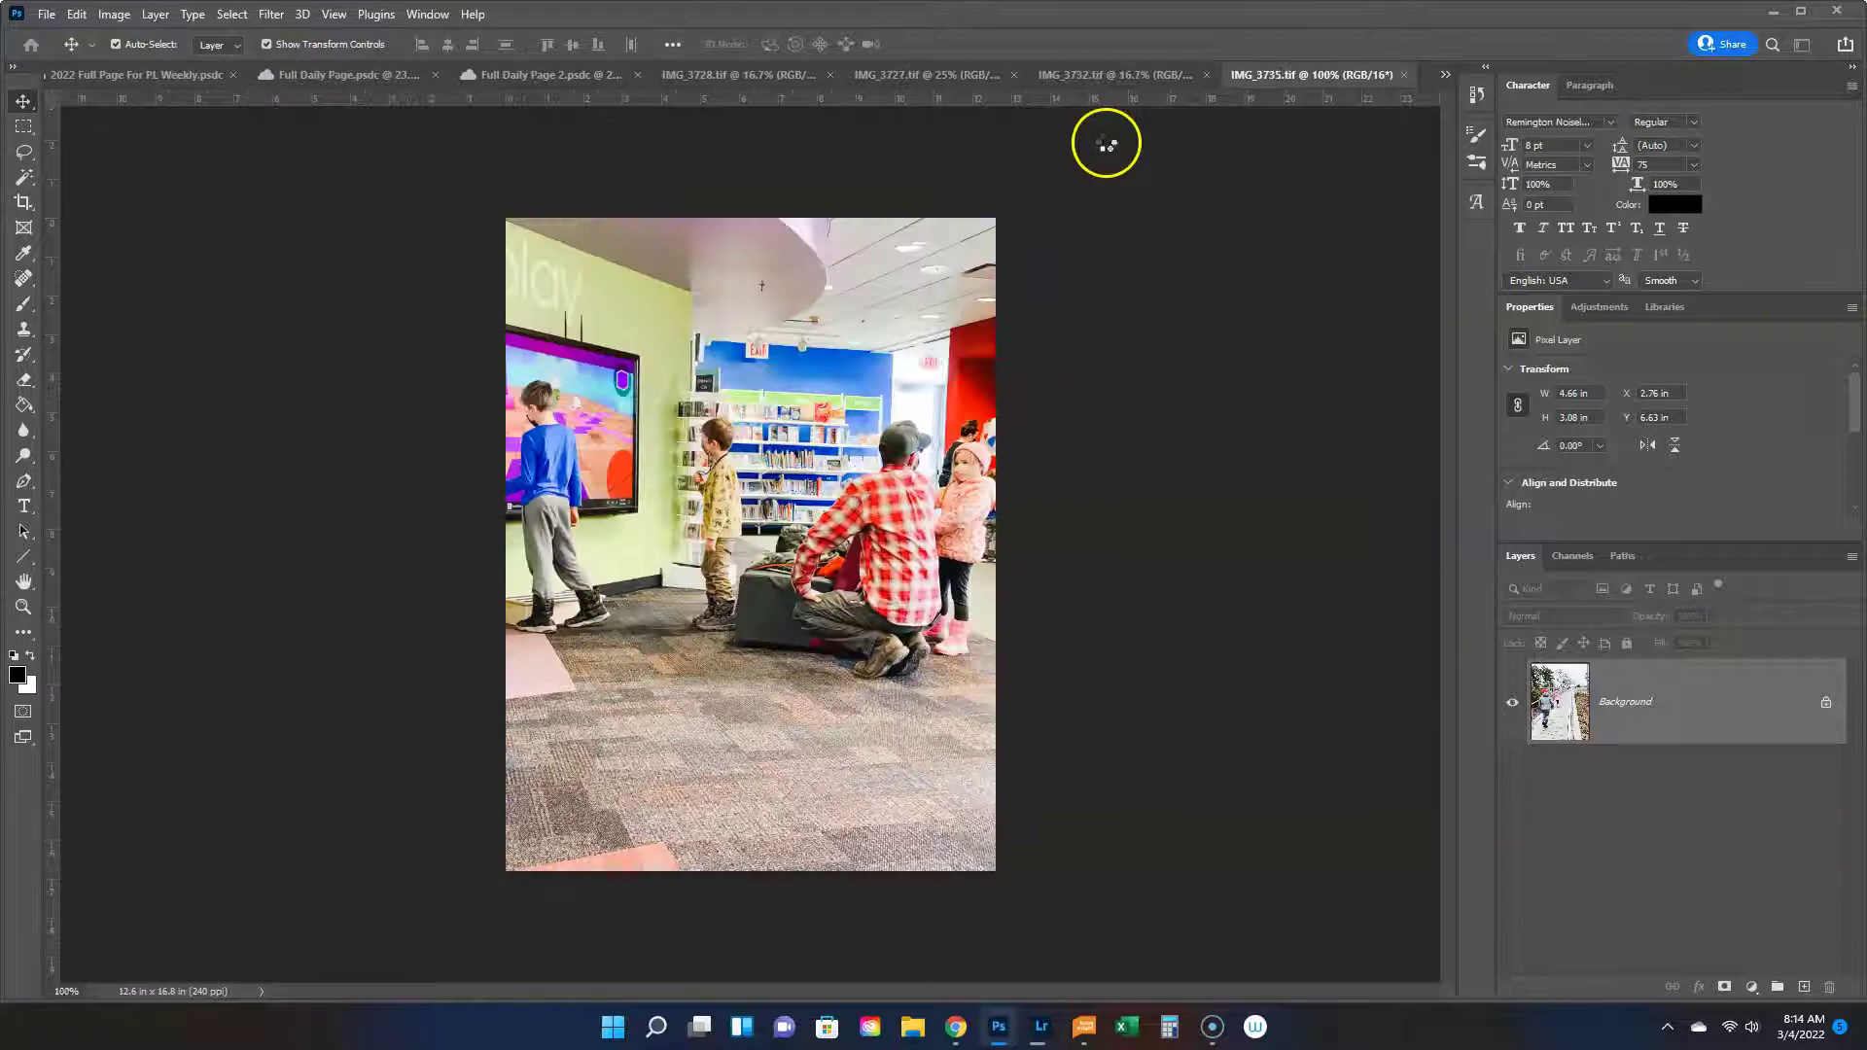
Bring the bathroom photo into Full Daily Page 2, scaled to fill the right page.
left_click(601, 77)
left_click(802, 74)
left_click_drag(889, 253, 918, 314)
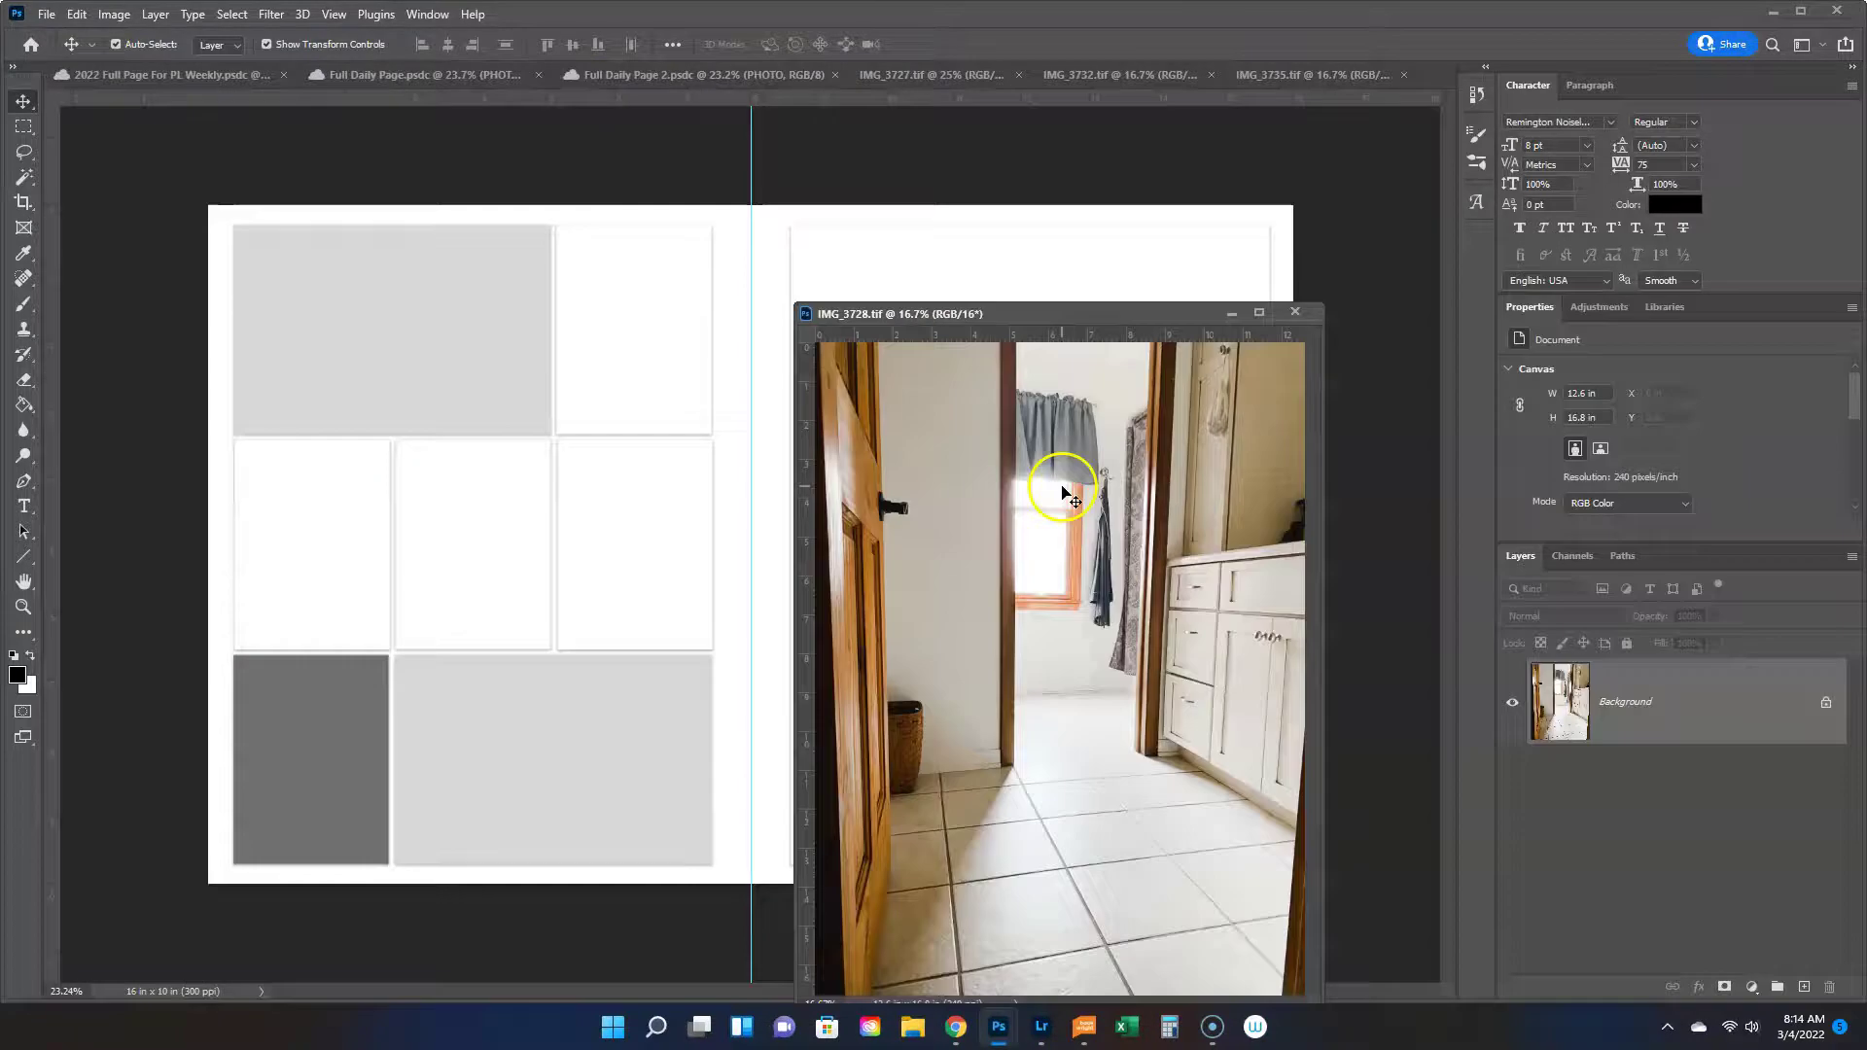
left_click(1295, 312)
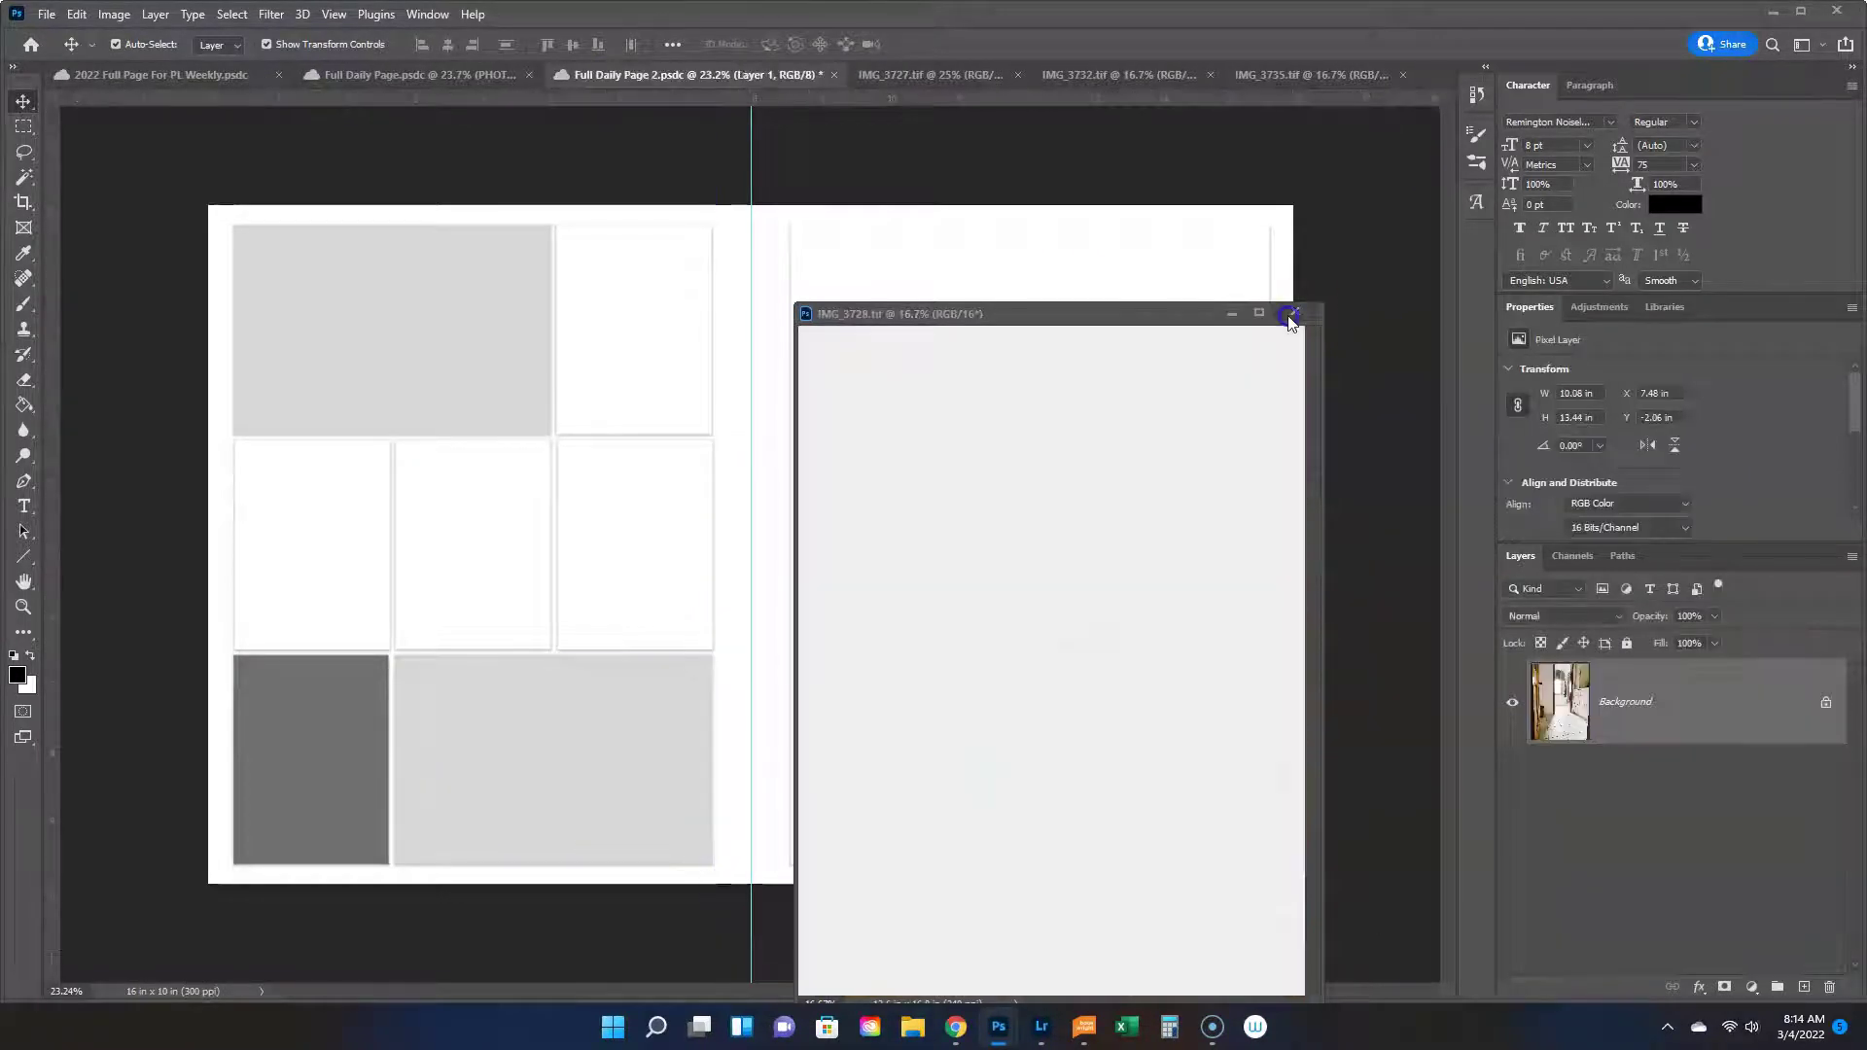
scroll(1152, 572, "down", 2)
left_click_drag(724, 149, 867, 327)
left_click_drag(1073, 551, 972, 468)
key("Return")
scroll(1712, 889, "down", 2)
left_click_drag(1699, 837, 1682, 920)
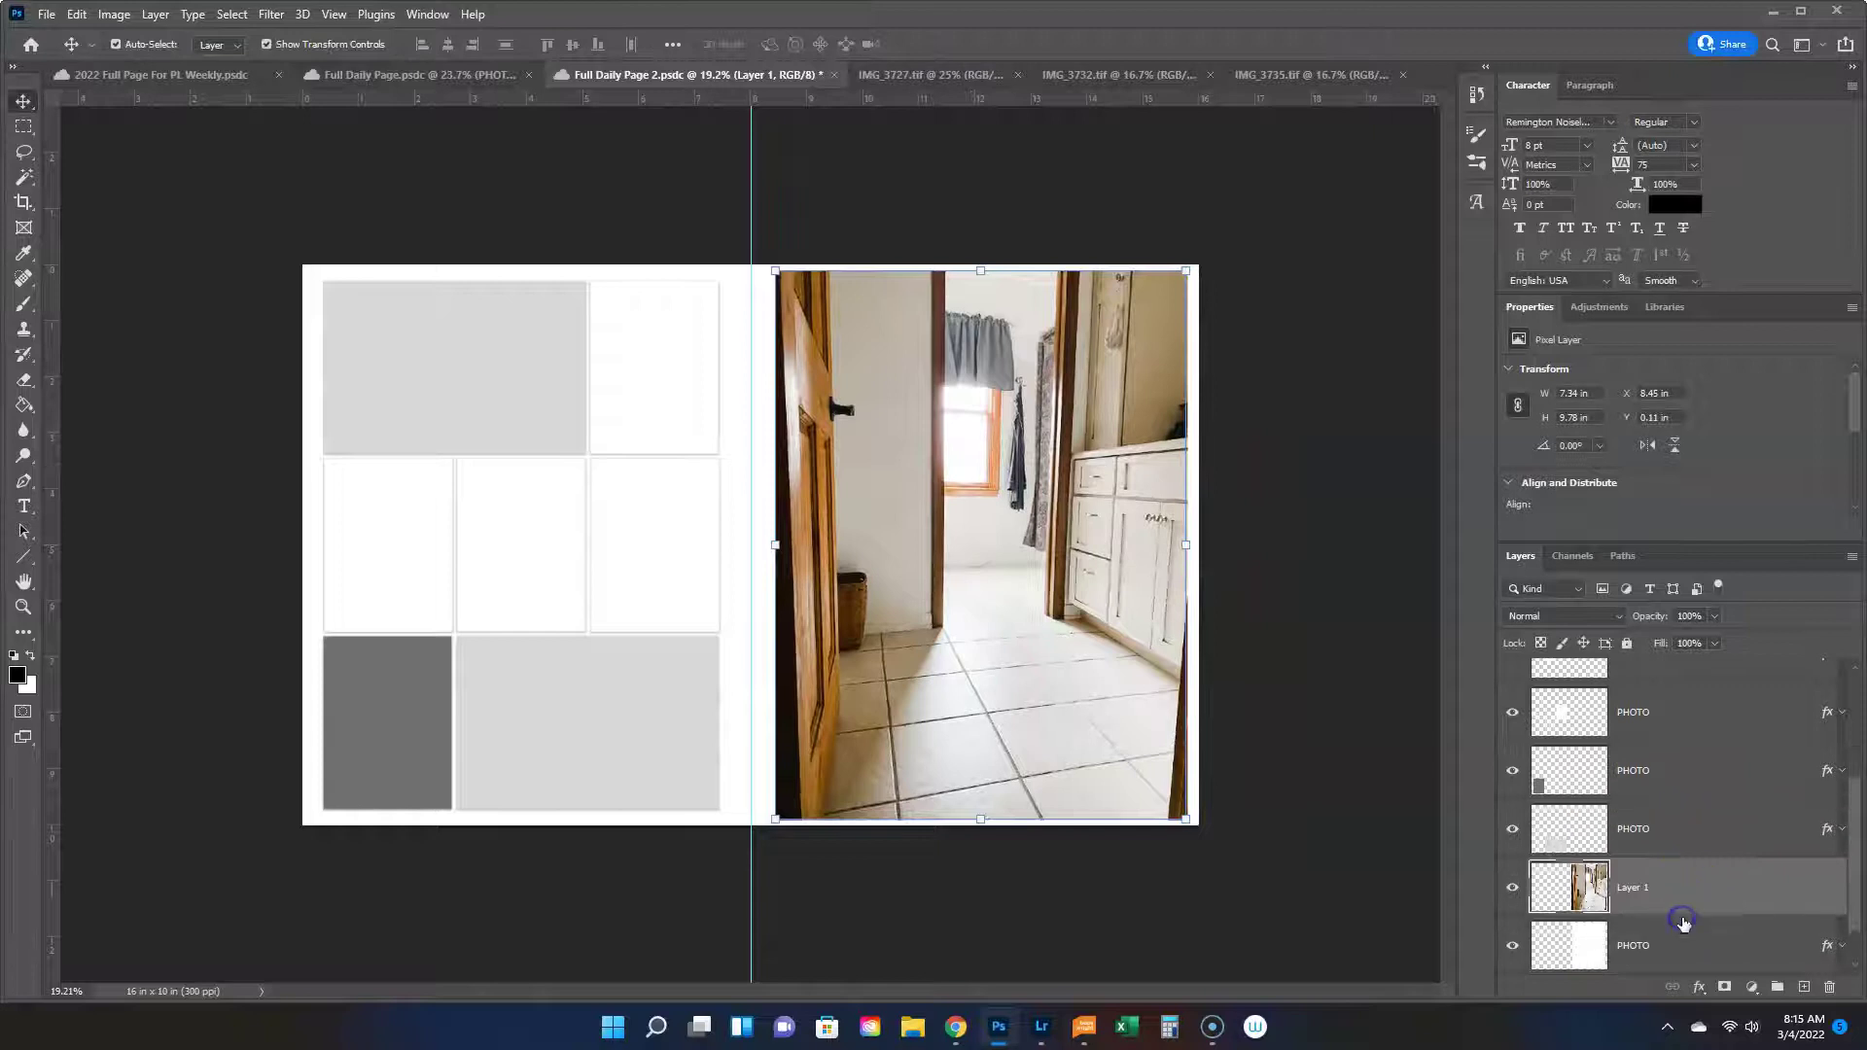
Scale the planner photo into the left page's top-left cell and clip it there.
left_click(515, 510)
left_click(436, 360)
left_click(930, 74)
left_click_drag(930, 74, 865, 257)
left_click_drag(659, 360, 658, 359)
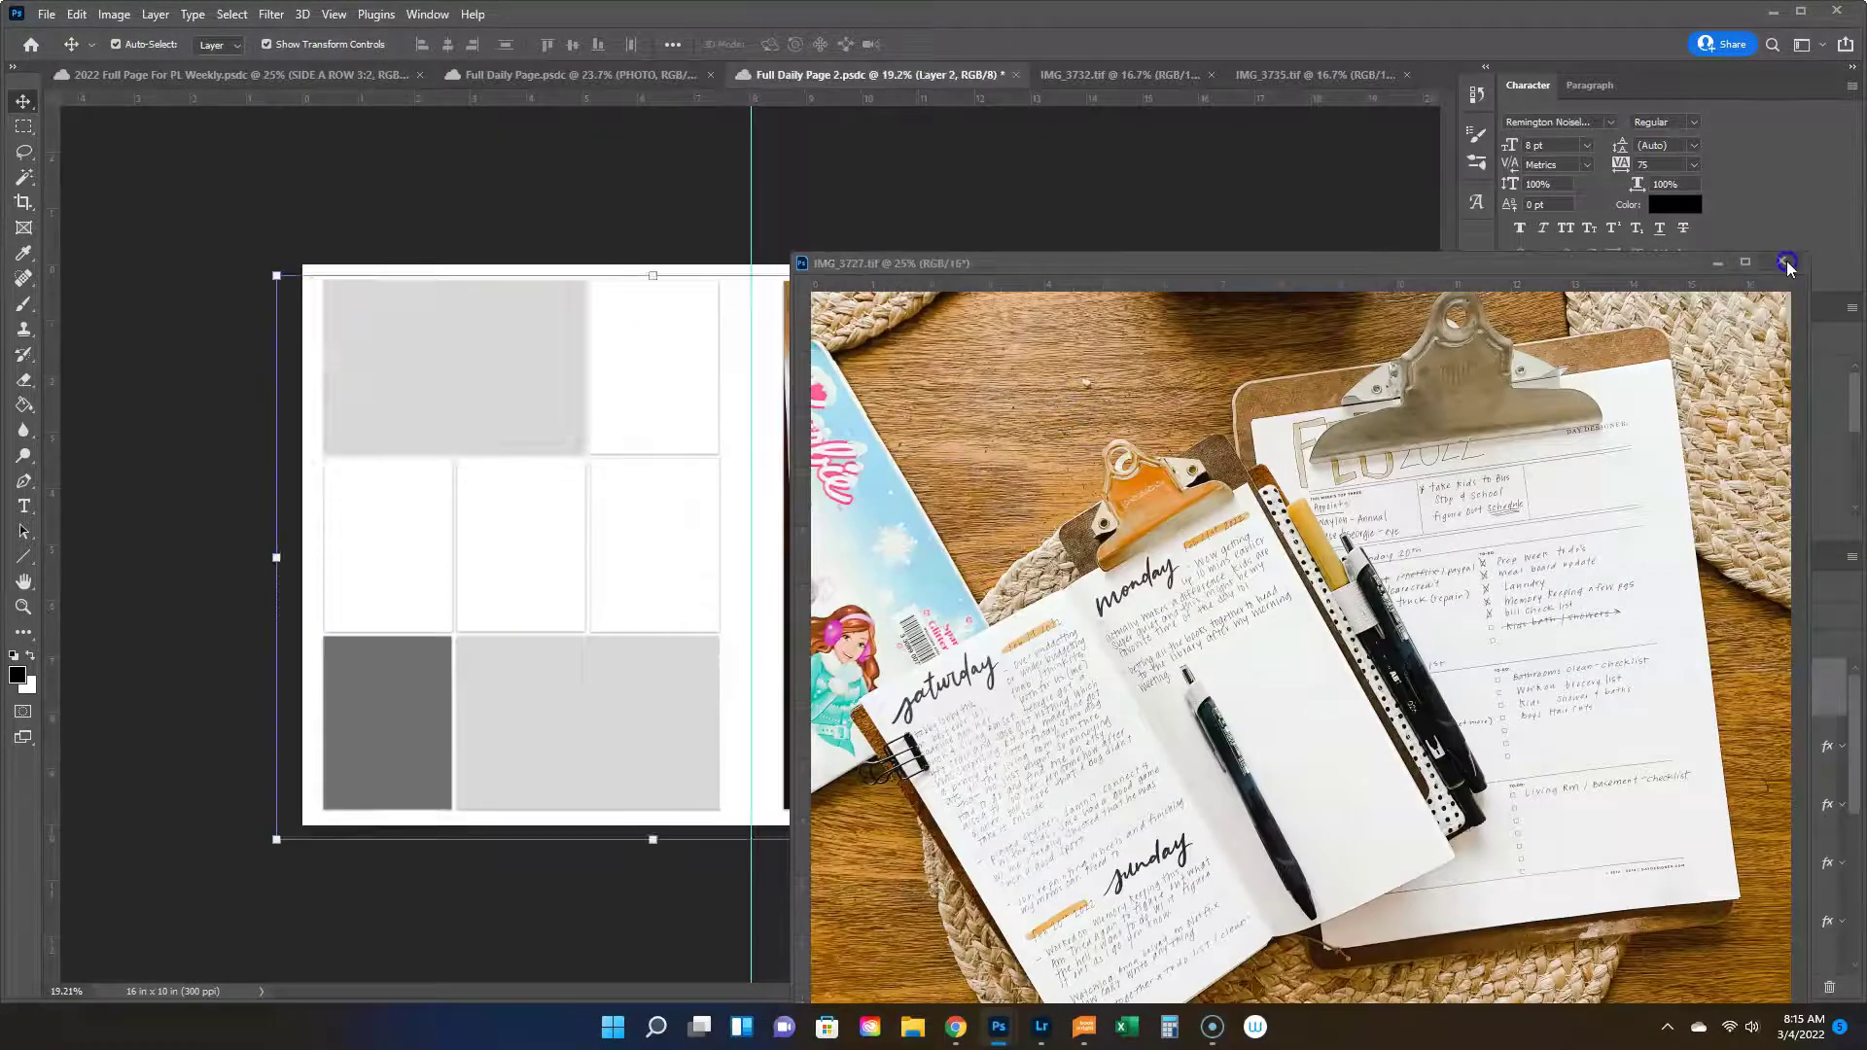
left_click(1782, 262)
left_click(1197, 751)
left_click_drag(1026, 834, 584, 518)
left_click_drag(279, 506, 305, 467)
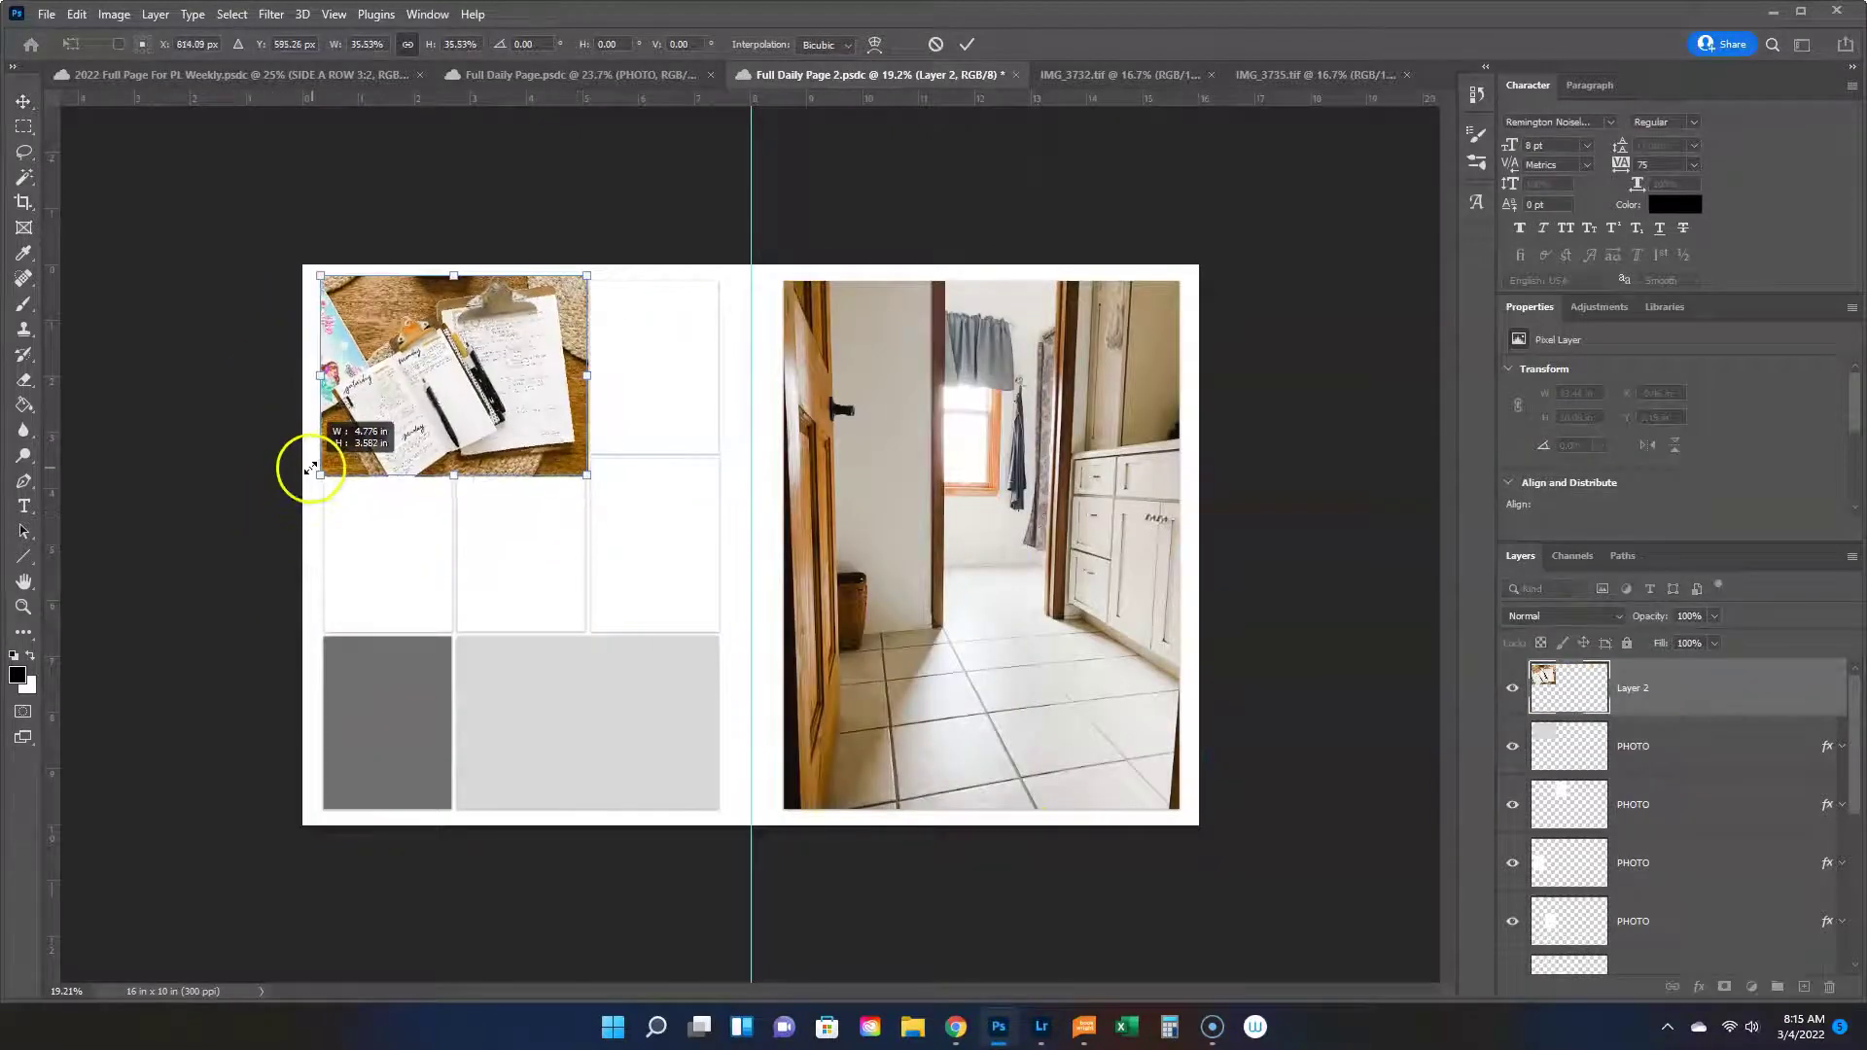
key("Return")
left_click(1654, 710, "alt")
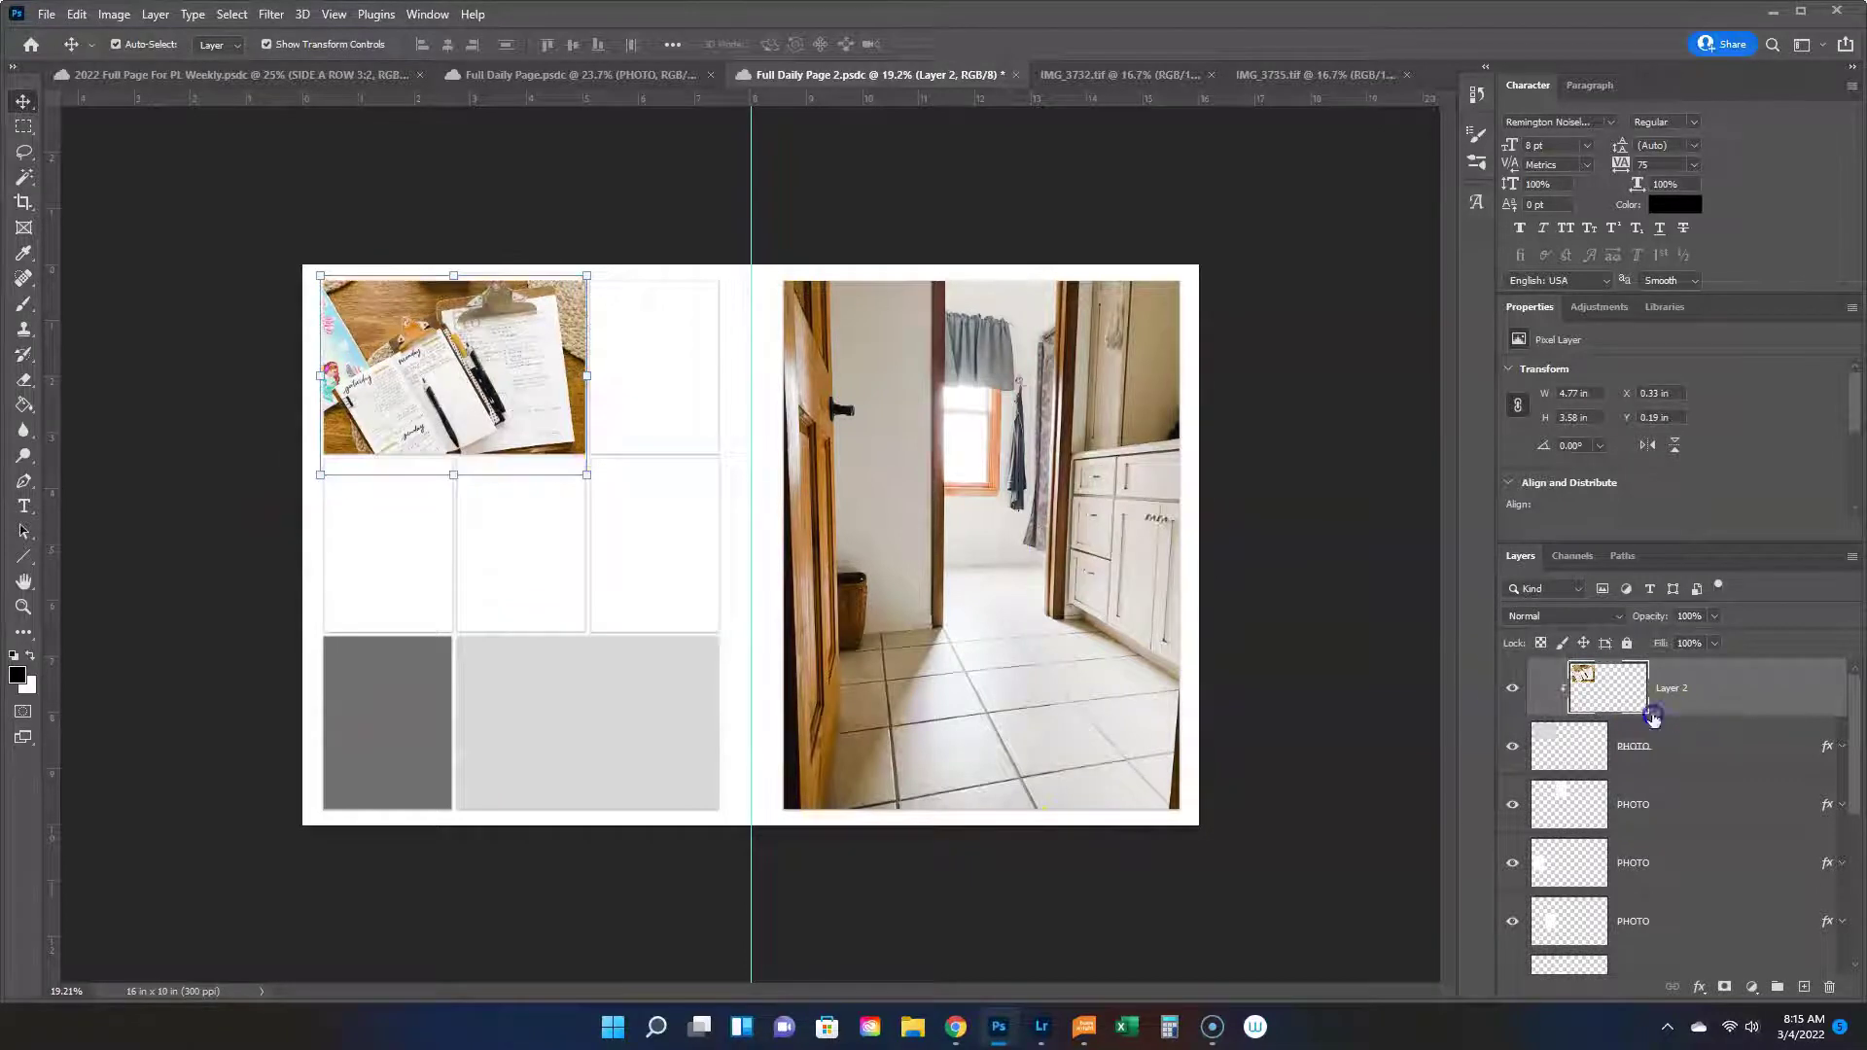
left_click_drag(447, 385, 448, 375)
Scale the walkway photo into the middle-left cell and clip it.
left_click(373, 531)
left_click_drag(1067, 73, 1211, 433)
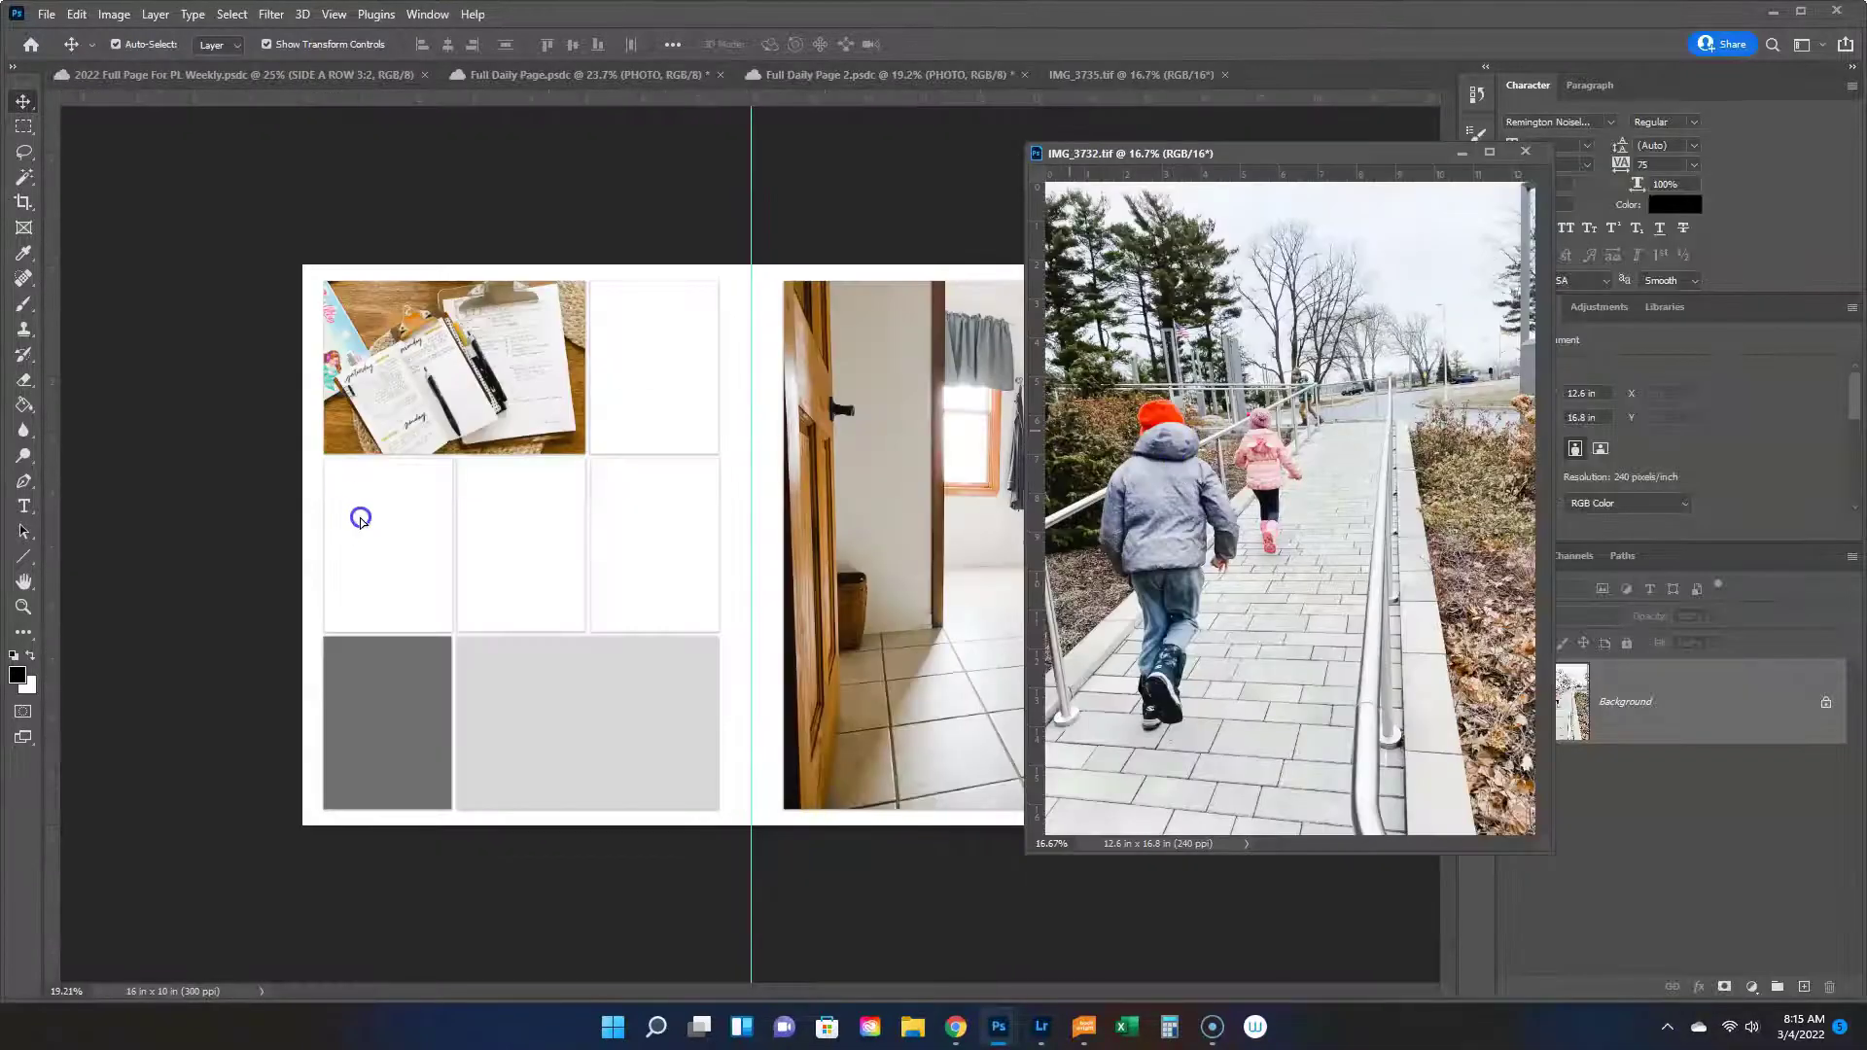
left_click(1527, 149)
left_click_drag(775, 192, 321, 780)
left_click_drag(271, 877, 381, 547)
left_click_drag(443, 617, 459, 643)
key("Return")
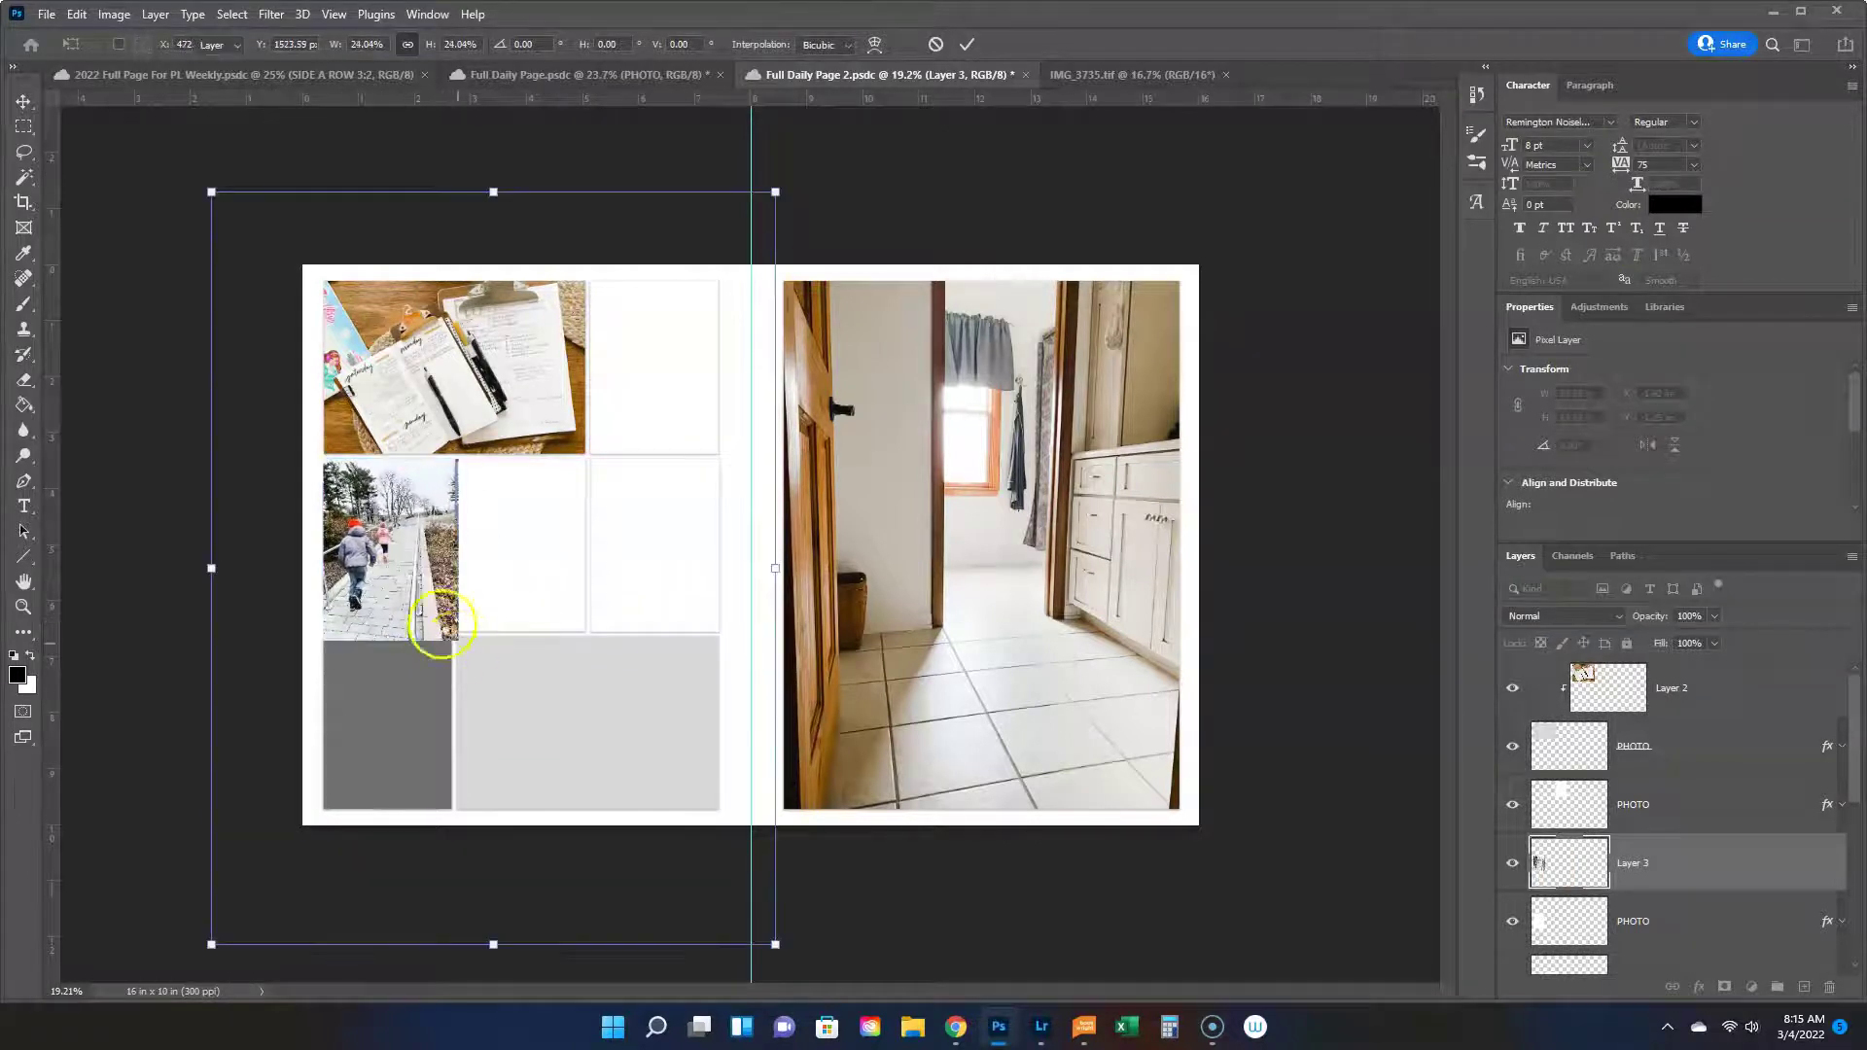
key("Return")
left_click(1678, 887, "alt")
Scale the play area photo into the middle-right cell and clip it.
left_click(688, 567)
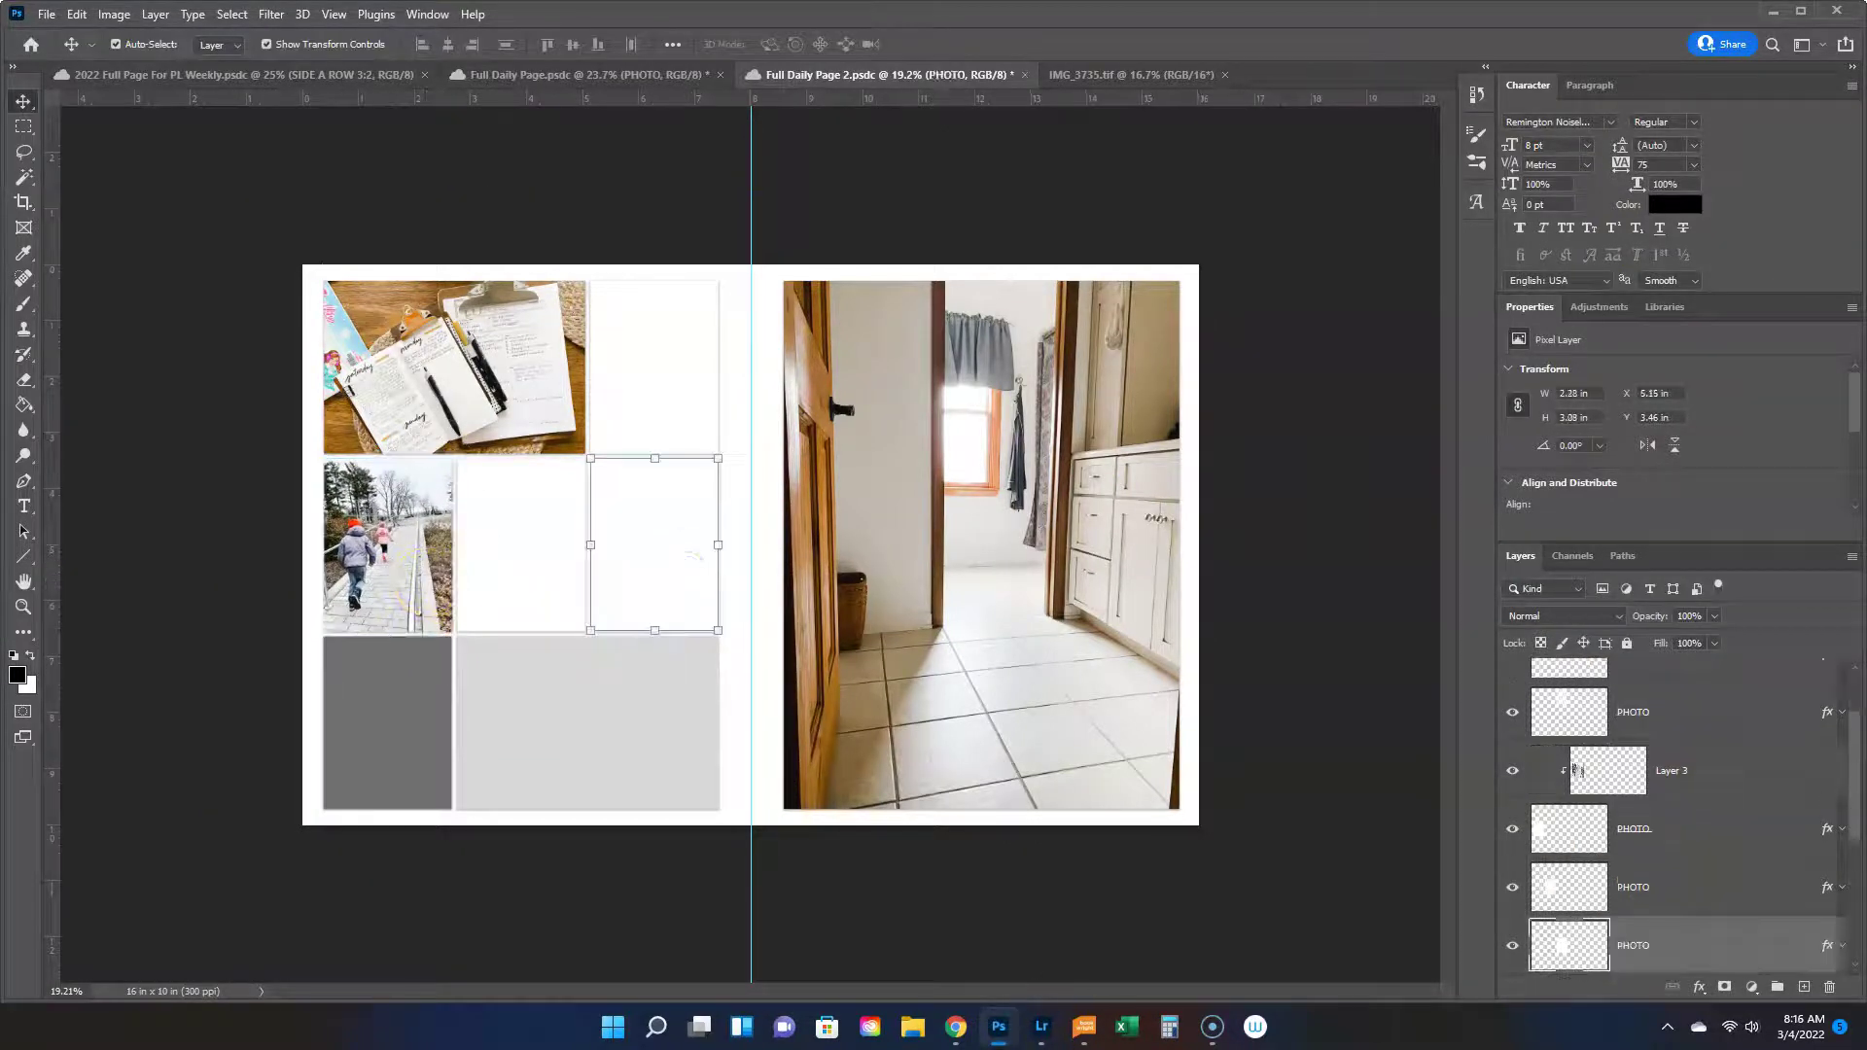
left_click(1171, 70)
left_click_drag(1157, 72, 1167, 239)
left_click(1401, 563)
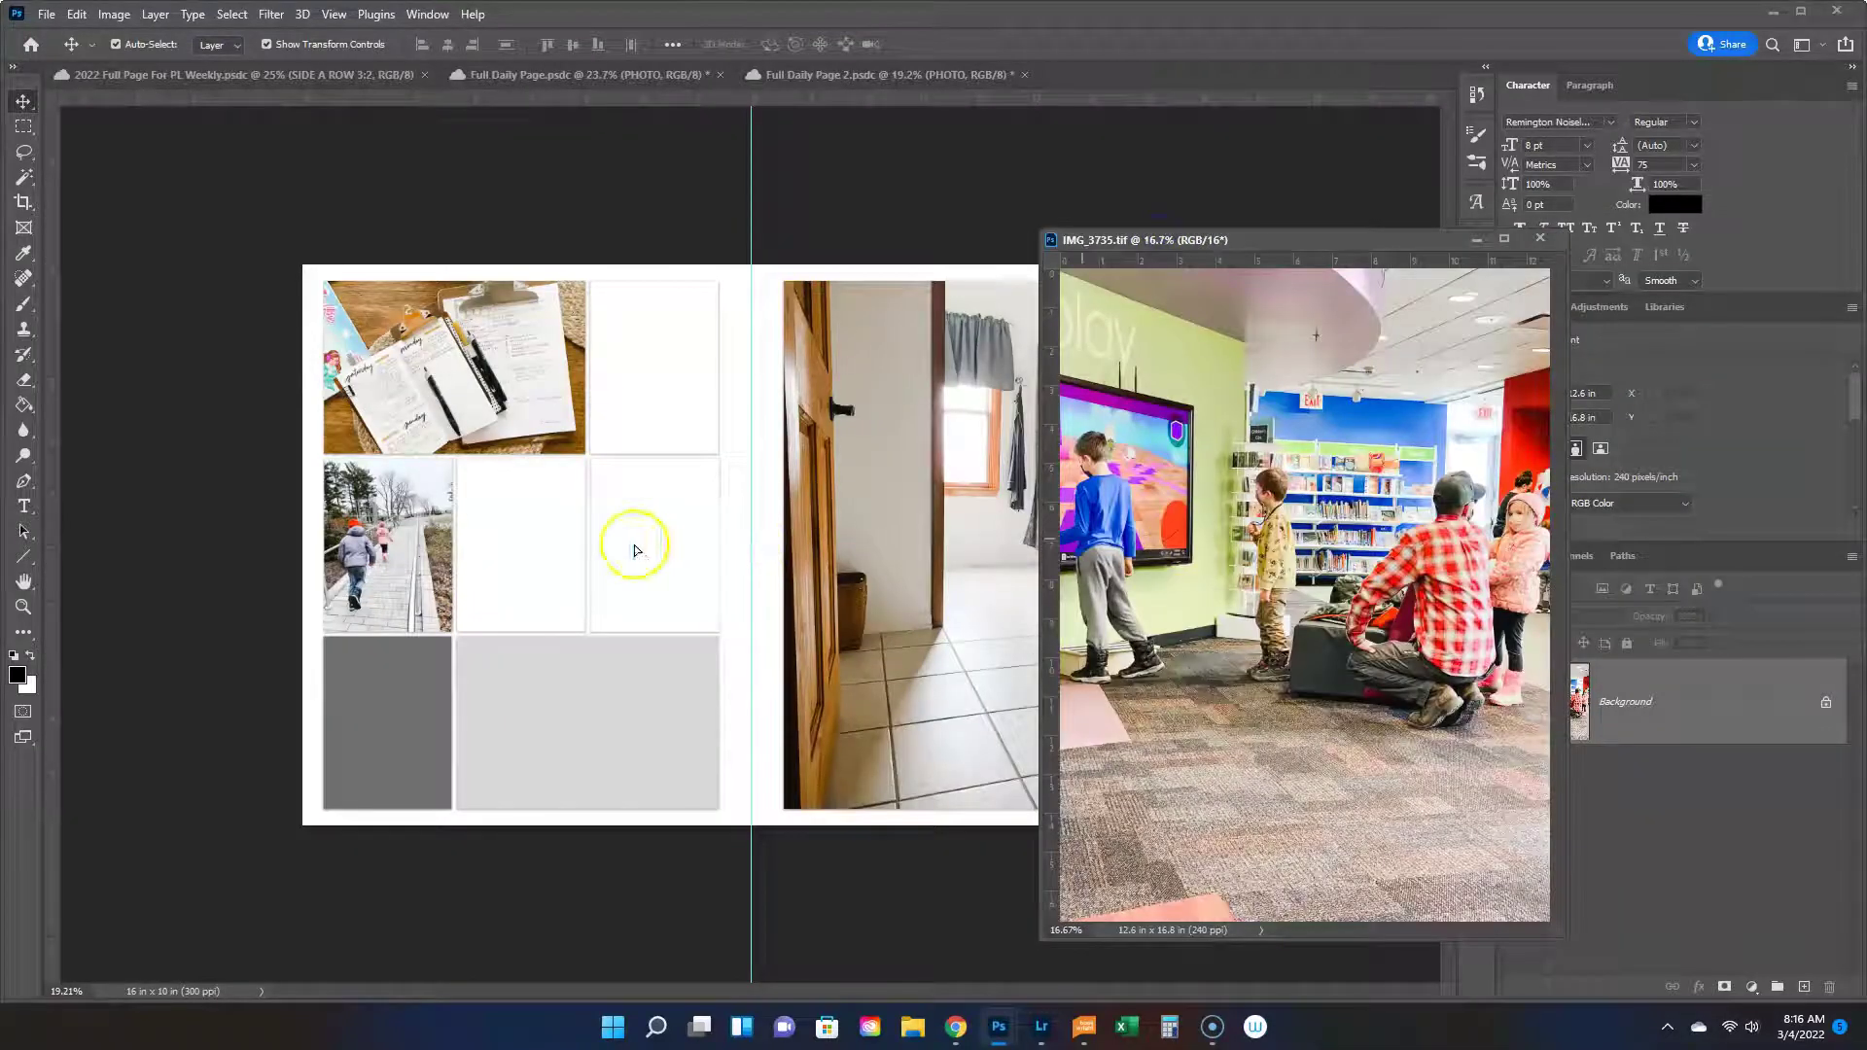
left_click_drag(637, 551, 637, 551)
left_click(1540, 237)
left_click_drag(786, 216, 446, 688)
left_click_drag(304, 784, 661, 553)
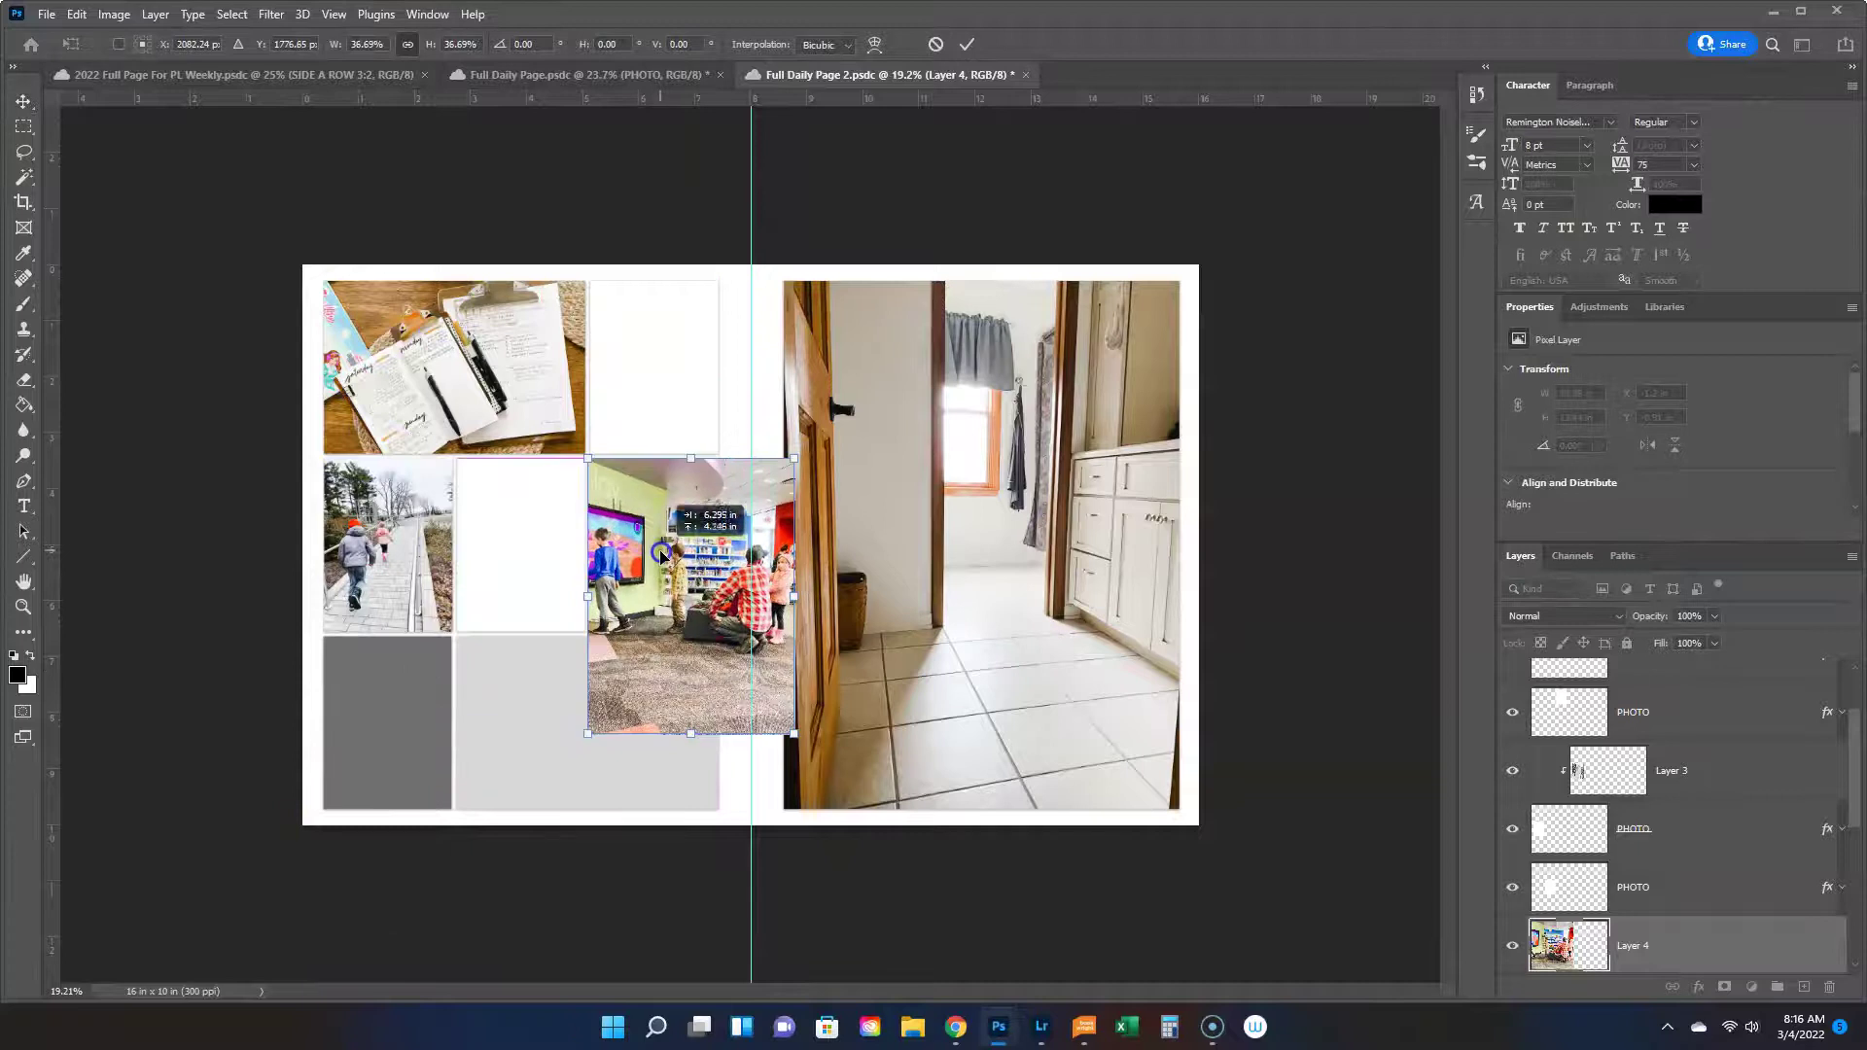
left_click_drag(796, 736, 721, 639)
key("Return")
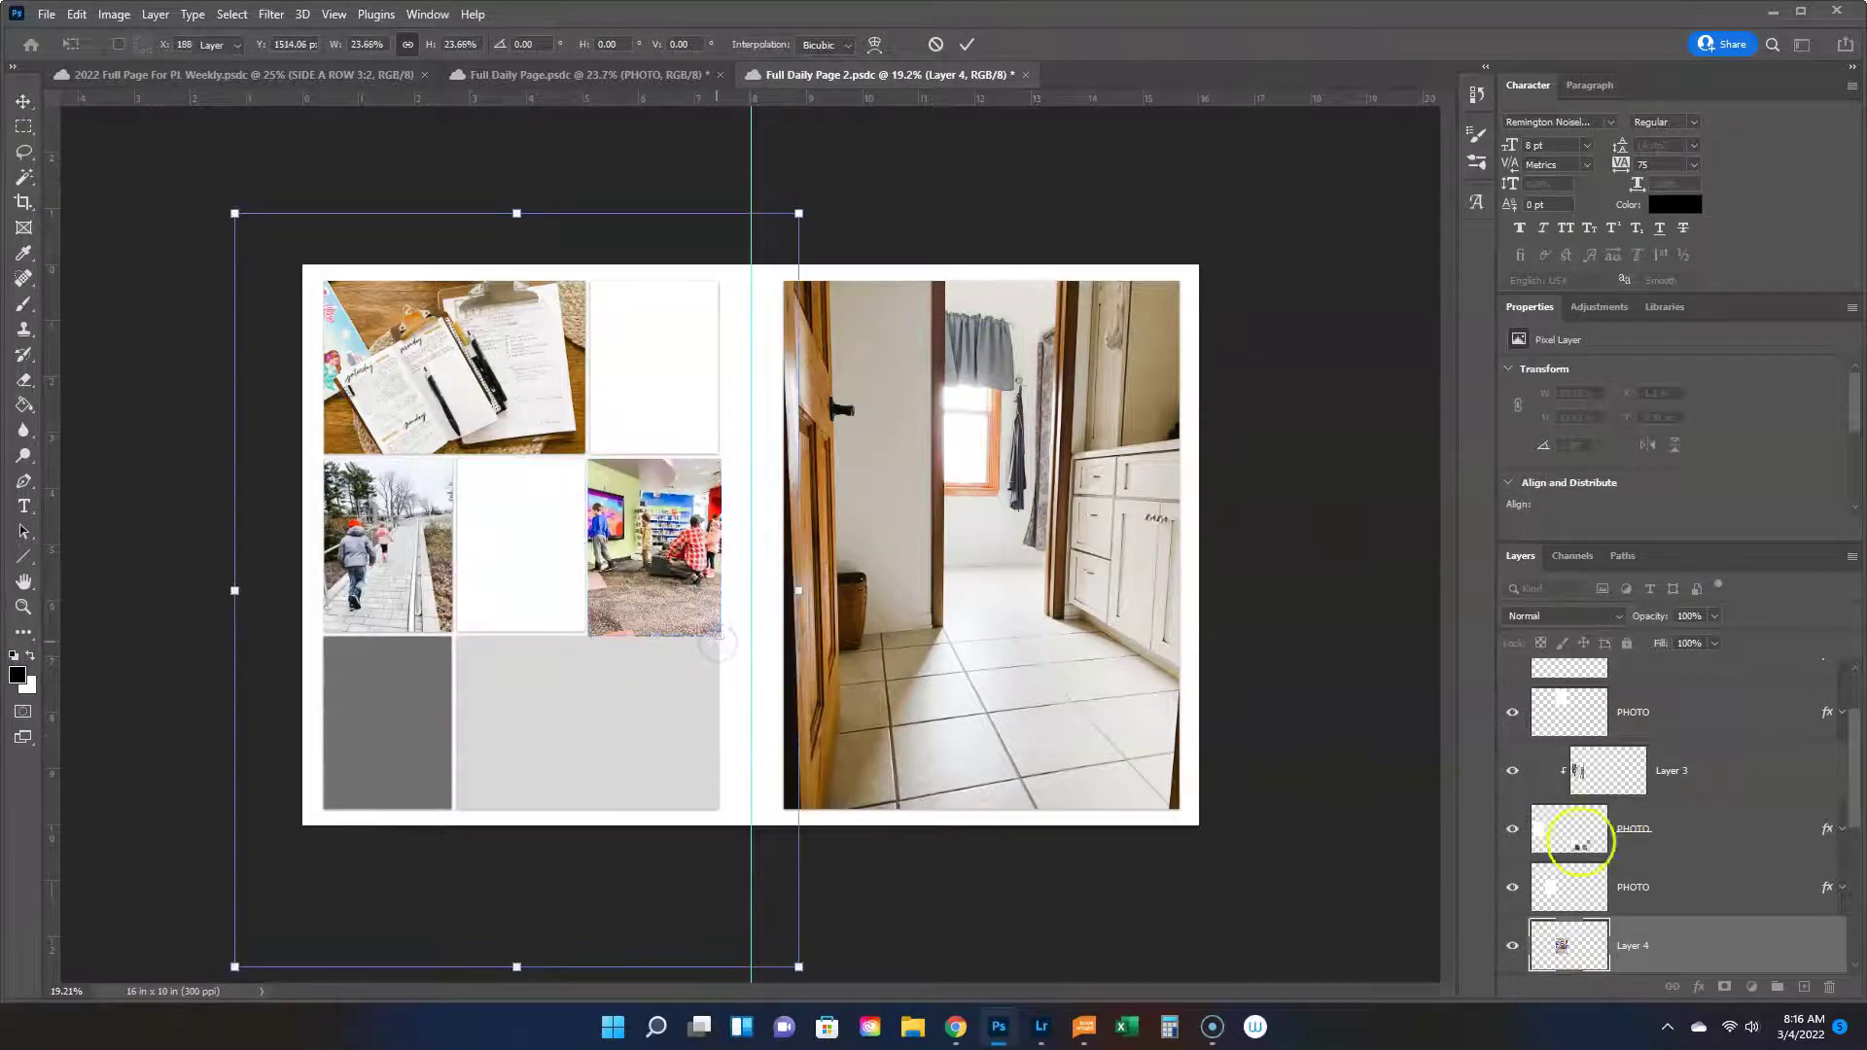
scroll(1662, 907, "down", 1)
left_click(1661, 907, "alt")
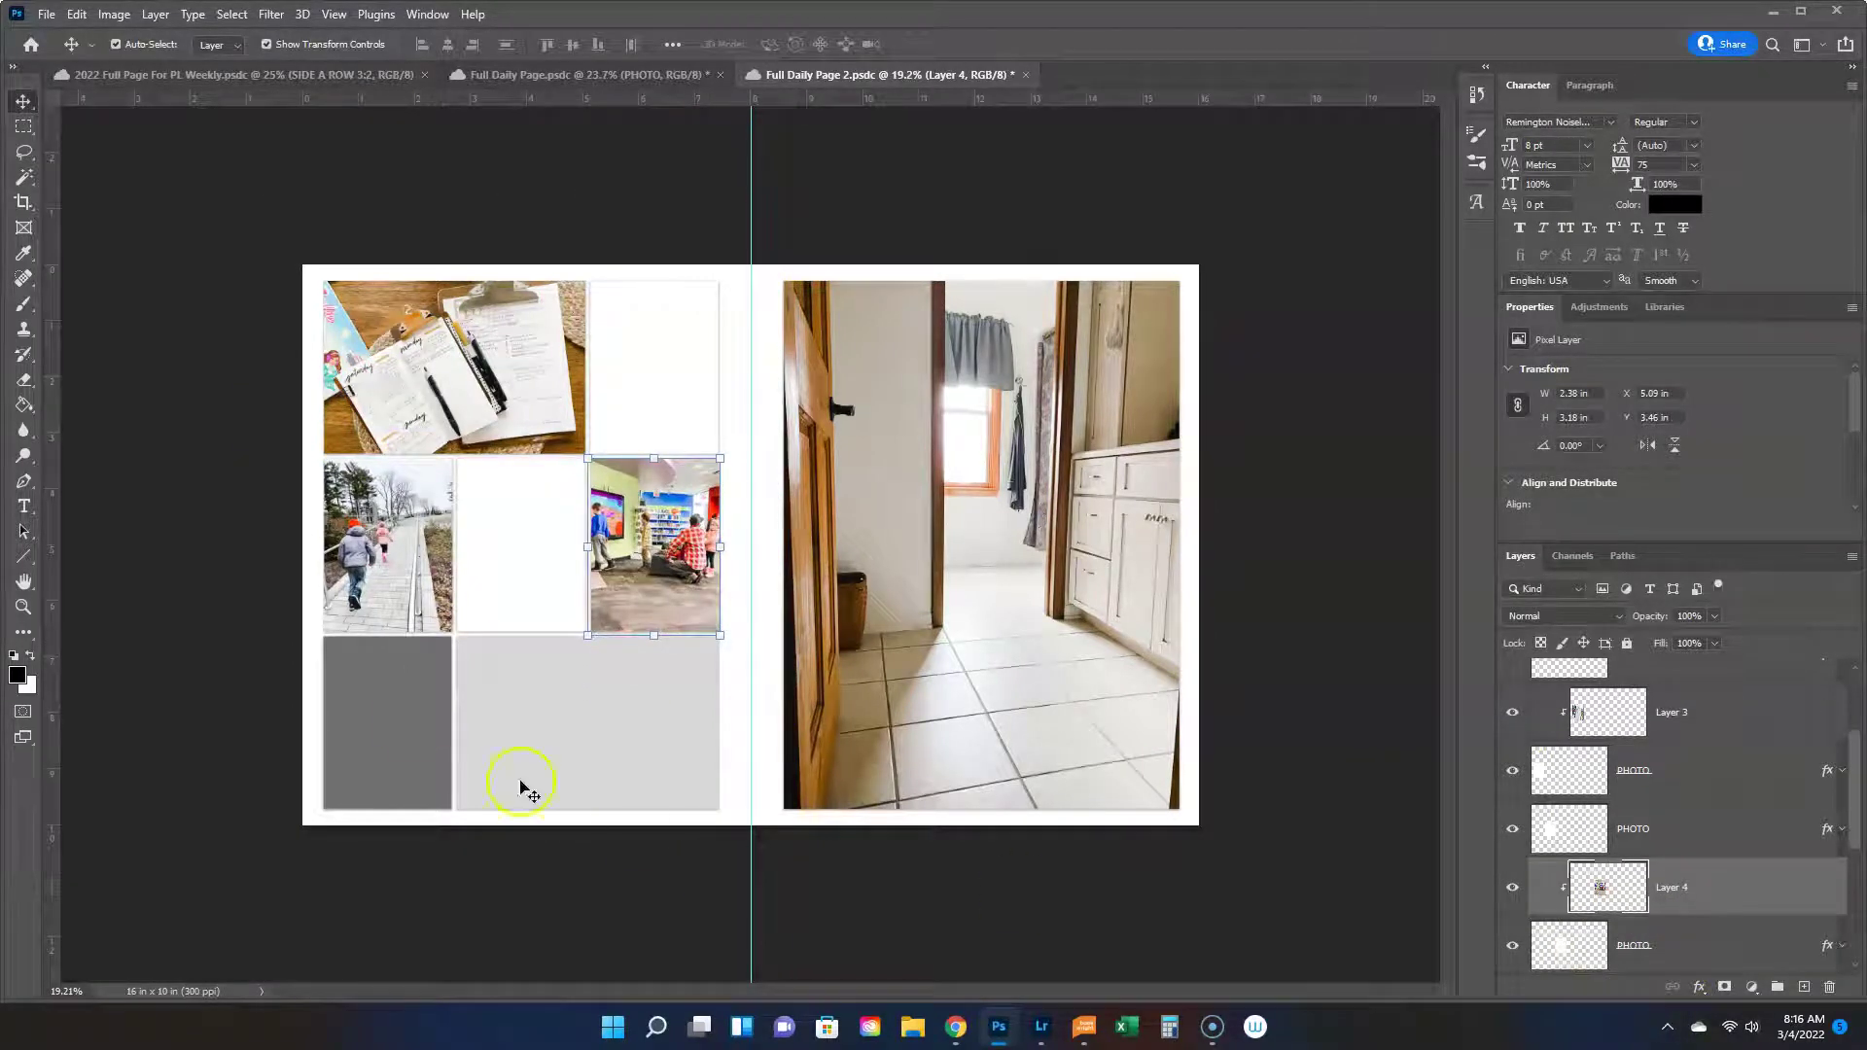
left_click(418, 724)
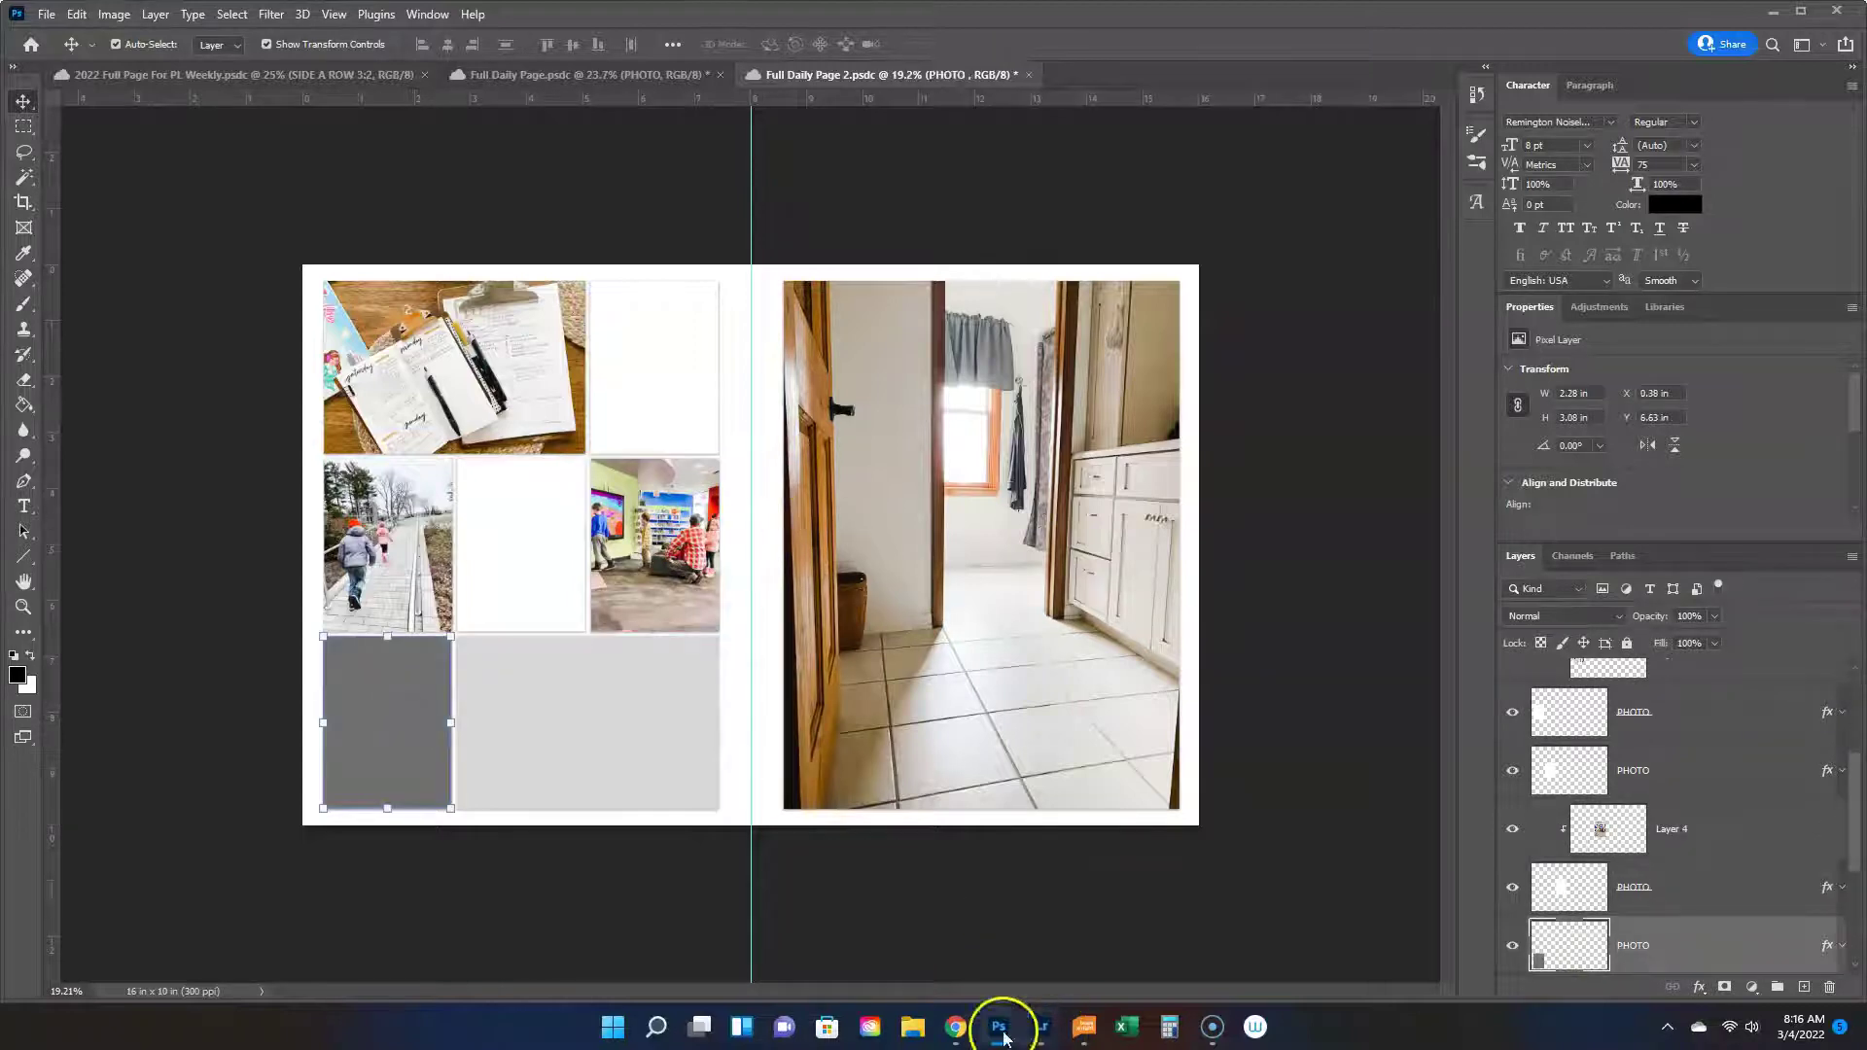
In Lightroom's filmstrip, send the photo of the two boys in the car to Photoshop via Edit in Photoshop.
left_click(1042, 1027)
left_click_drag(872, 948, 283, 983)
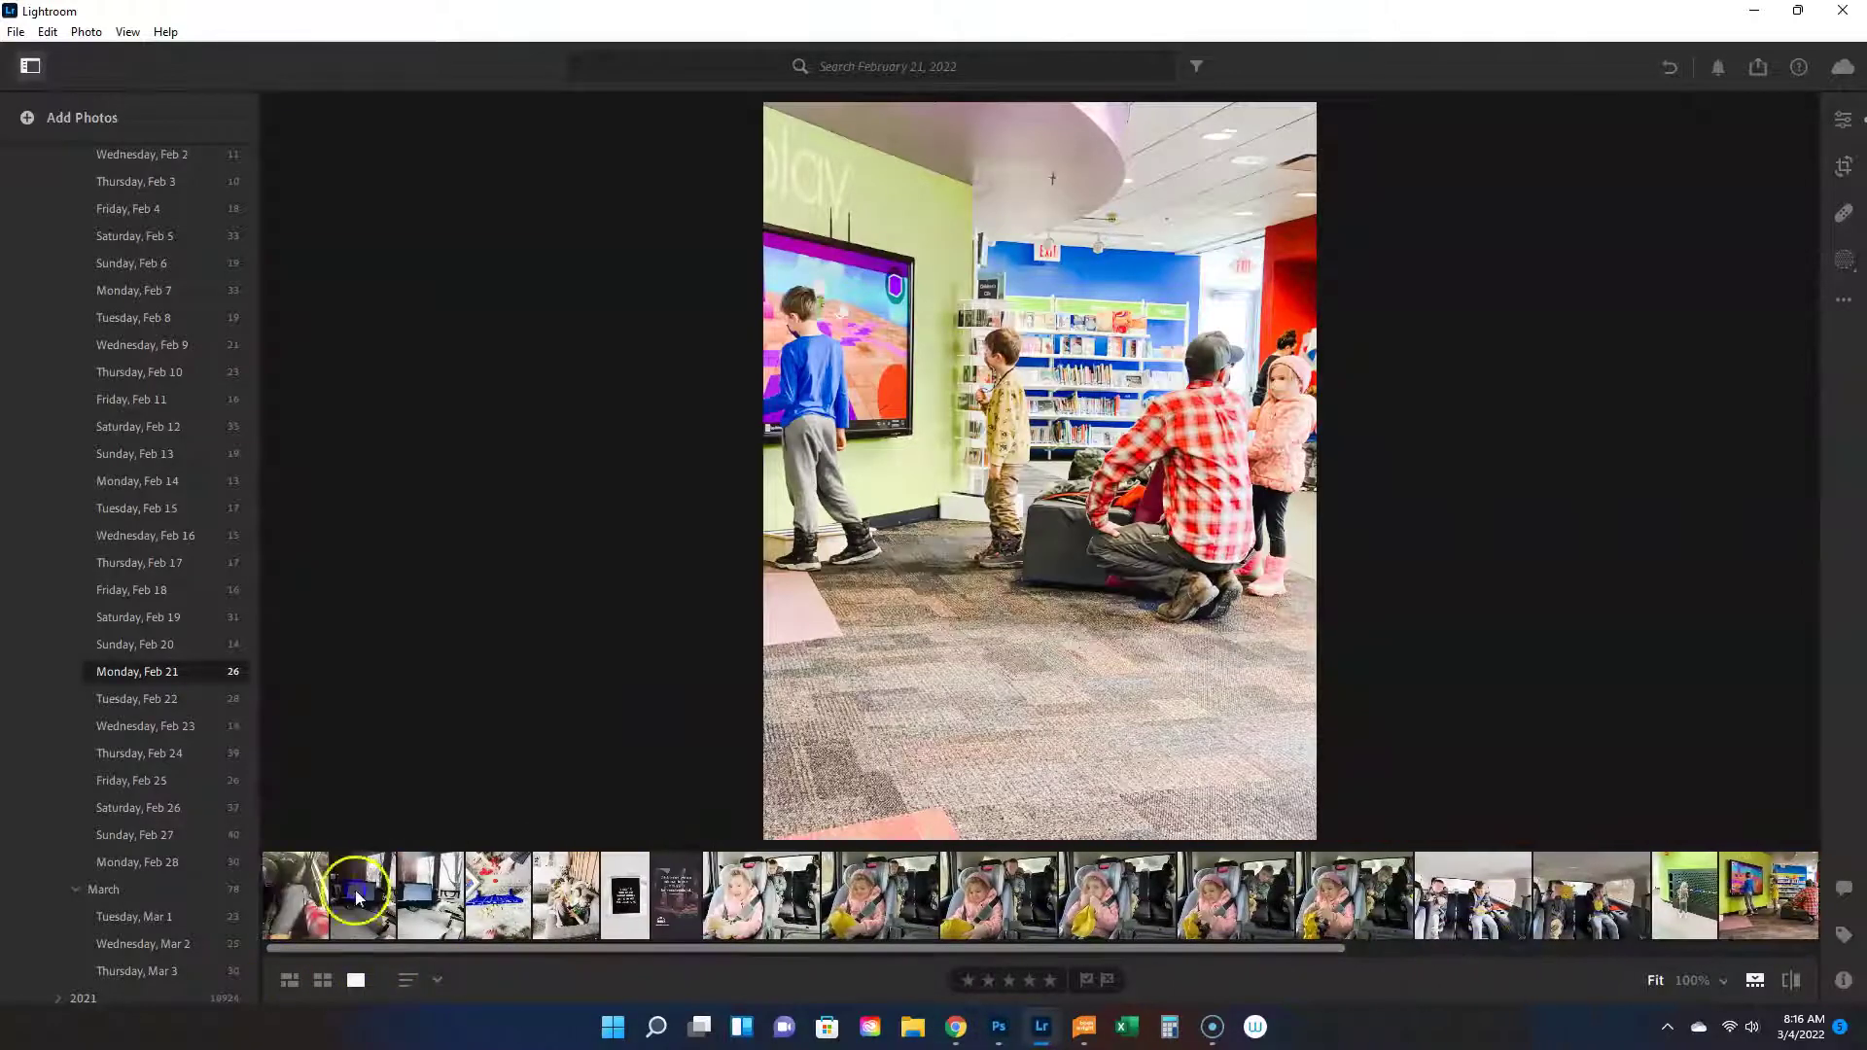
left_click(733, 899)
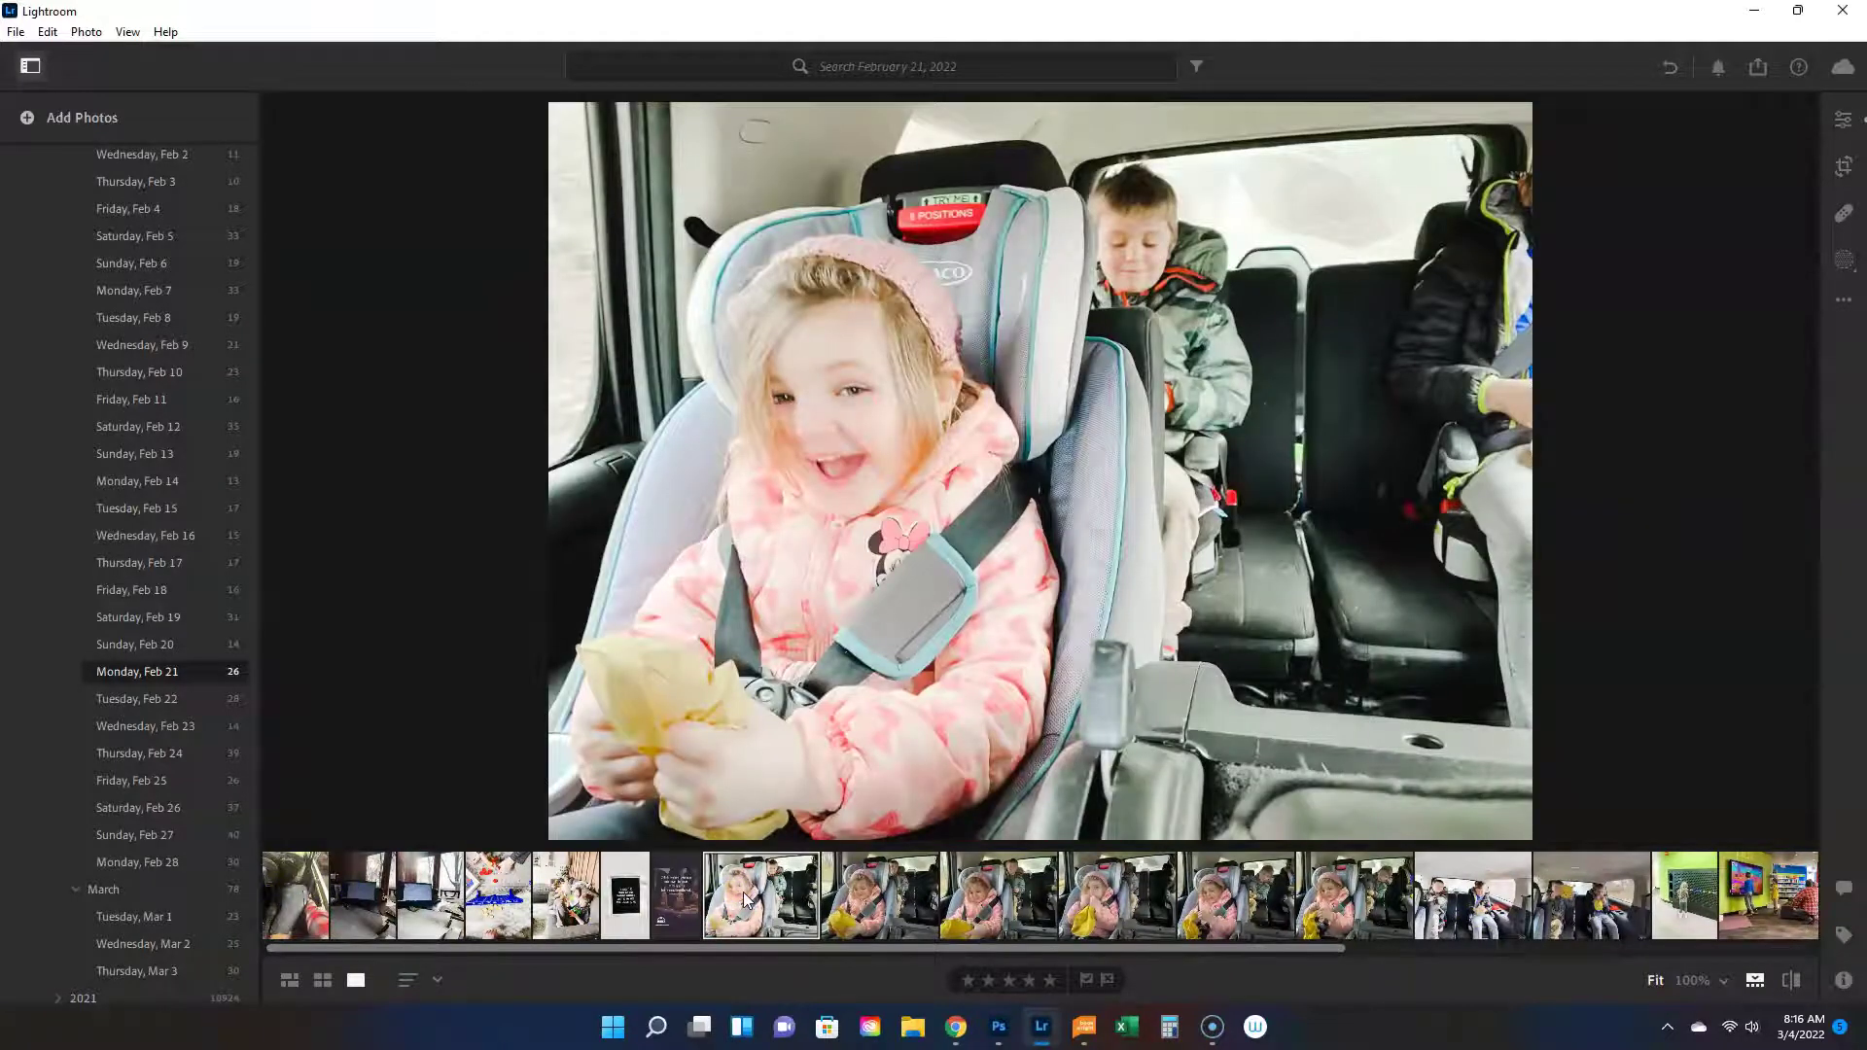
left_click(1495, 901)
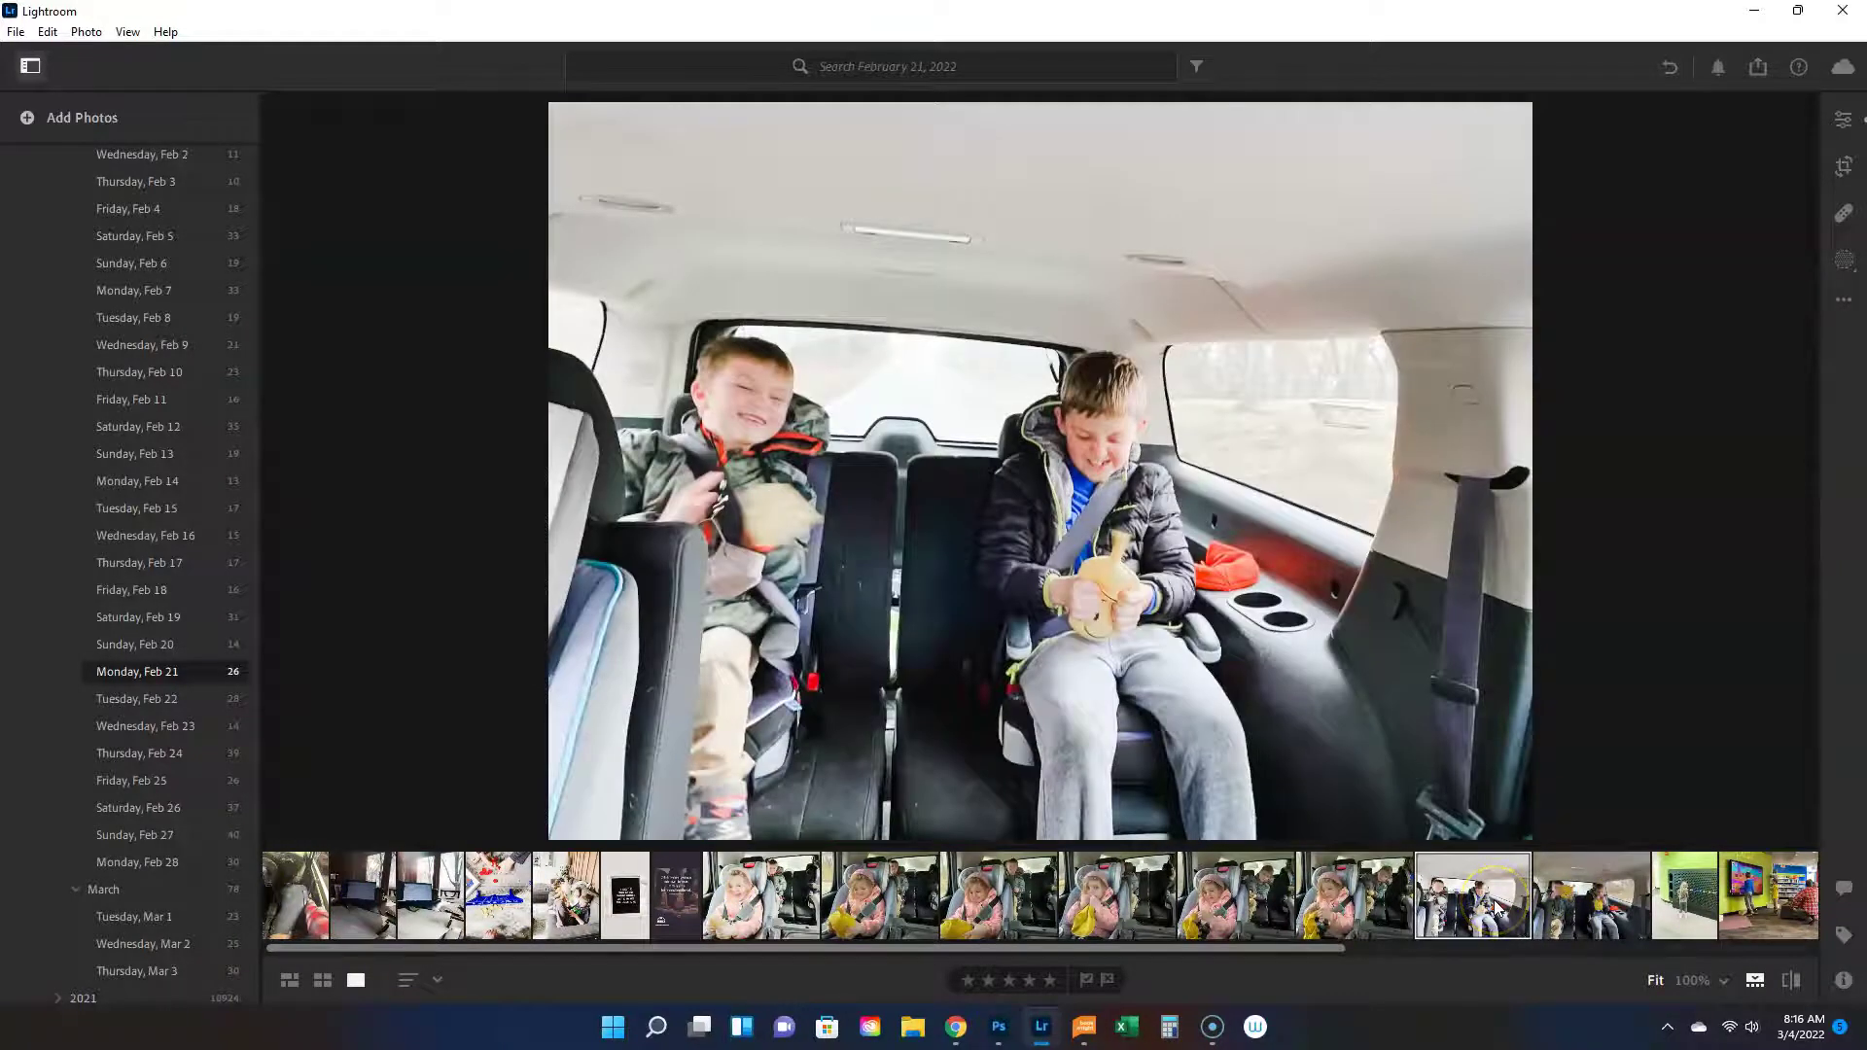
right_click(1495, 904)
left_click(1568, 669)
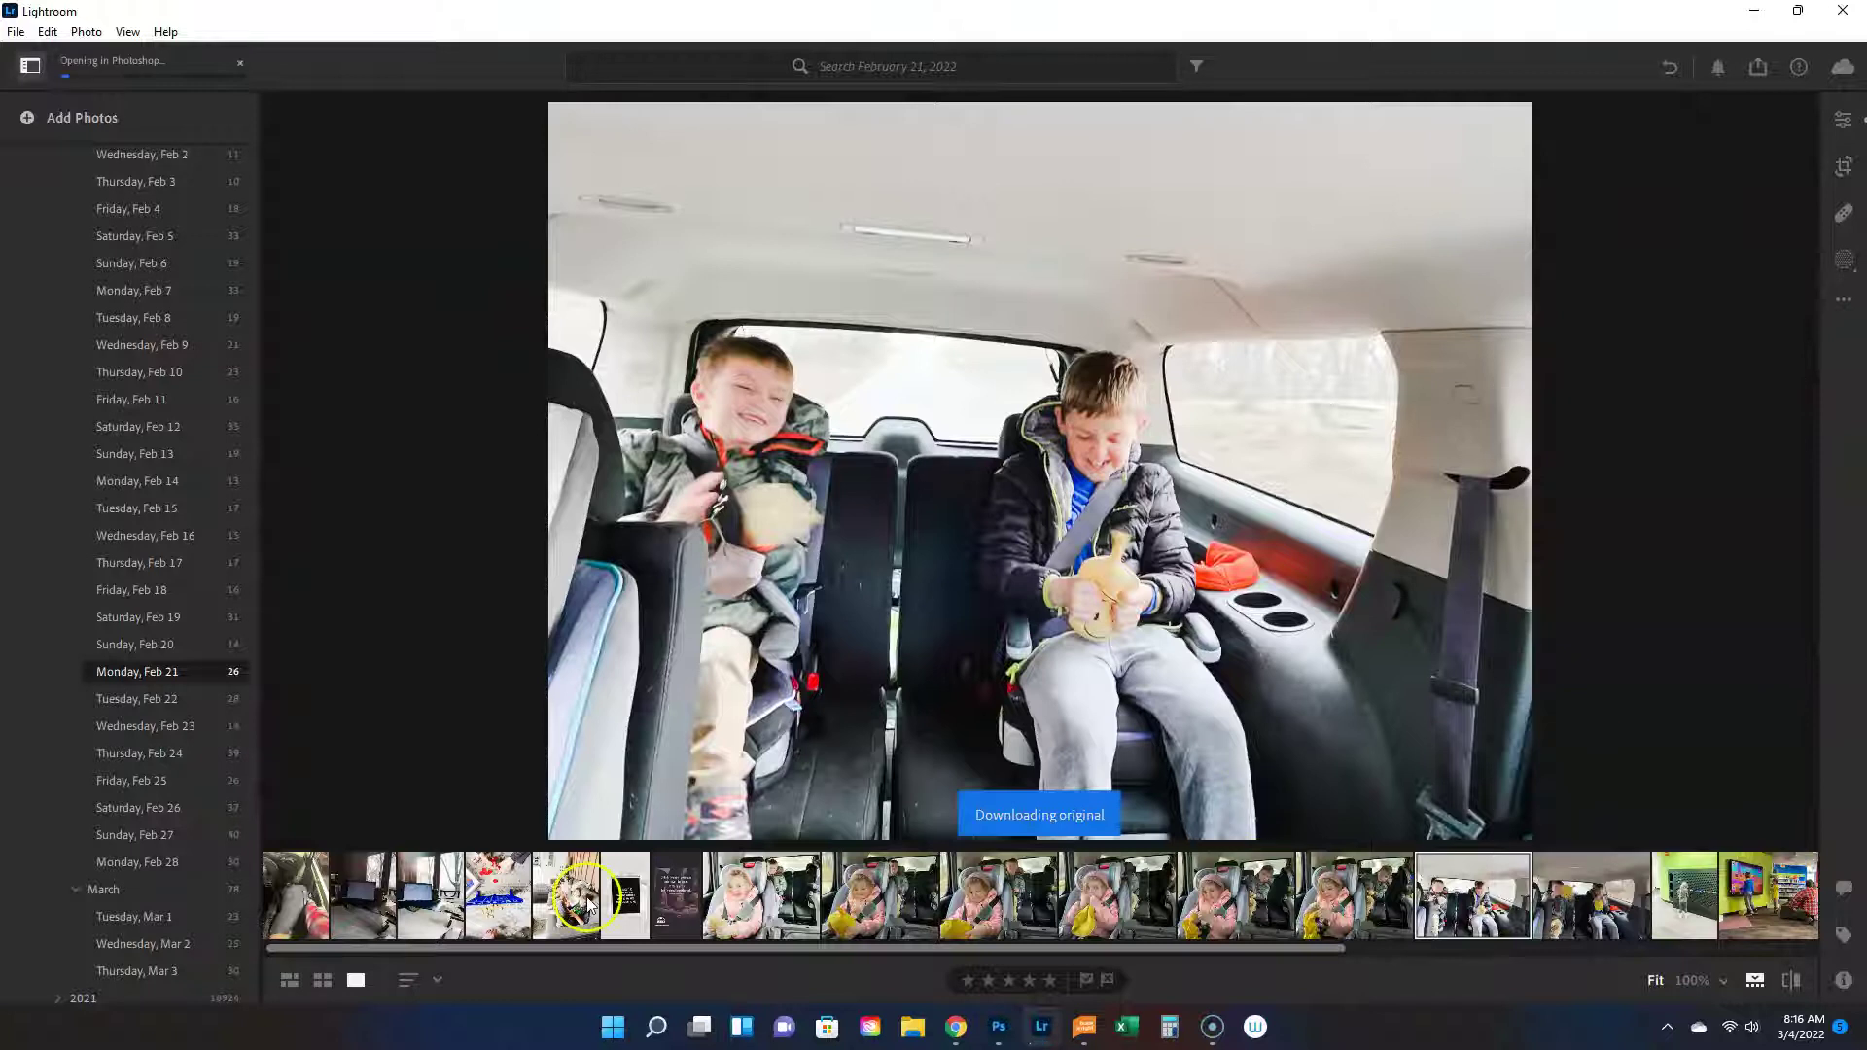
left_click(486, 904)
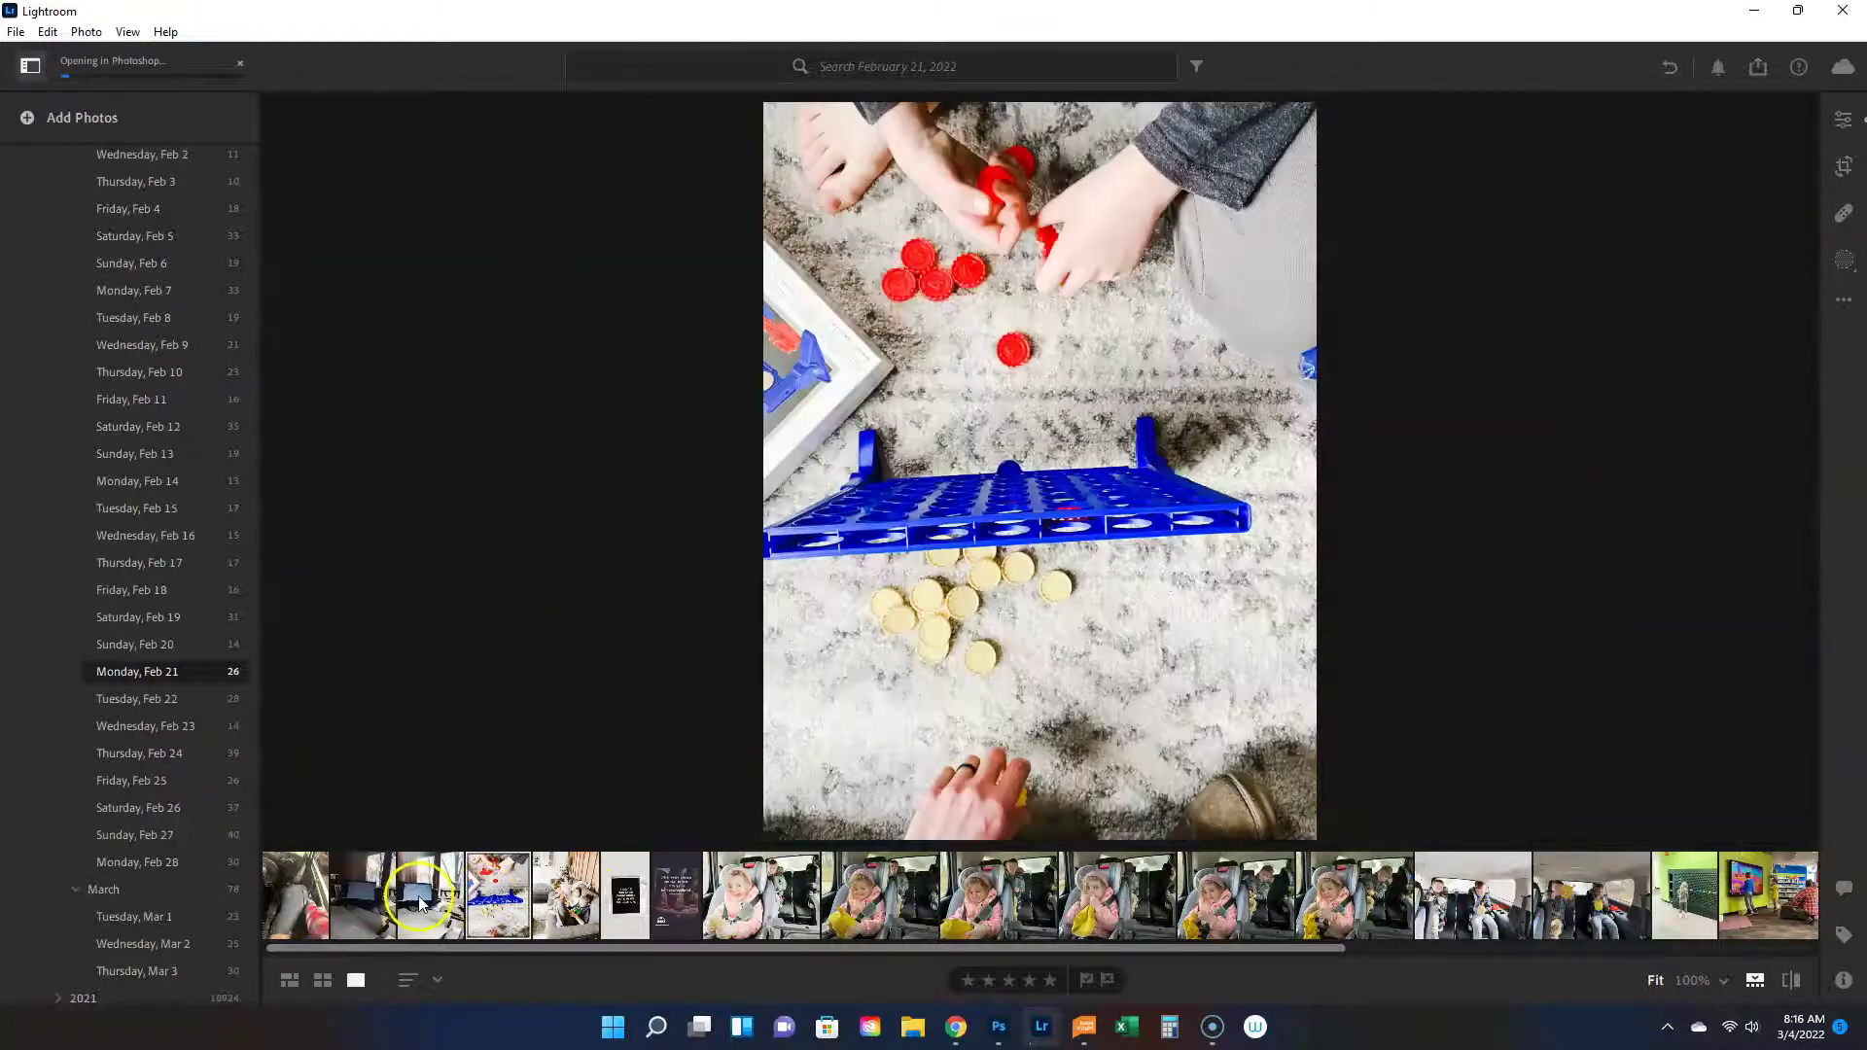
left_click(558, 901)
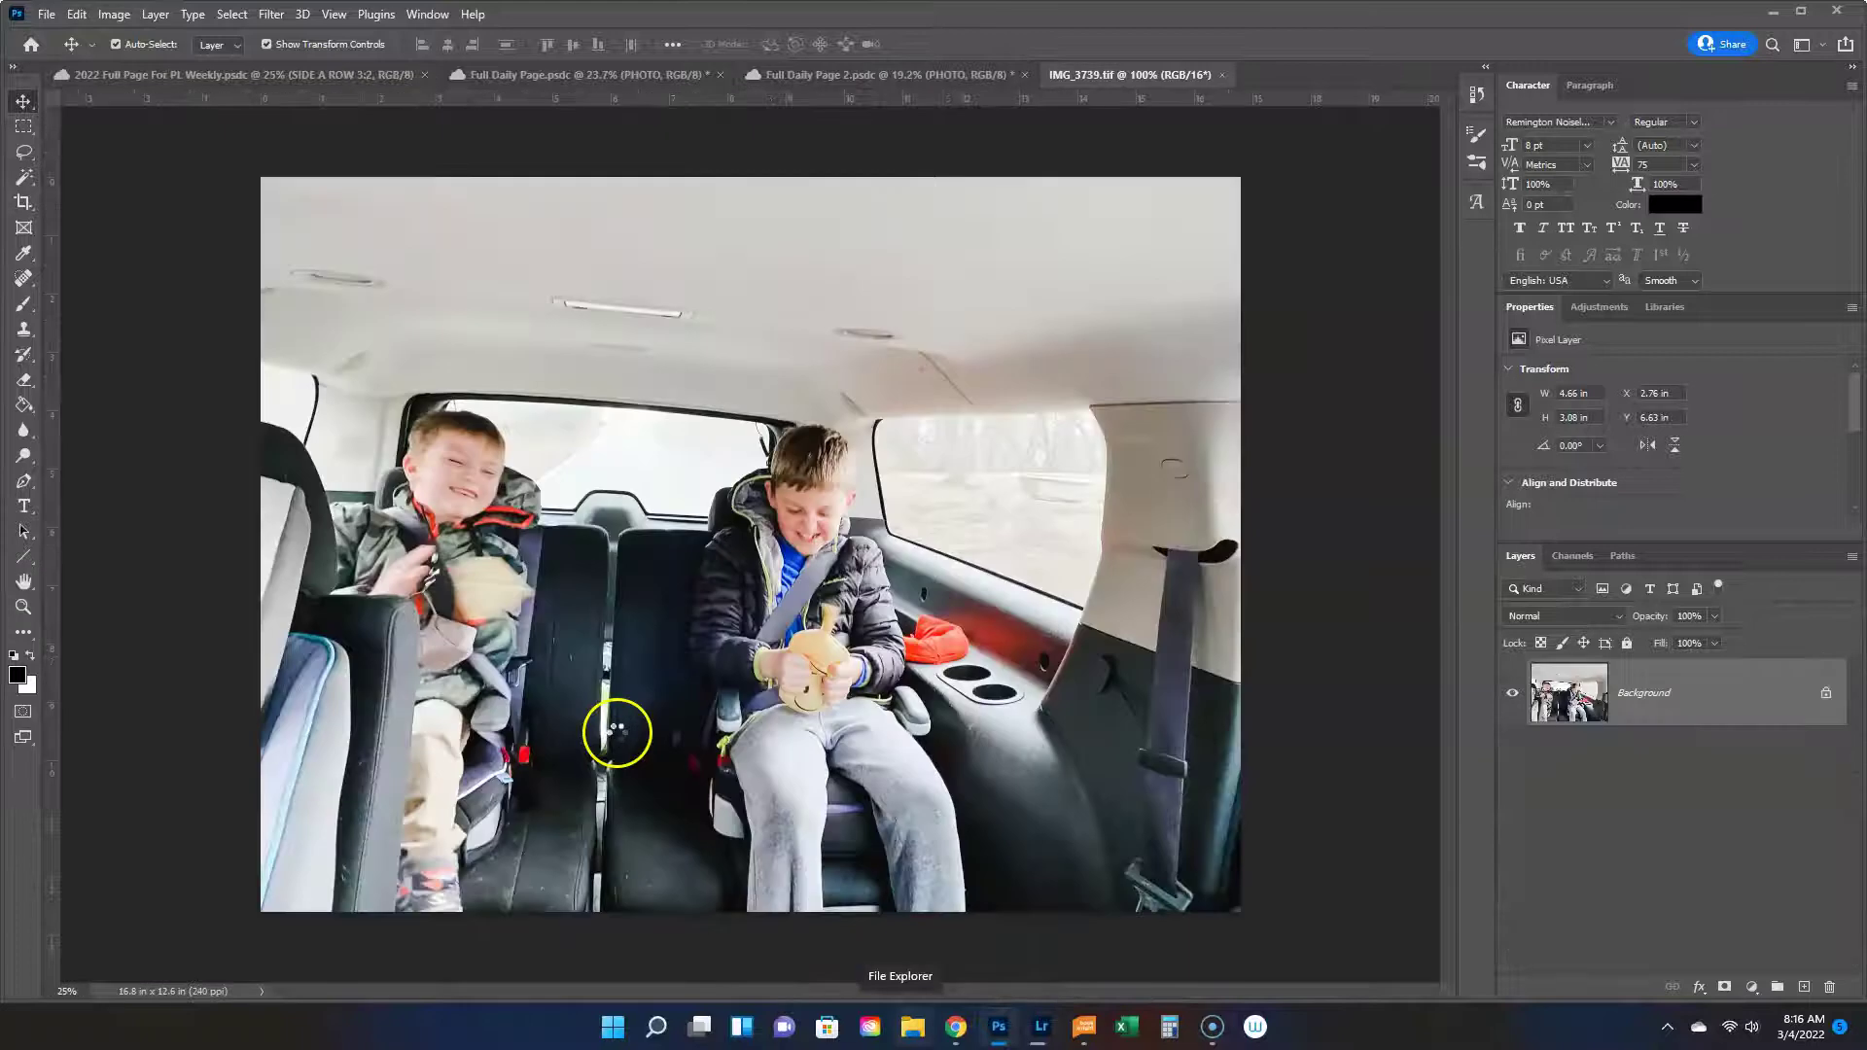
Drag the IMG_3739 car photo onto the spread and scale it toward the bottom wide cell.
left_click_drag(1063, 74, 1029, 193)
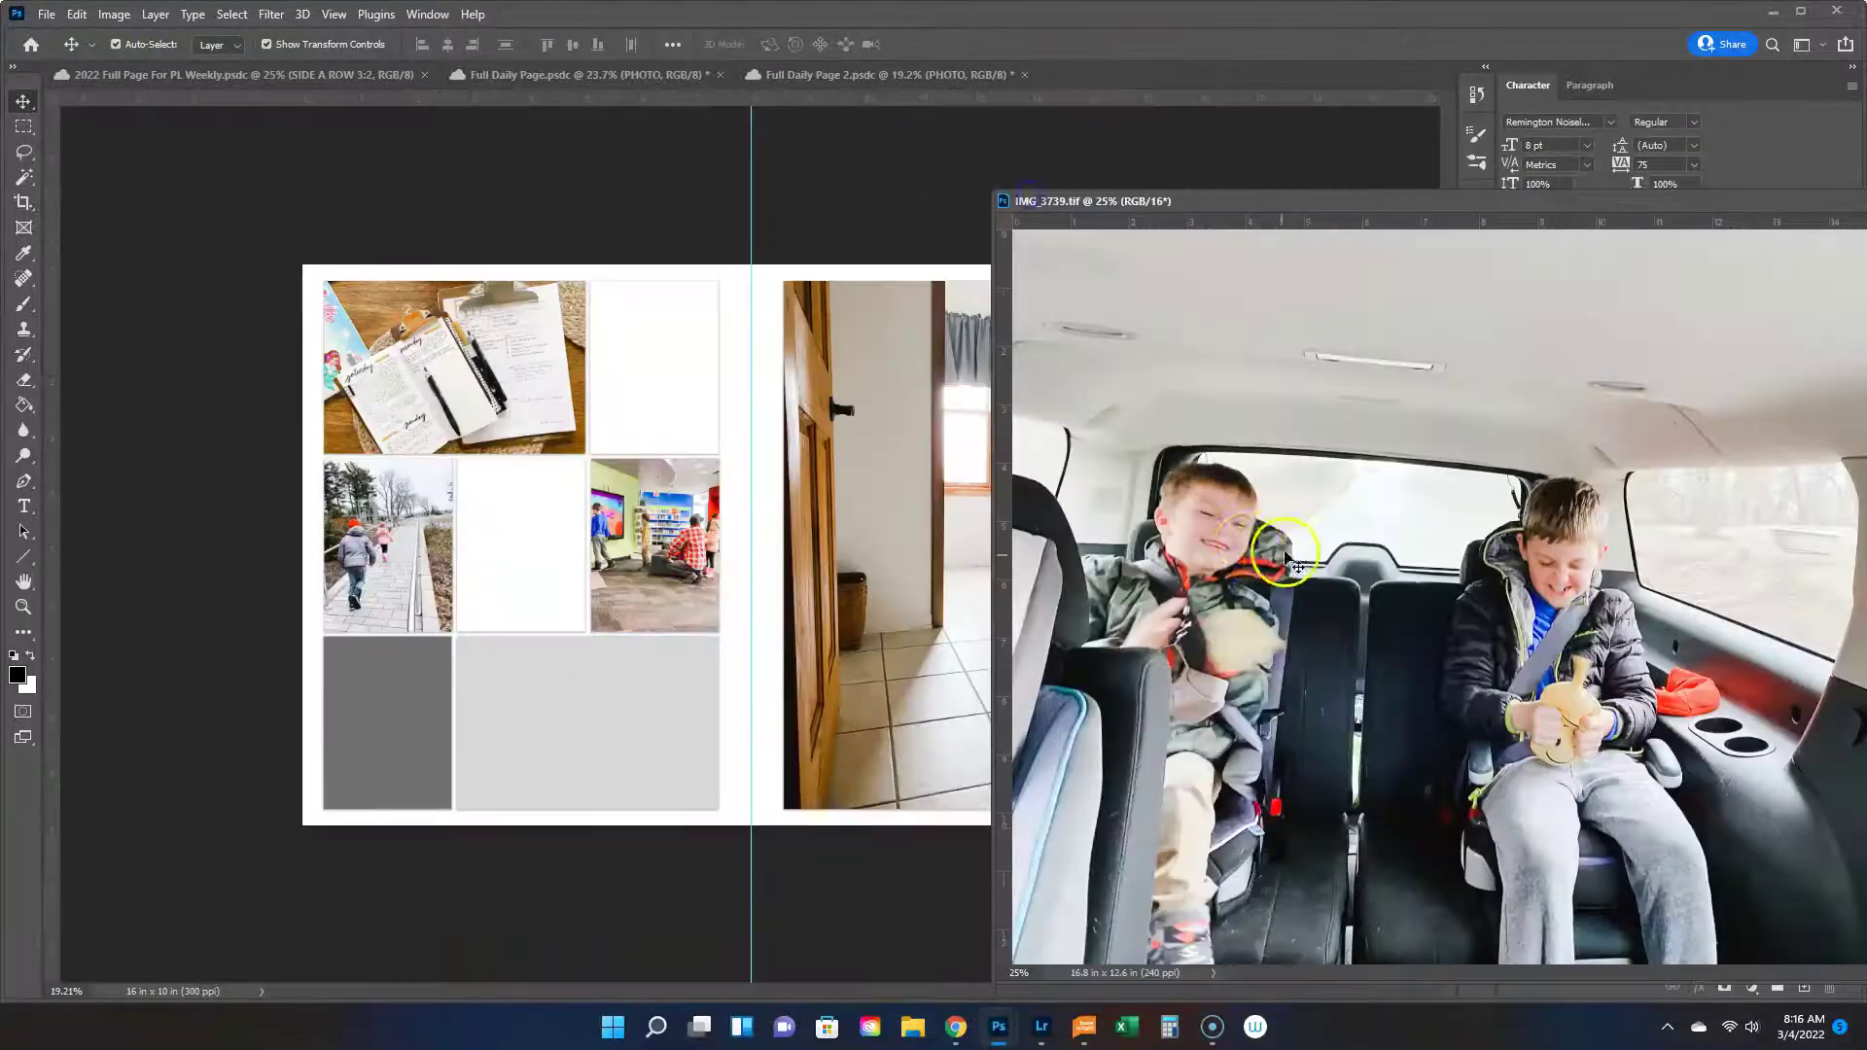
left_click_drag(1809, 198, 1476, 210)
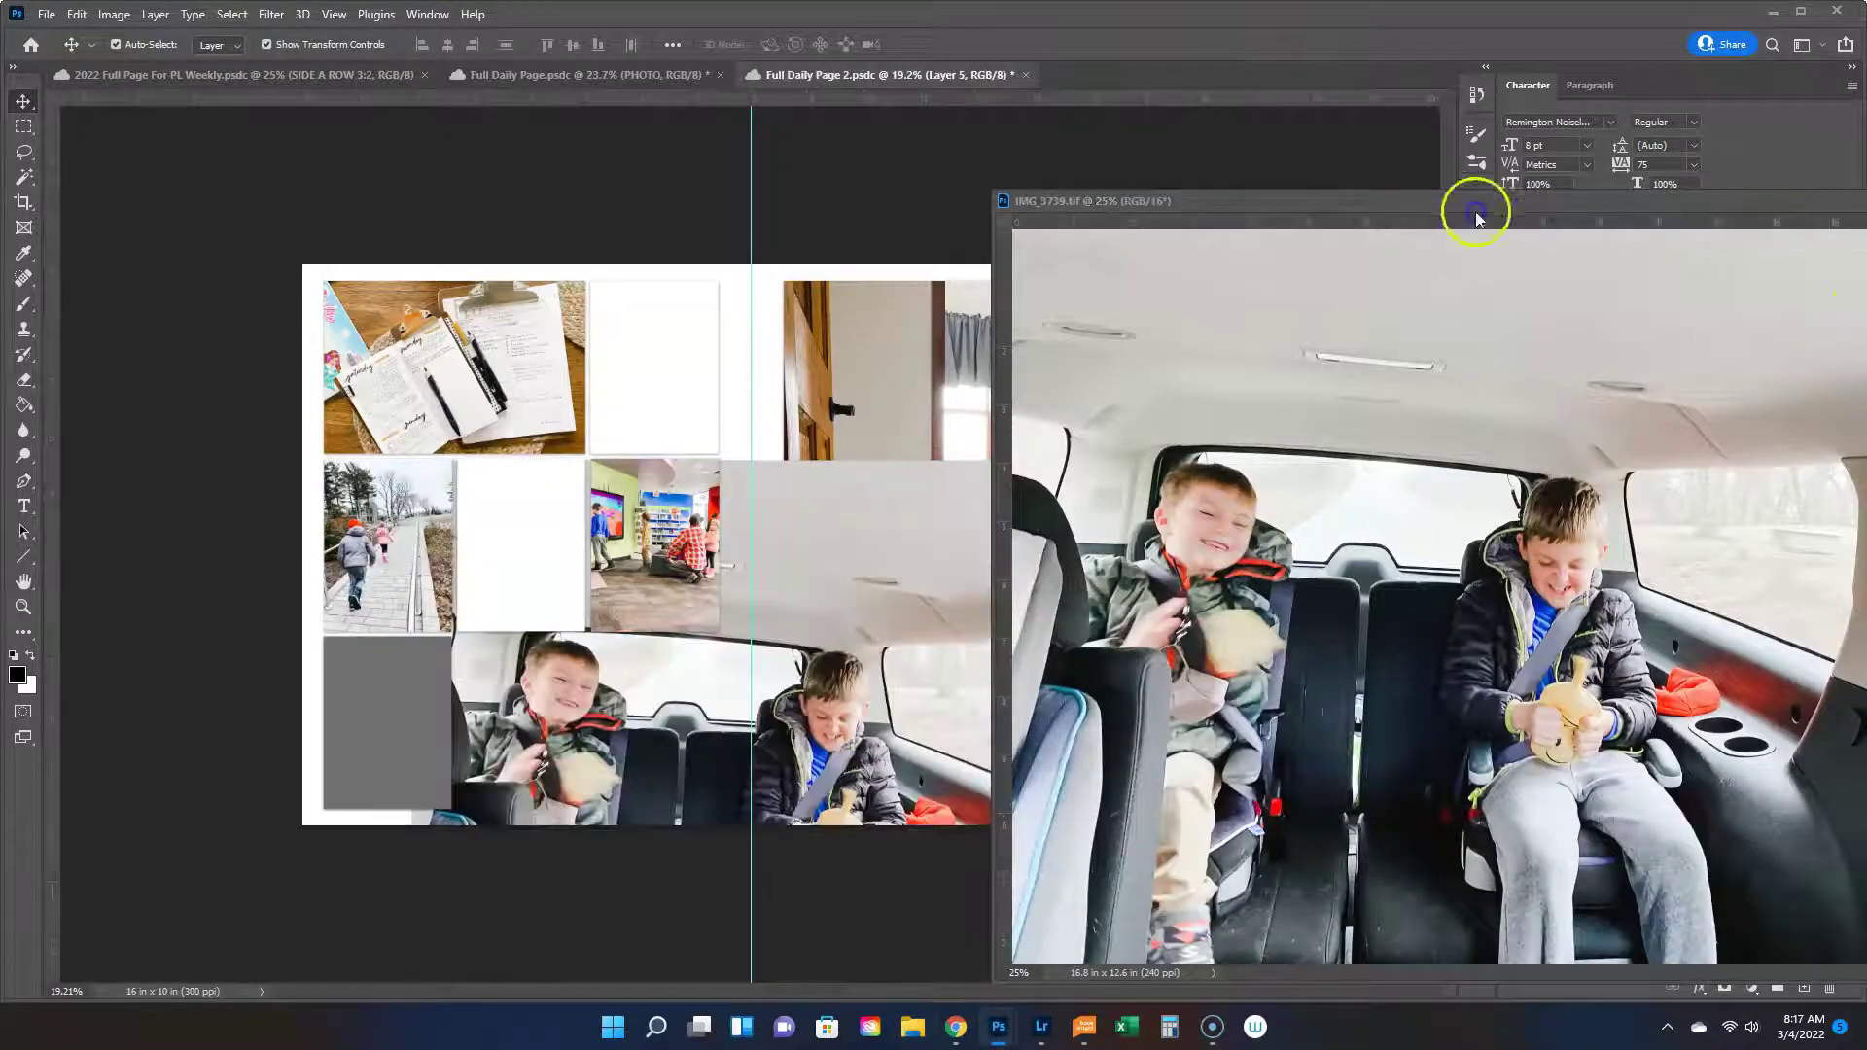
left_click(1664, 215)
left_click_drag(1163, 460, 659, 791)
left_click_drag(578, 867, 610, 693)
key("Return")
Clip the car photo to the PHOTO cell and nudge it up twice with Shift+Up.
scroll(1671, 886, "down", 2)
left_click(1668, 854, "alt")
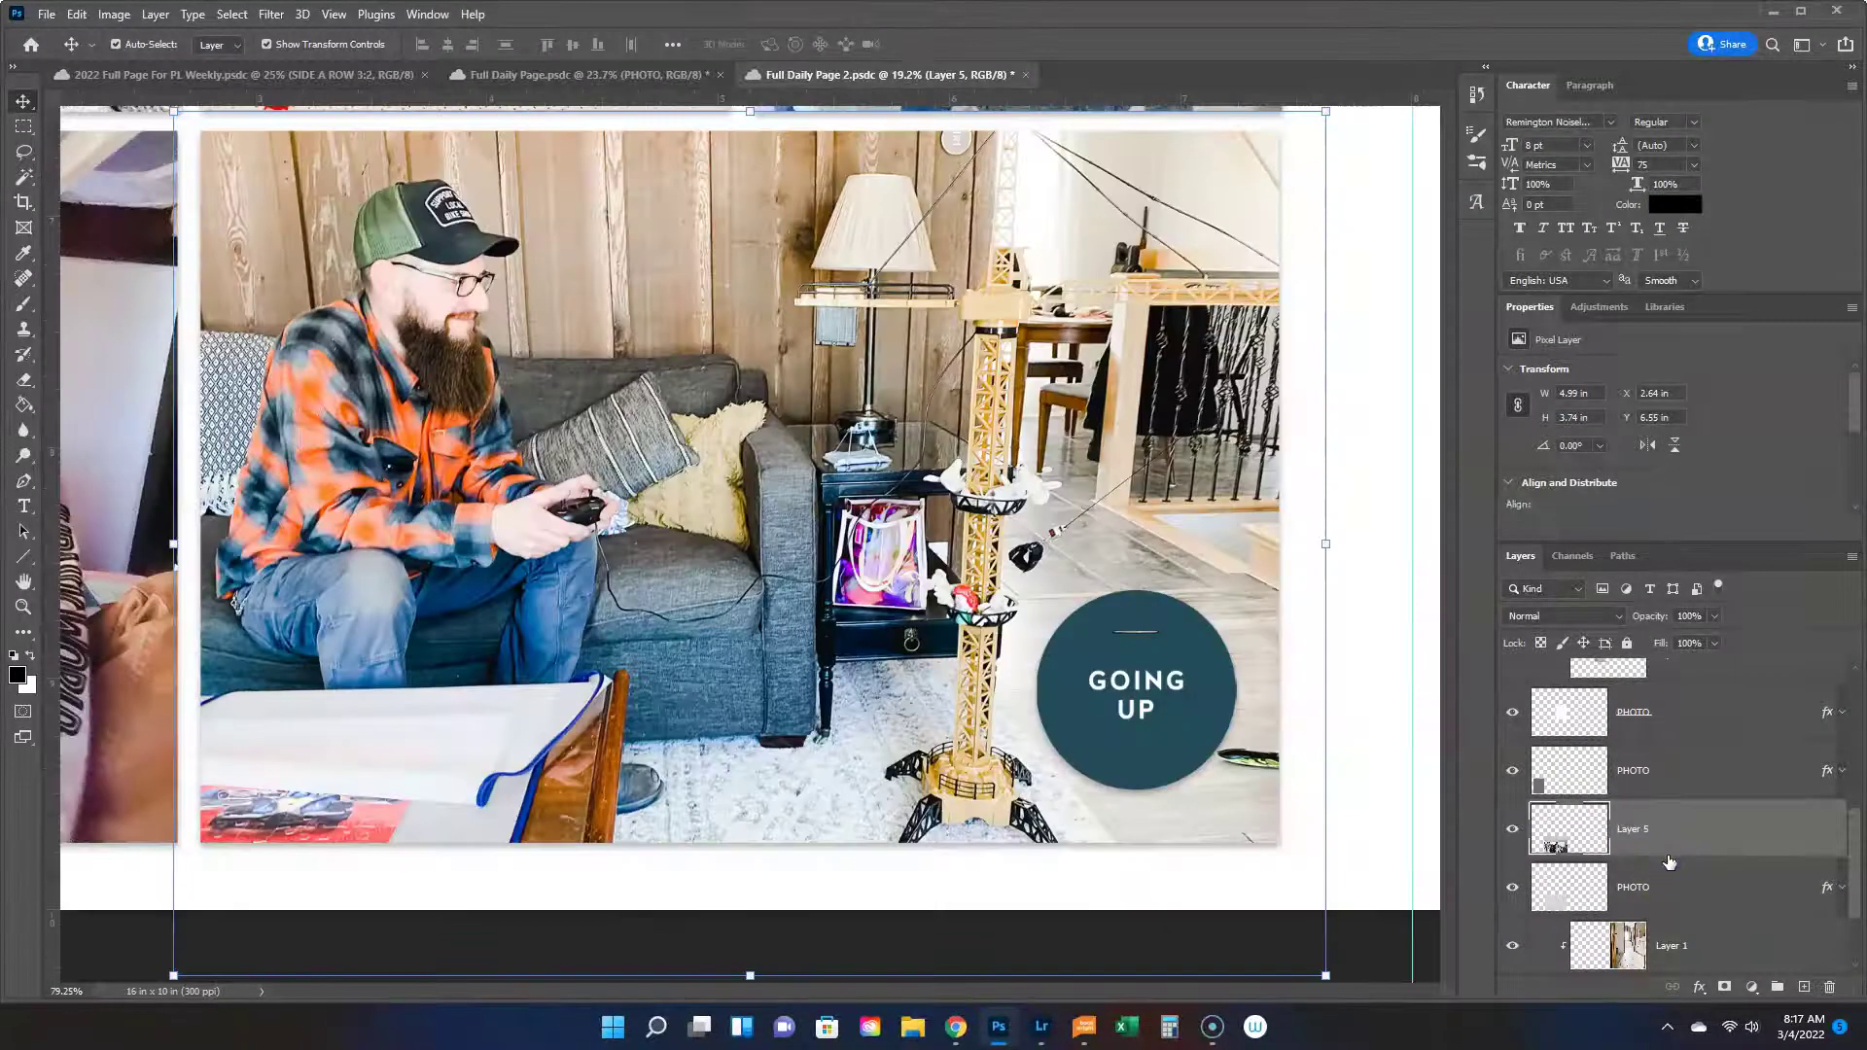
scroll(1315, 628, "down", 3)
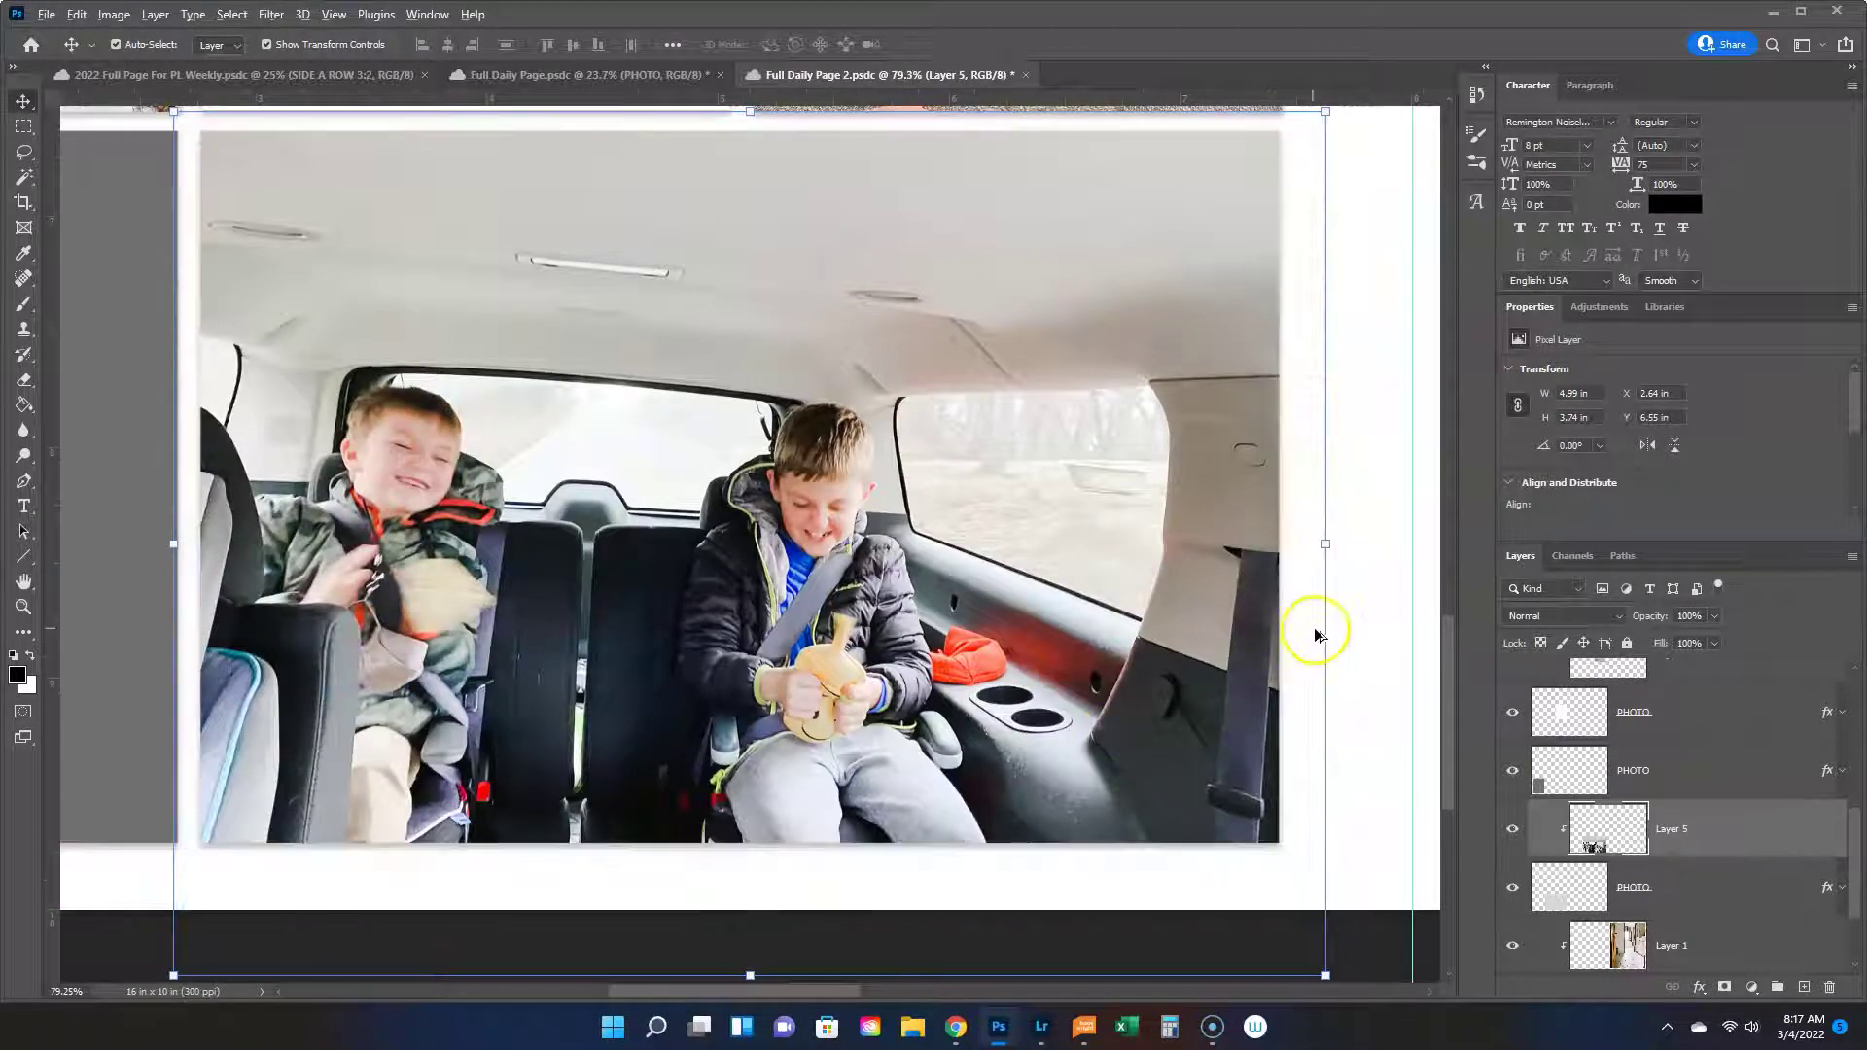
scroll(1375, 620, "down", 5)
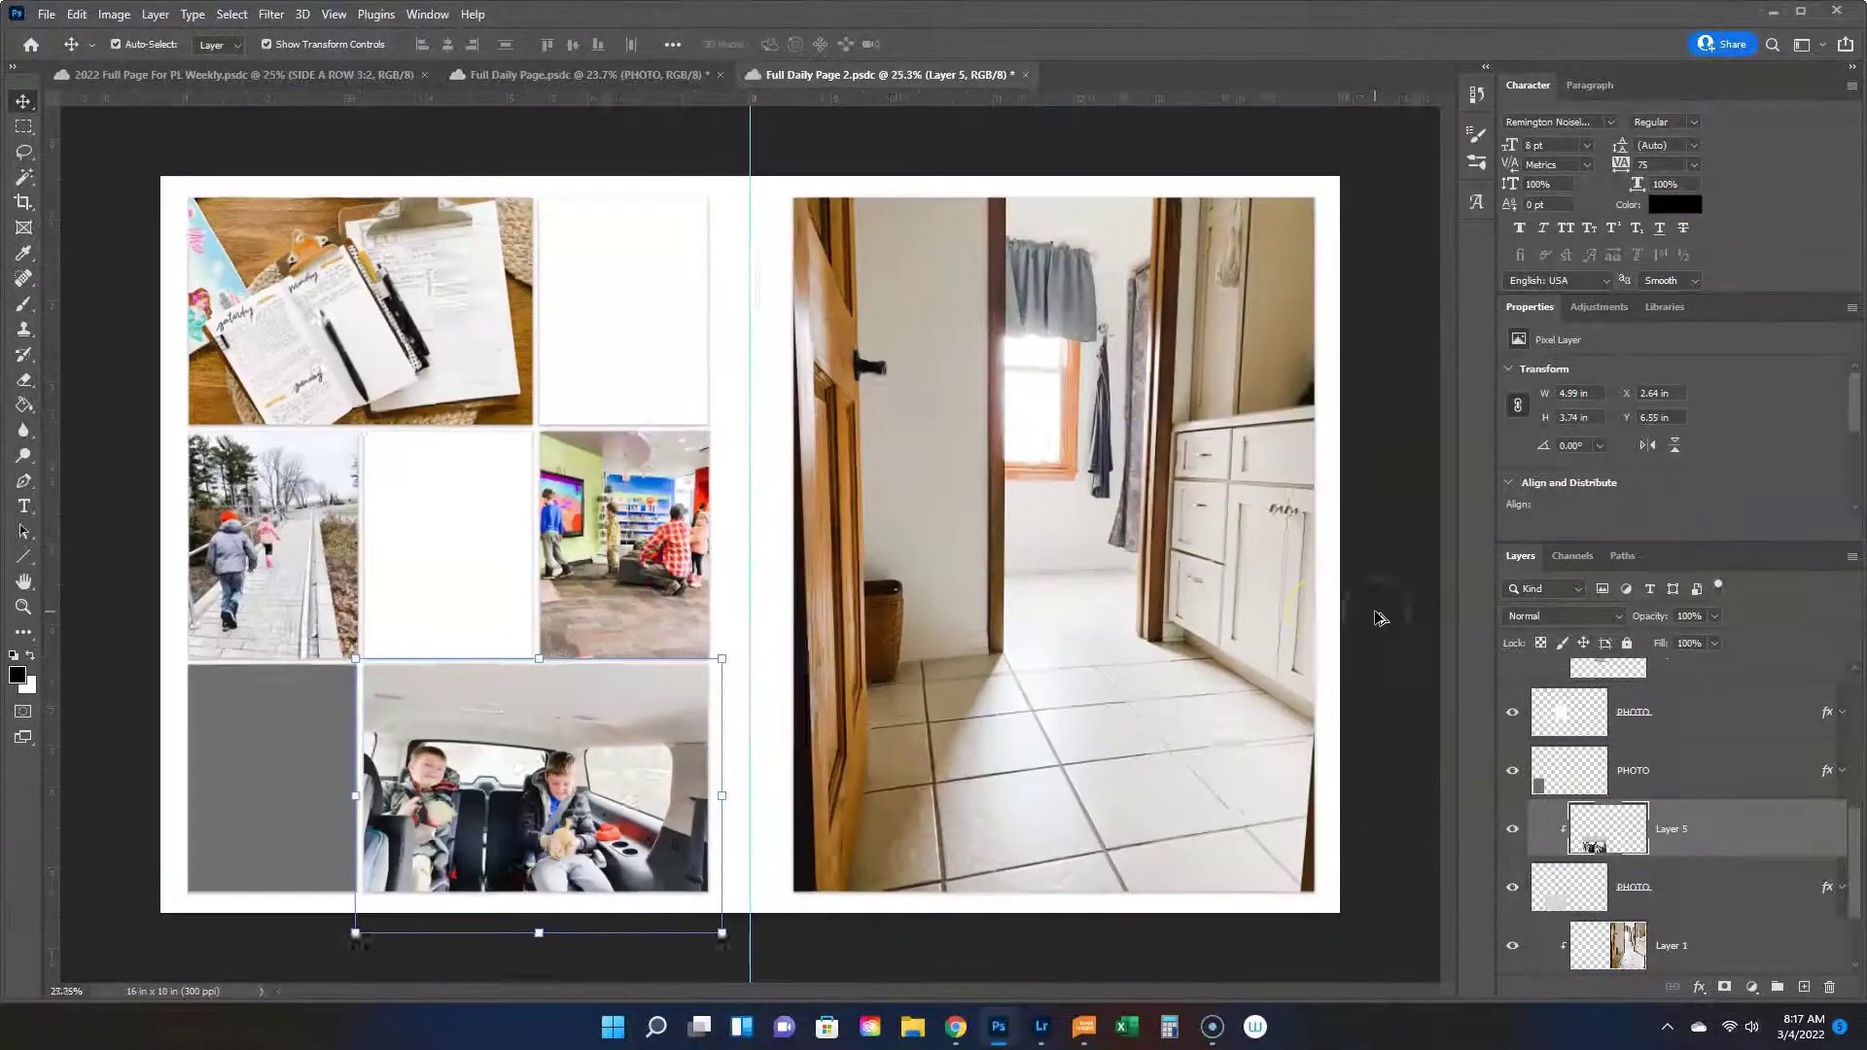
key("shift+Up")
key("shift+Up")
key("shift+Up")
key("shift+Up")
key("shift+Up")
key("shift+Up")
key("shift+Up")
key("shift+Up")
key("shift+Up")
key("shift+Up")
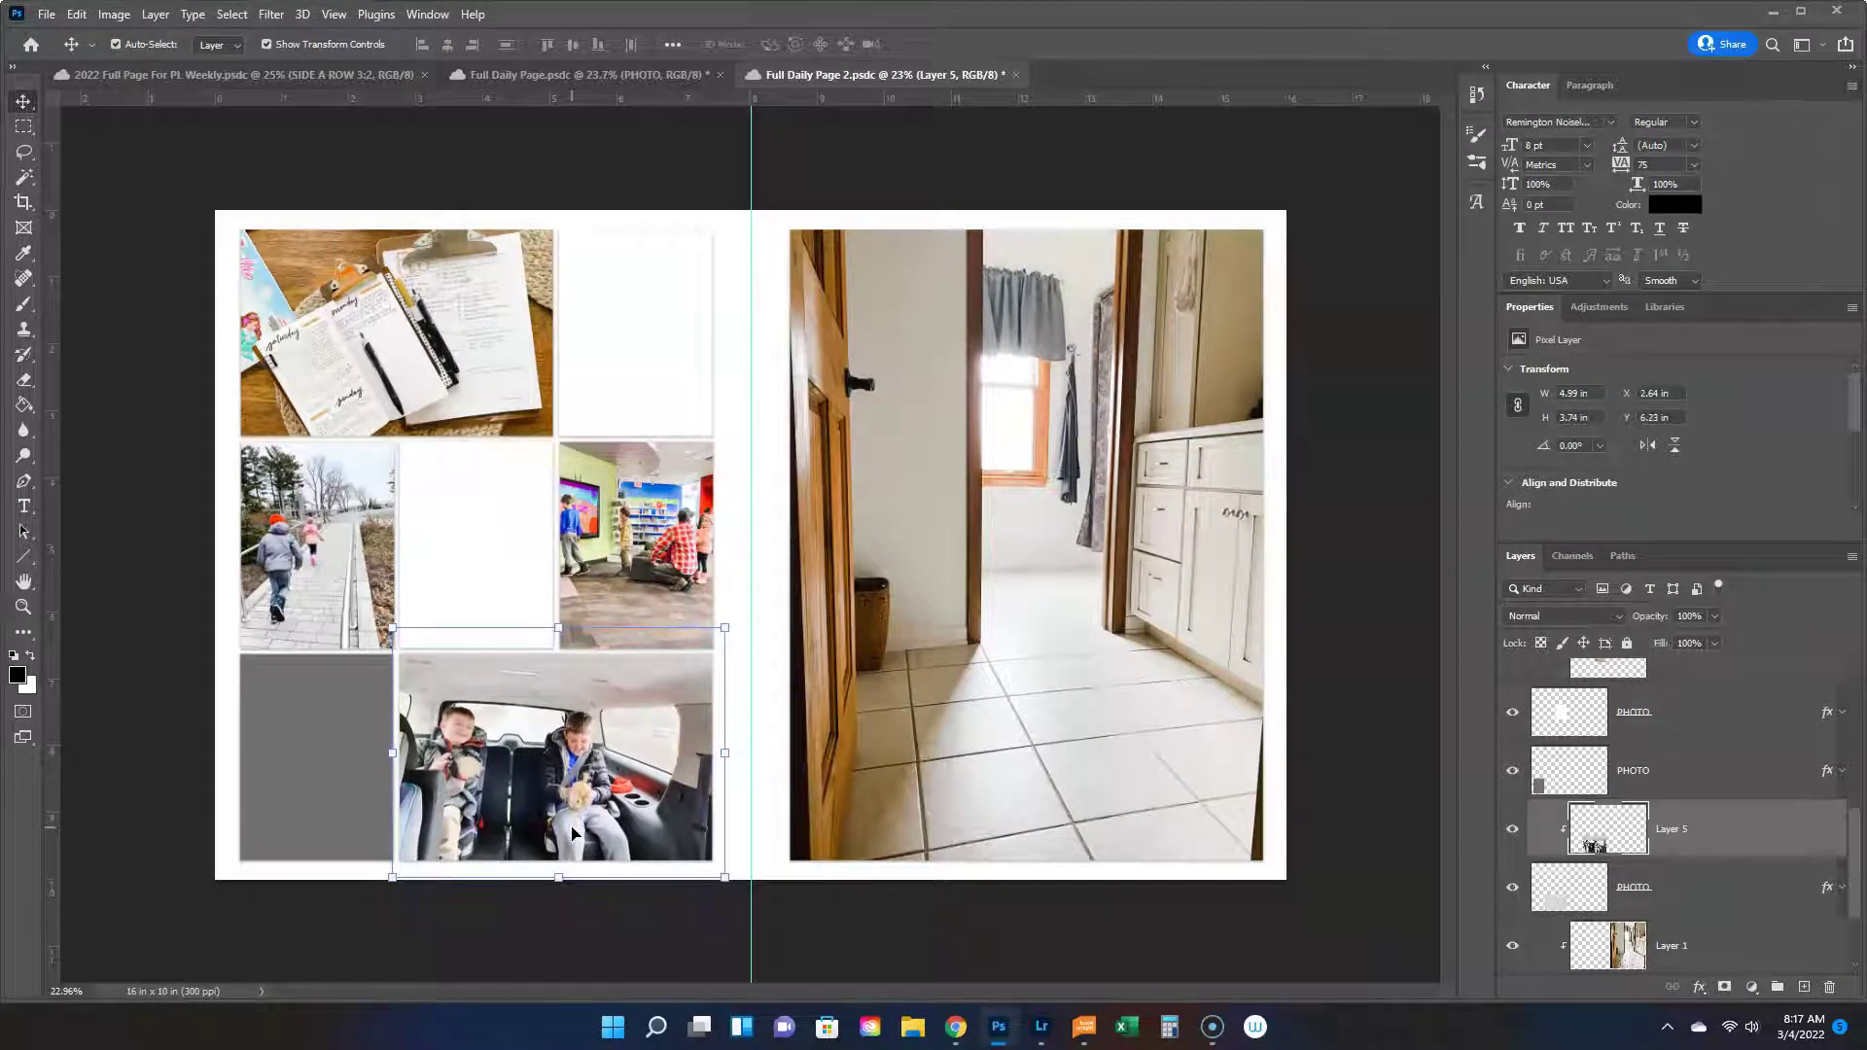
key("shift+Up")
key("shift+Up")
key("shift+Up")
key("shift+Up")
key("shift+Up")
key("shift+Up")
key("shift+Up")
key("shift+Up")
Send the Connect Four photo from Lightroom to Photoshop via Edit in Photoshop.
left_click(350, 696)
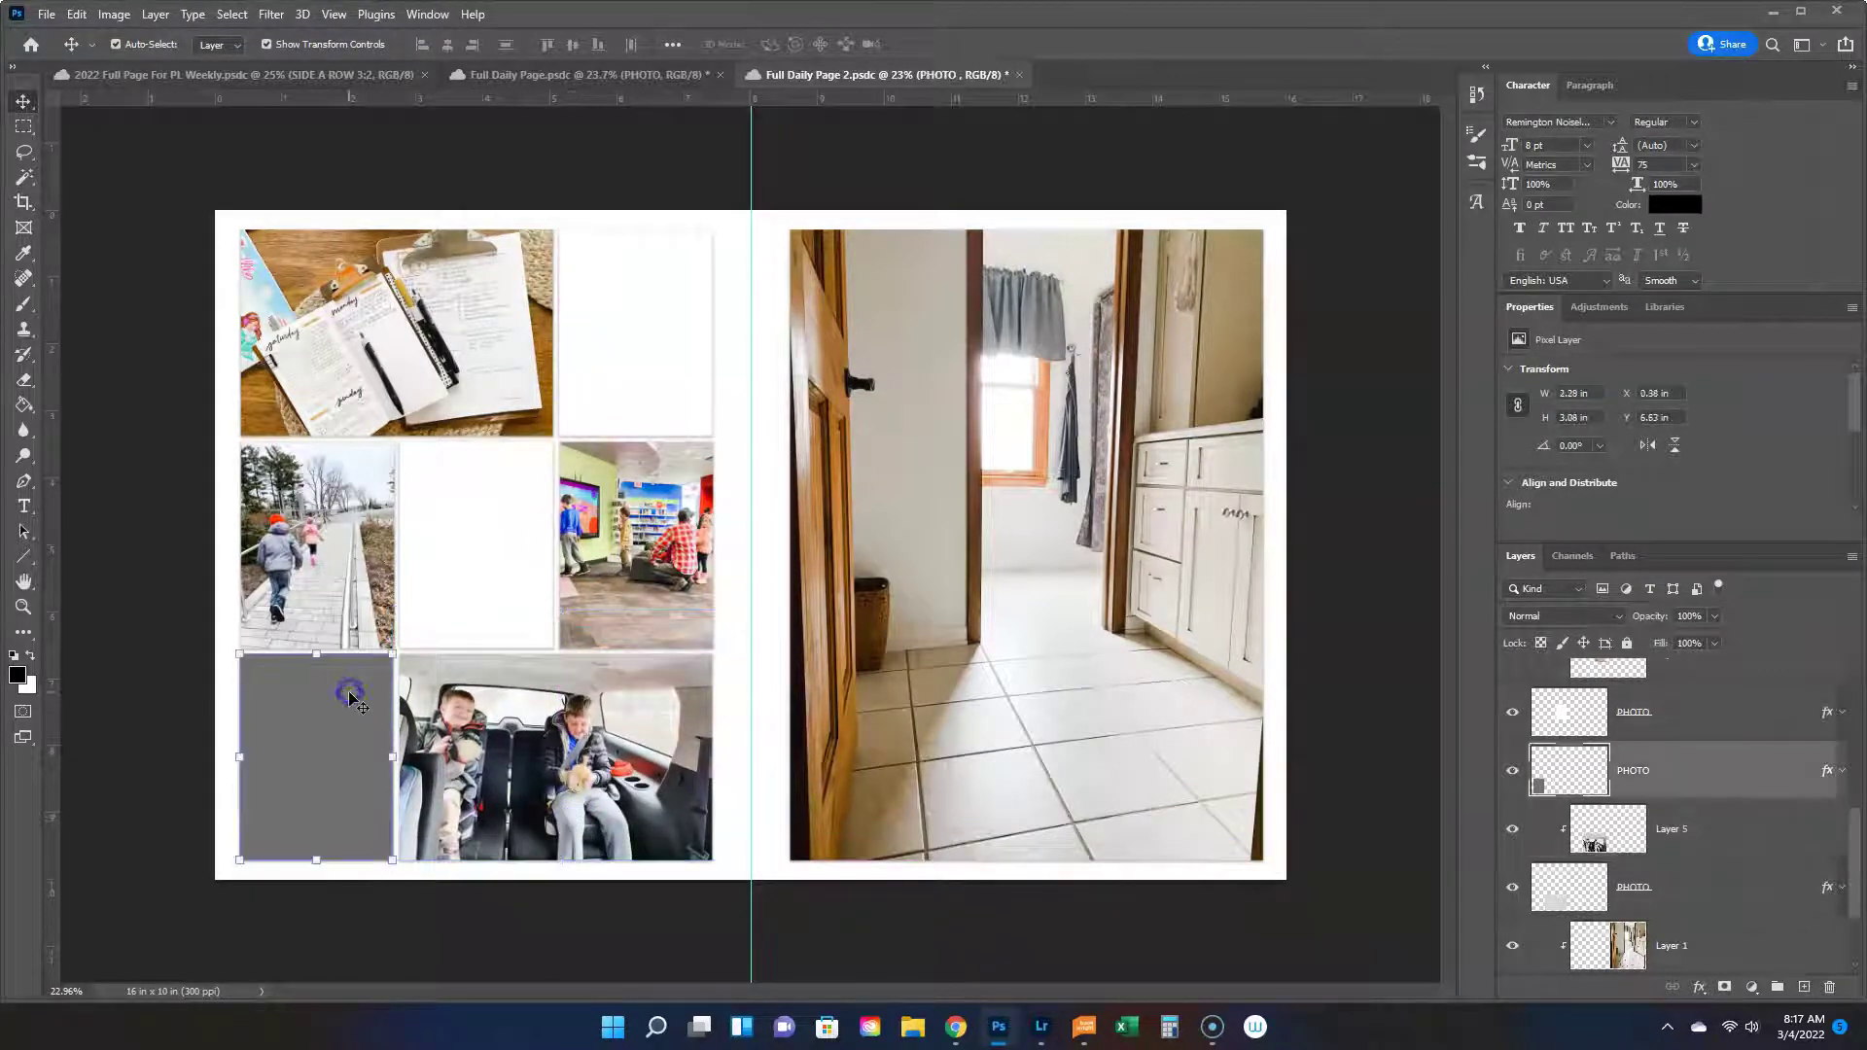
left_click(1041, 1029)
left_click(484, 887)
left_click(428, 890)
left_click(491, 885)
right_click(491, 880)
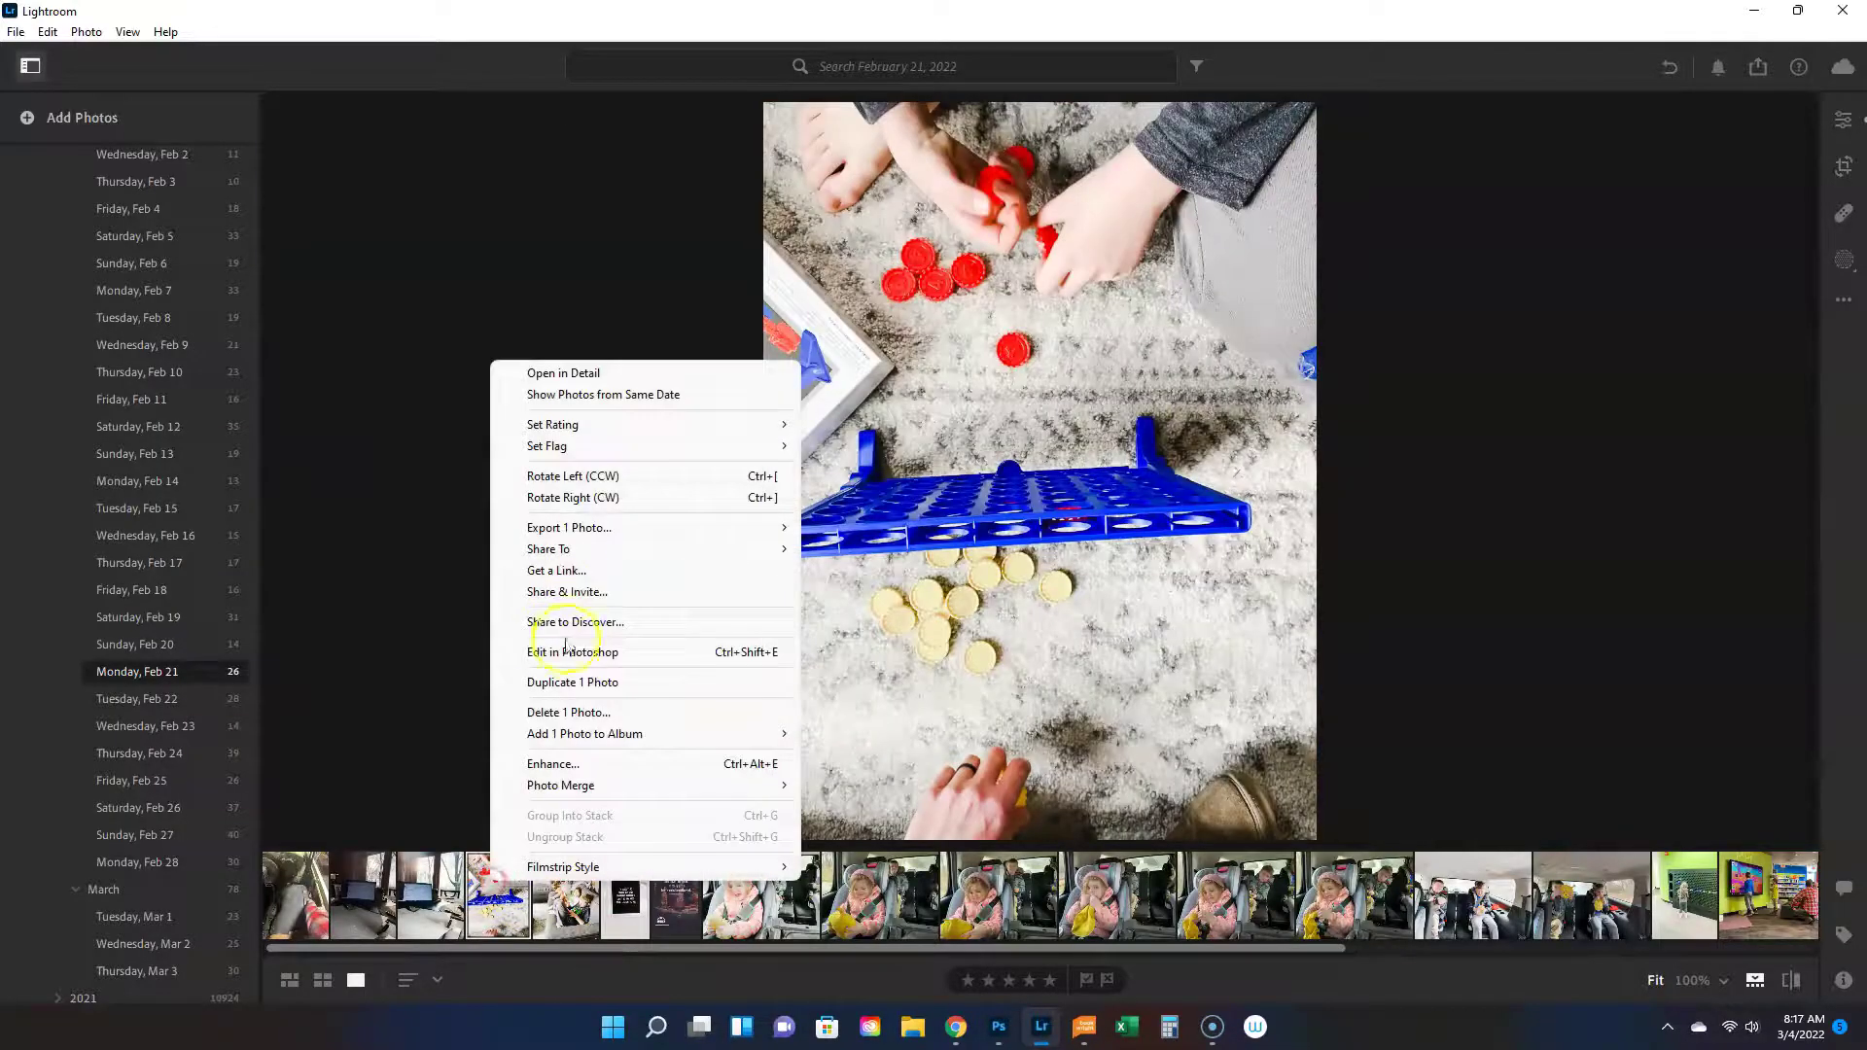
left_click(567, 652)
left_click(1000, 1031)
left_click(348, 815)
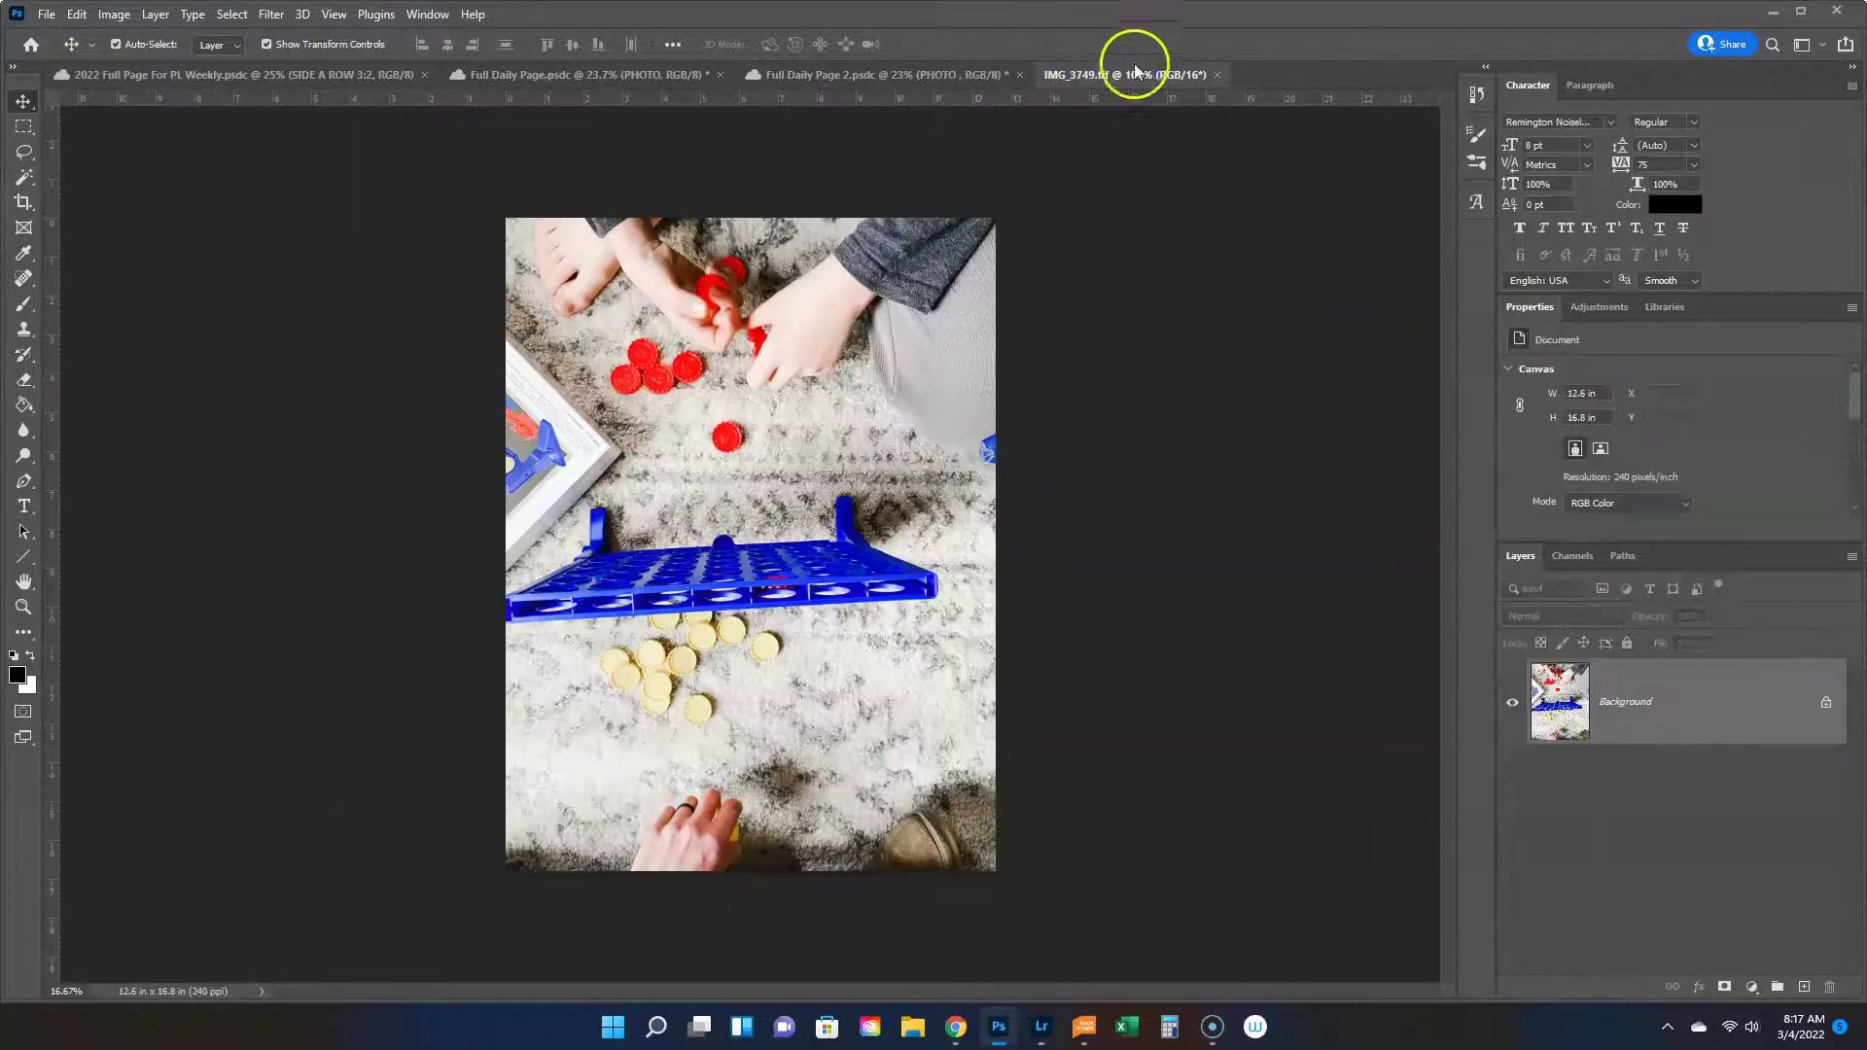
Scale the Connect Four photo into the bottom-left cell and clip it to the PHOTO layer.
left_click_drag(1136, 72, 1119, 170)
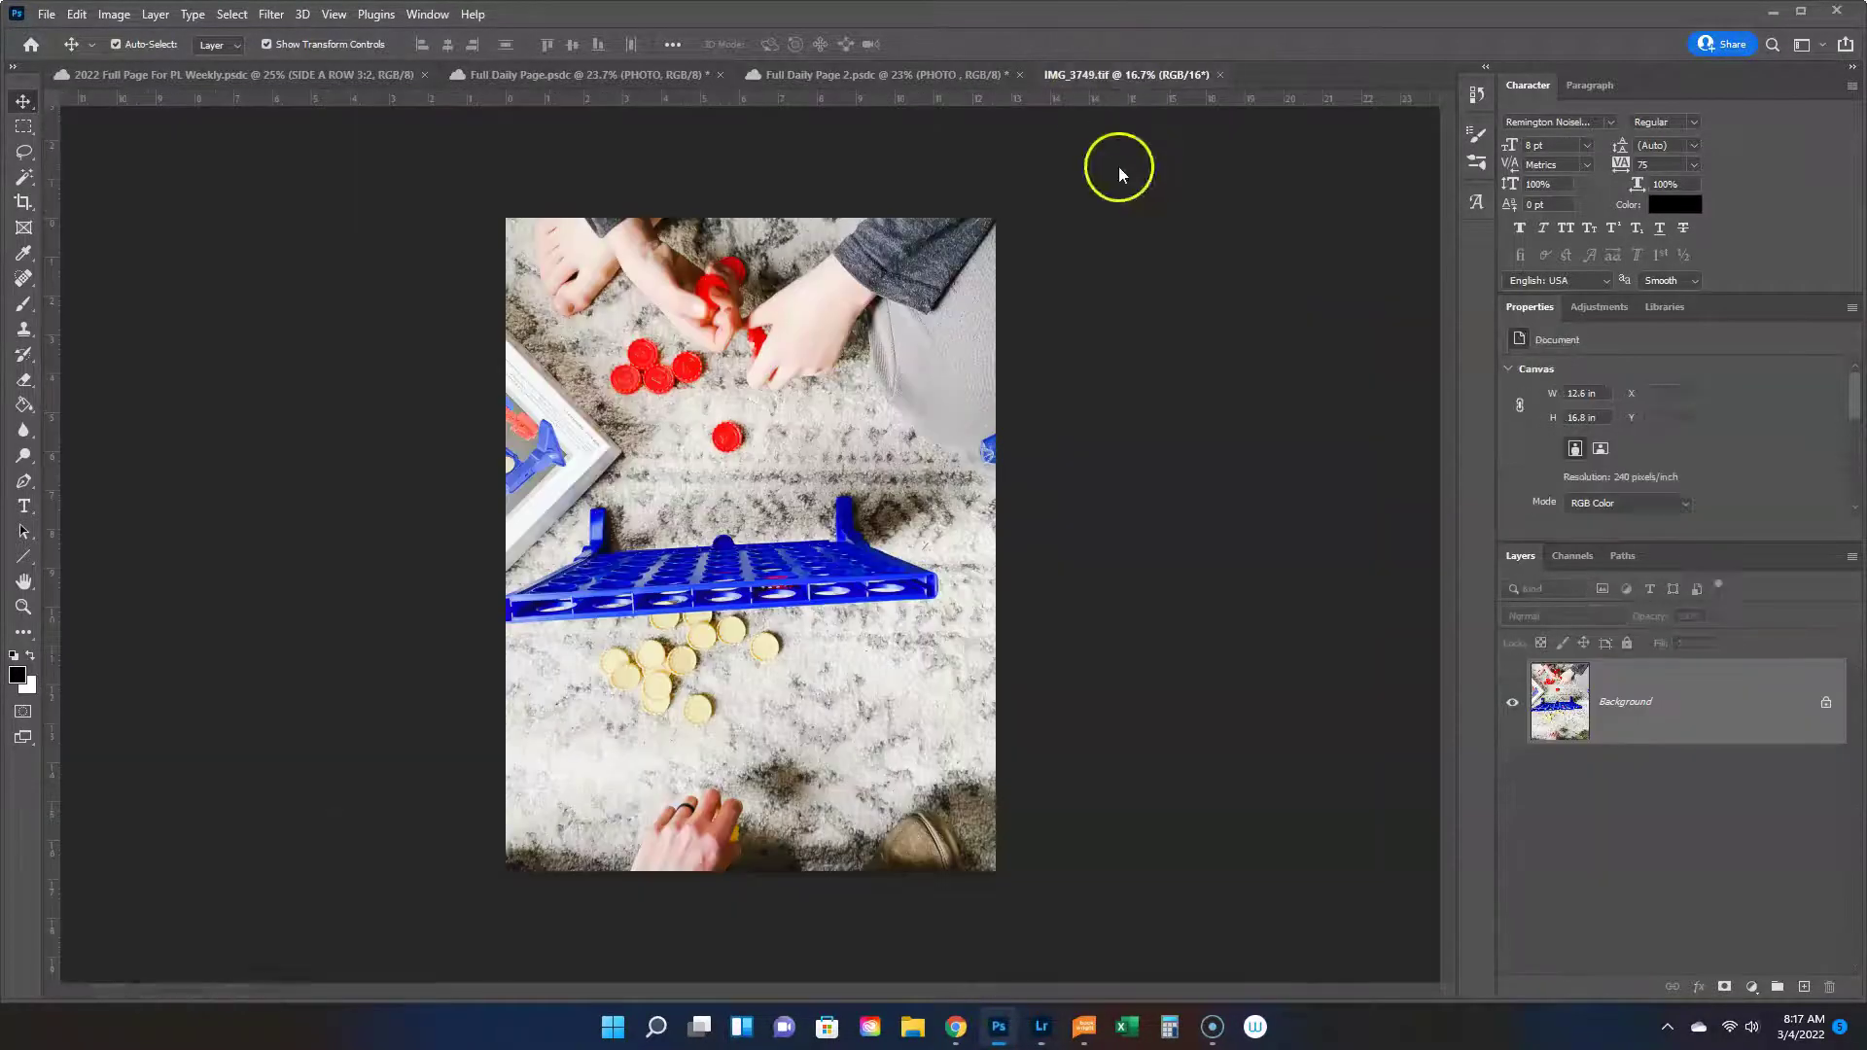
left_click_drag(289, 723, 287, 723)
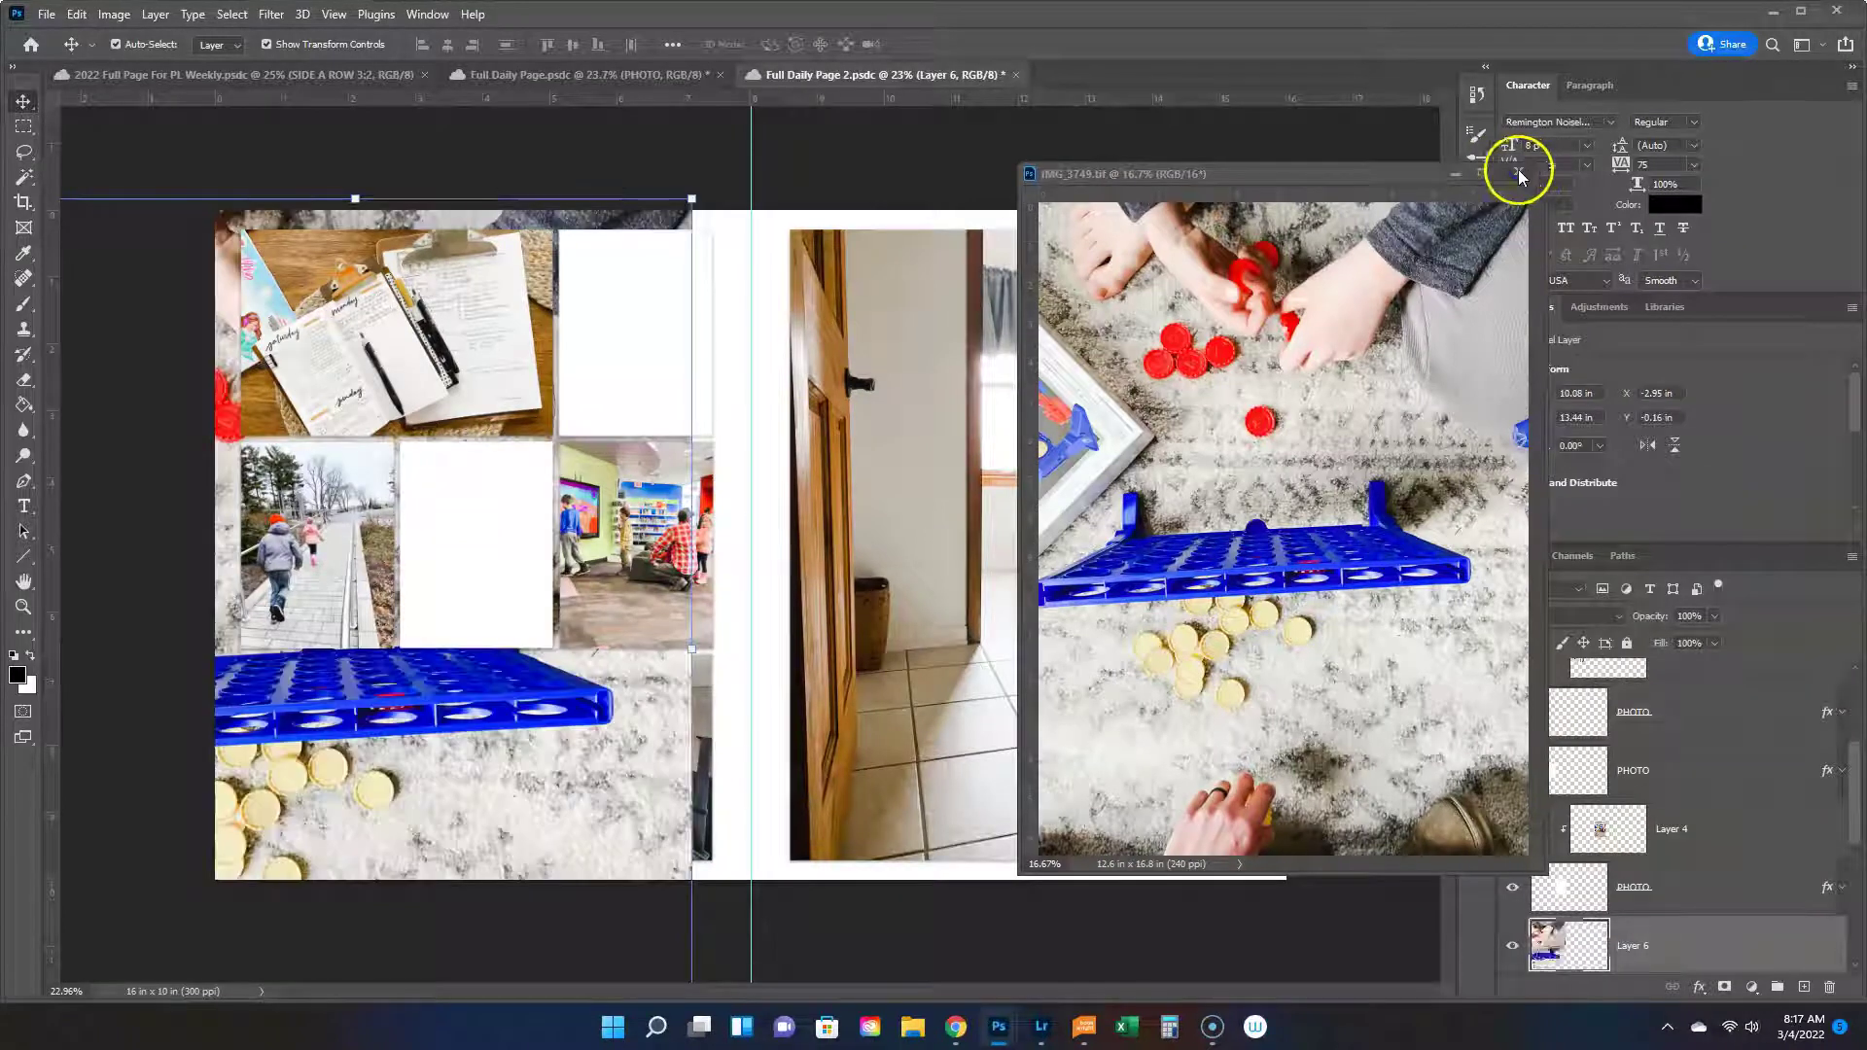
left_click(1519, 172)
left_click_drag(691, 200, 275, 859)
left_click_drag(146, 874, 372, 713)
left_click_drag(435, 922, 399, 869)
left_click_drag(332, 803, 331, 802)
key("Return")
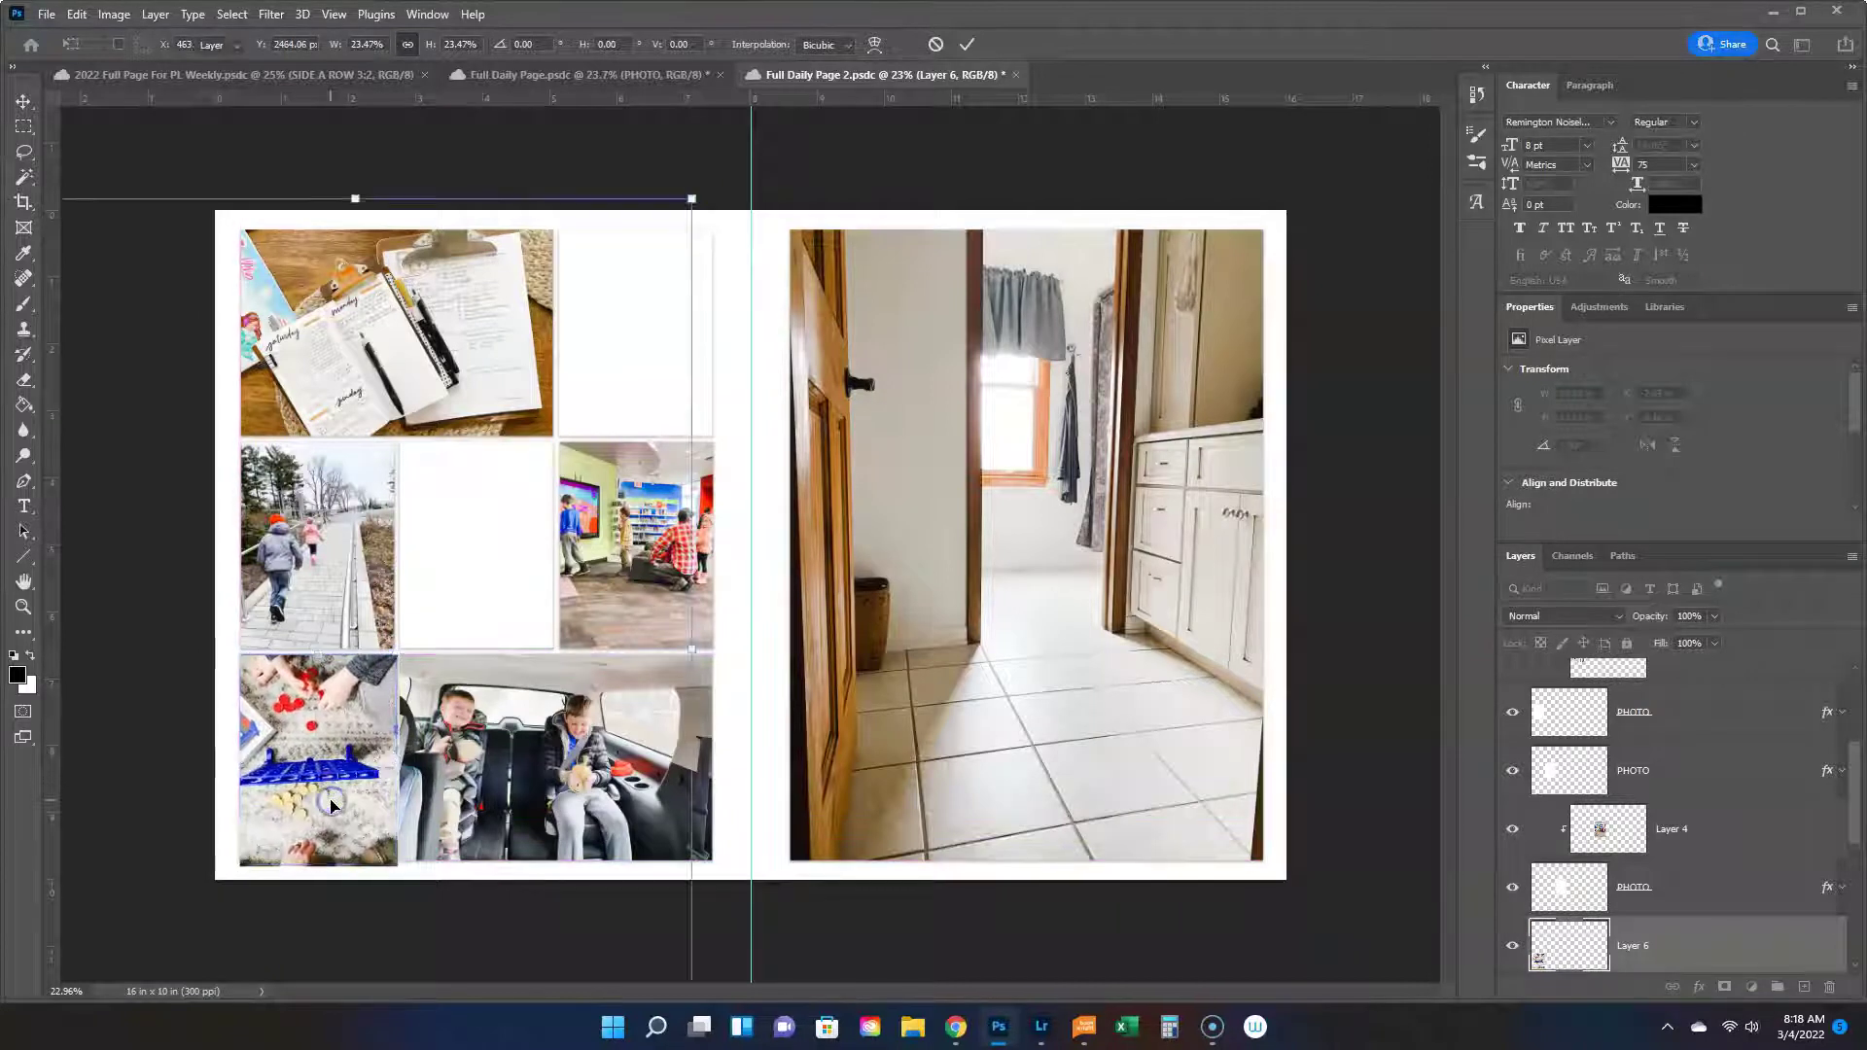
scroll(1763, 854, "down", 2)
left_click(1702, 854, "alt")
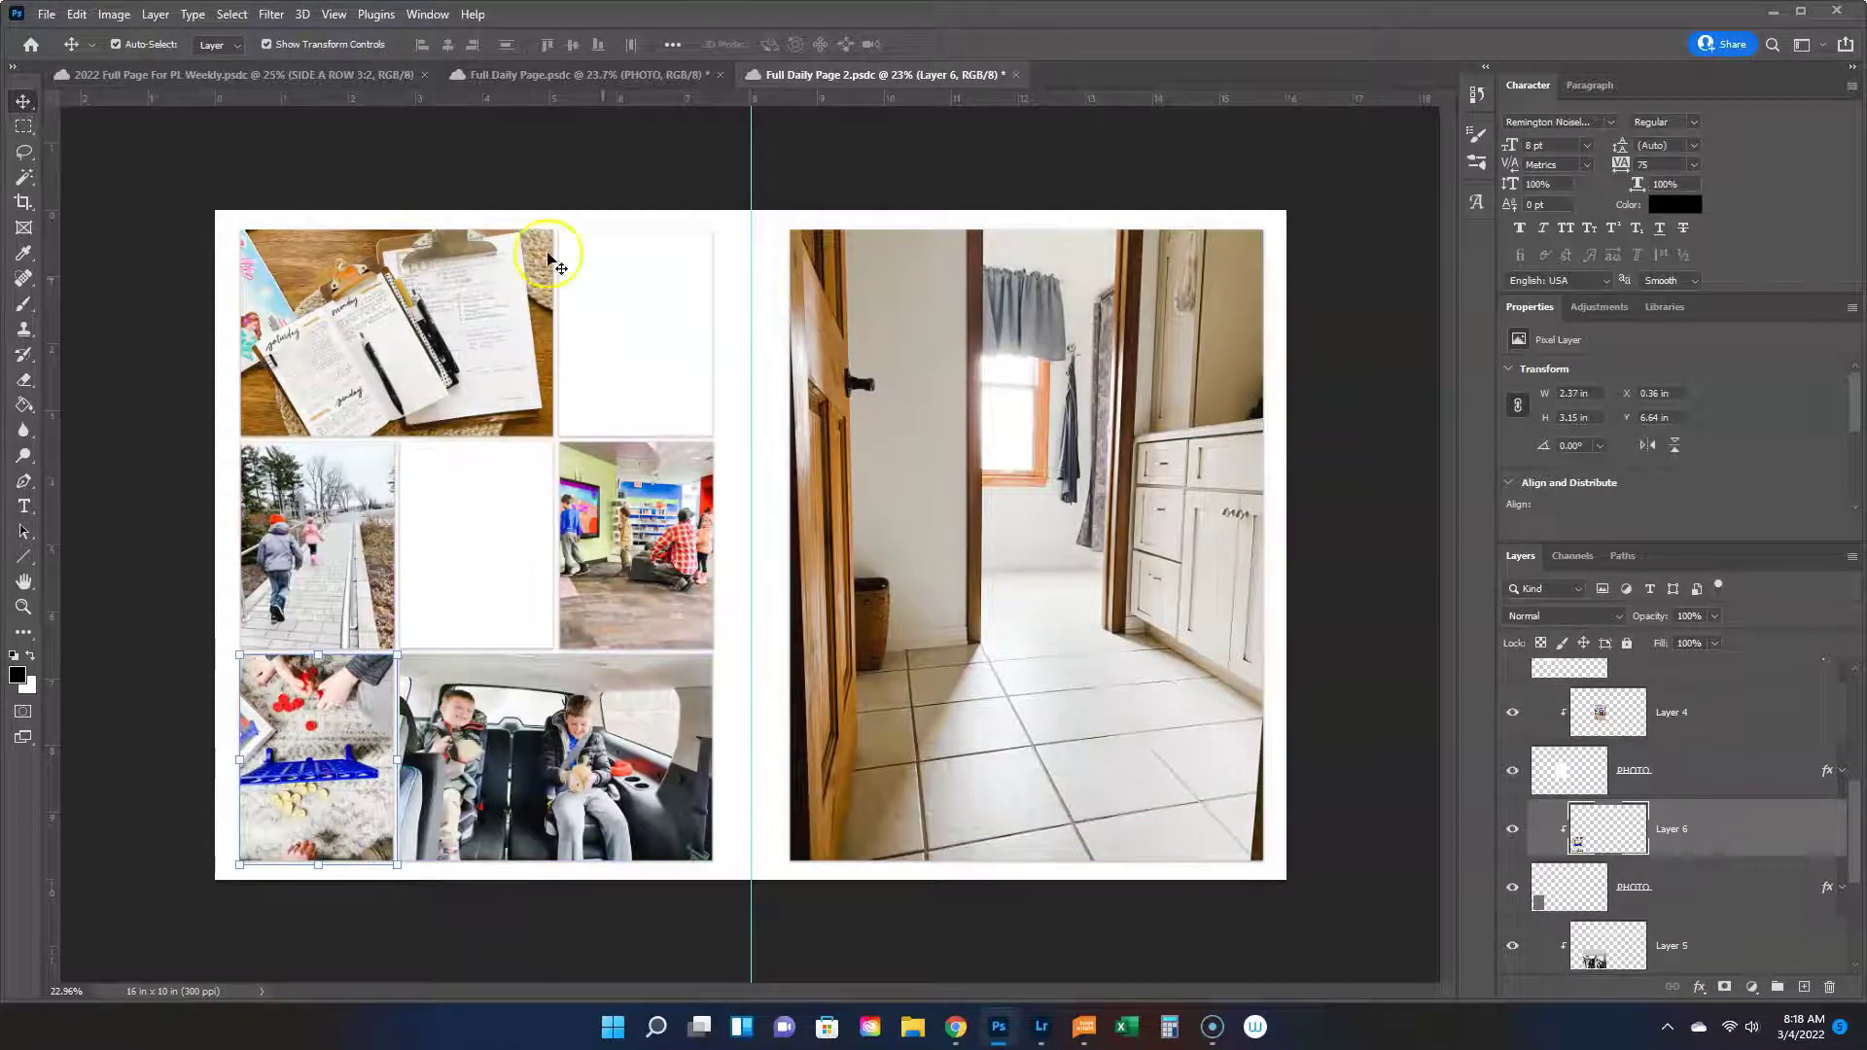
left_click(664, 339)
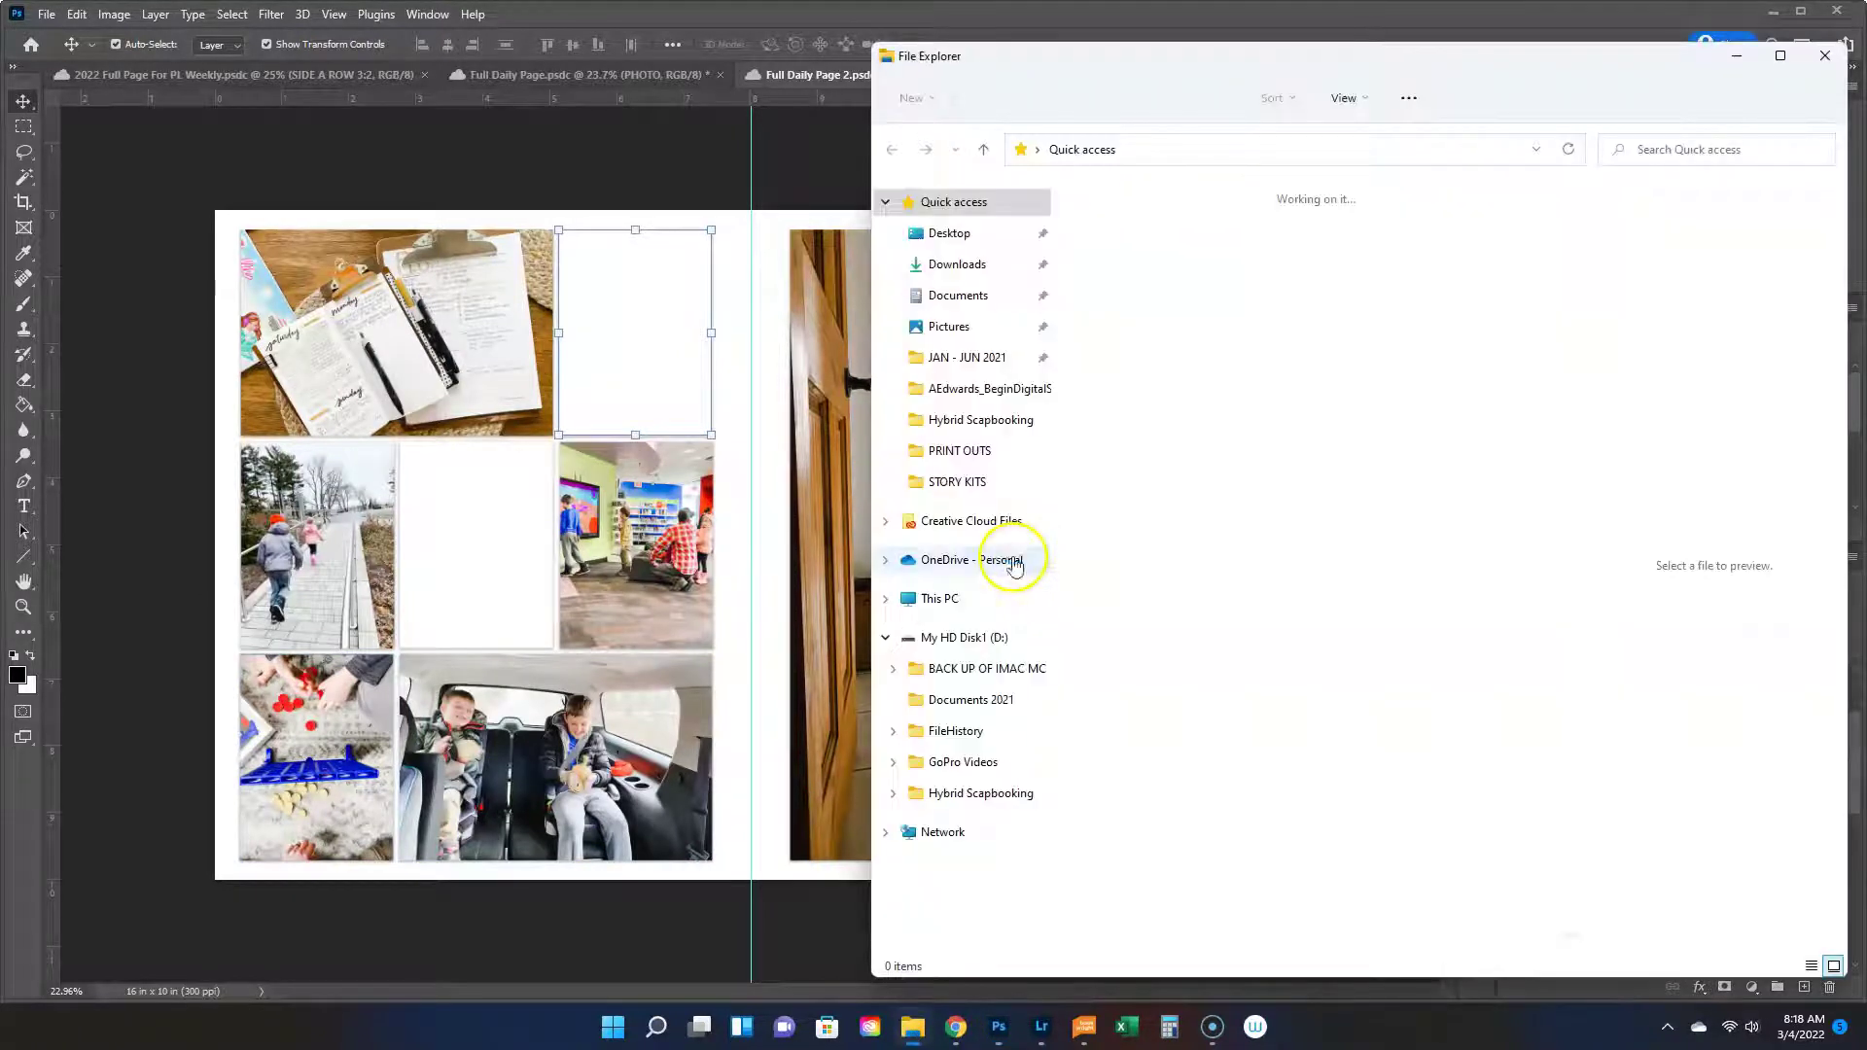
Browse Hybrid Scapbooking > STORIES BY MONTH > 2022 into the February 2022 kit's journal cards folder.
left_click(994, 799)
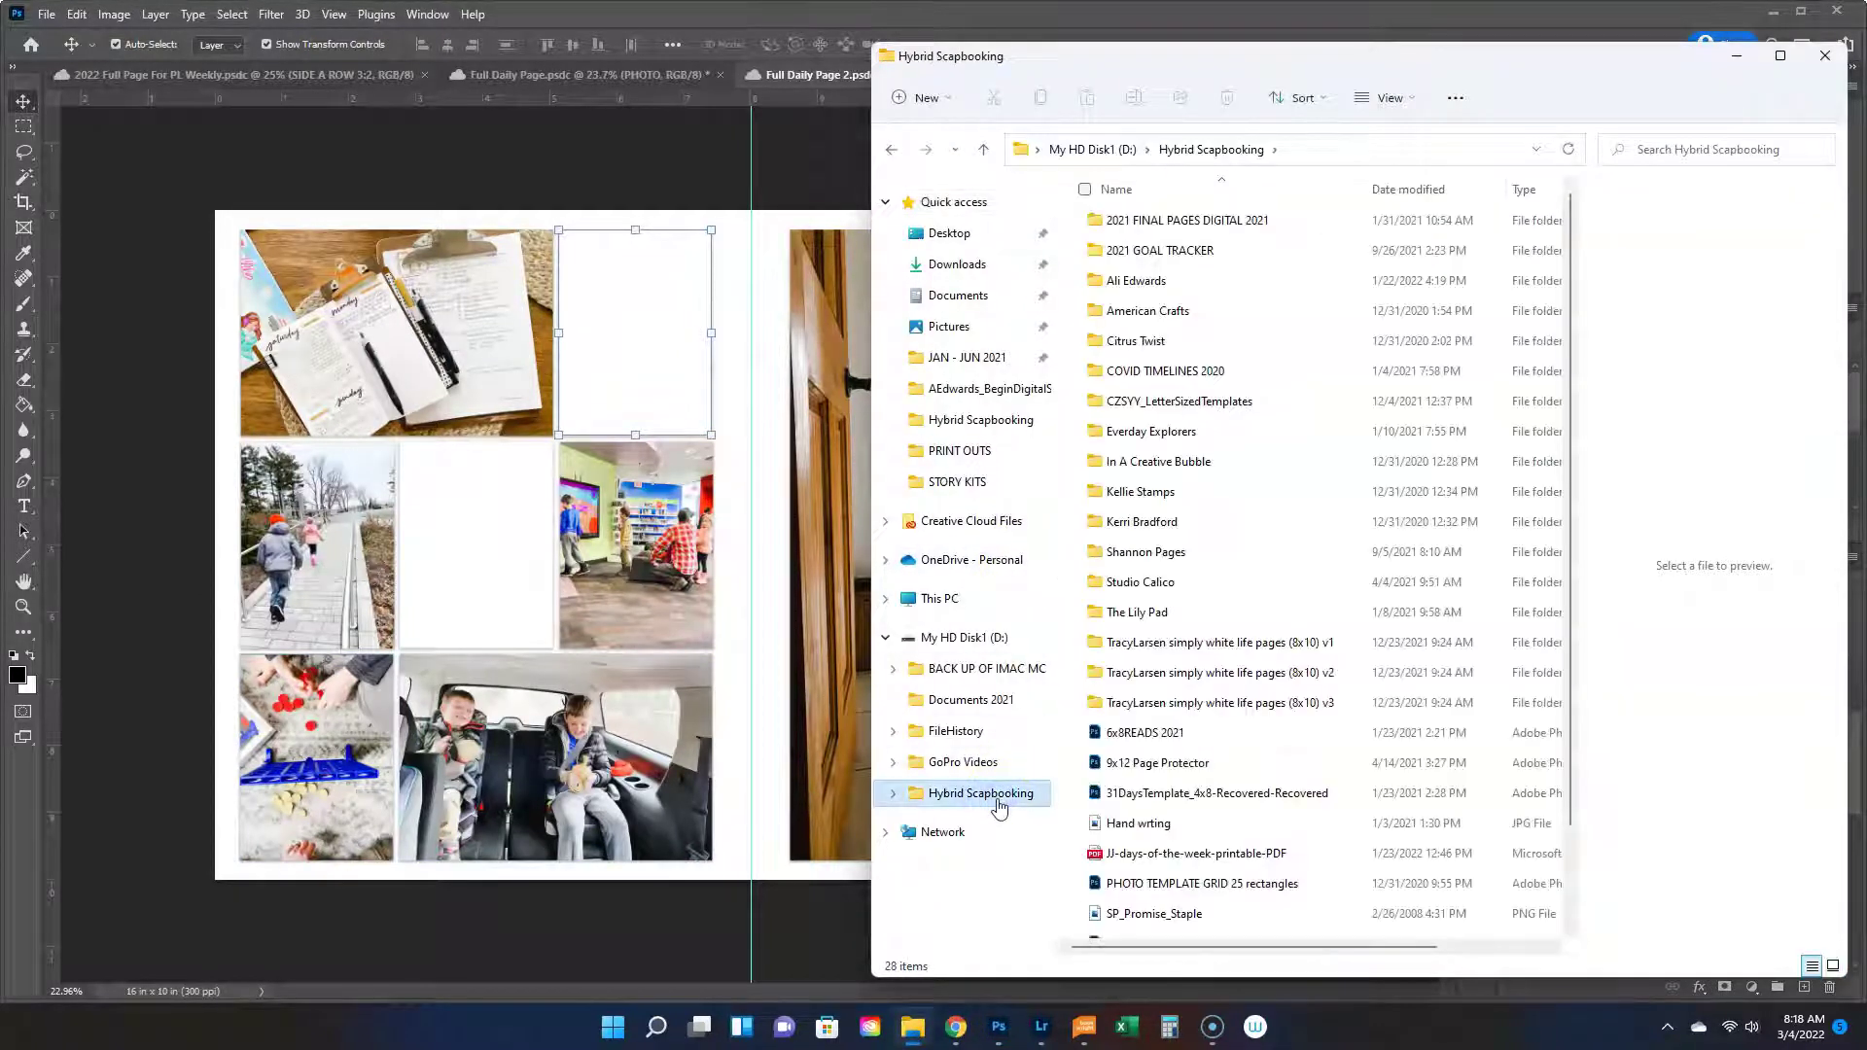
left_click(1134, 277)
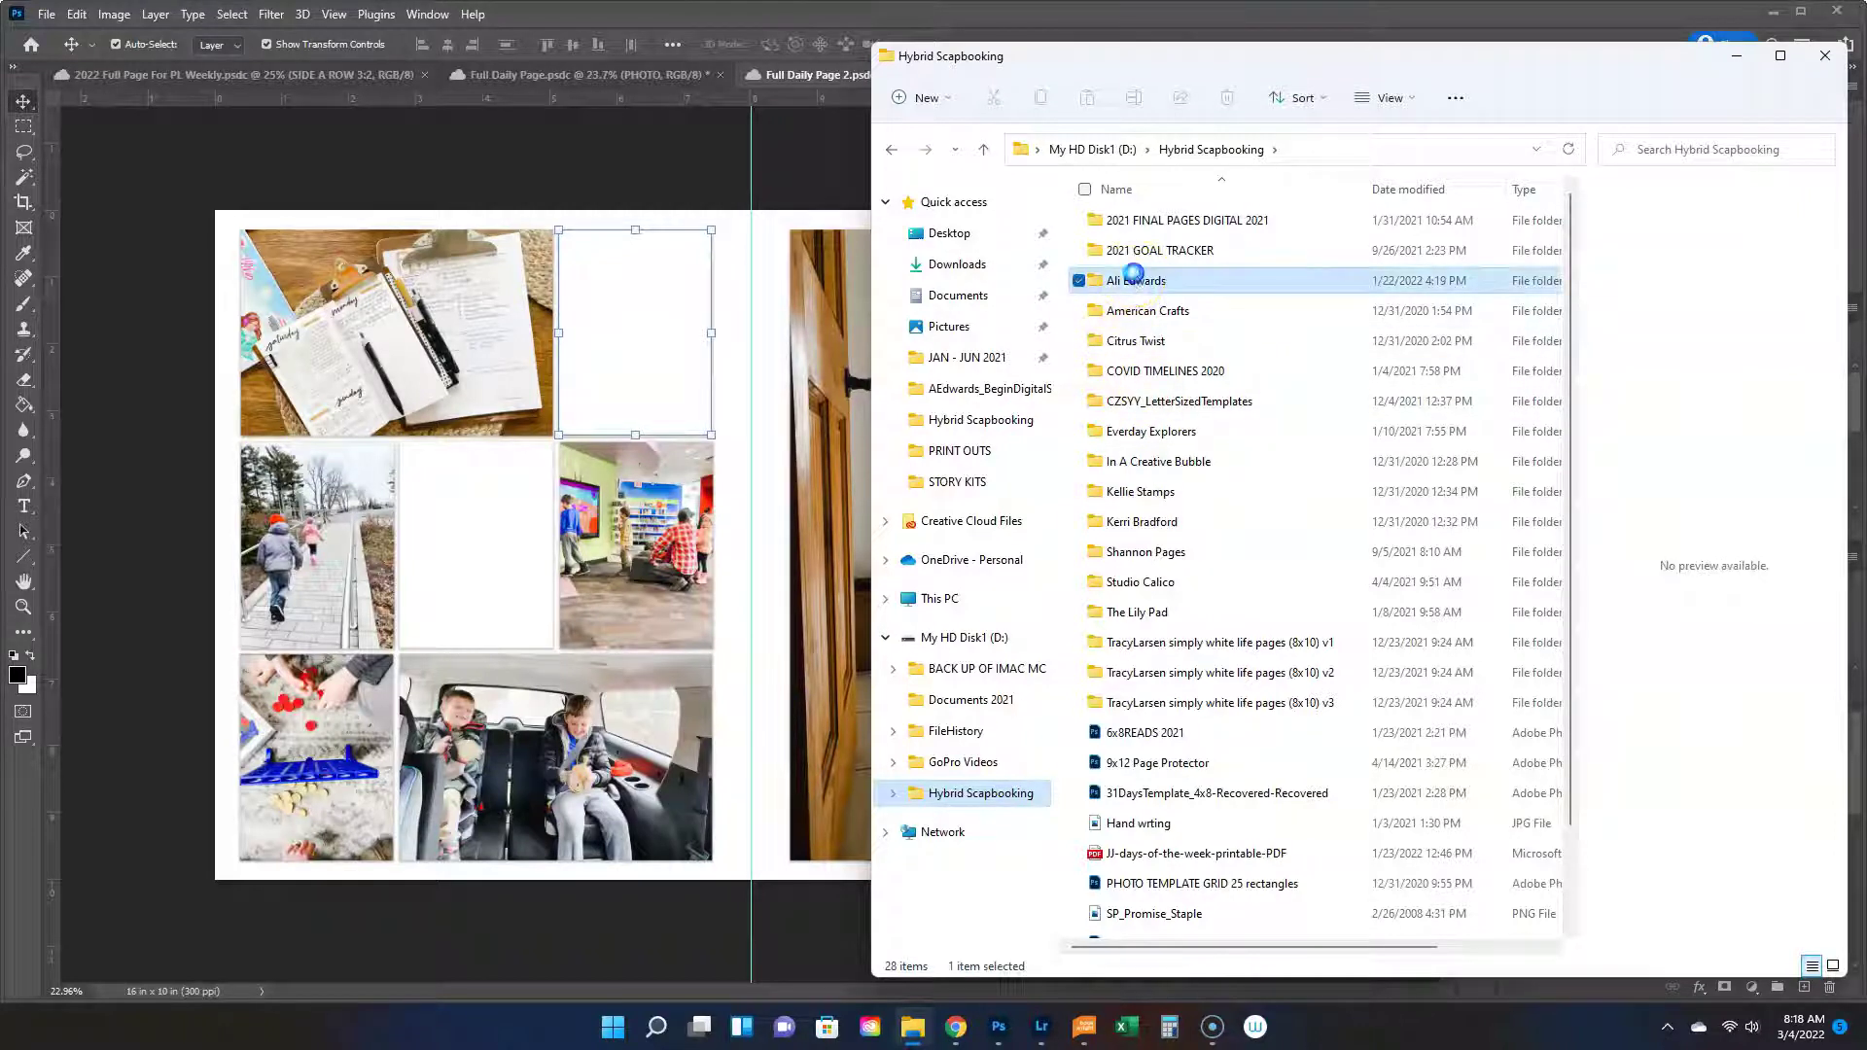
double_click(1139, 282)
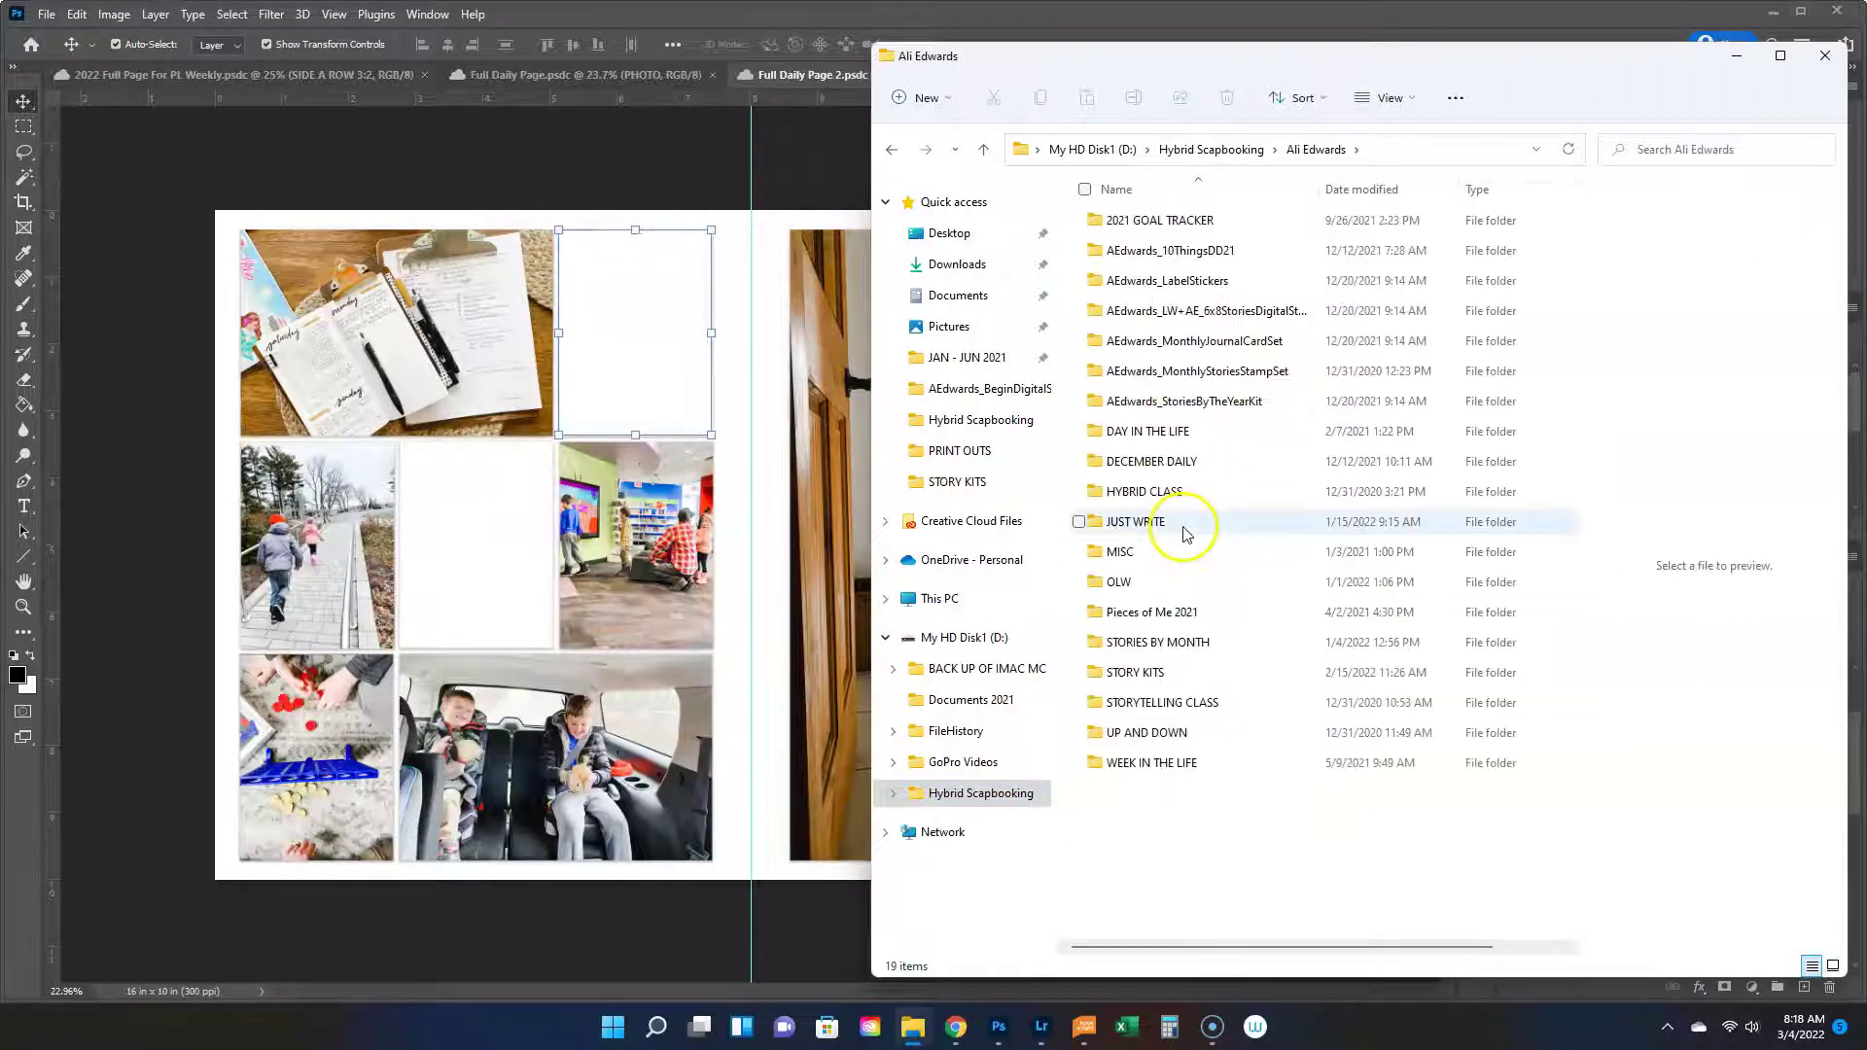
double_click(1156, 643)
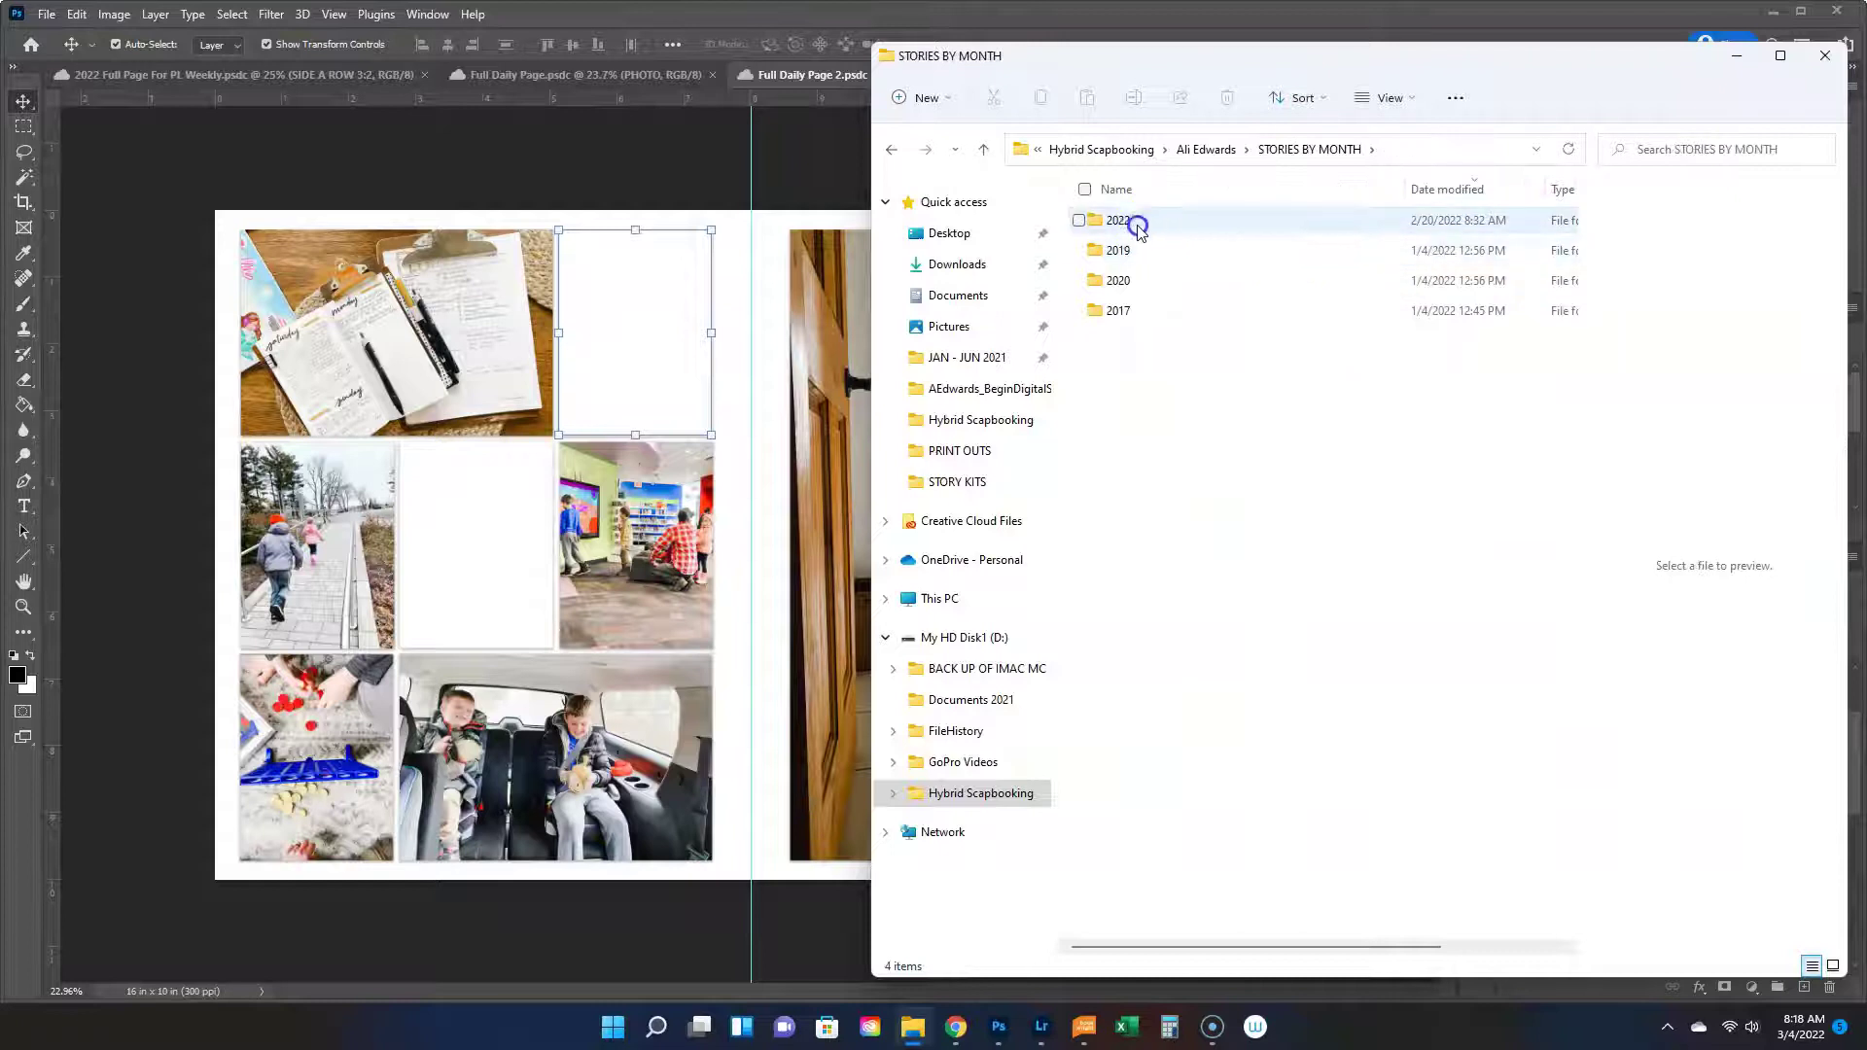
double_click(1138, 230)
double_click(1138, 231)
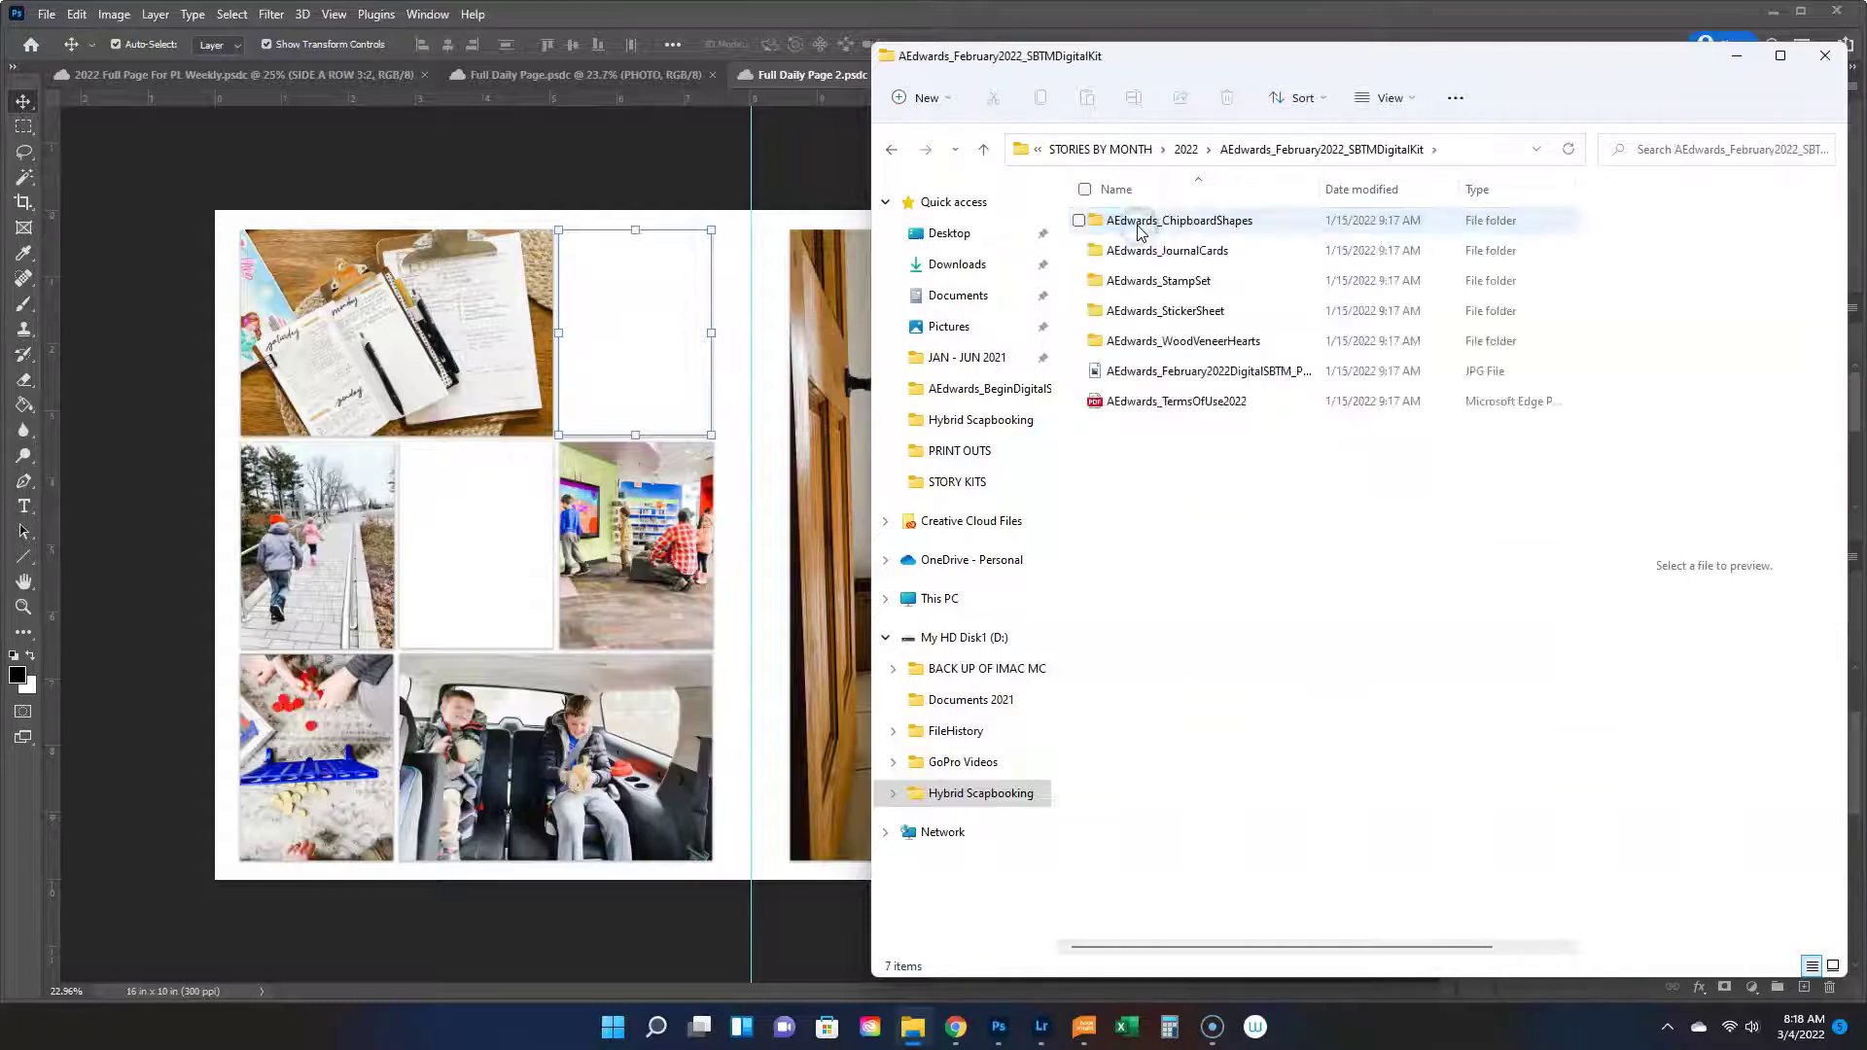
double_click(1136, 252)
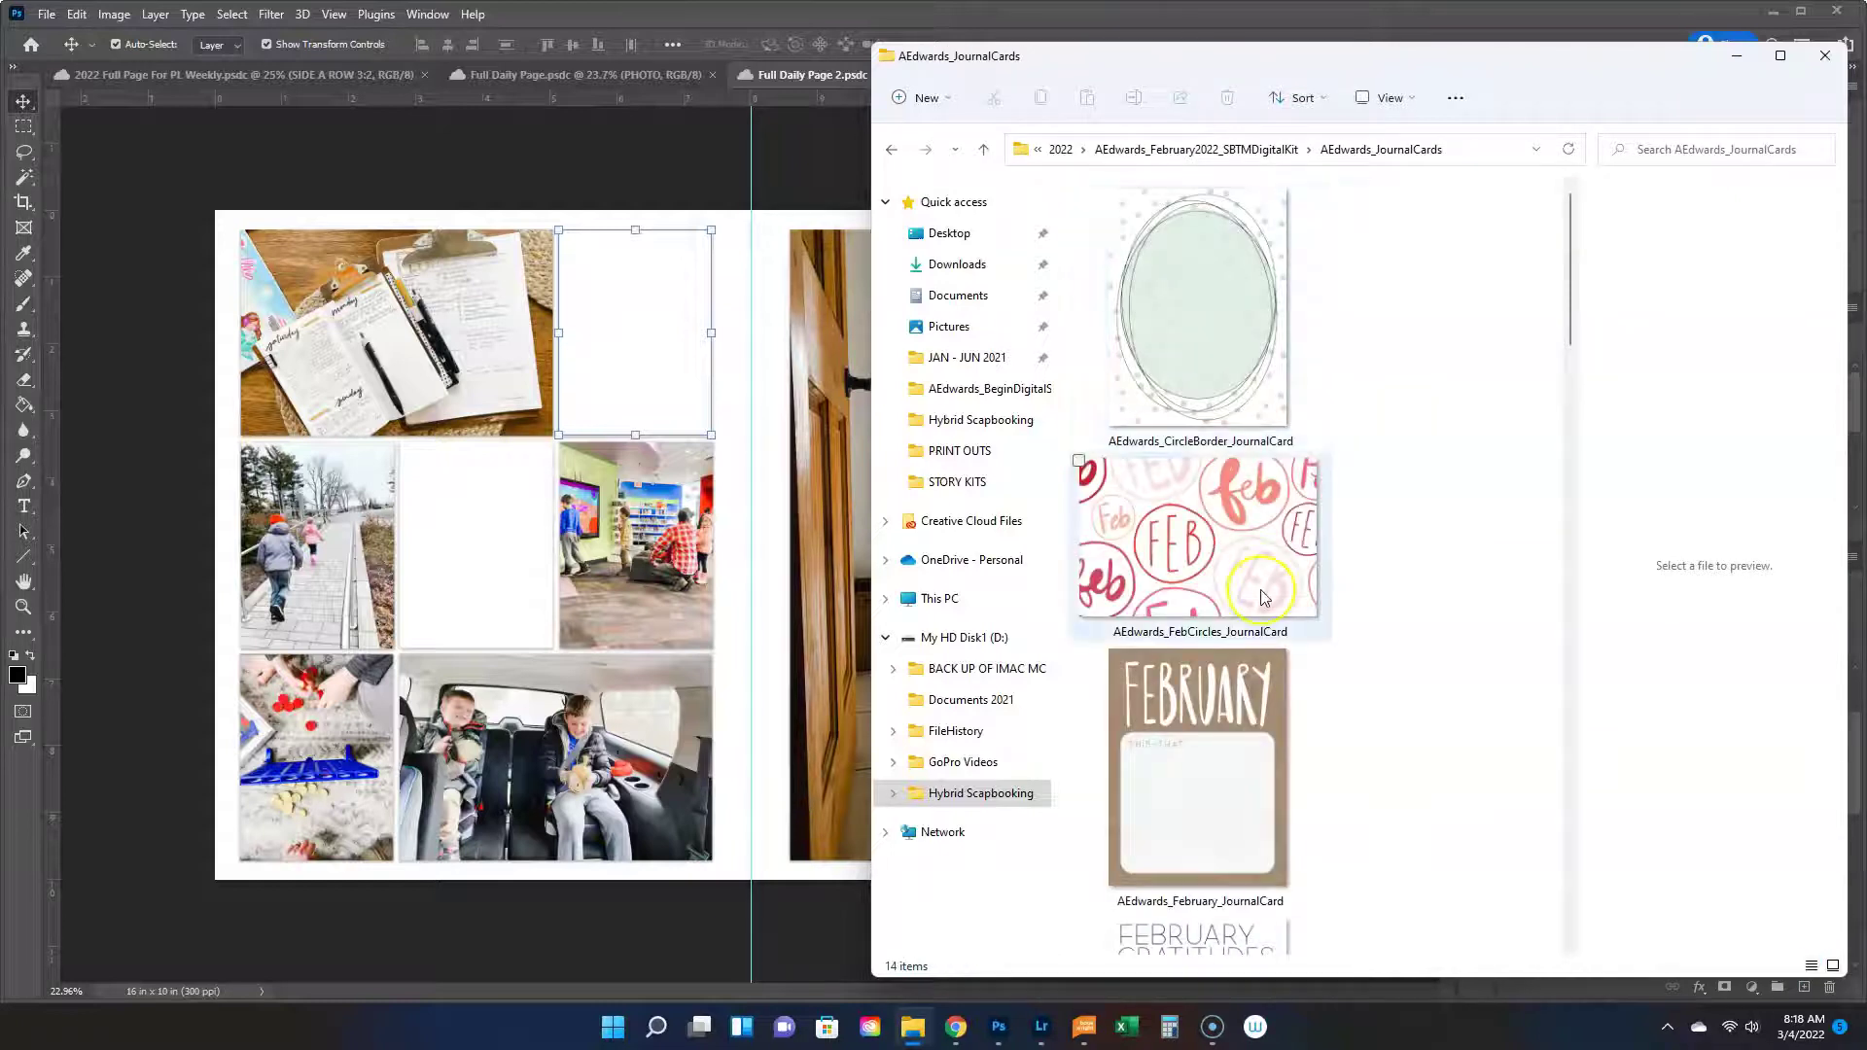
scroll(1263, 595, "down", 15)
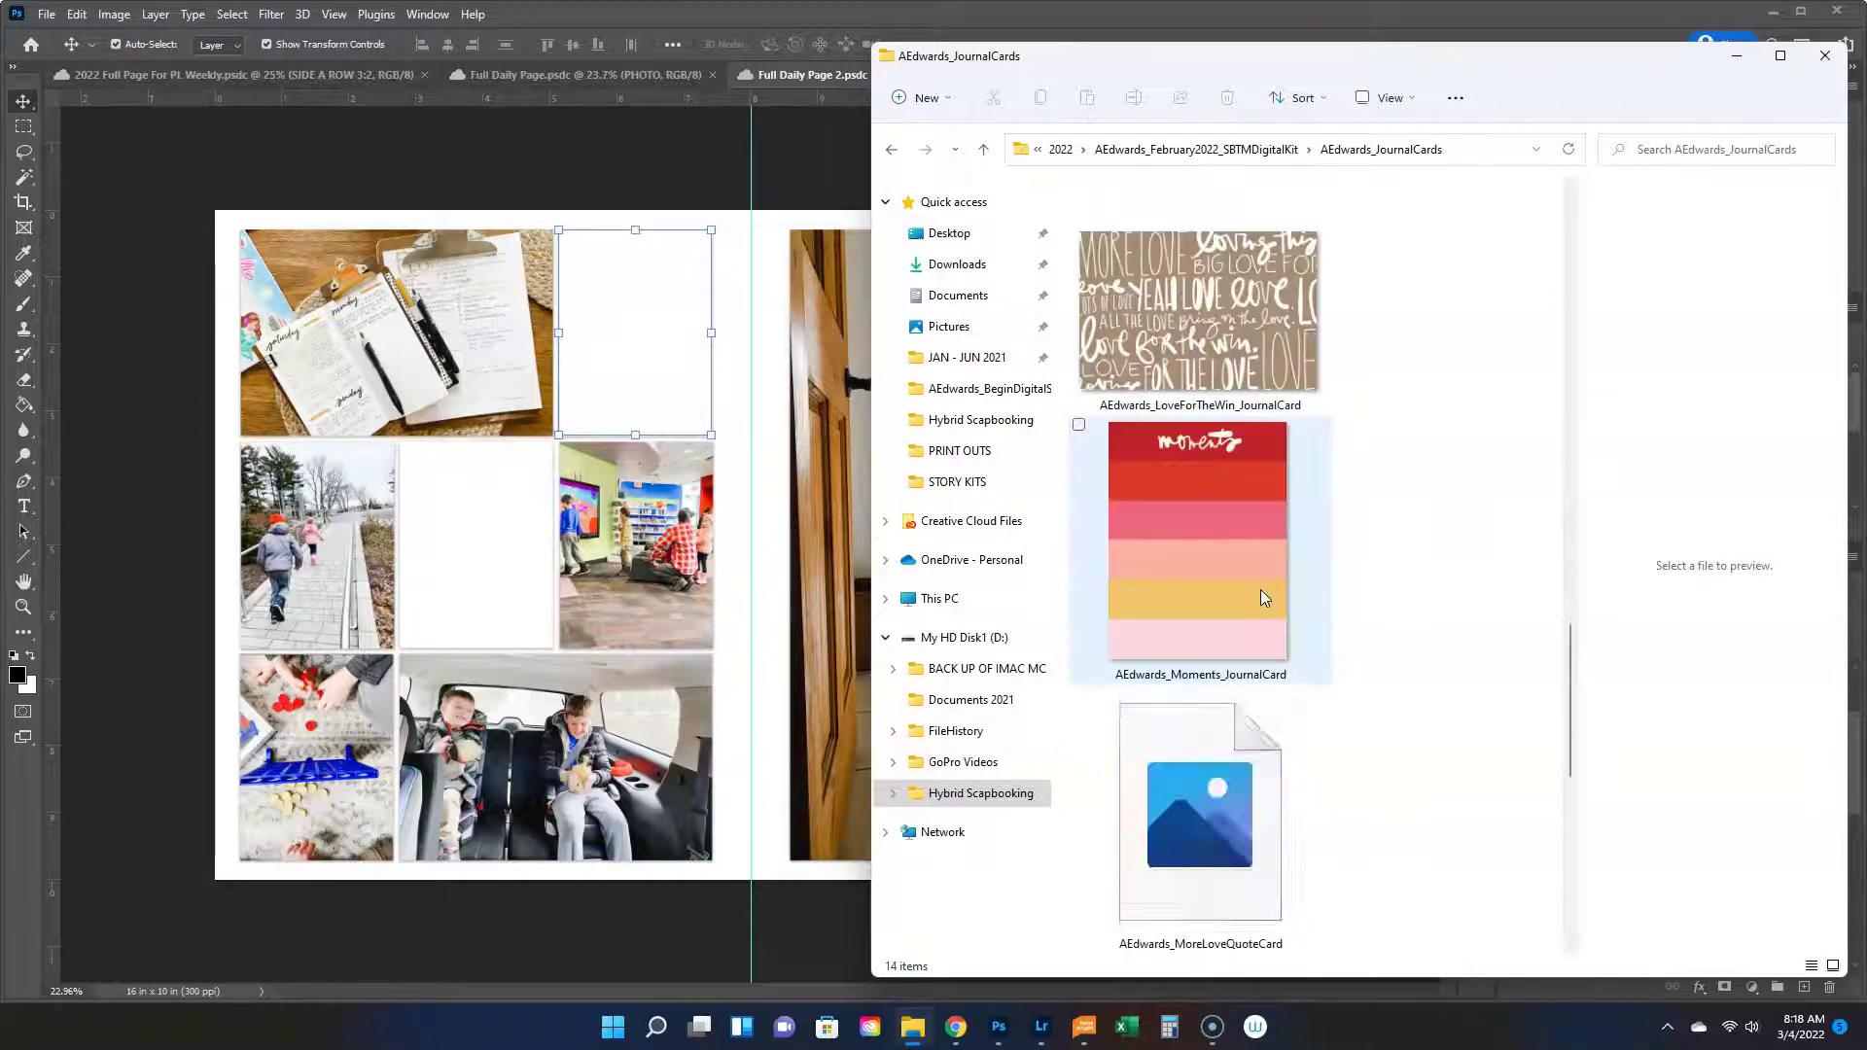
scroll(1260, 595, "down", 10)
scroll(1260, 595, "up", 20)
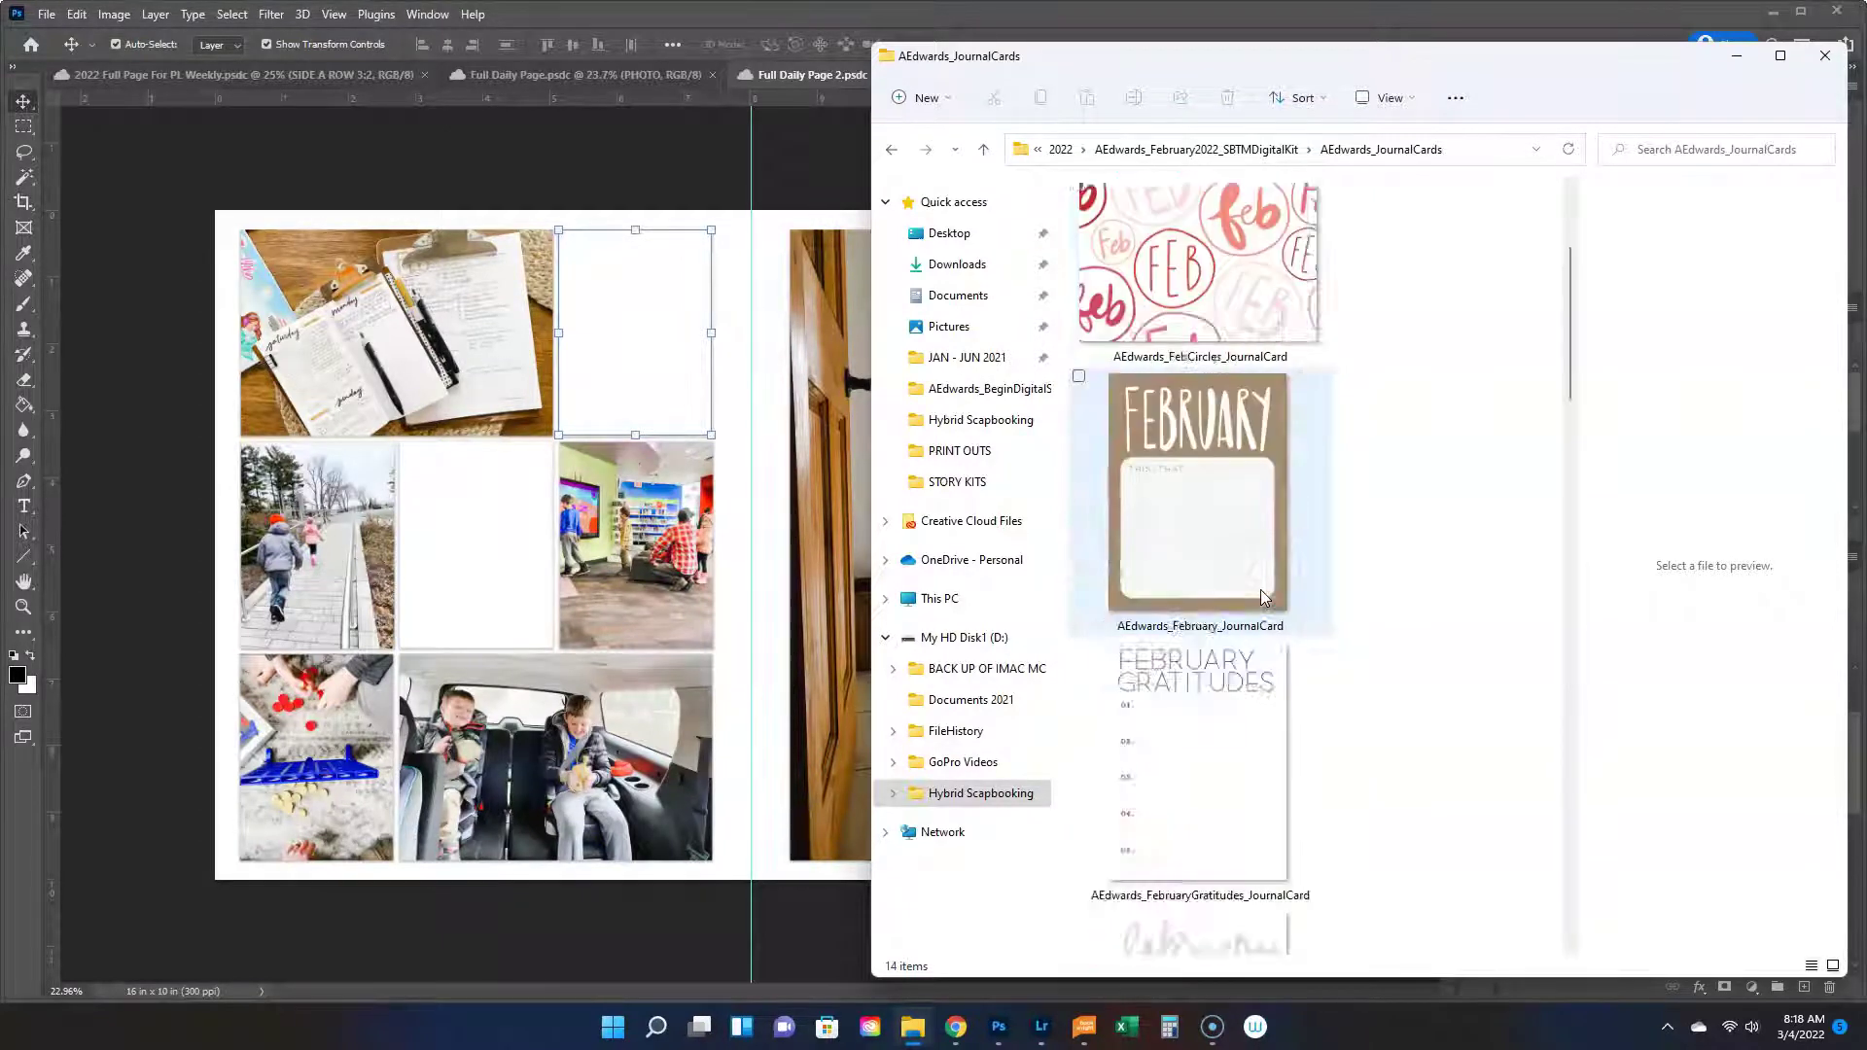
Preview the kit's chipboard shapes, such as A Love Story and These Photos Have My Heart.
left_click(1250, 149)
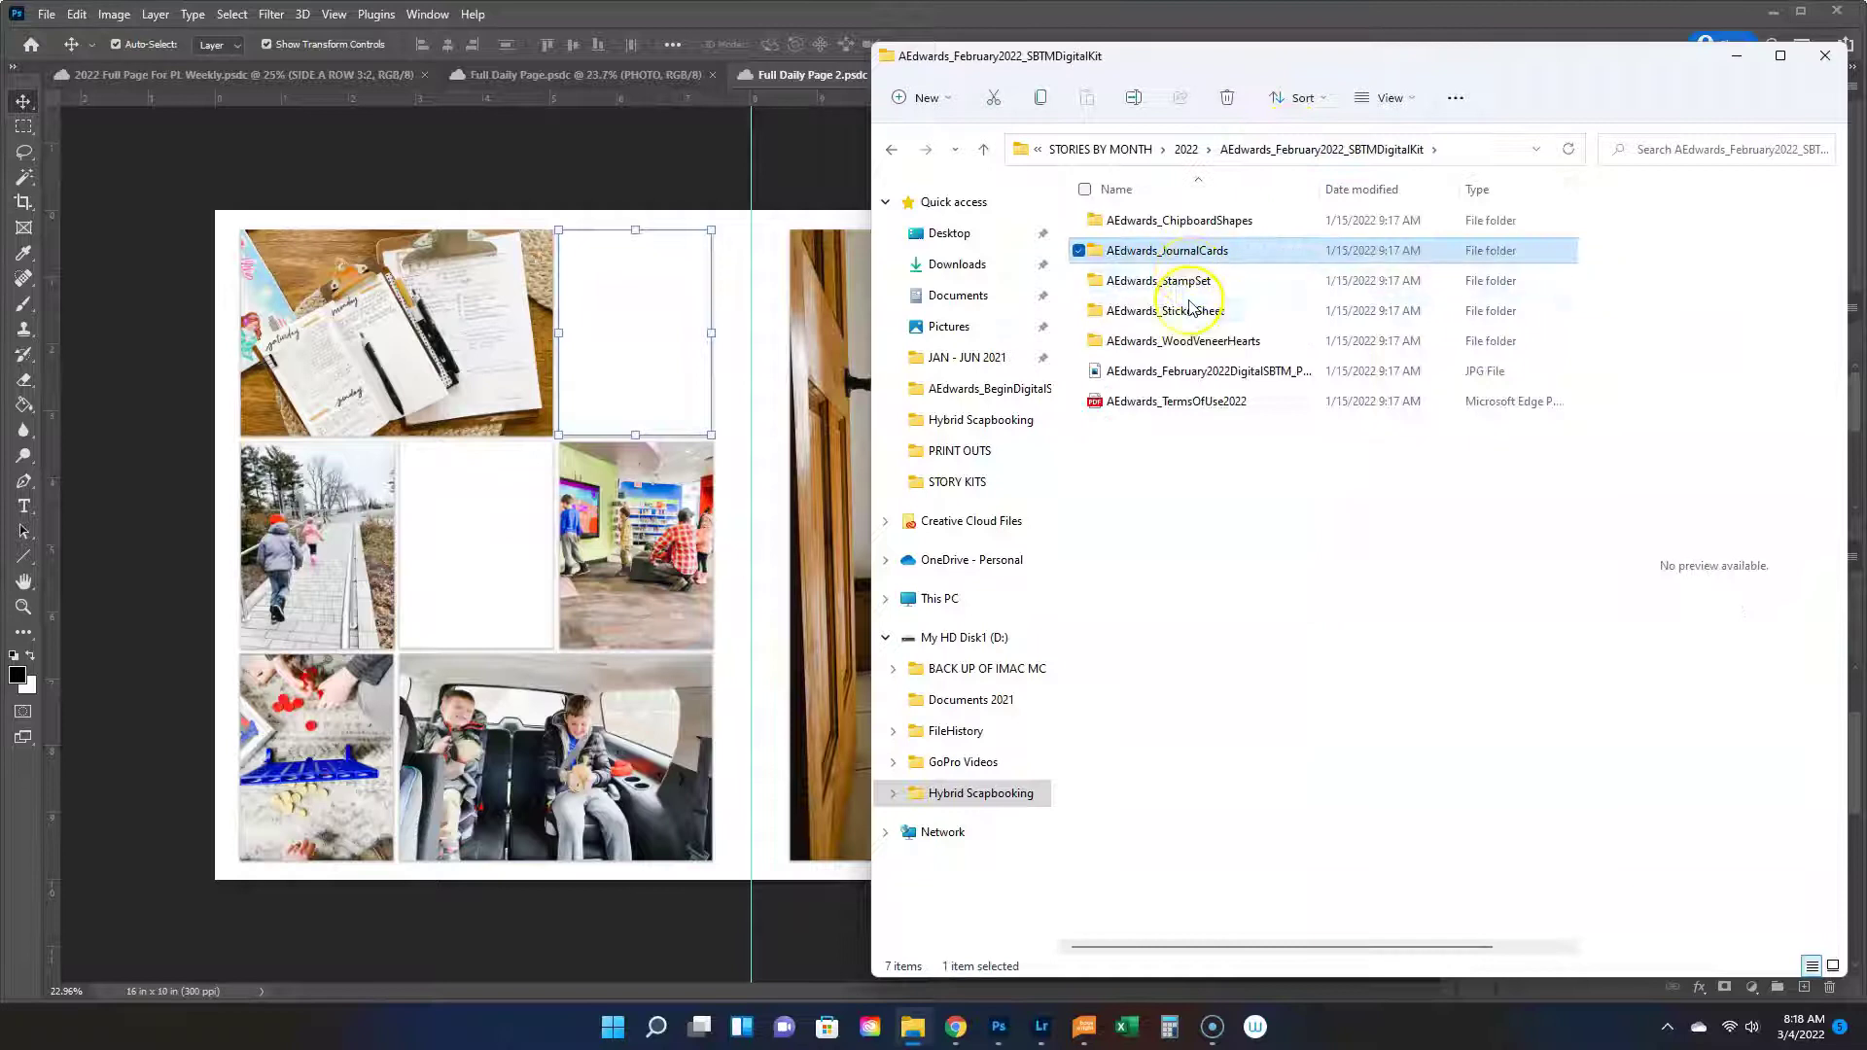
left_click(1191, 343)
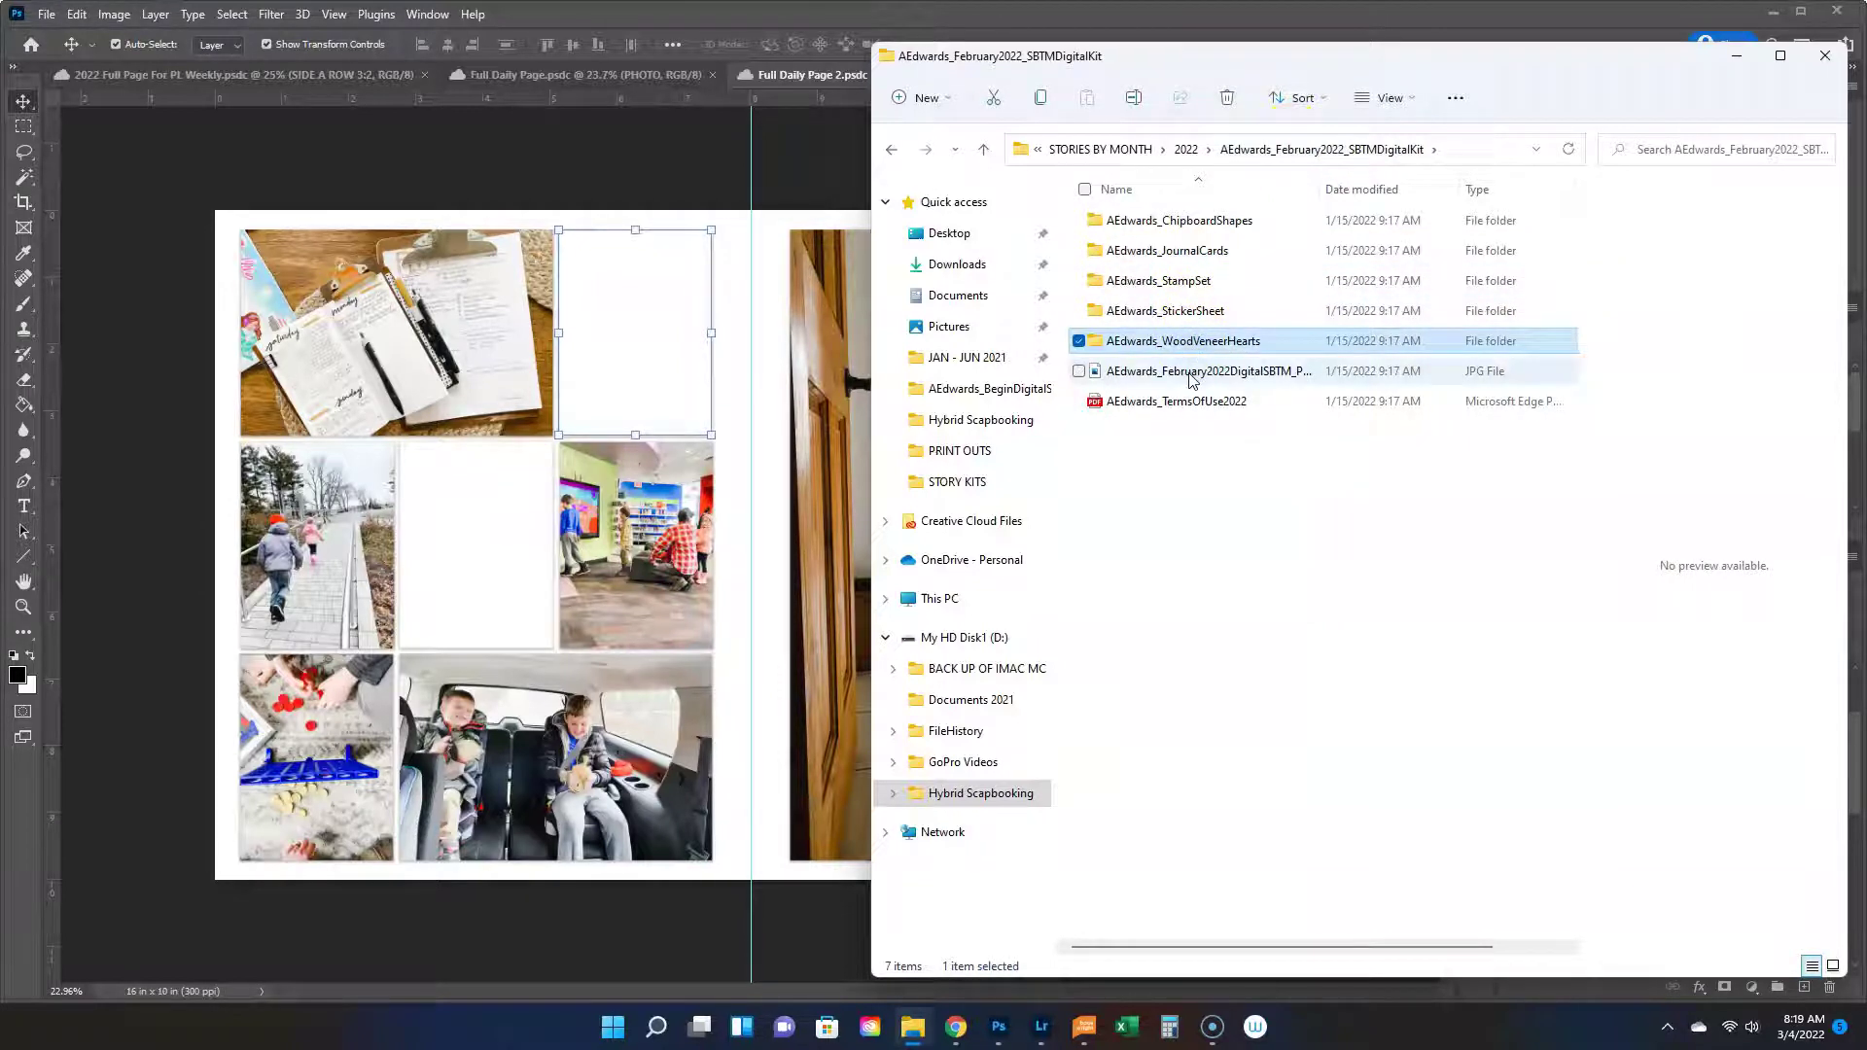
left_click(1176, 224)
double_click(1176, 223)
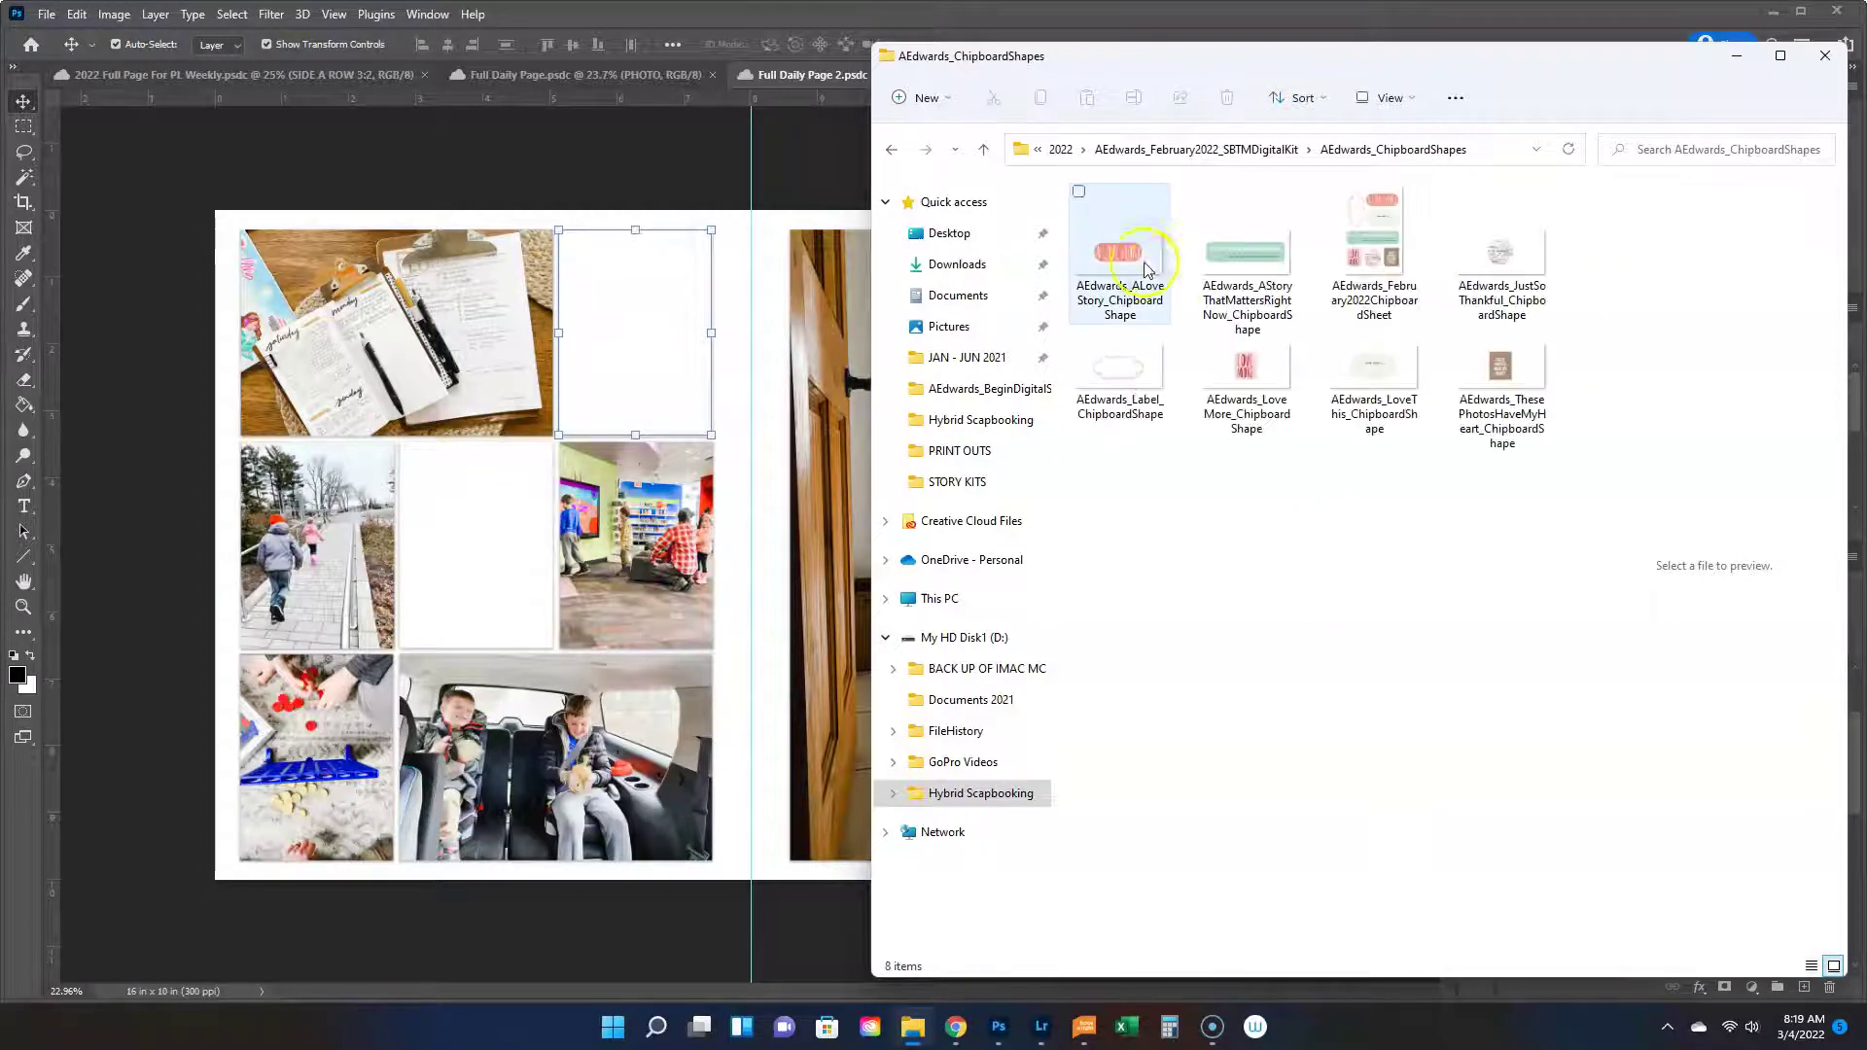
left_click(1163, 233)
left_click(1506, 282)
left_click(1541, 424)
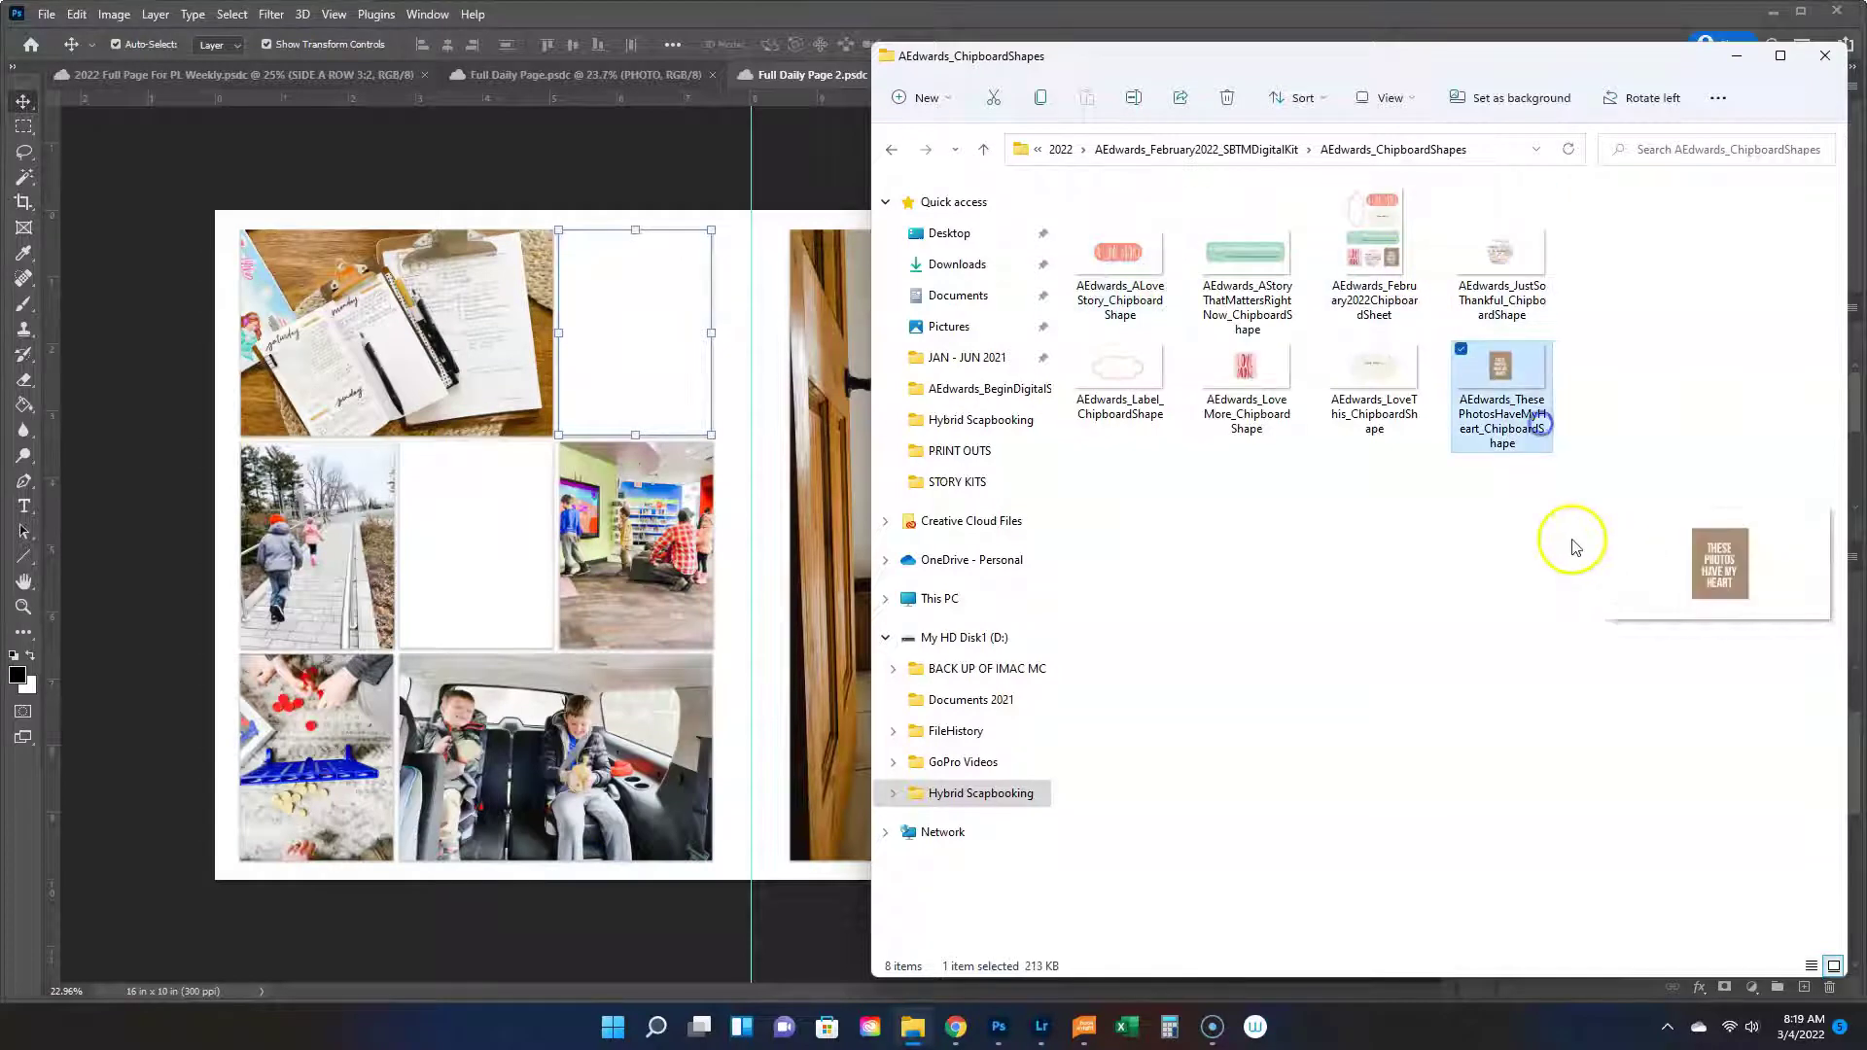
left_click_drag(1578, 539, 1348, 539)
left_click(1242, 491)
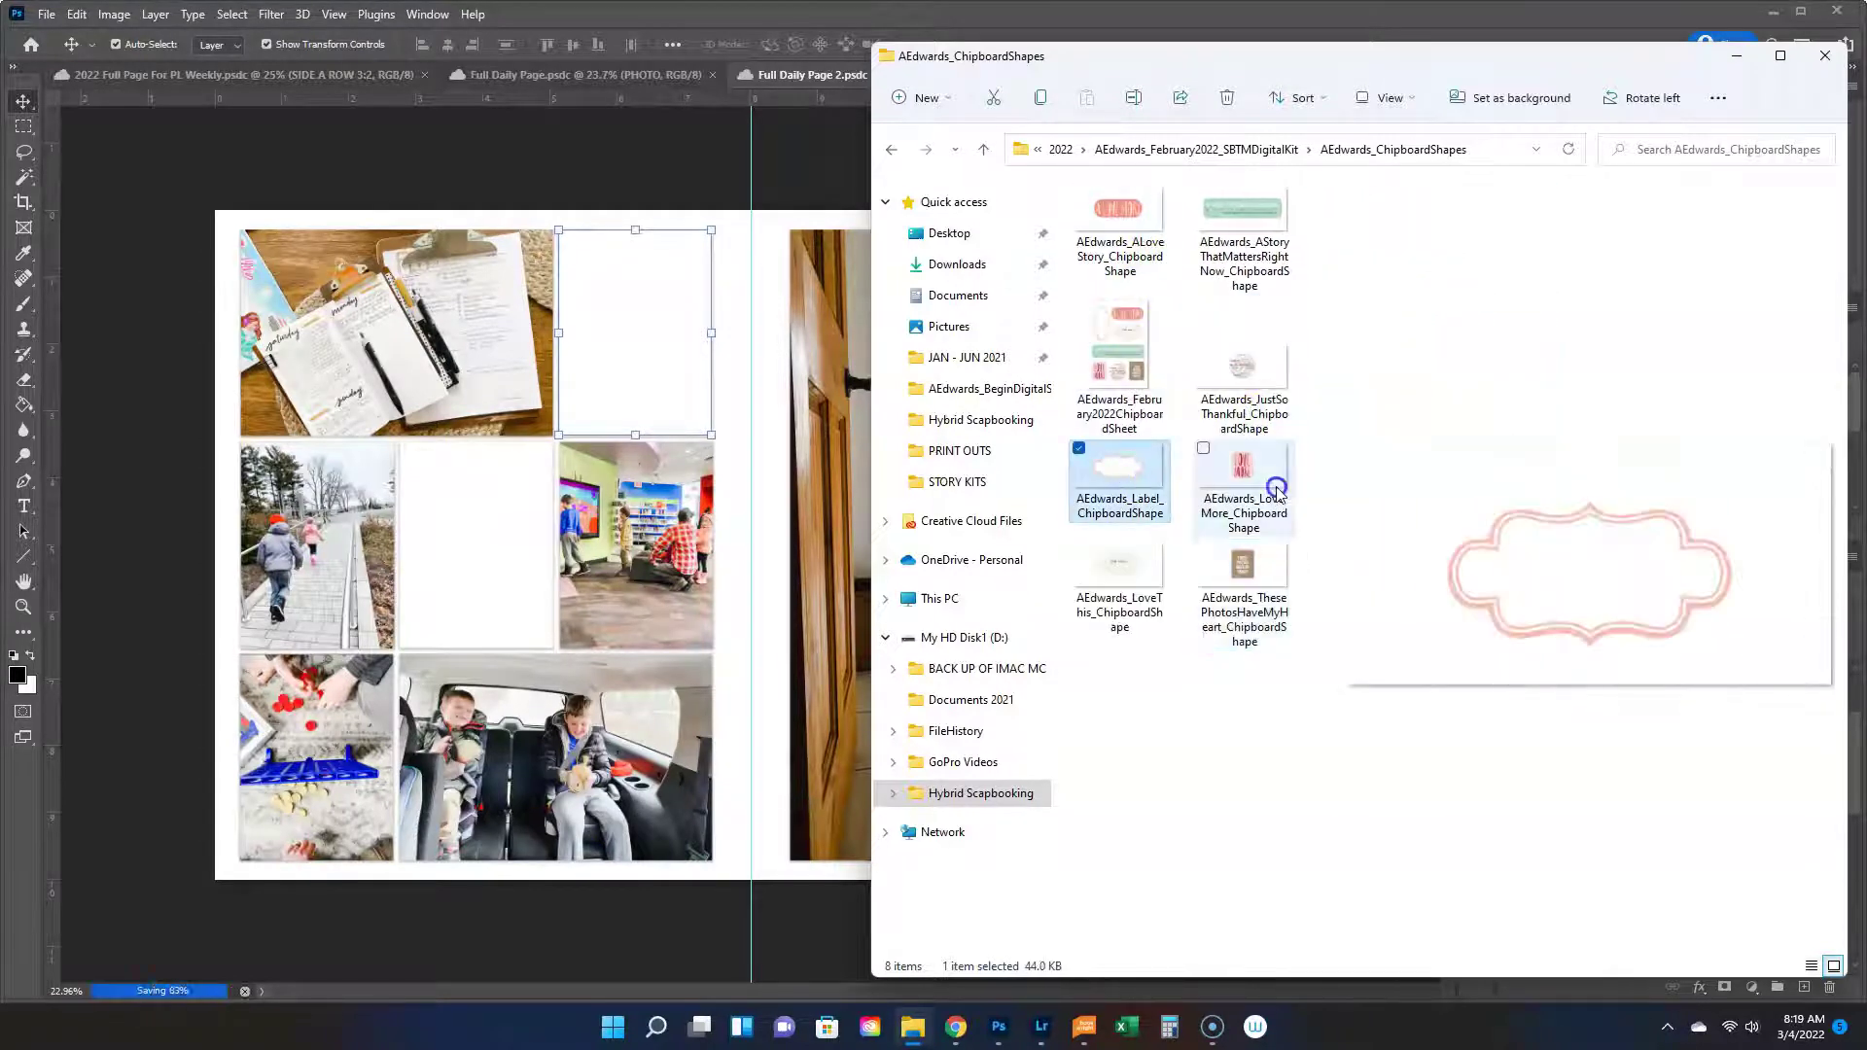
left_click(1119, 576)
left_click(1222, 574)
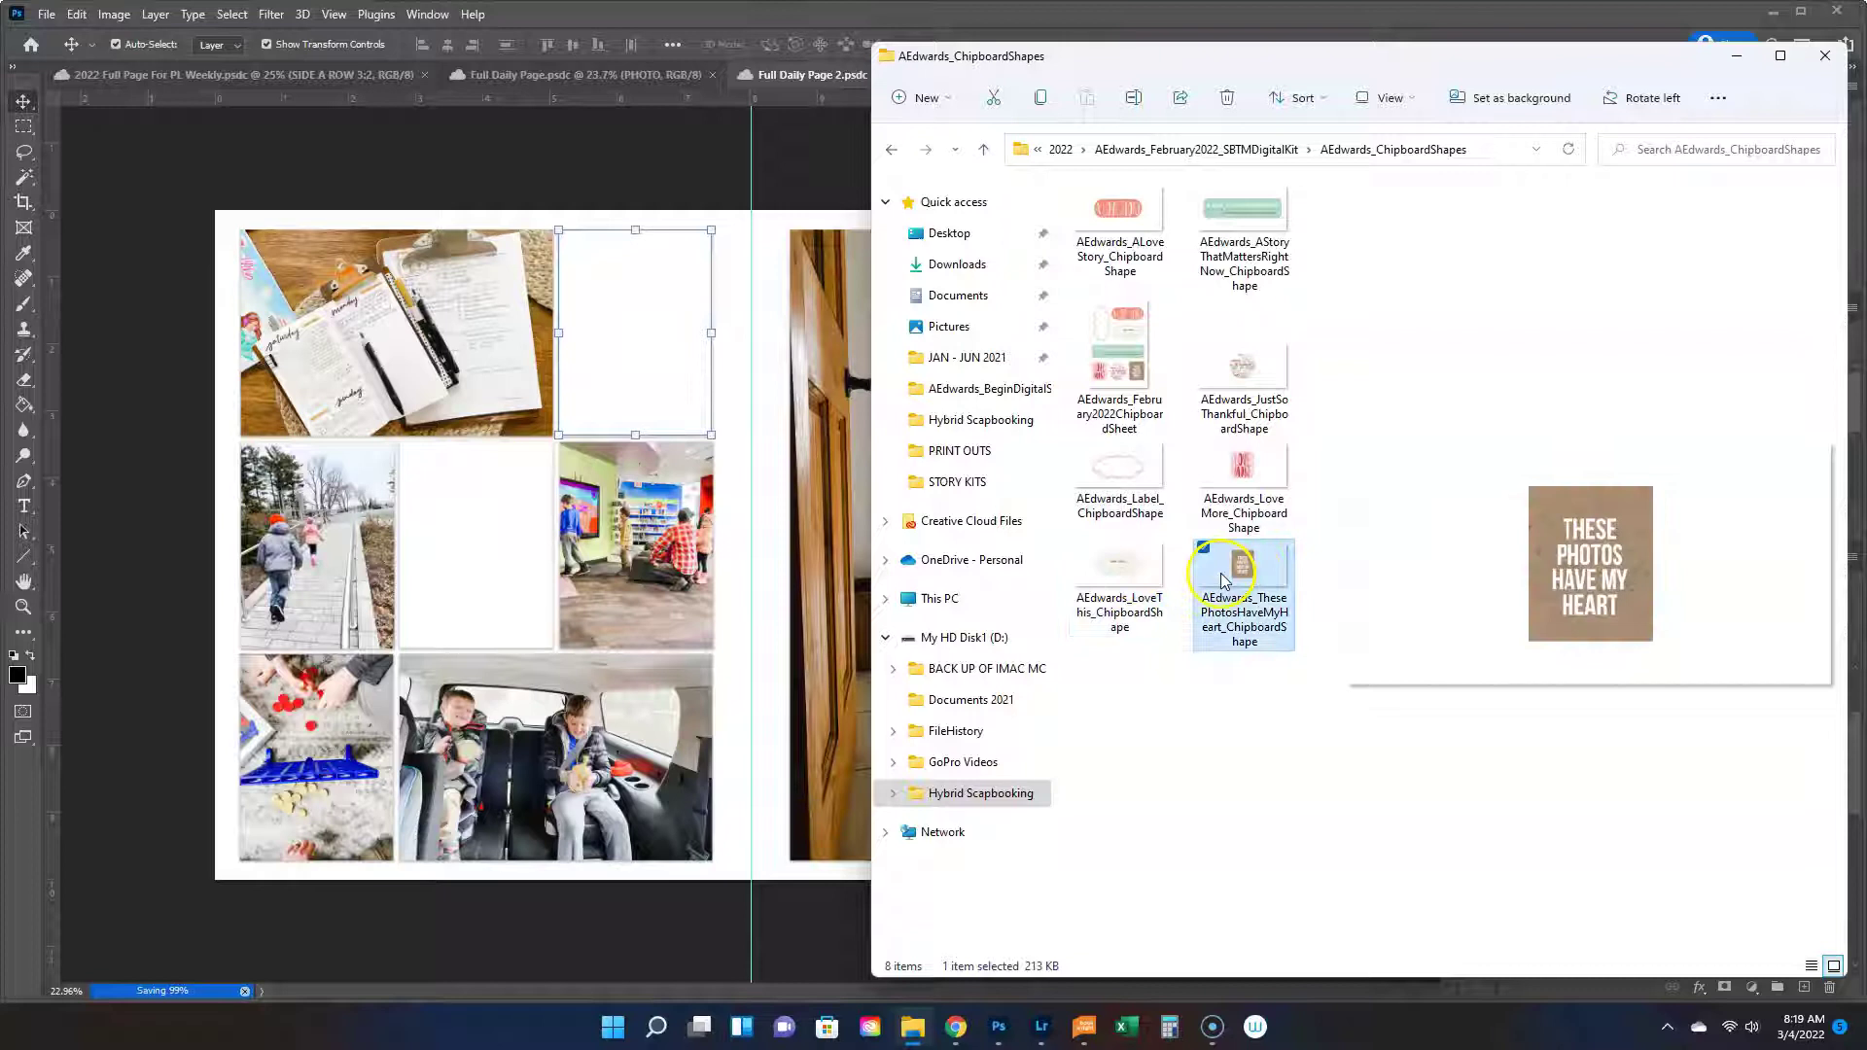
left_click(1228, 222)
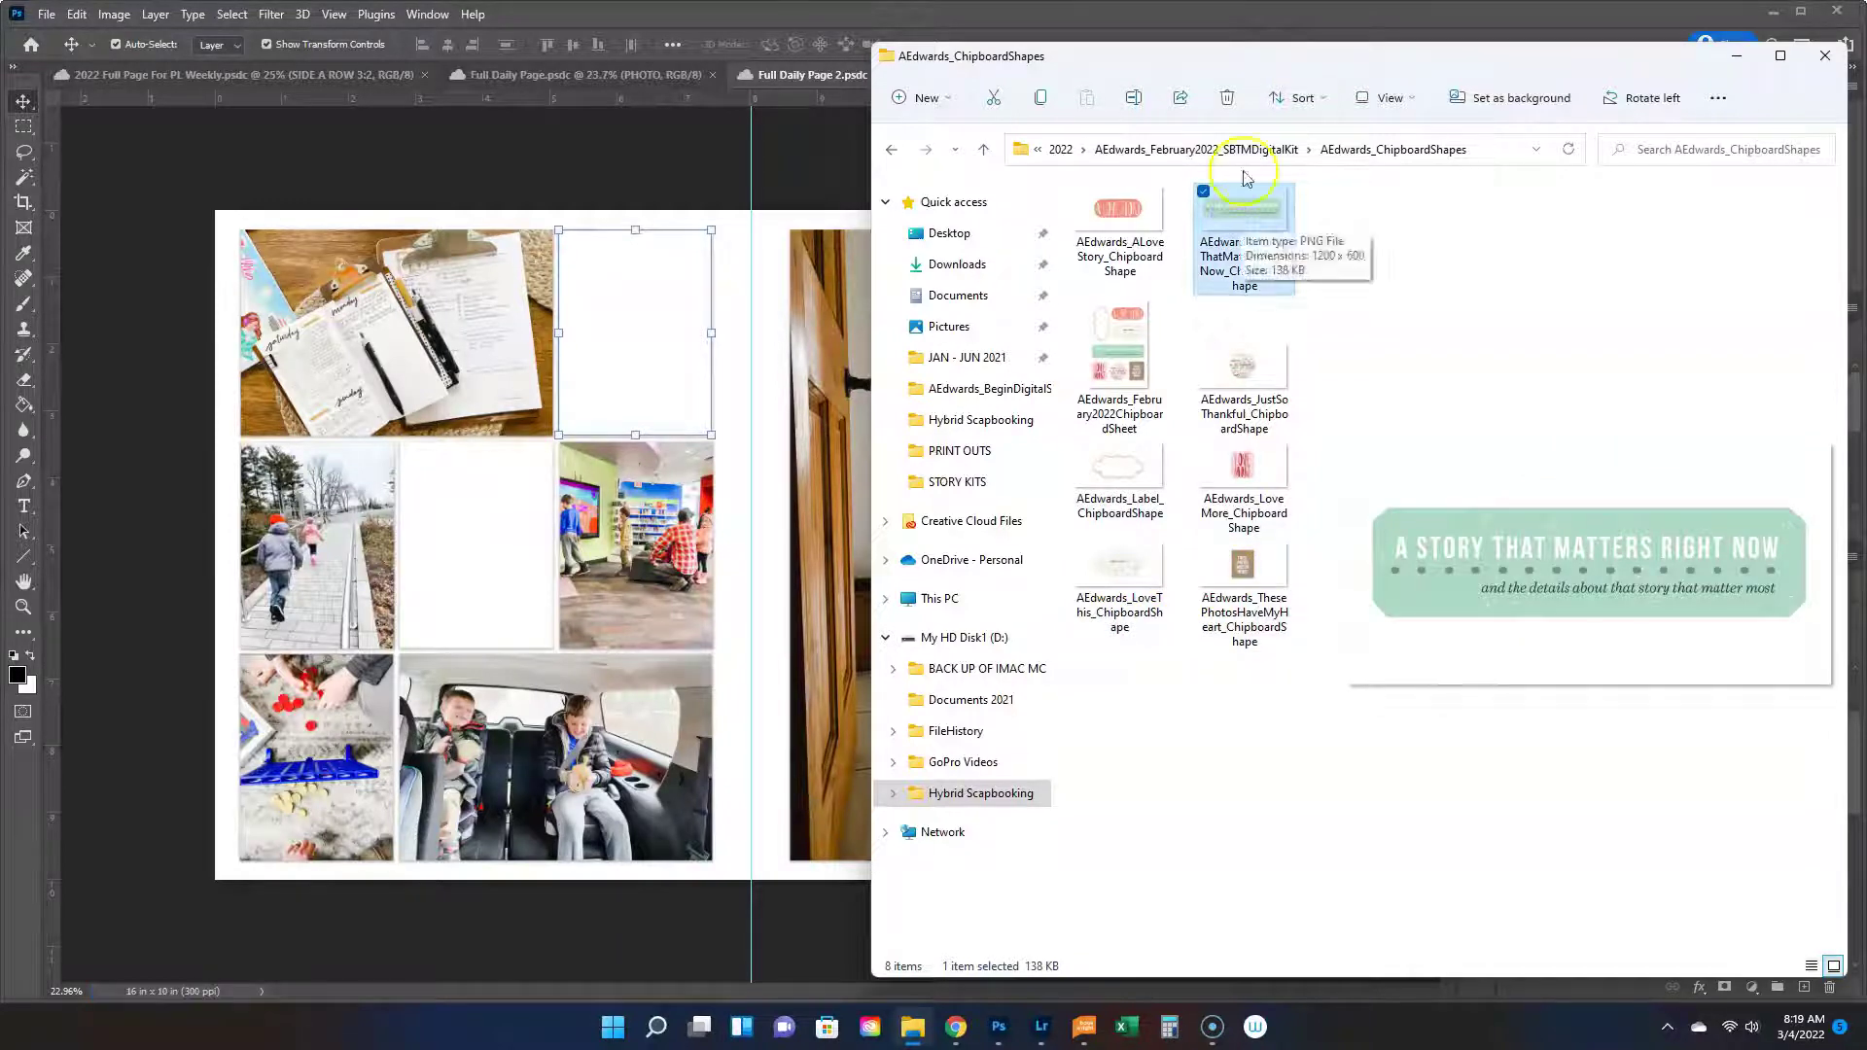
left_click(1221, 149)
Open StampSet > PNG Format and select the GOOD THINGS stamp.
left_click(1206, 280)
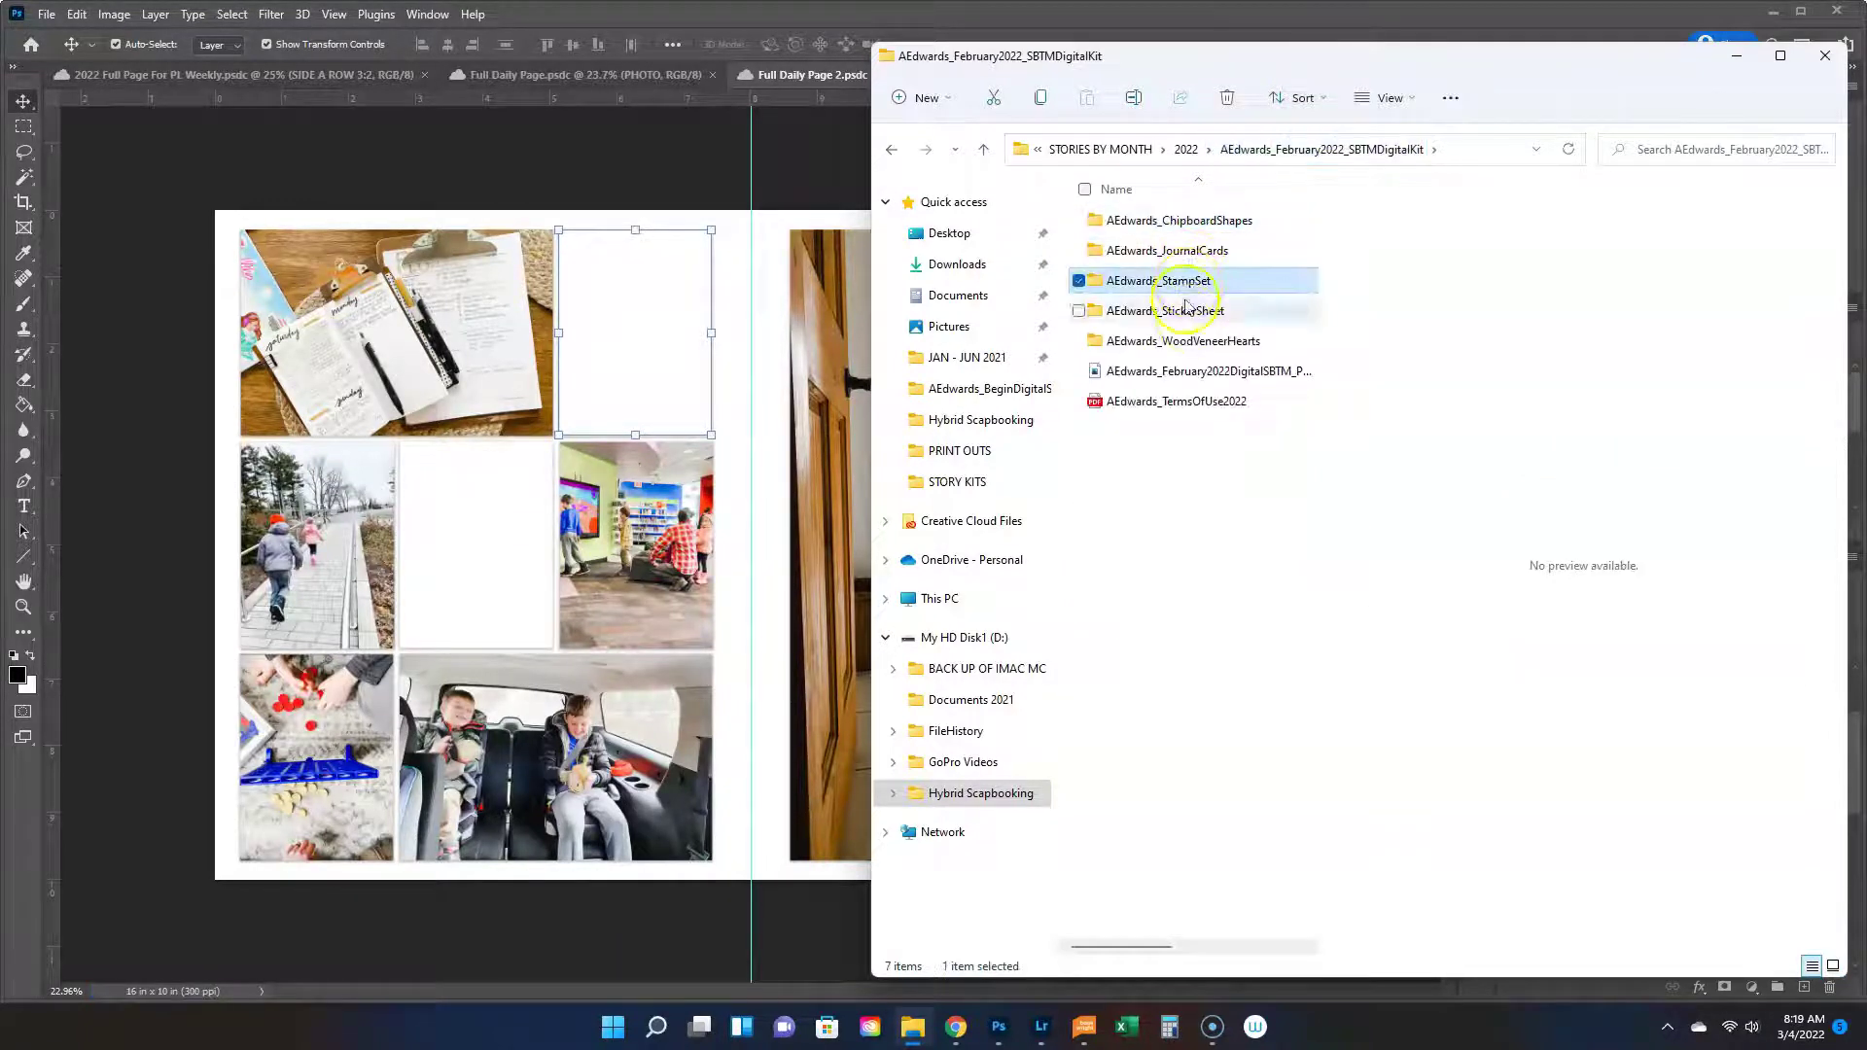
double_click(1184, 282)
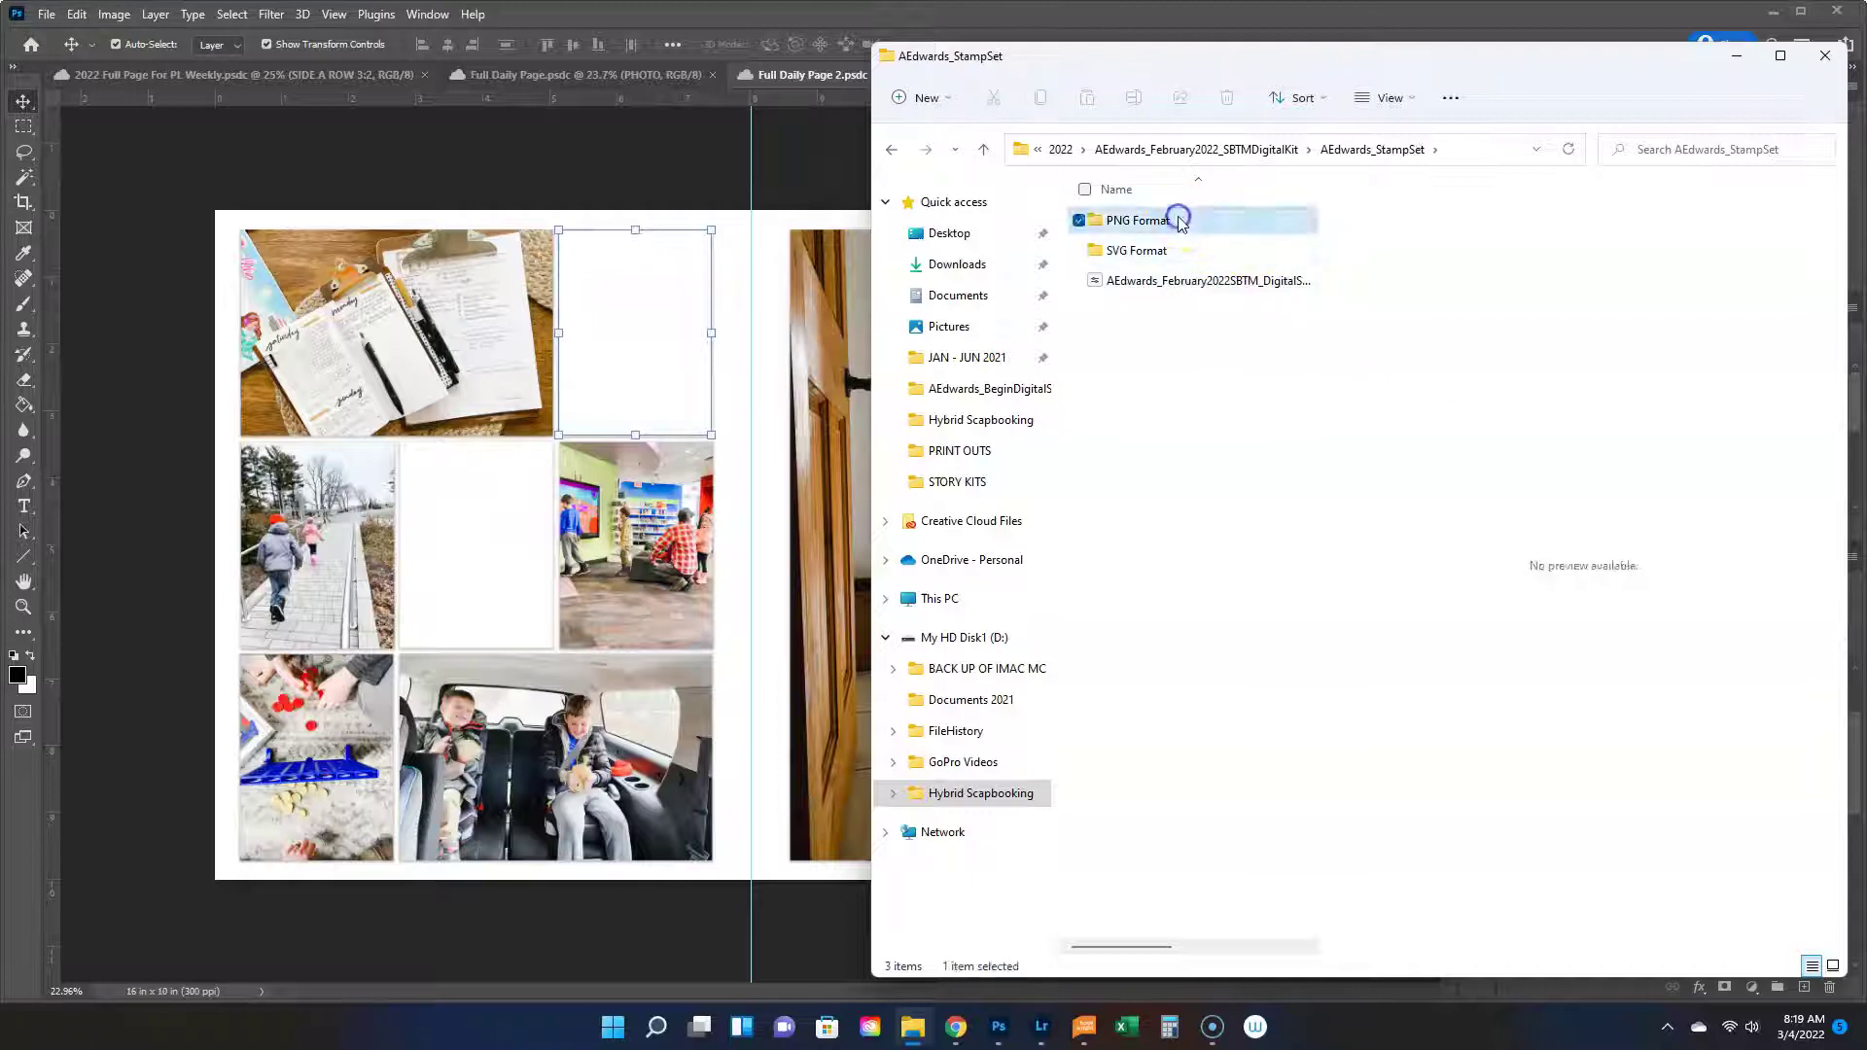
double_click(1180, 219)
scroll(1191, 502, "down", 1)
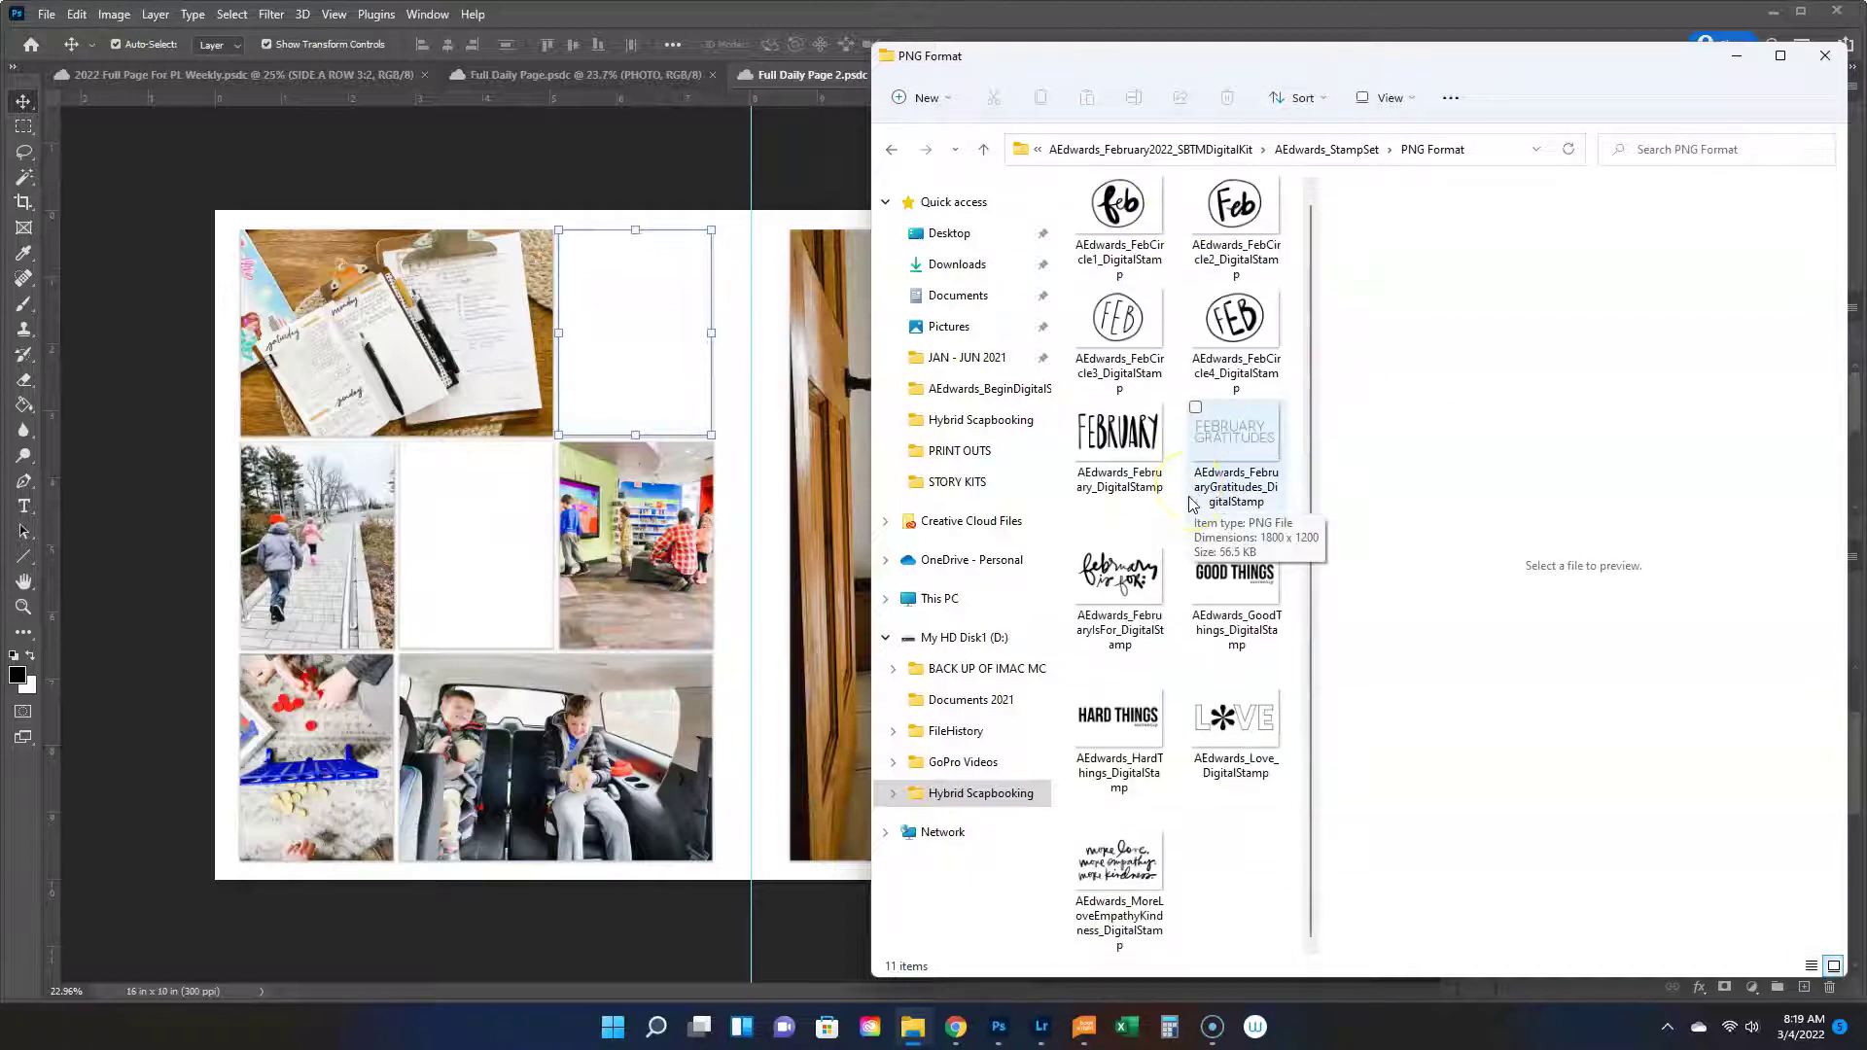
scroll(1124, 739, "up", 1)
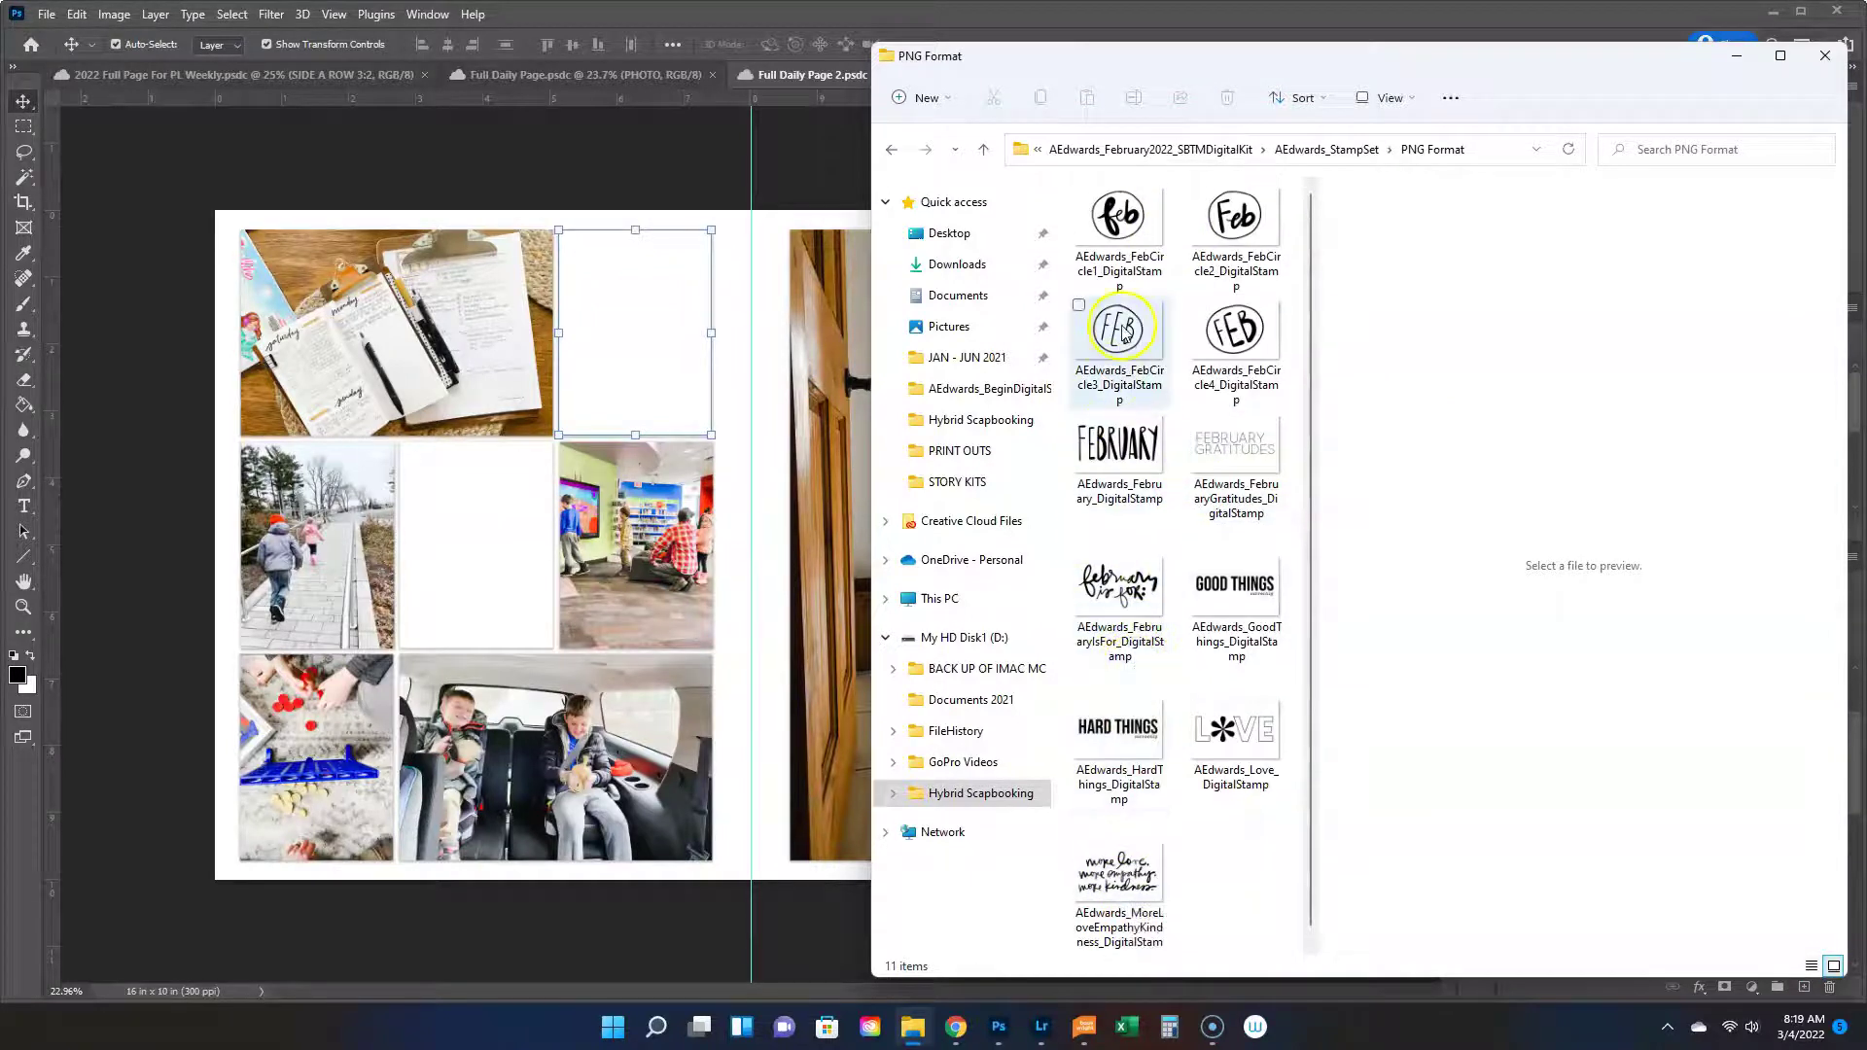
left_click(1234, 584)
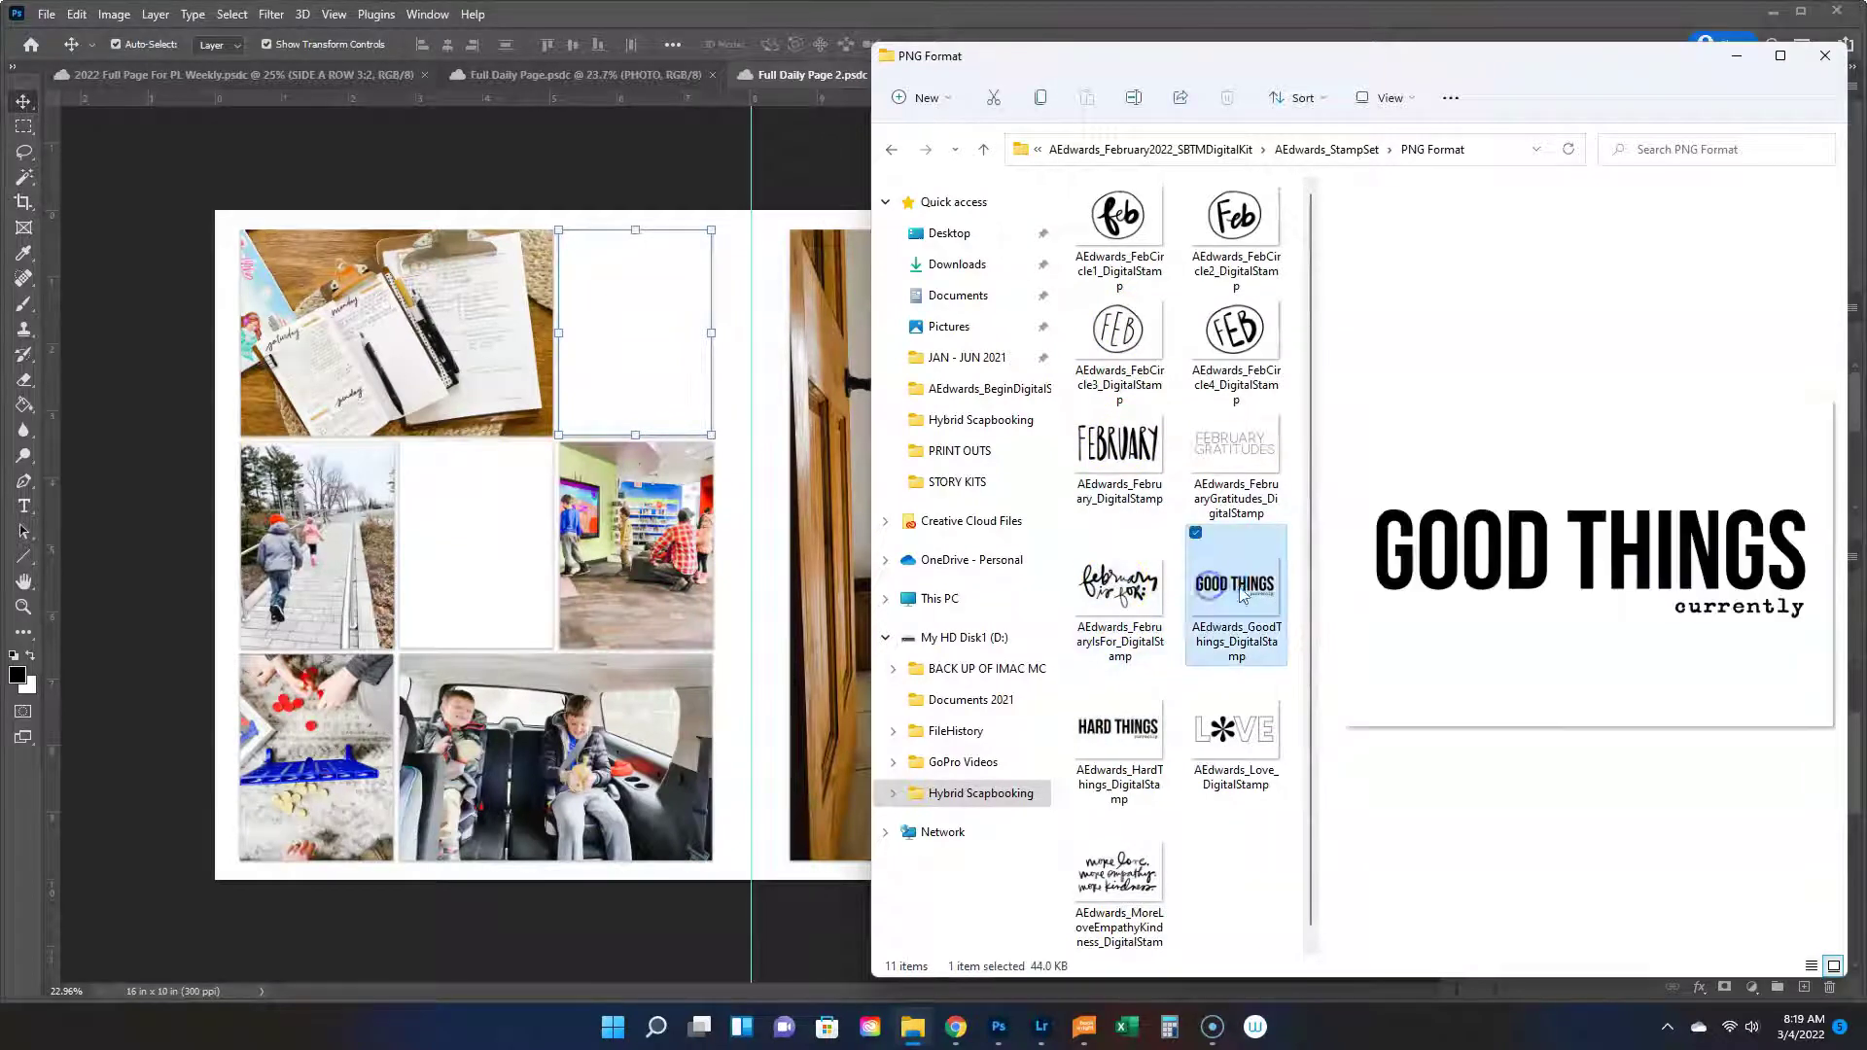
Scale the GOOD THINGS stamp to about 44% and fit it into the top-right frame.
left_click_drag(719, 336, 617, 279)
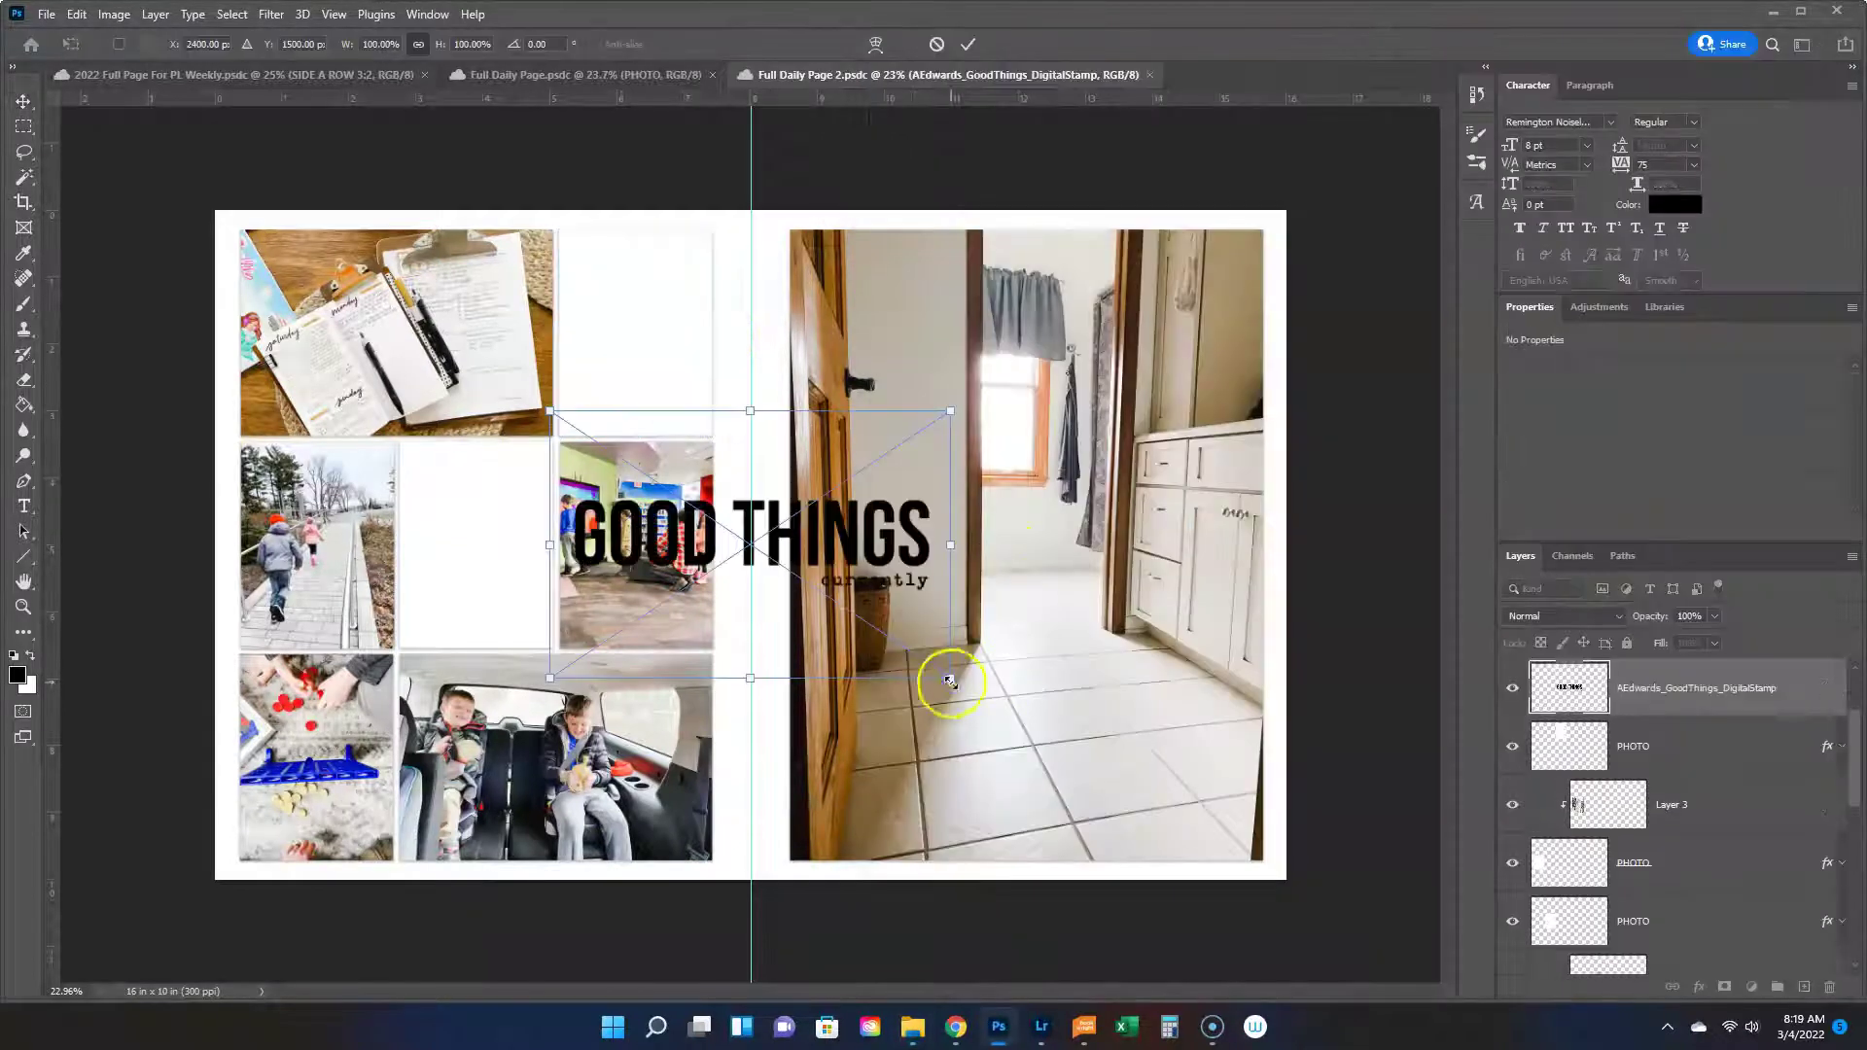
left_click_drag(950, 675, 726, 531)
left_click_drag(648, 470, 646, 274)
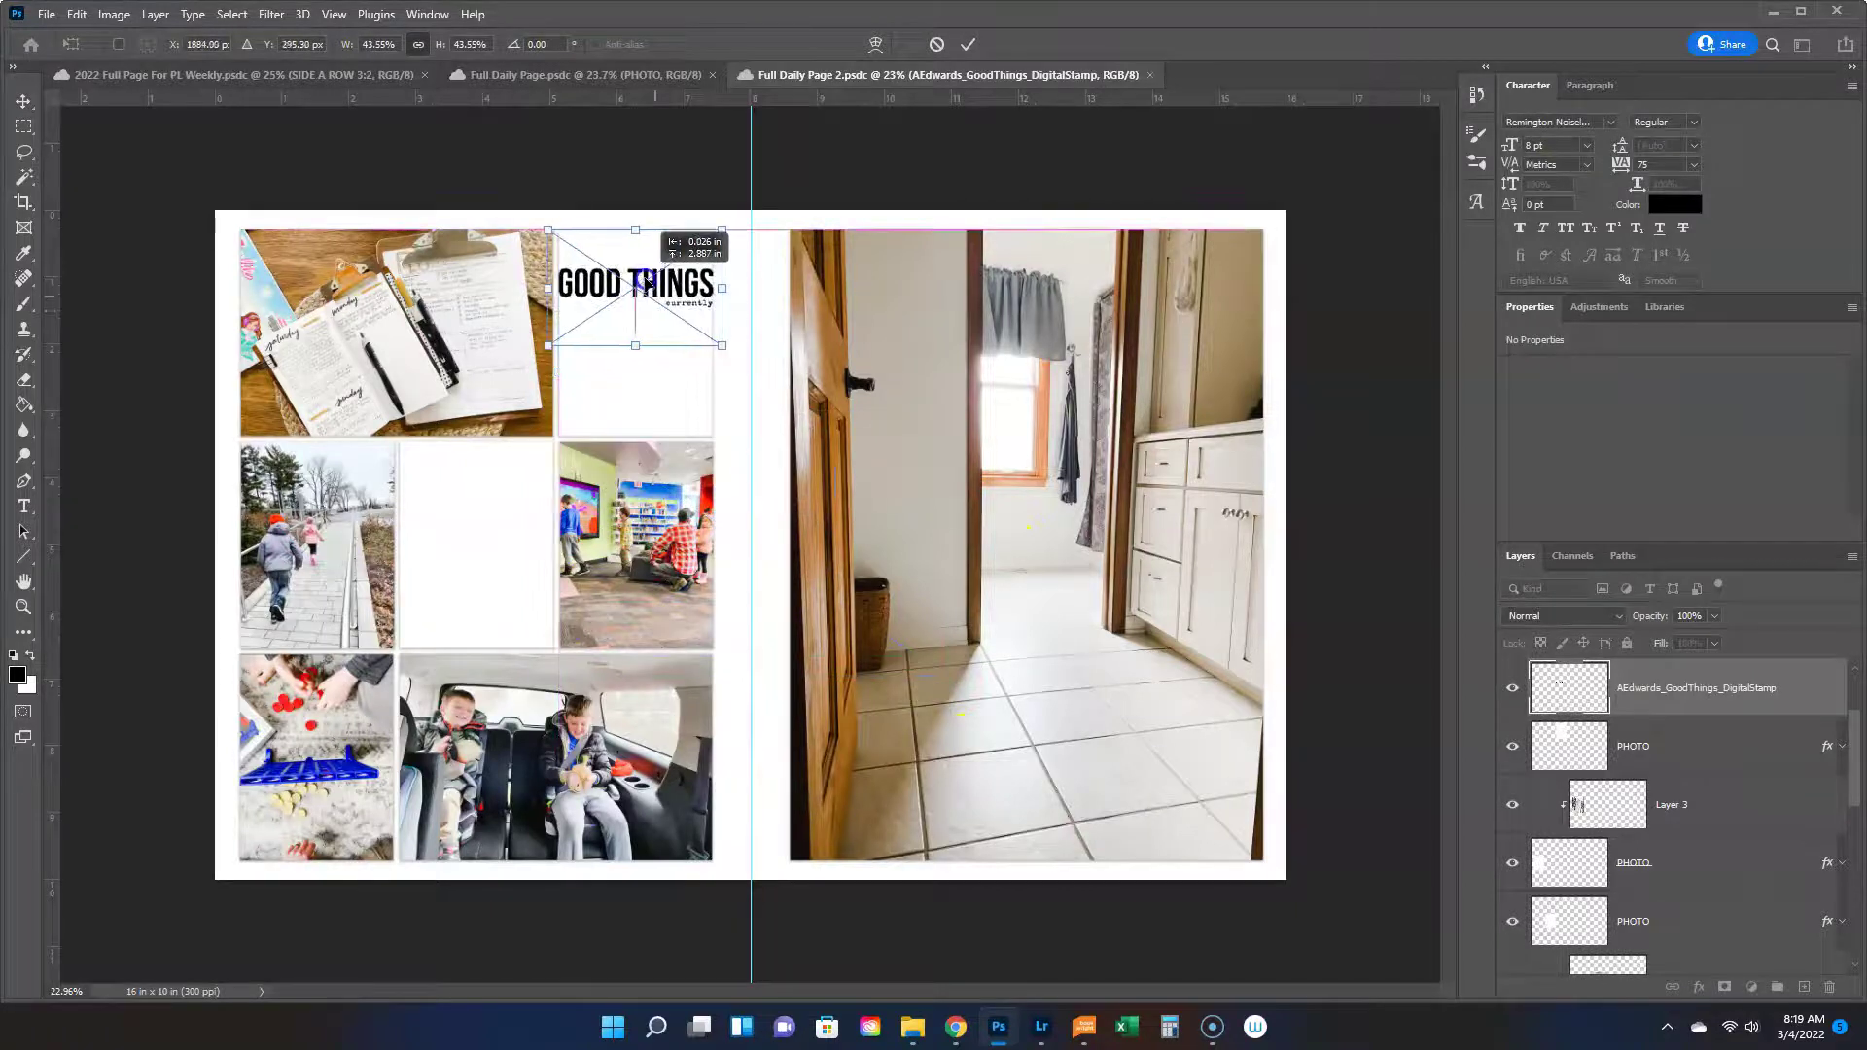
left_click_drag(724, 331, 643, 258)
key("Return")
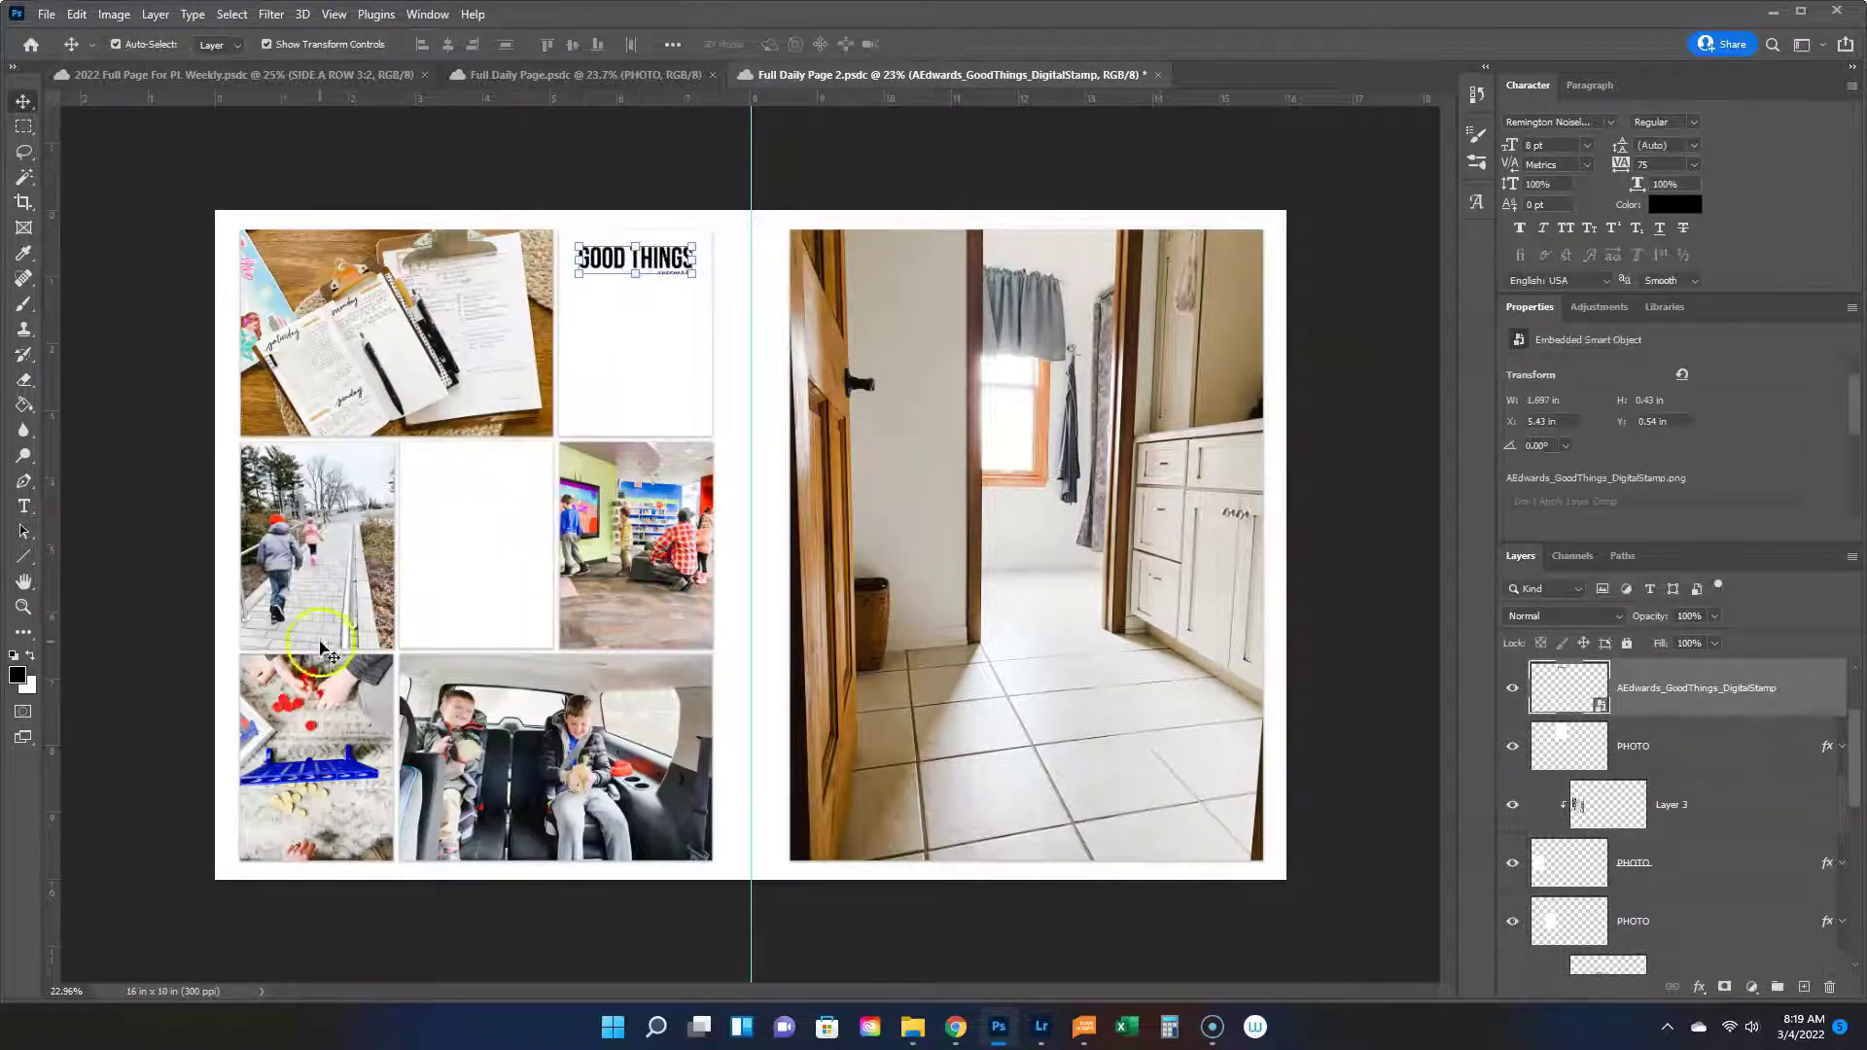
Open the kit's phrase sticker sheet in Photoshop as its own document.
left_click(501, 509)
left_click(912, 1026)
left_click(1333, 149)
left_click(1240, 152)
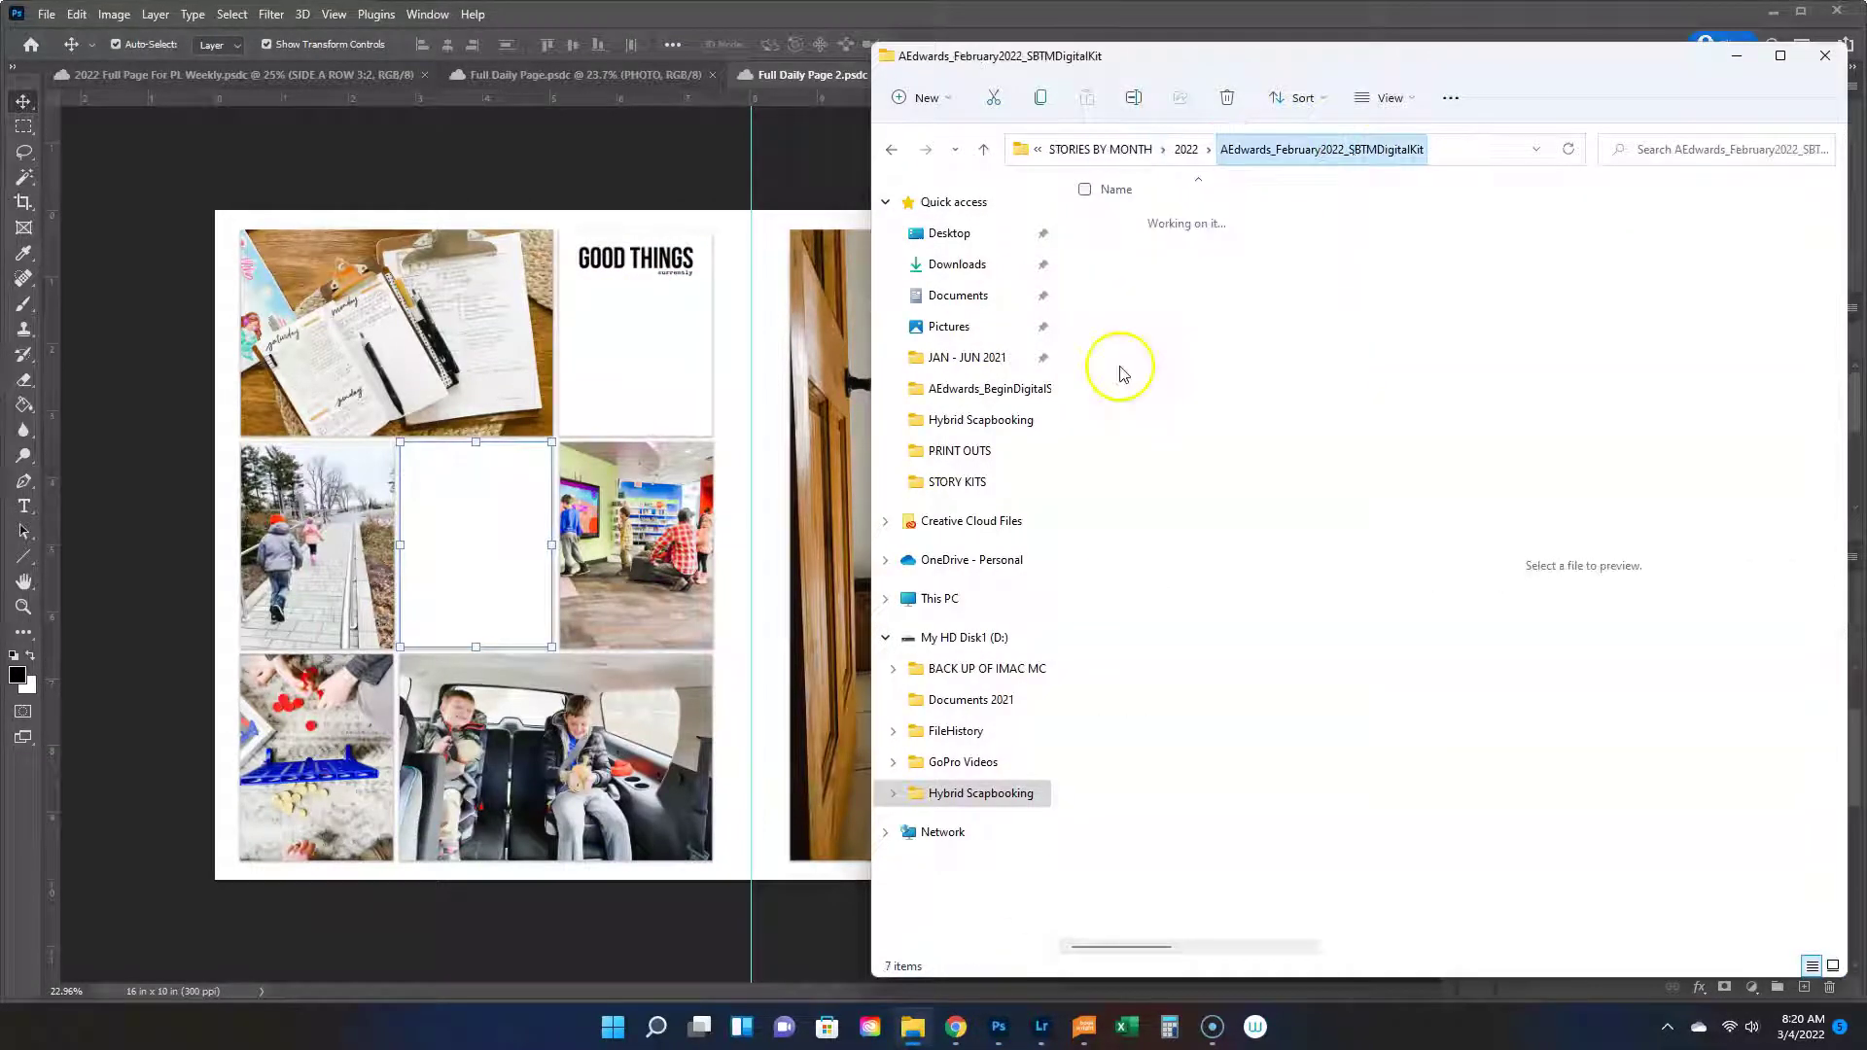
left_click(1157, 319)
double_click(1158, 319)
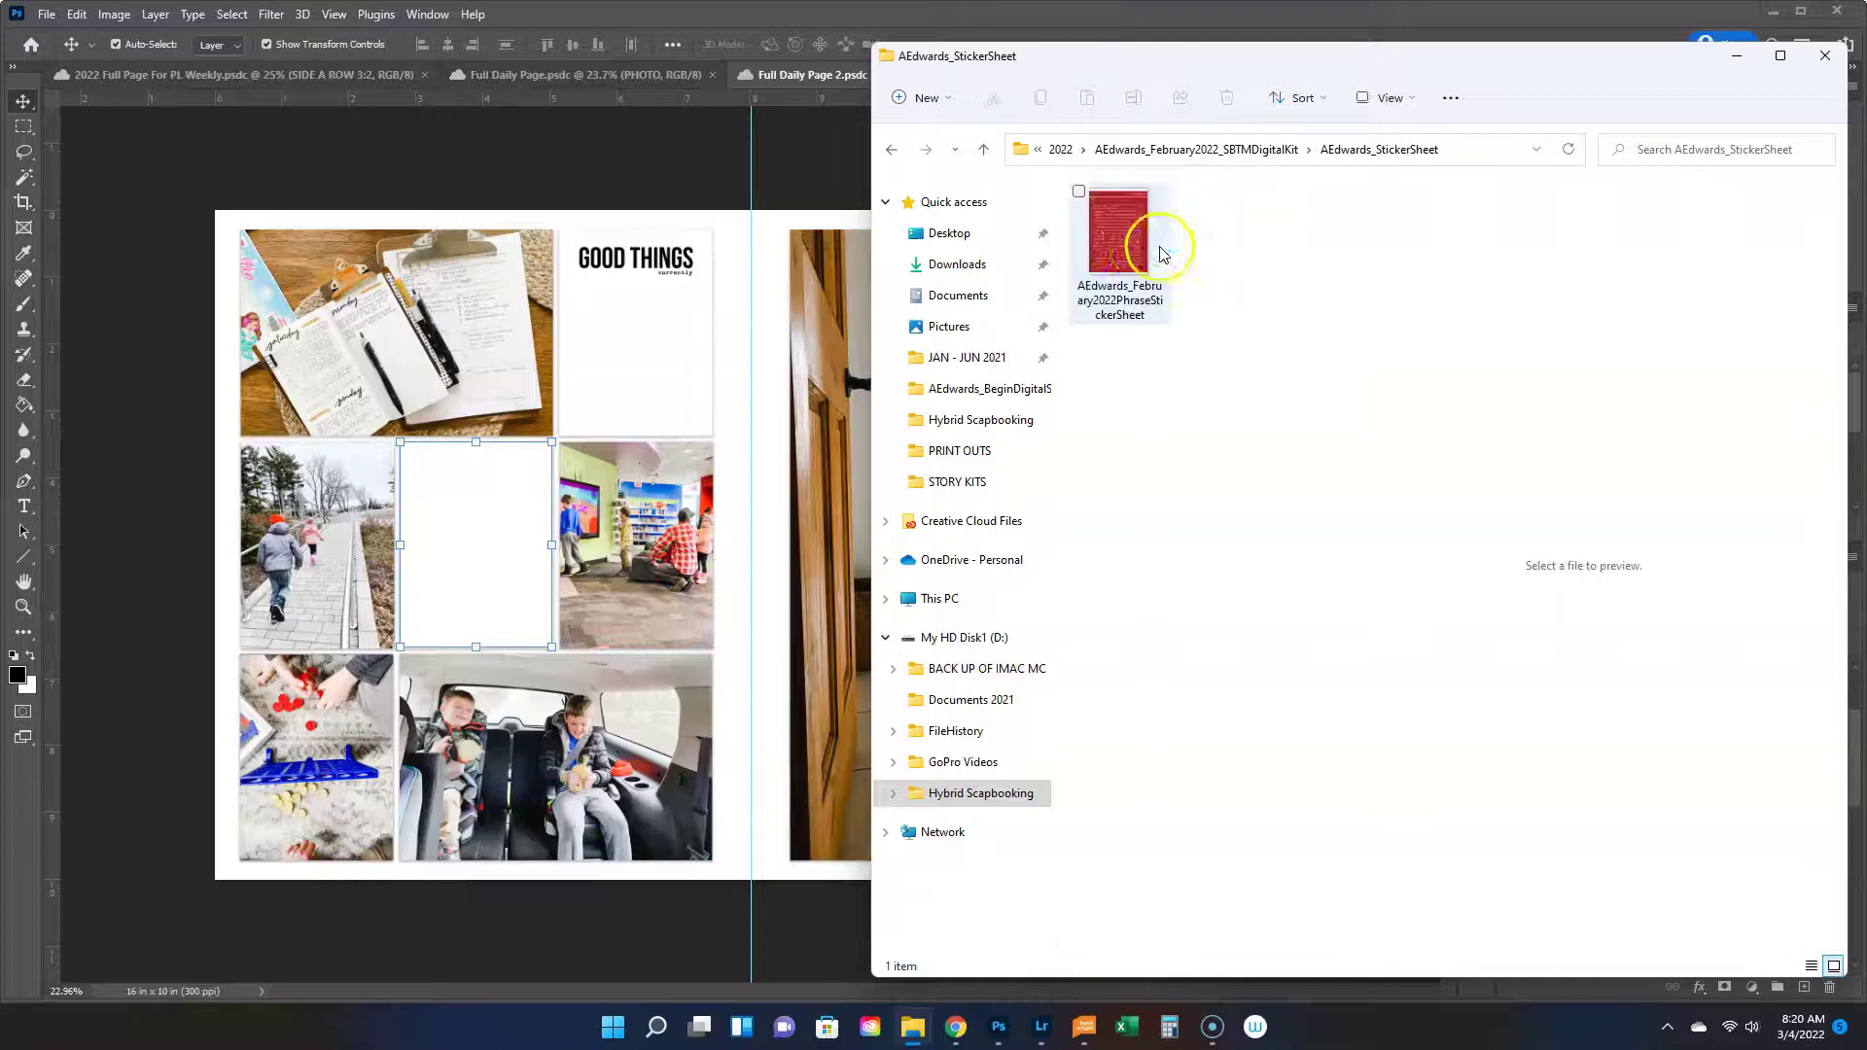
left_click_drag(1130, 250, 815, 18)
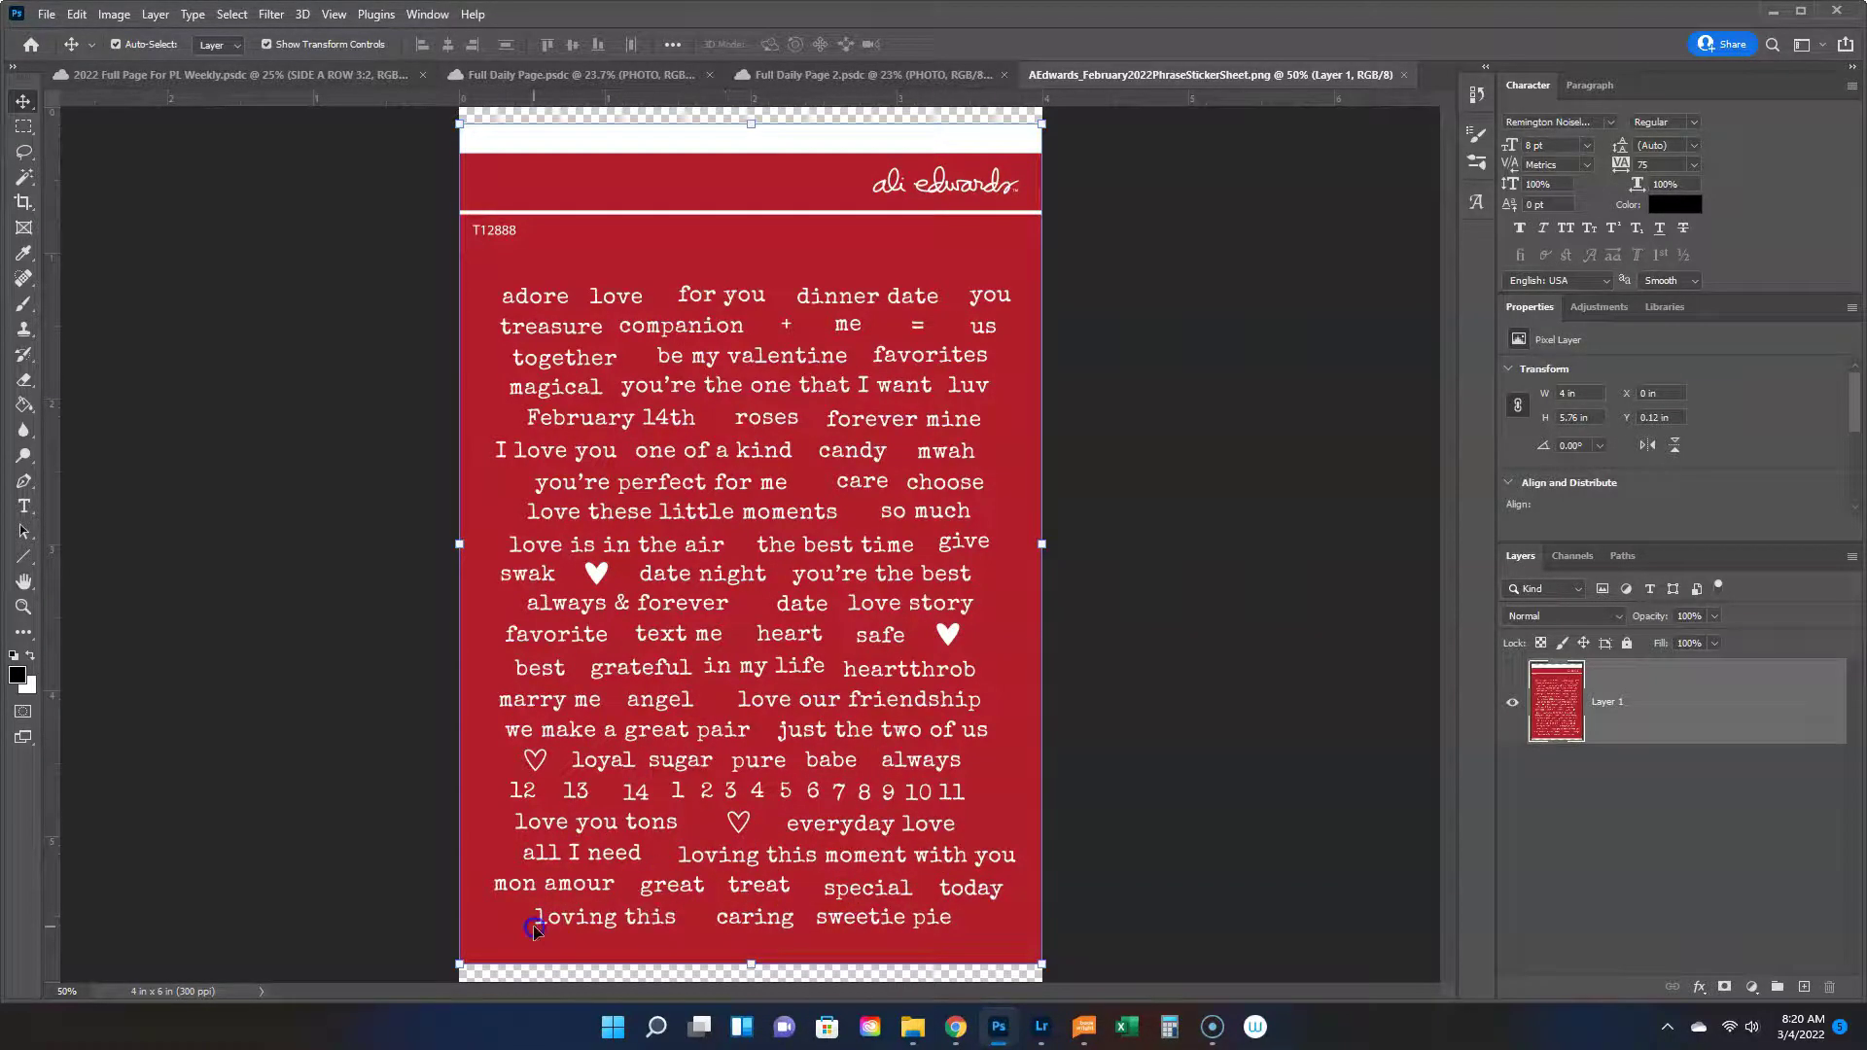
Marquee the 'loving this' phrase and move it into the blank middle frame.
right_click(17, 137)
left_click_drag(519, 901, 700, 942)
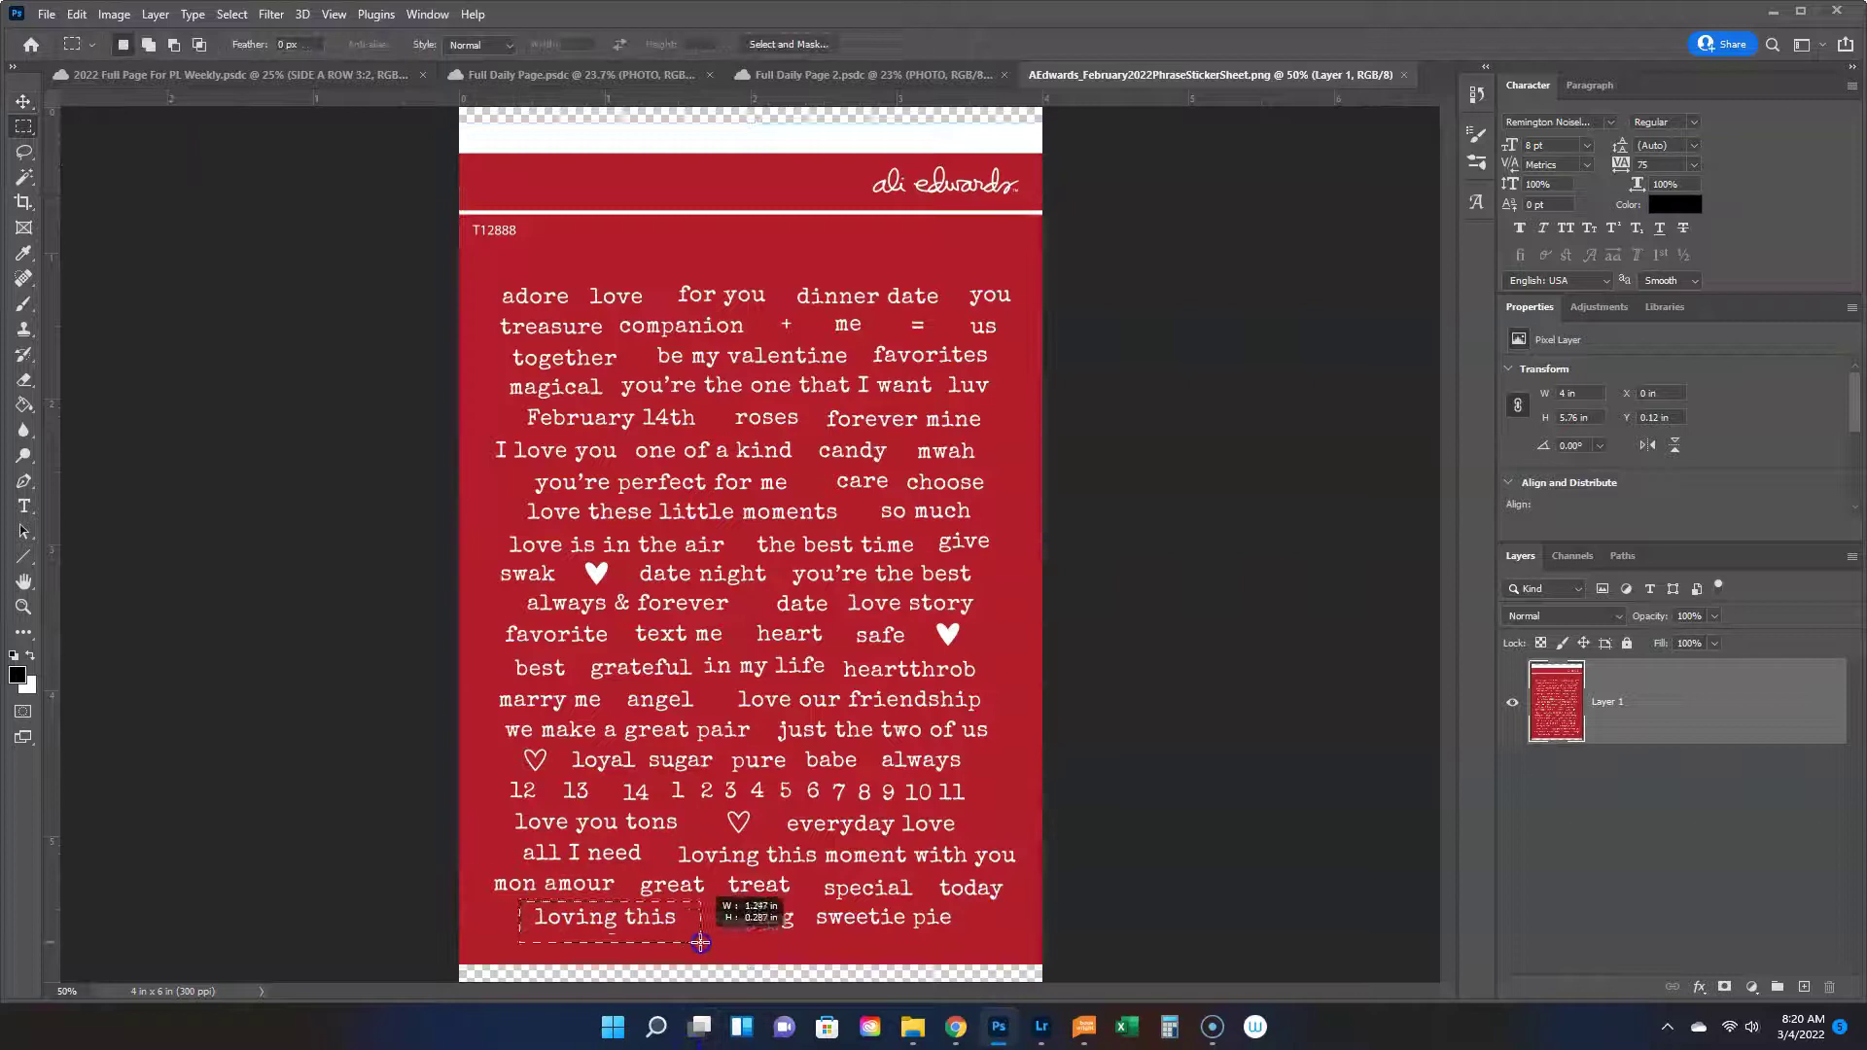
left_click(21, 101)
left_click_drag(584, 908, 689, 595)
mouse_move(456, 480)
left_mouse_down()
mouse_move(500, 494)
mouse_move(492, 470)
left_mouse_up()
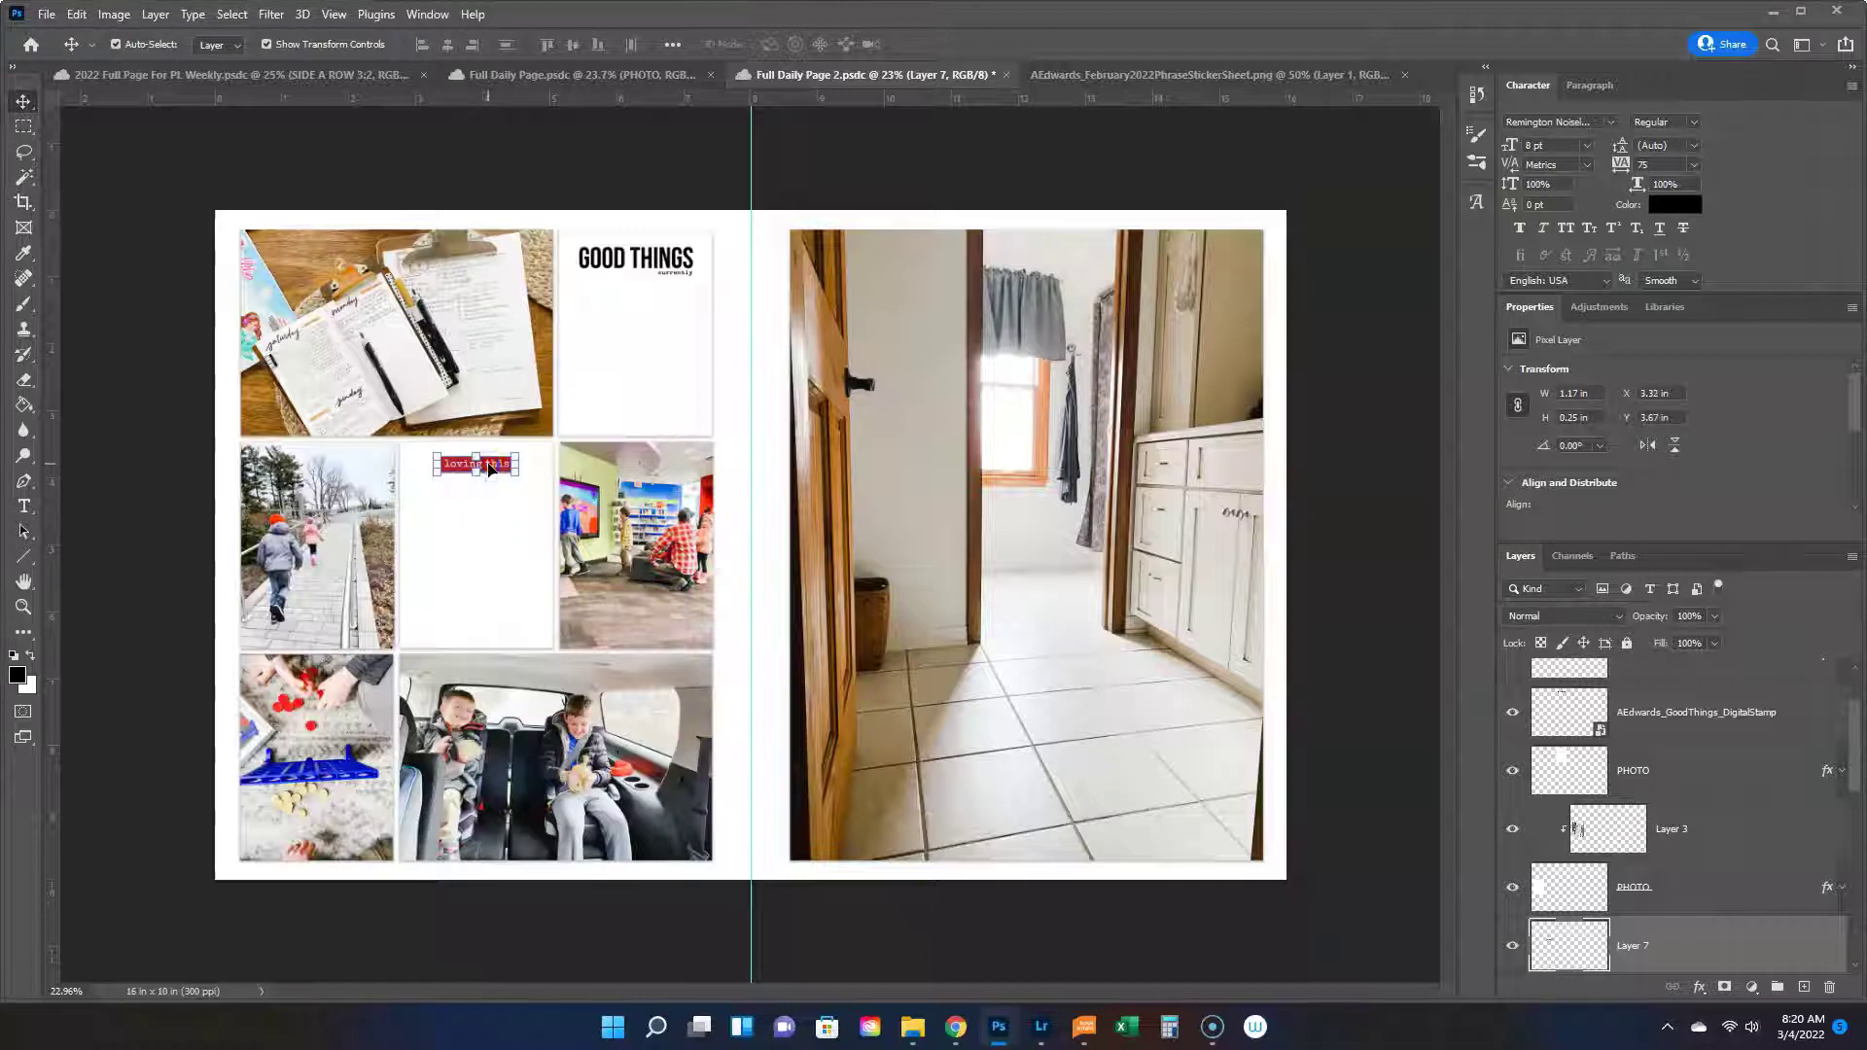
left_click(94, 304)
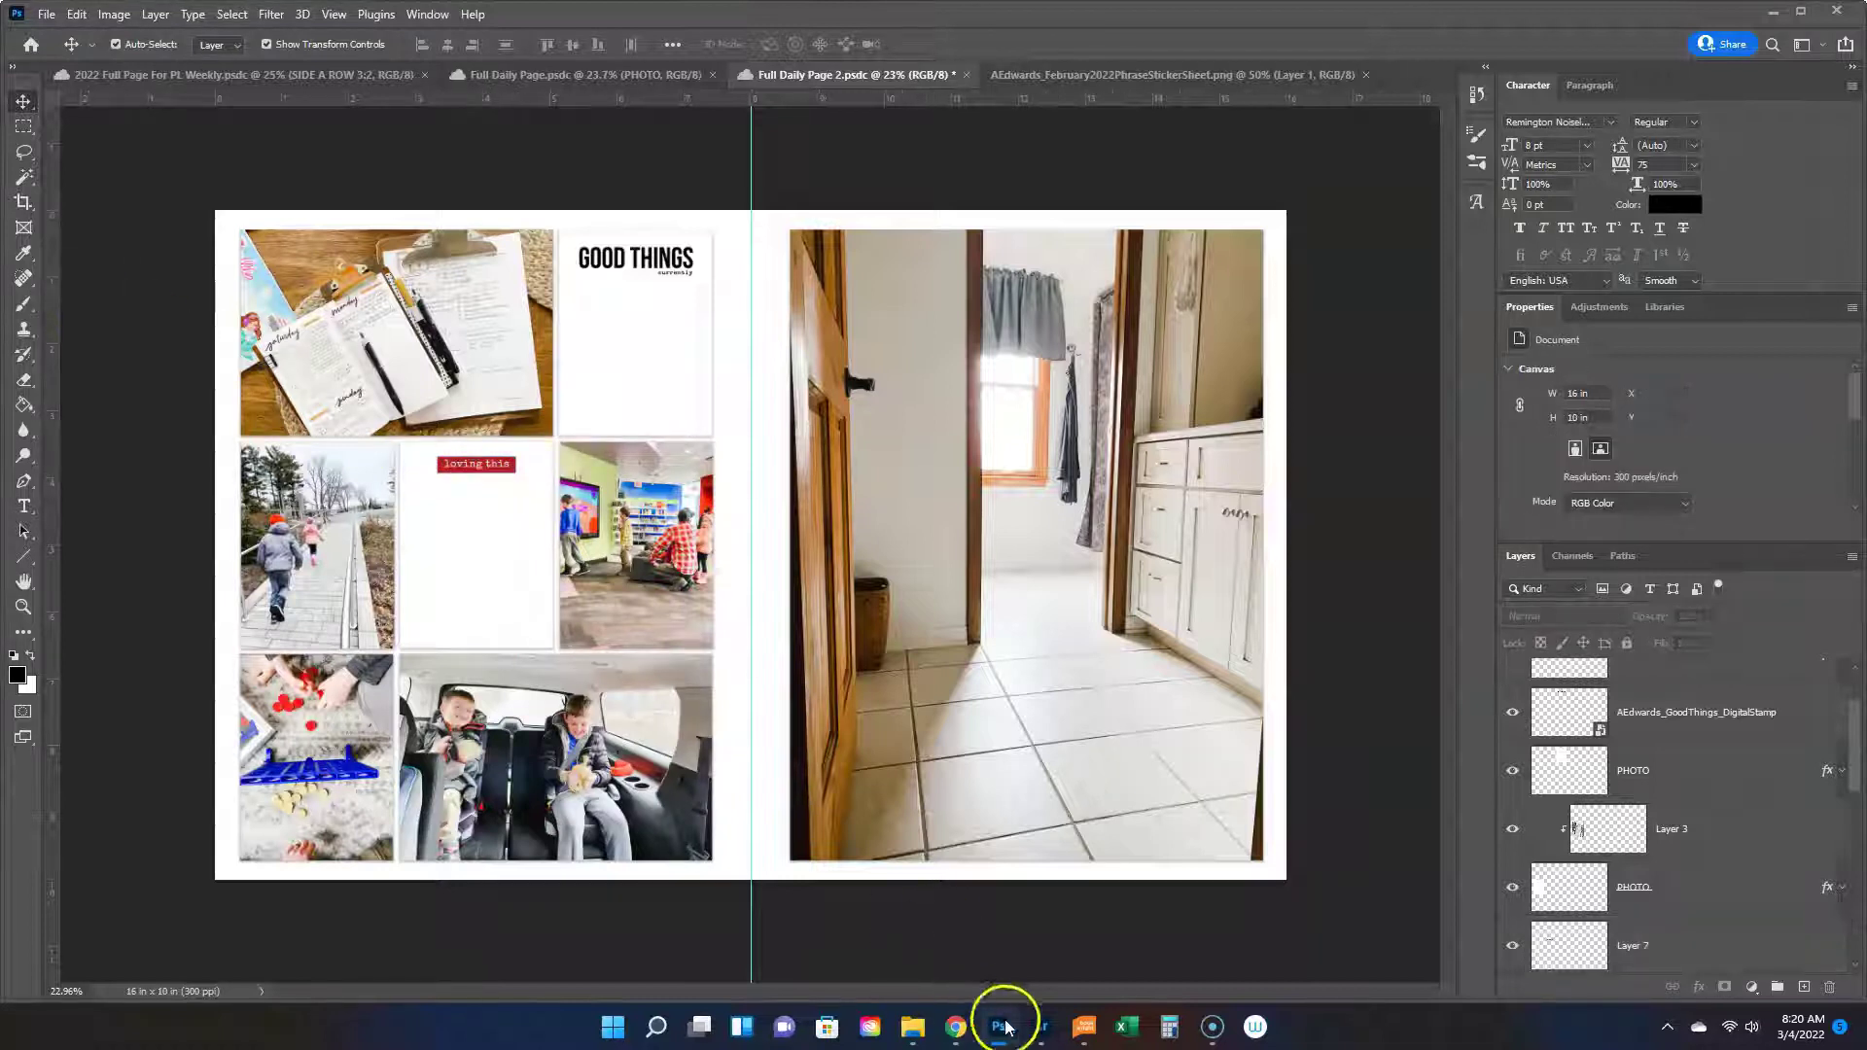
In Trello, open the 2/21/22 daily recap card and select the first part of its description.
left_click(1087, 1033)
left_click(953, 1031)
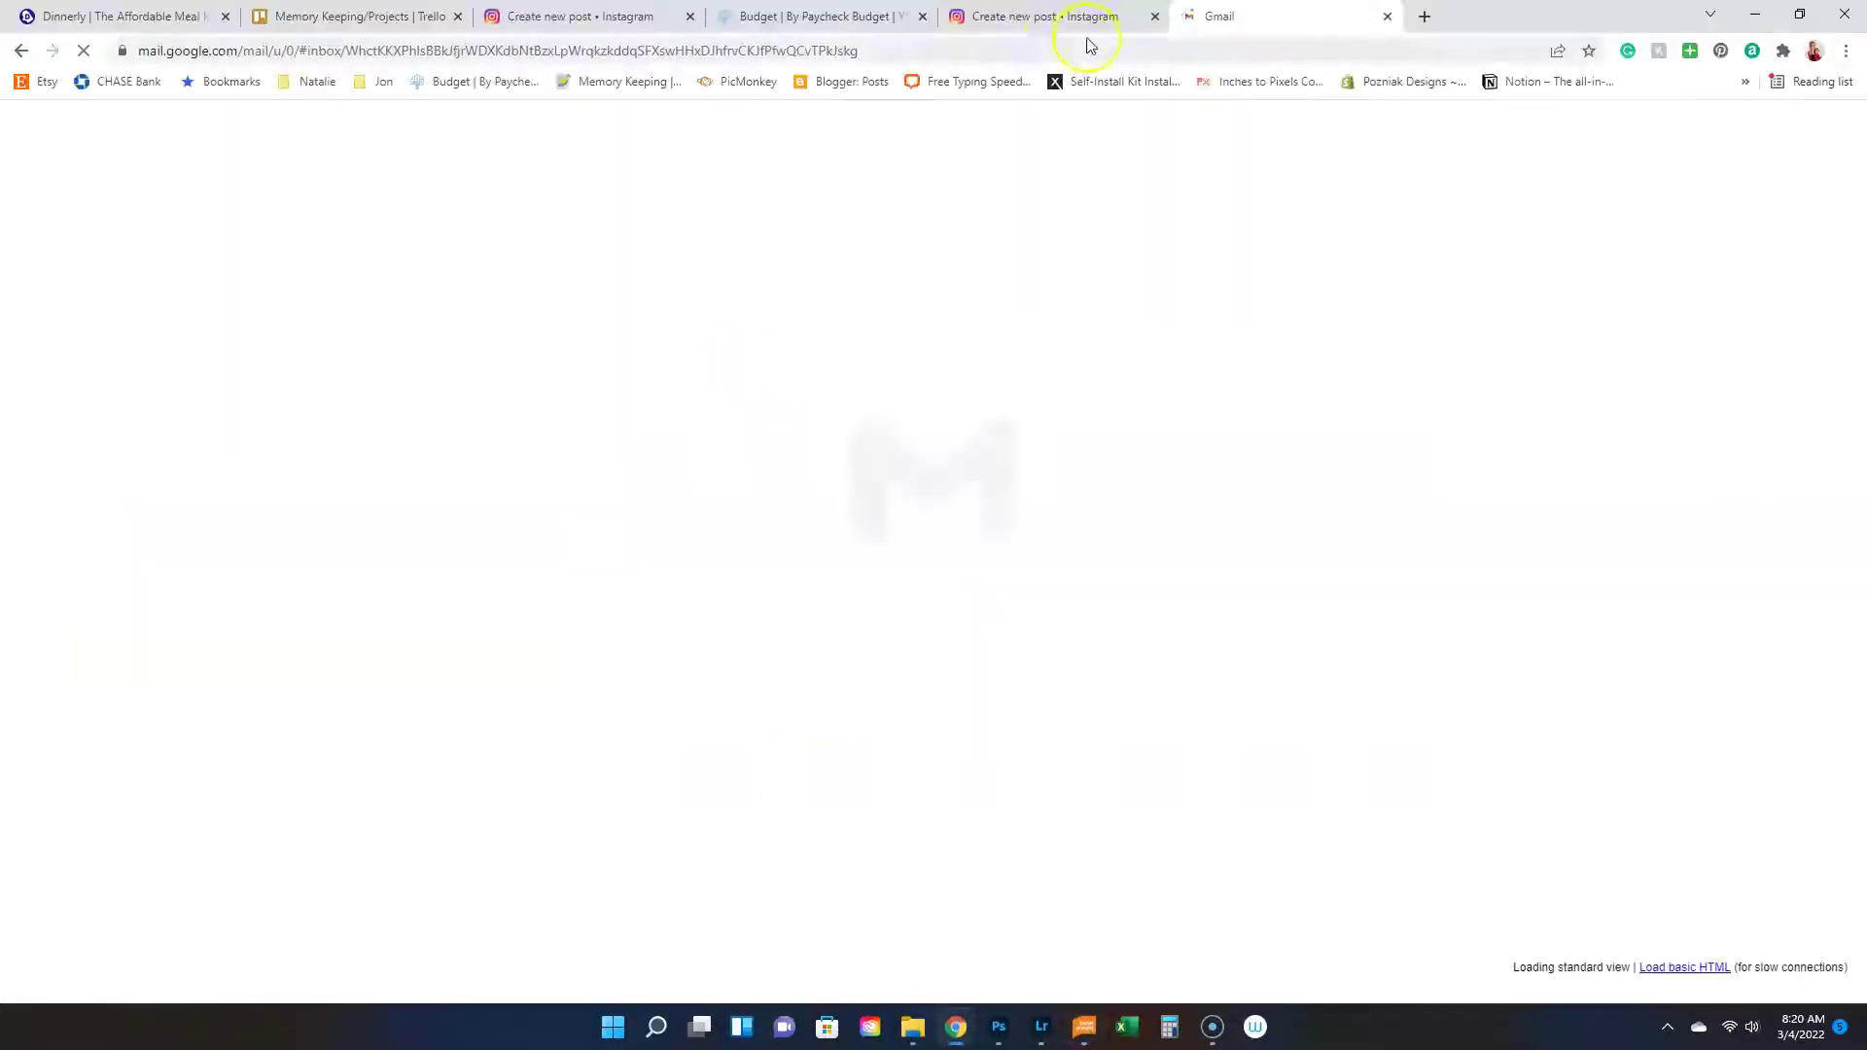
left_click(335, 17)
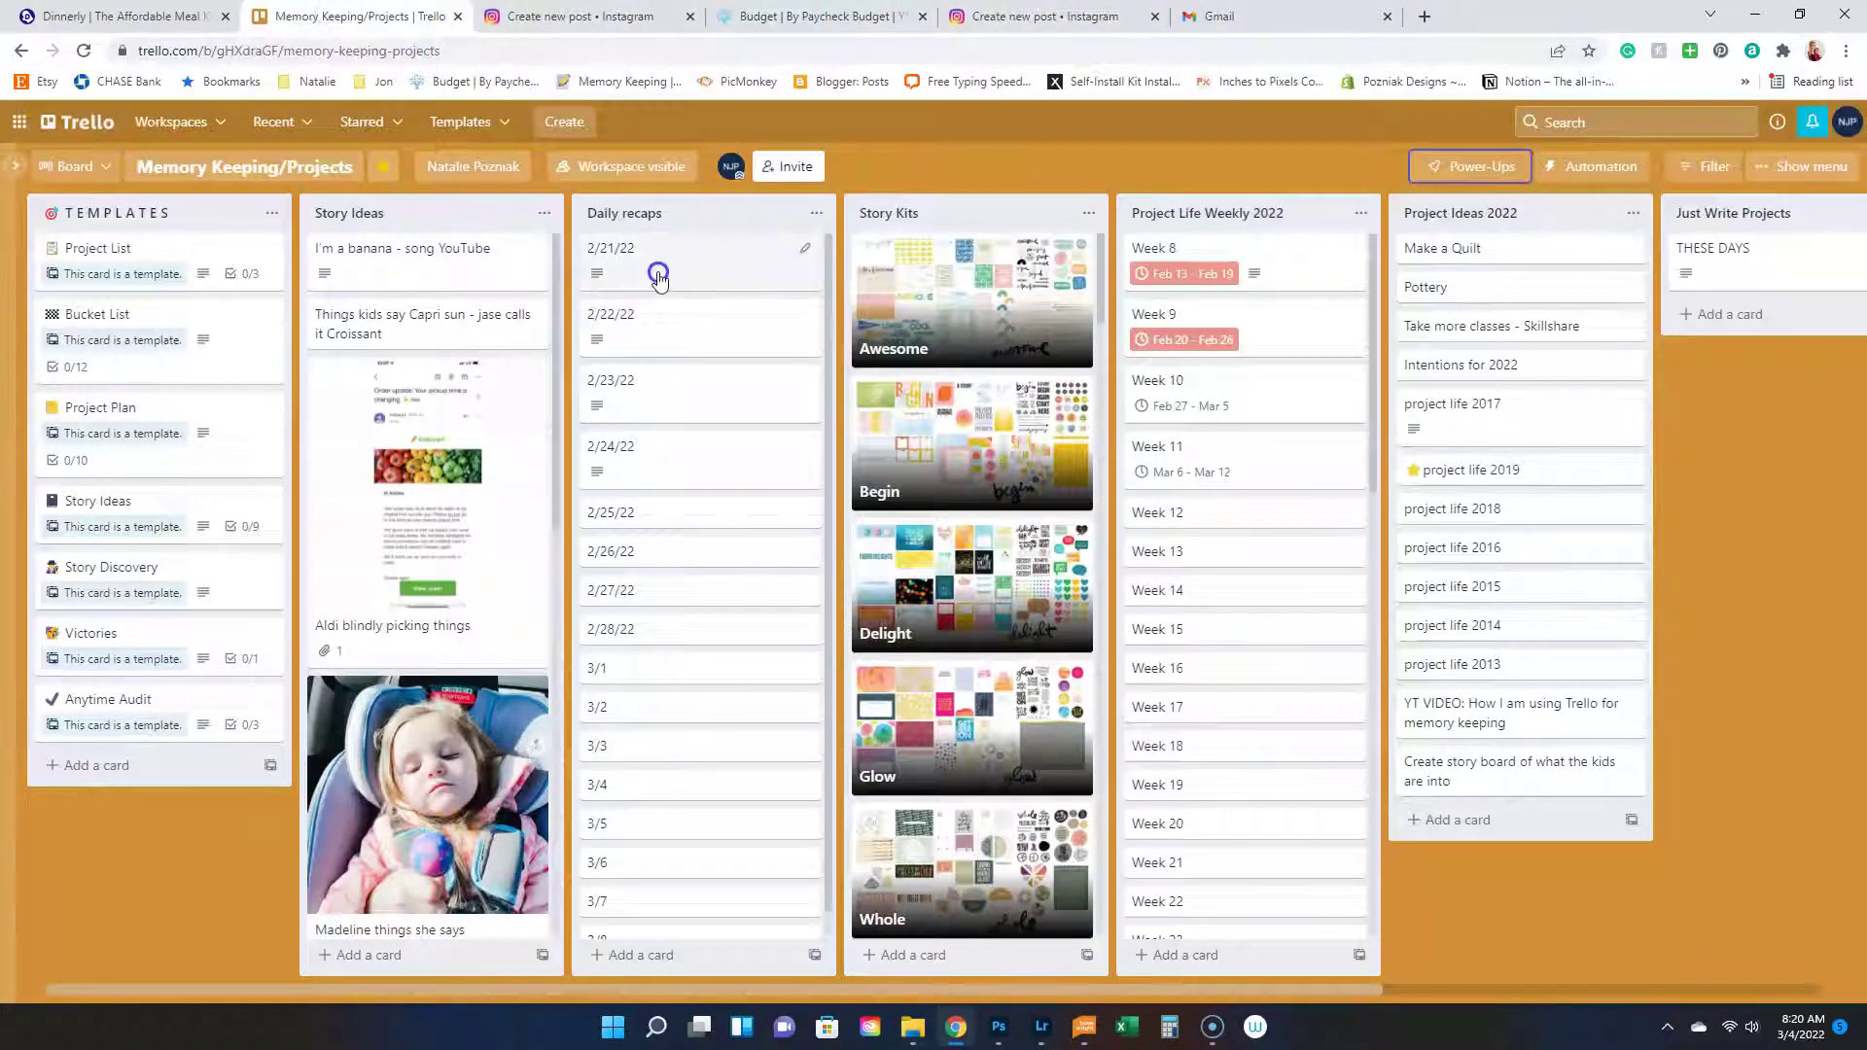
left_click(658, 279)
left_click(598, 297)
left_click_drag(618, 302, 1029, 401)
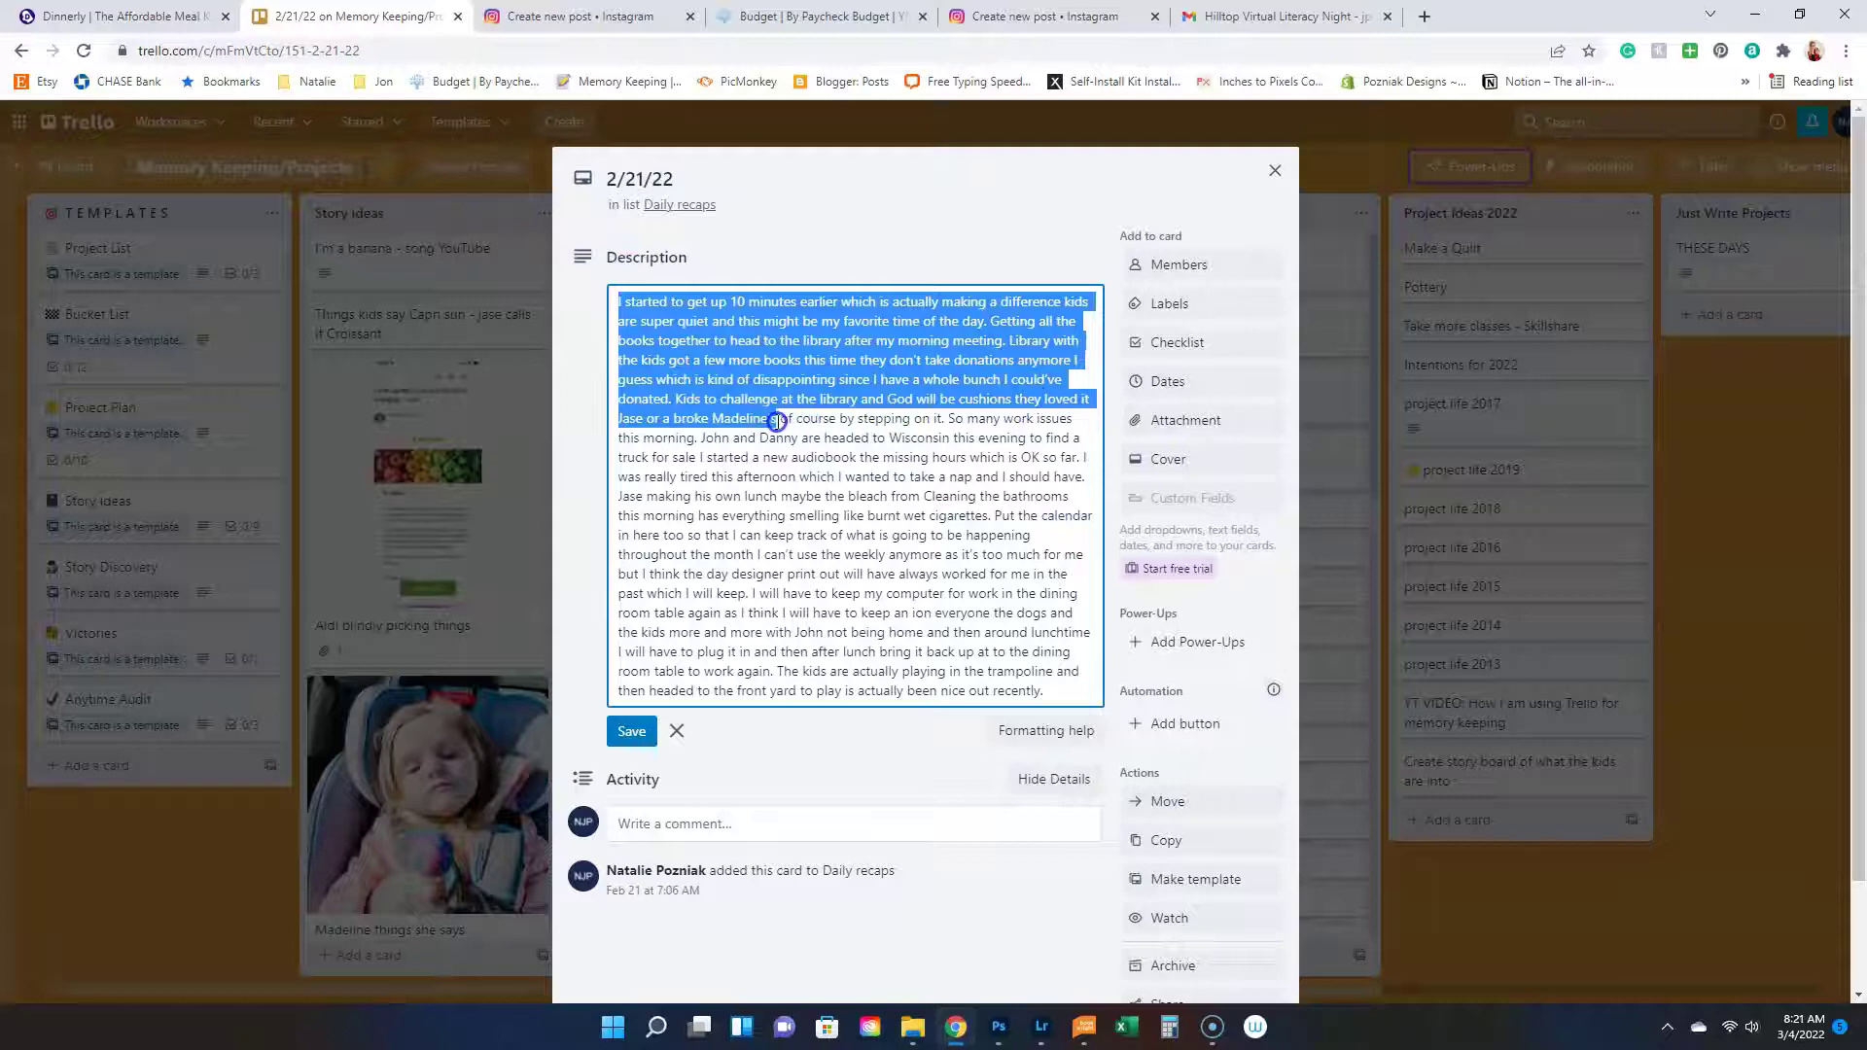
left_click(998, 1027)
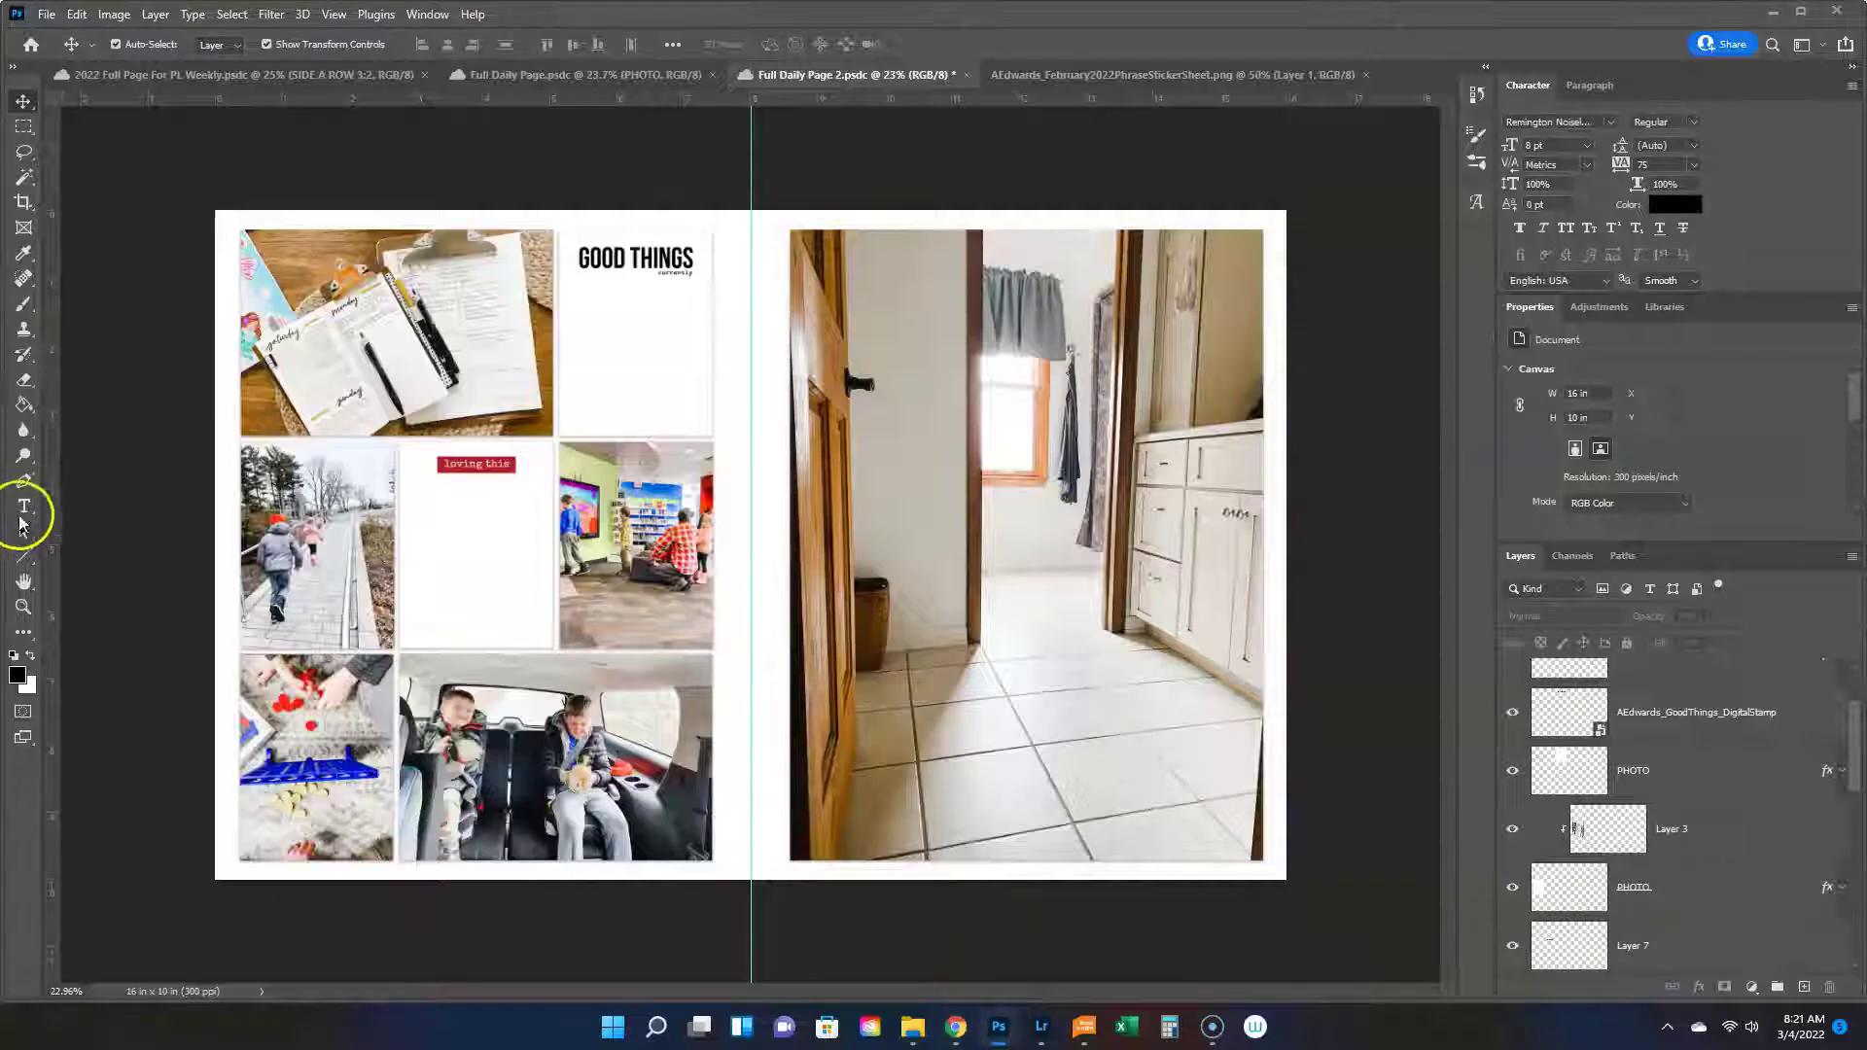
Paste the copied journaling paragraph into a text box under GOOD THINGS and nudge it left.
left_click(23, 508)
left_click_drag(572, 292, 704, 426)
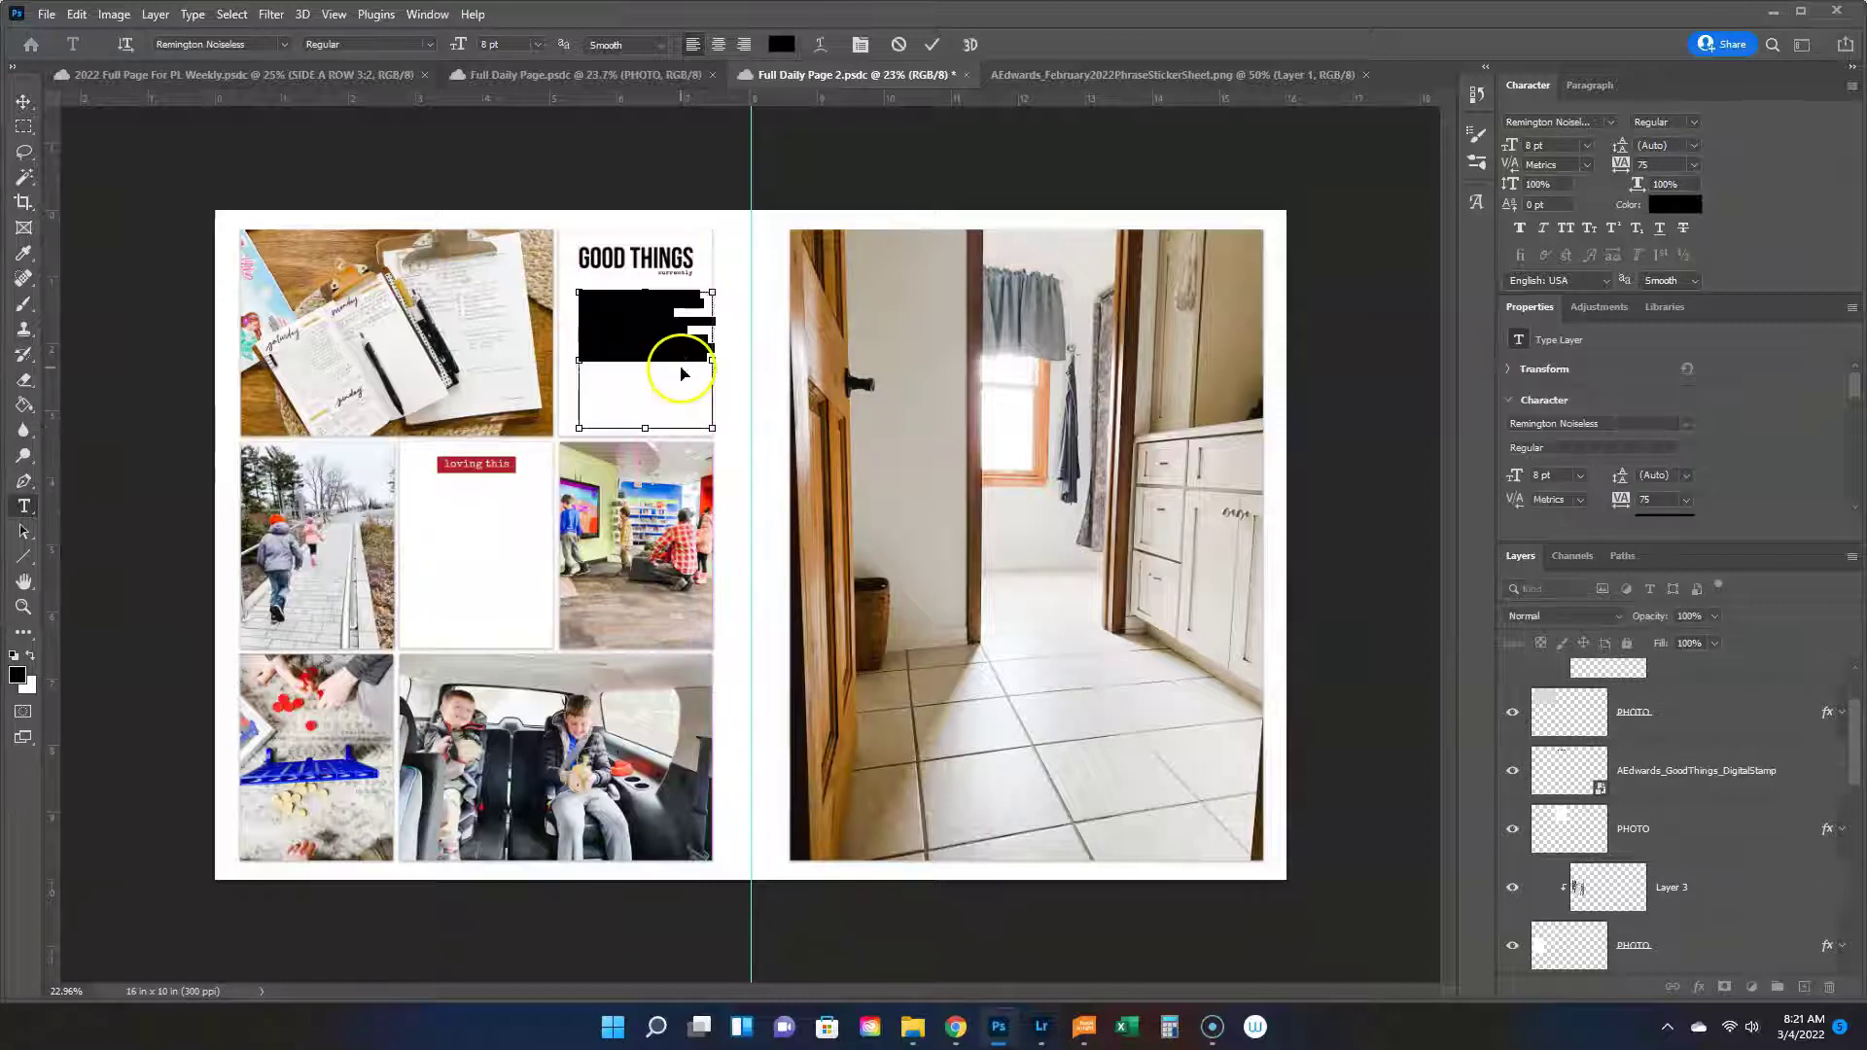
key("ctrl+v")
left_click(24, 100)
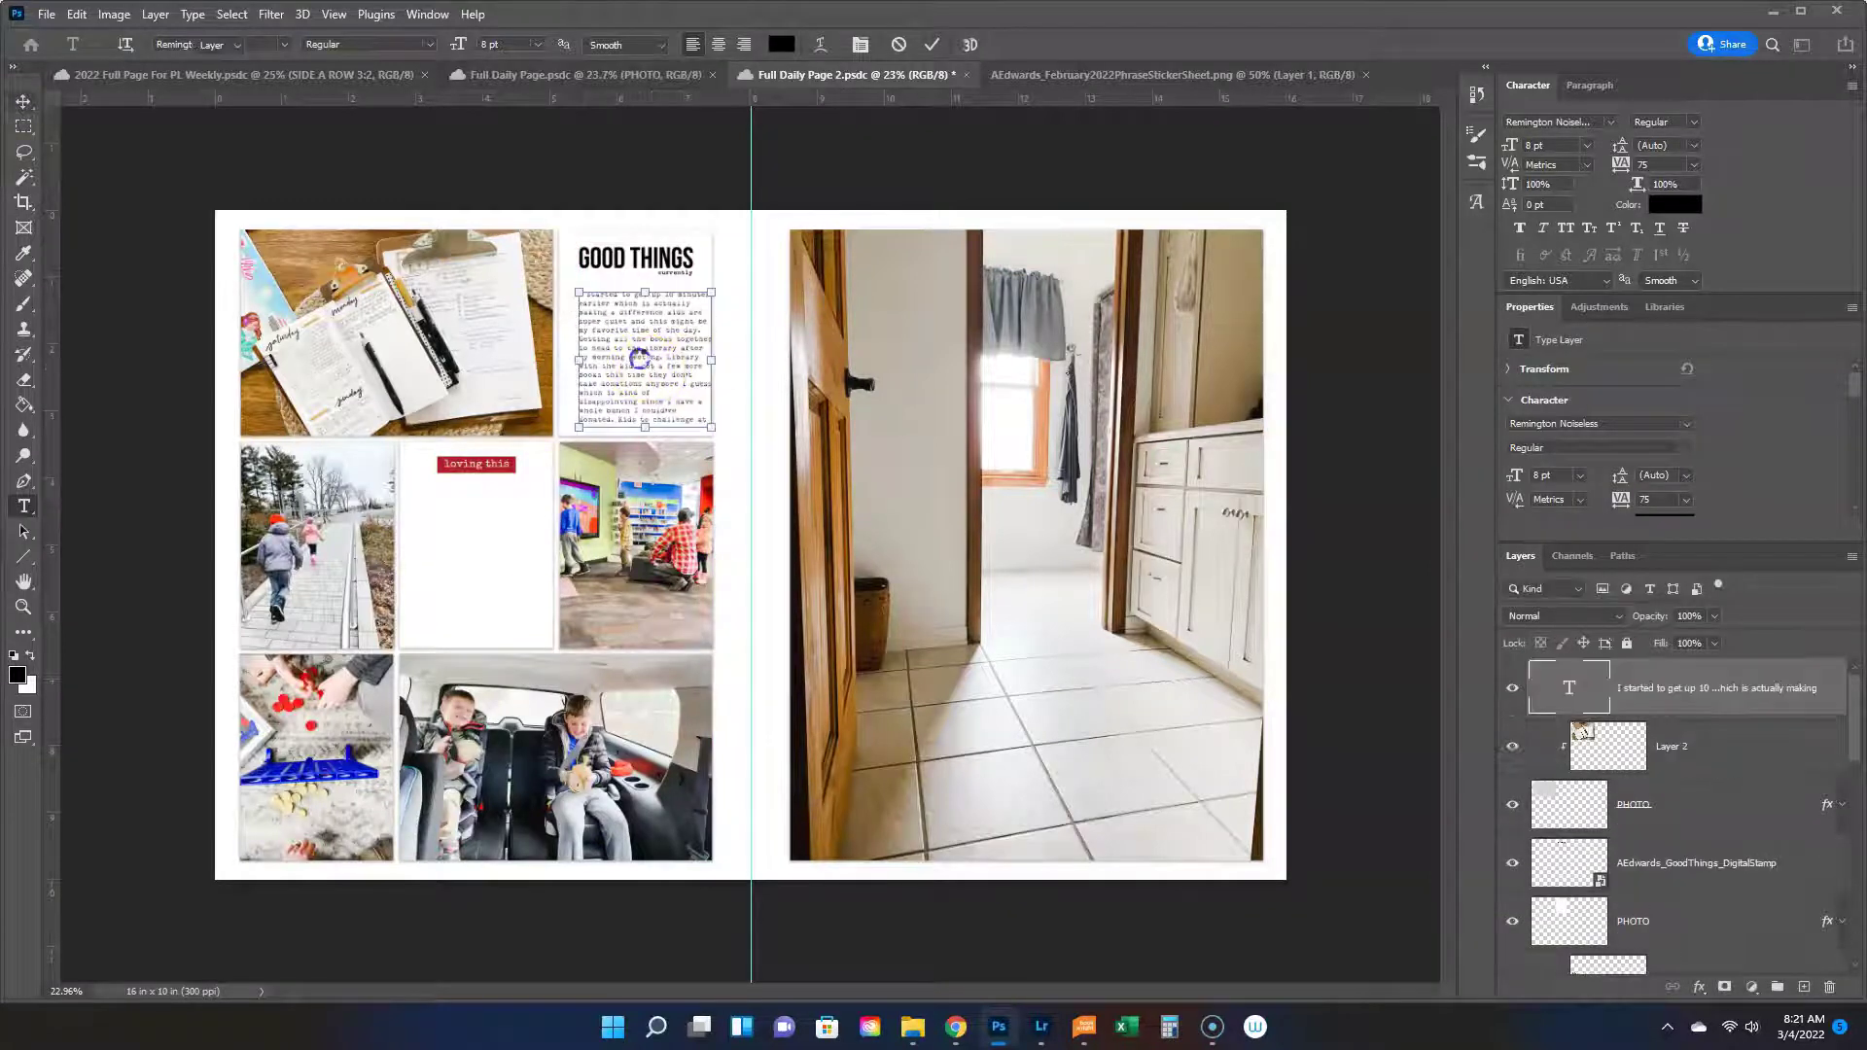
left_click_drag(634, 358, 625, 359)
Copy the next stretch of the Trello description into a text box under 'loving this'.
left_click(466, 559)
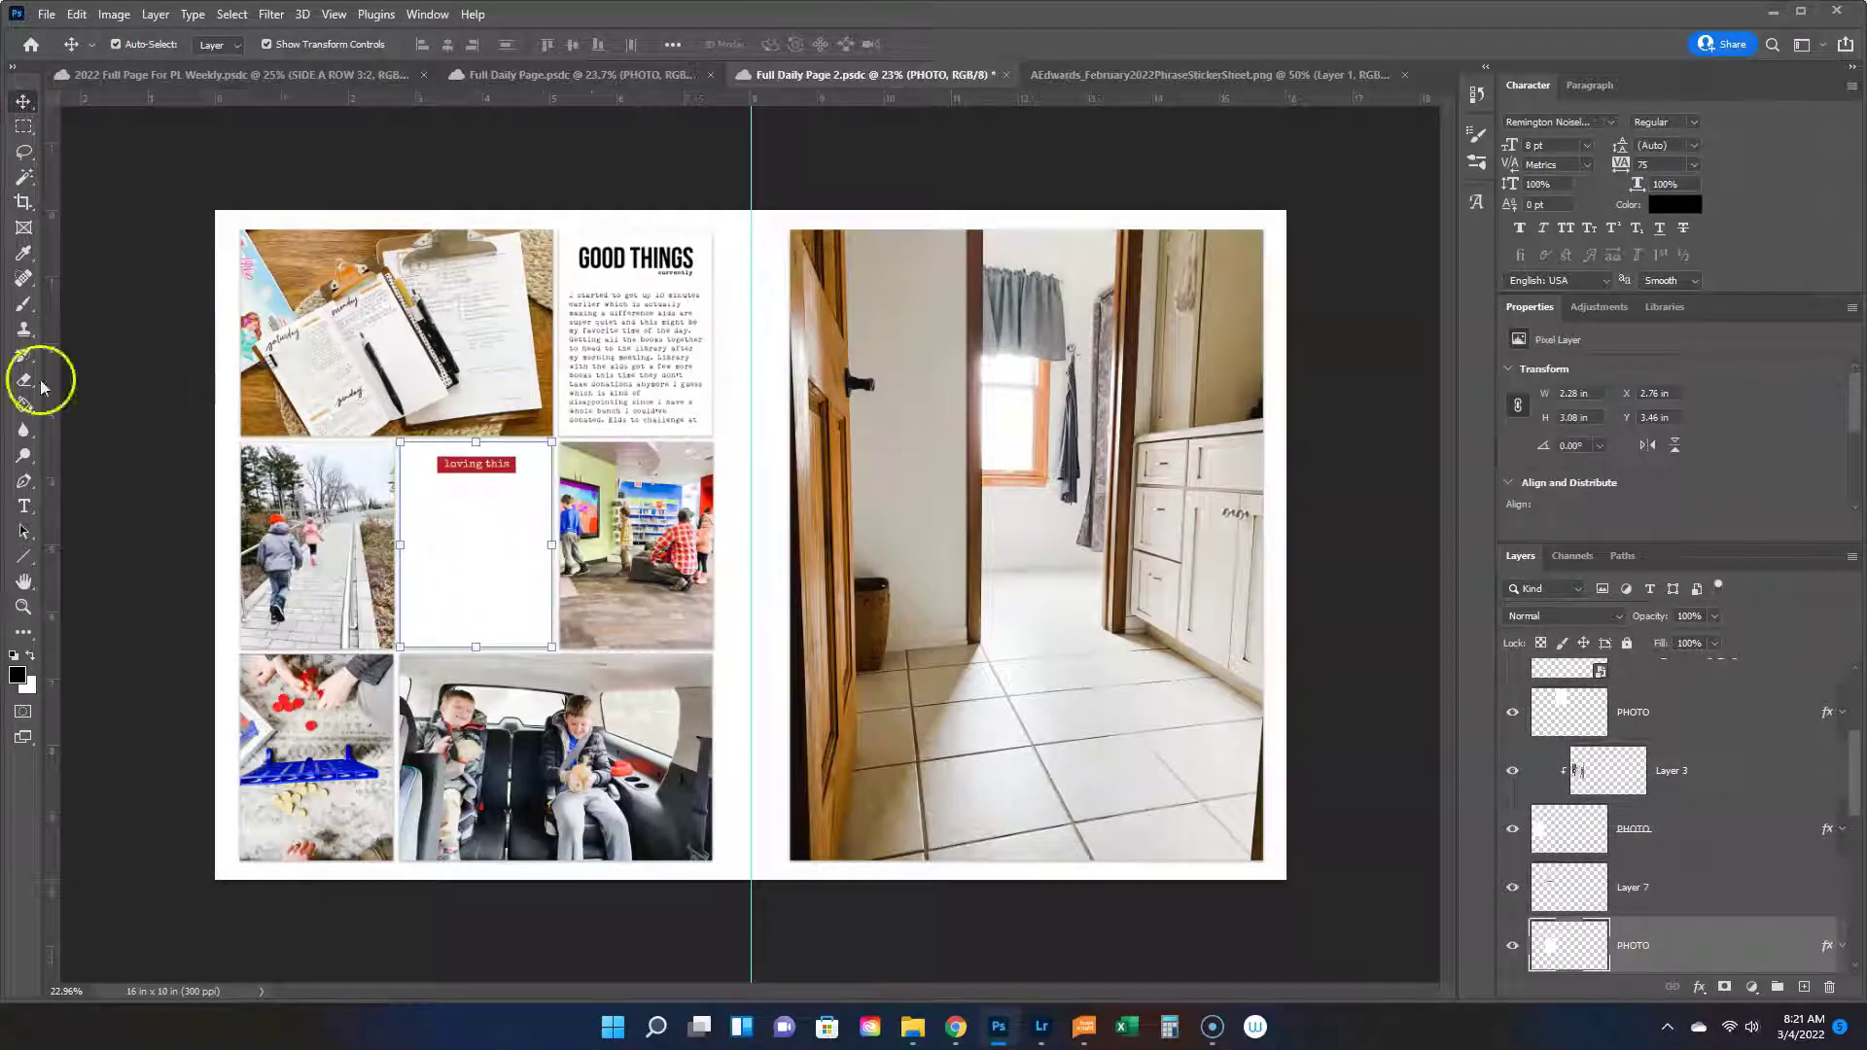
left_click(21, 505)
left_click_drag(410, 491, 541, 634)
left_click(956, 1027)
left_click_drag(619, 302, 1082, 535)
left_click(999, 1029)
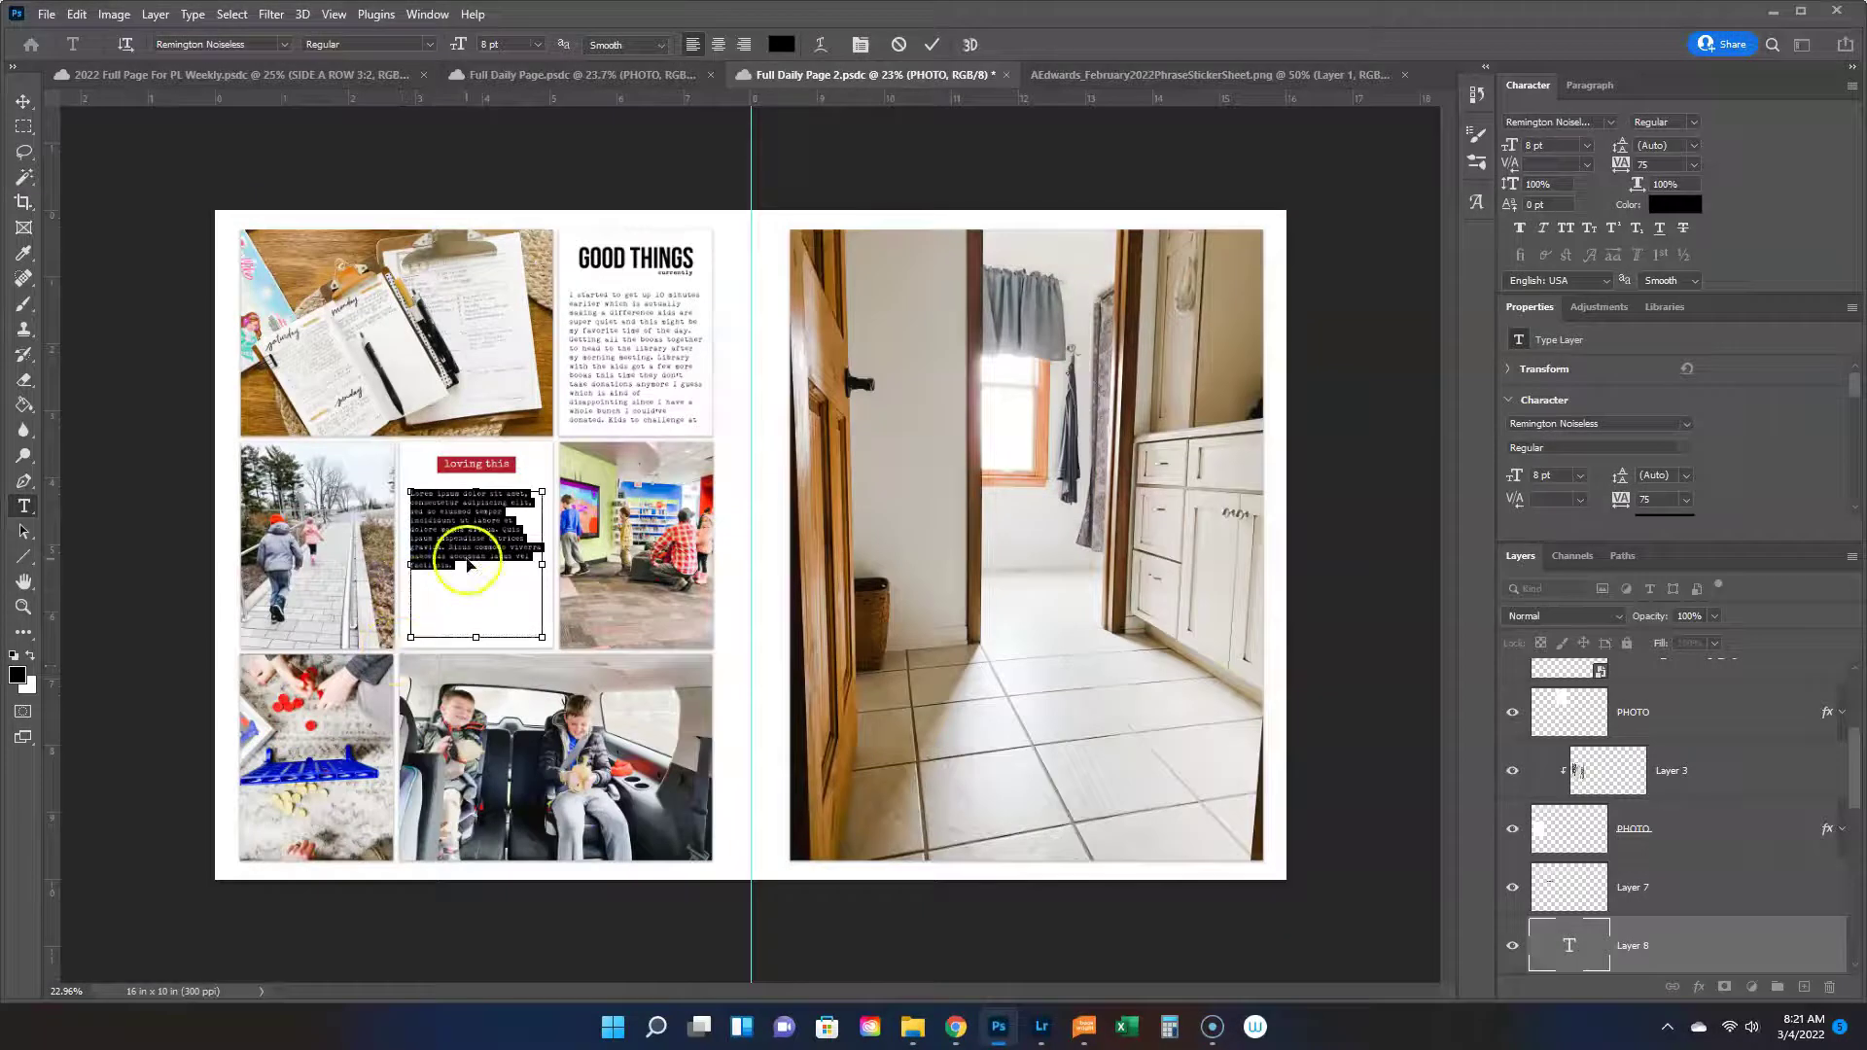
key("BackSpace")
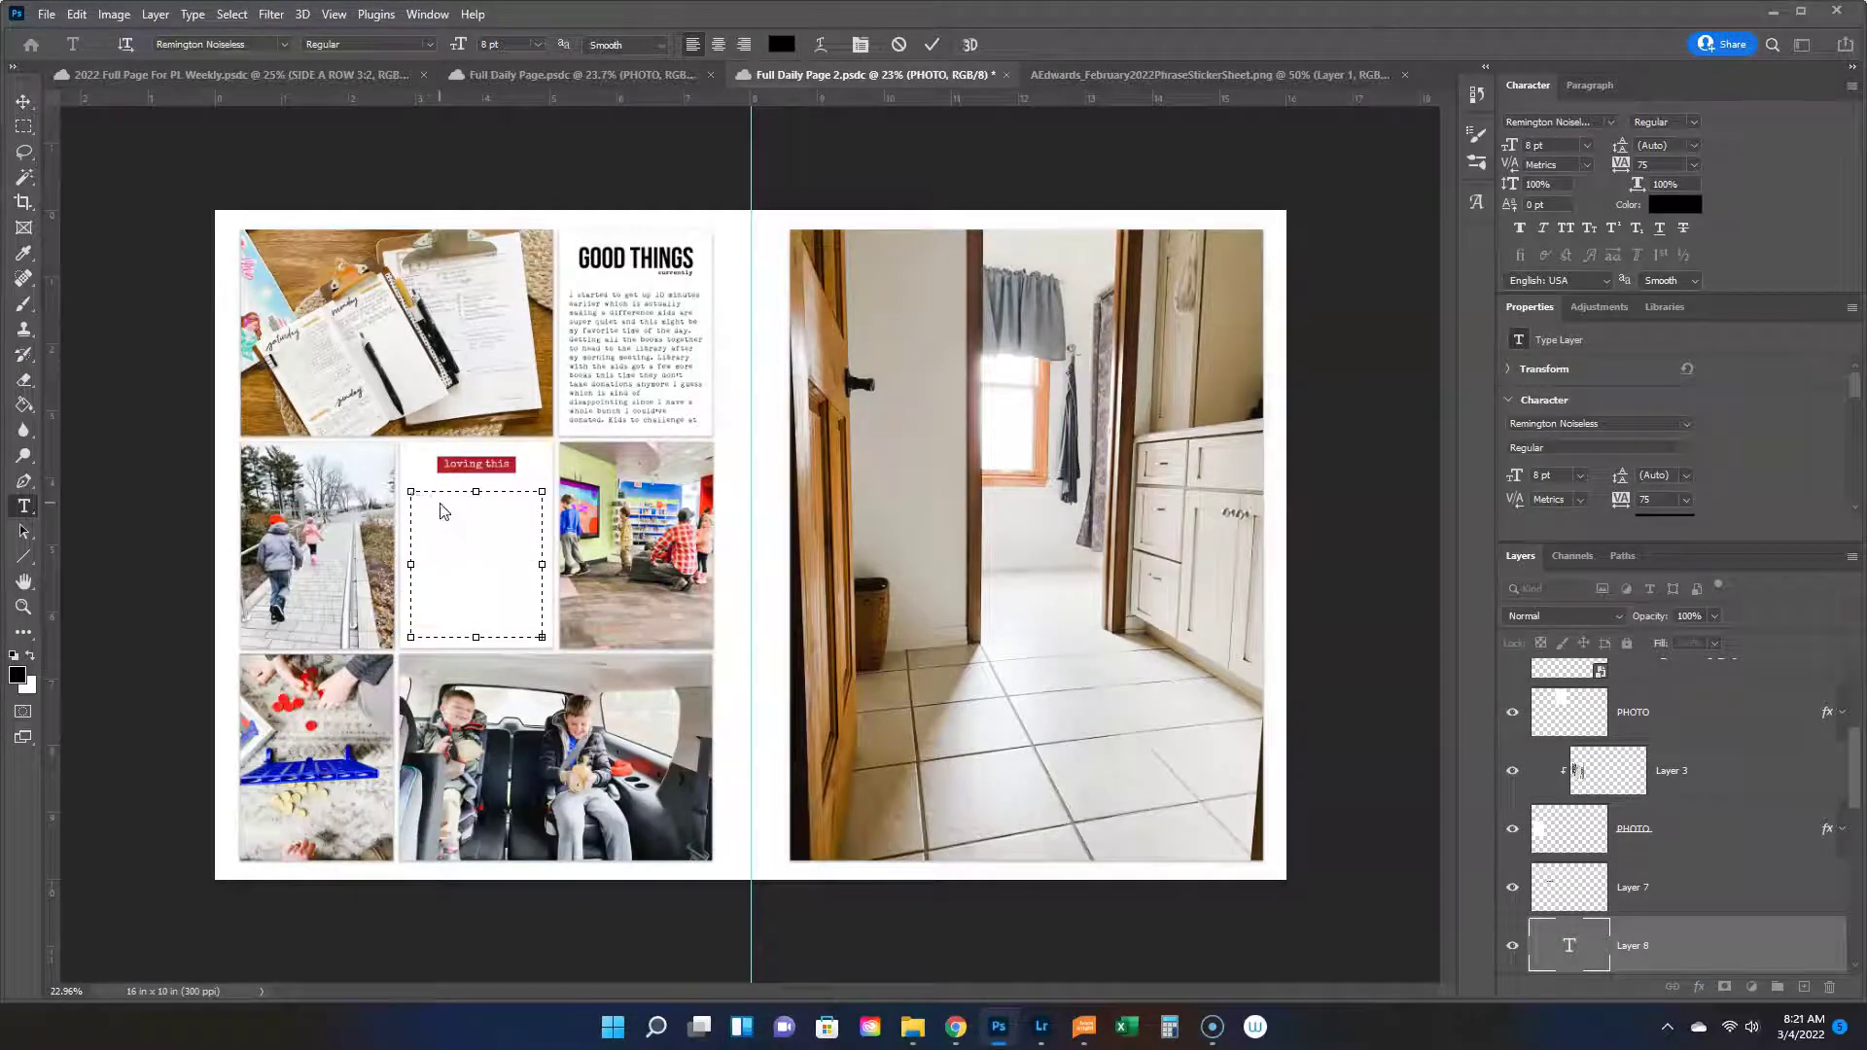
key("ctrl+v")
left_click(23, 100)
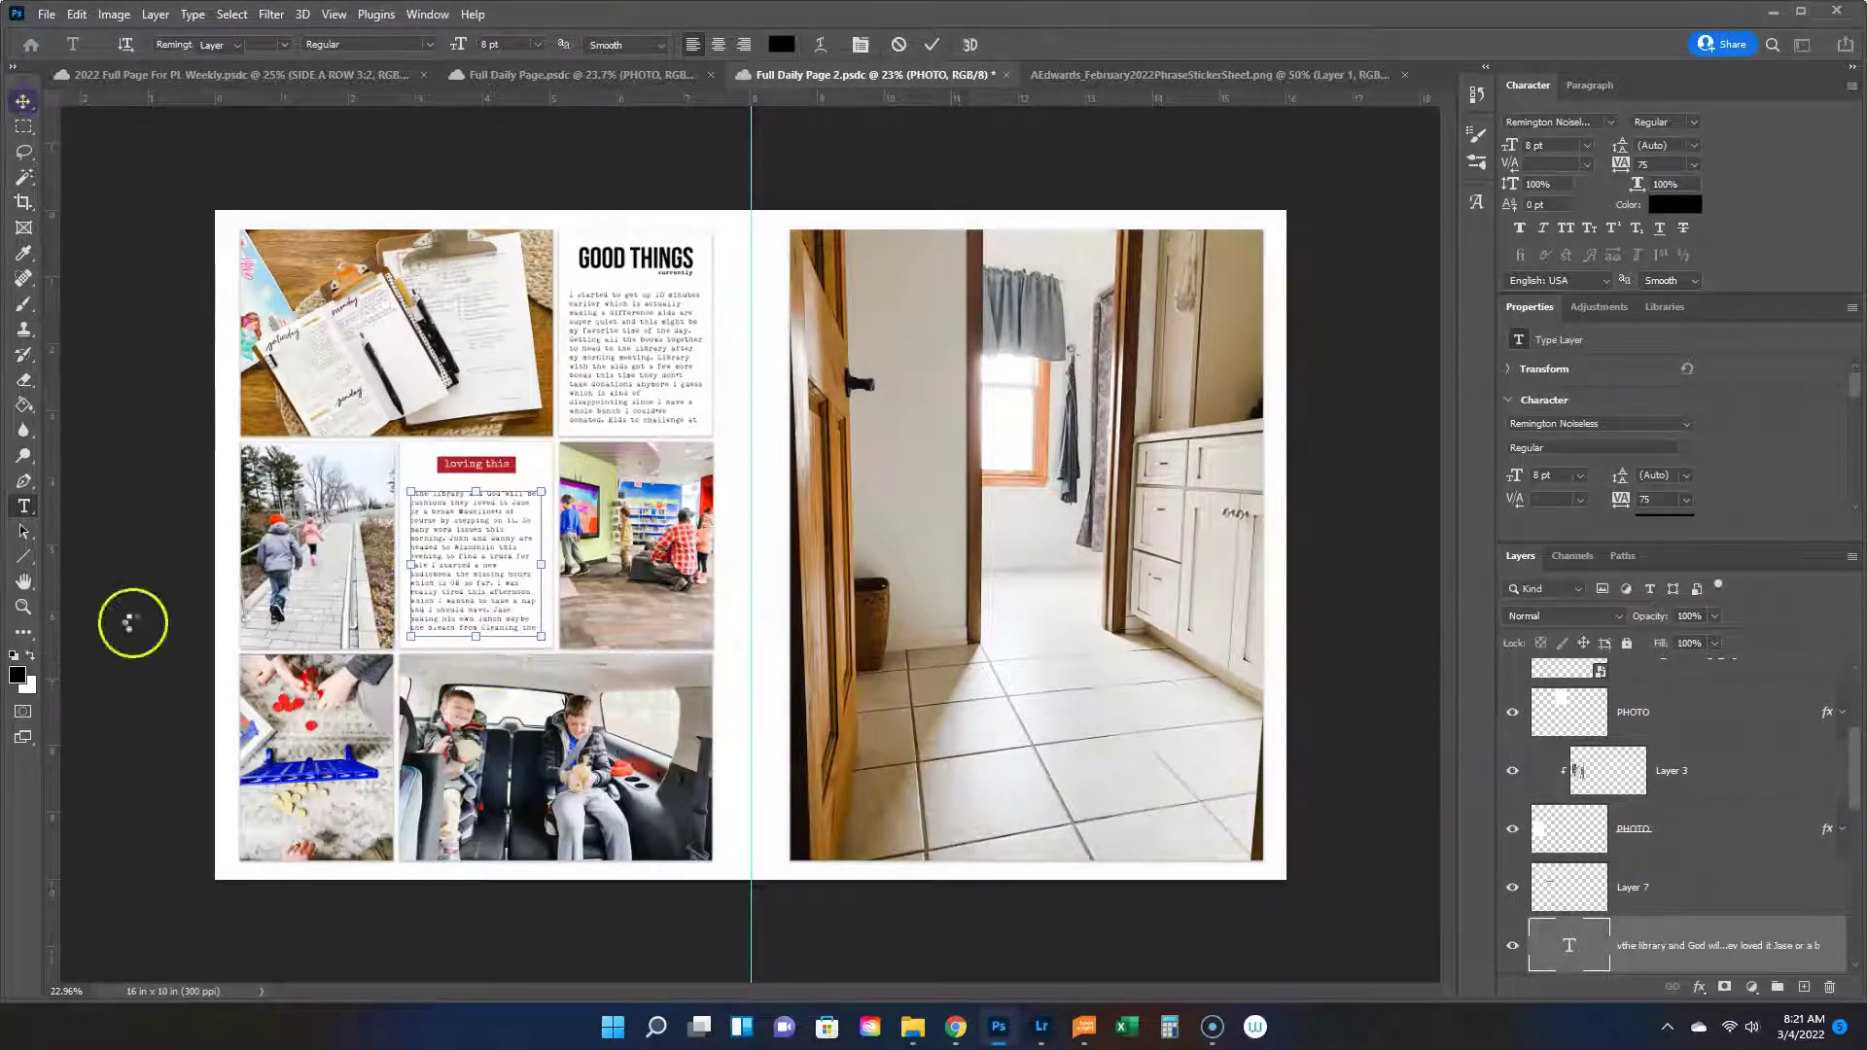
left_click(888, 750)
left_click(970, 1027)
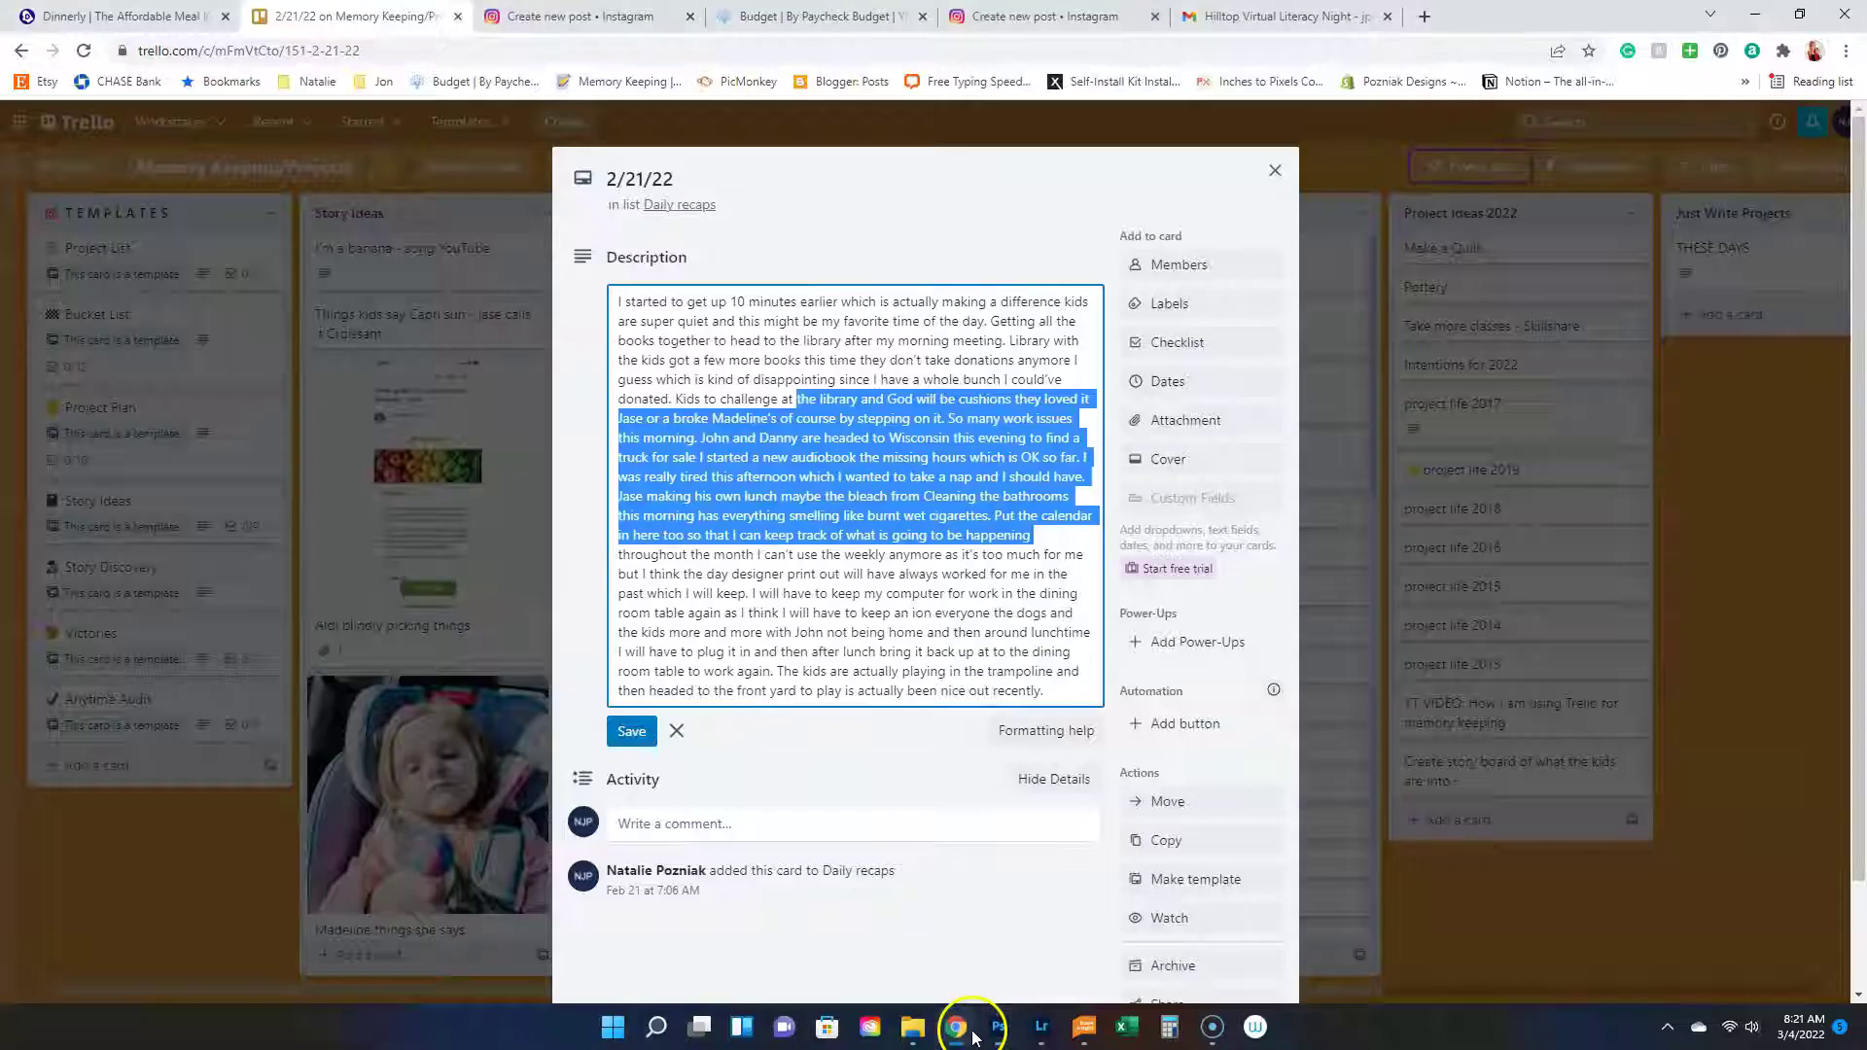
Open AEdwards_JournalCards in the February 2022 kit folder and select the LoveForTheWin card.
left_click(968, 1028)
left_click(913, 1027)
left_click(1201, 148)
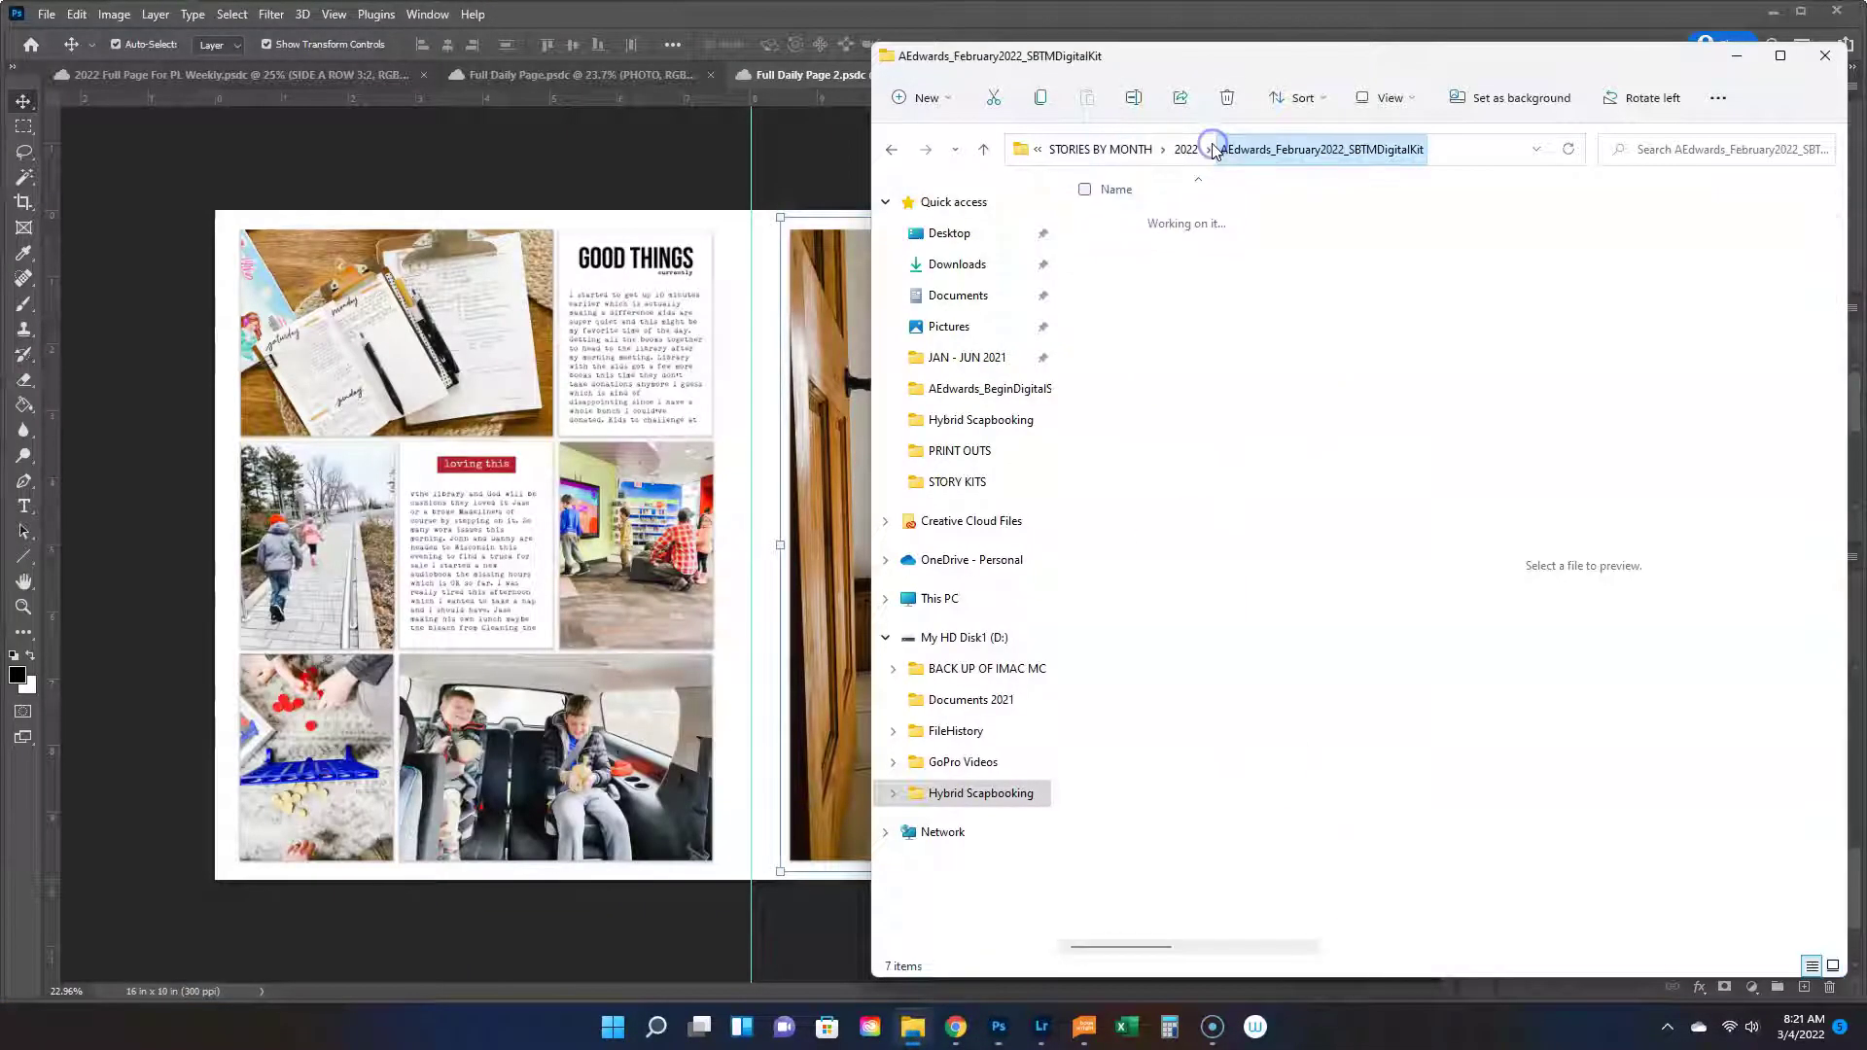
left_click(1174, 254)
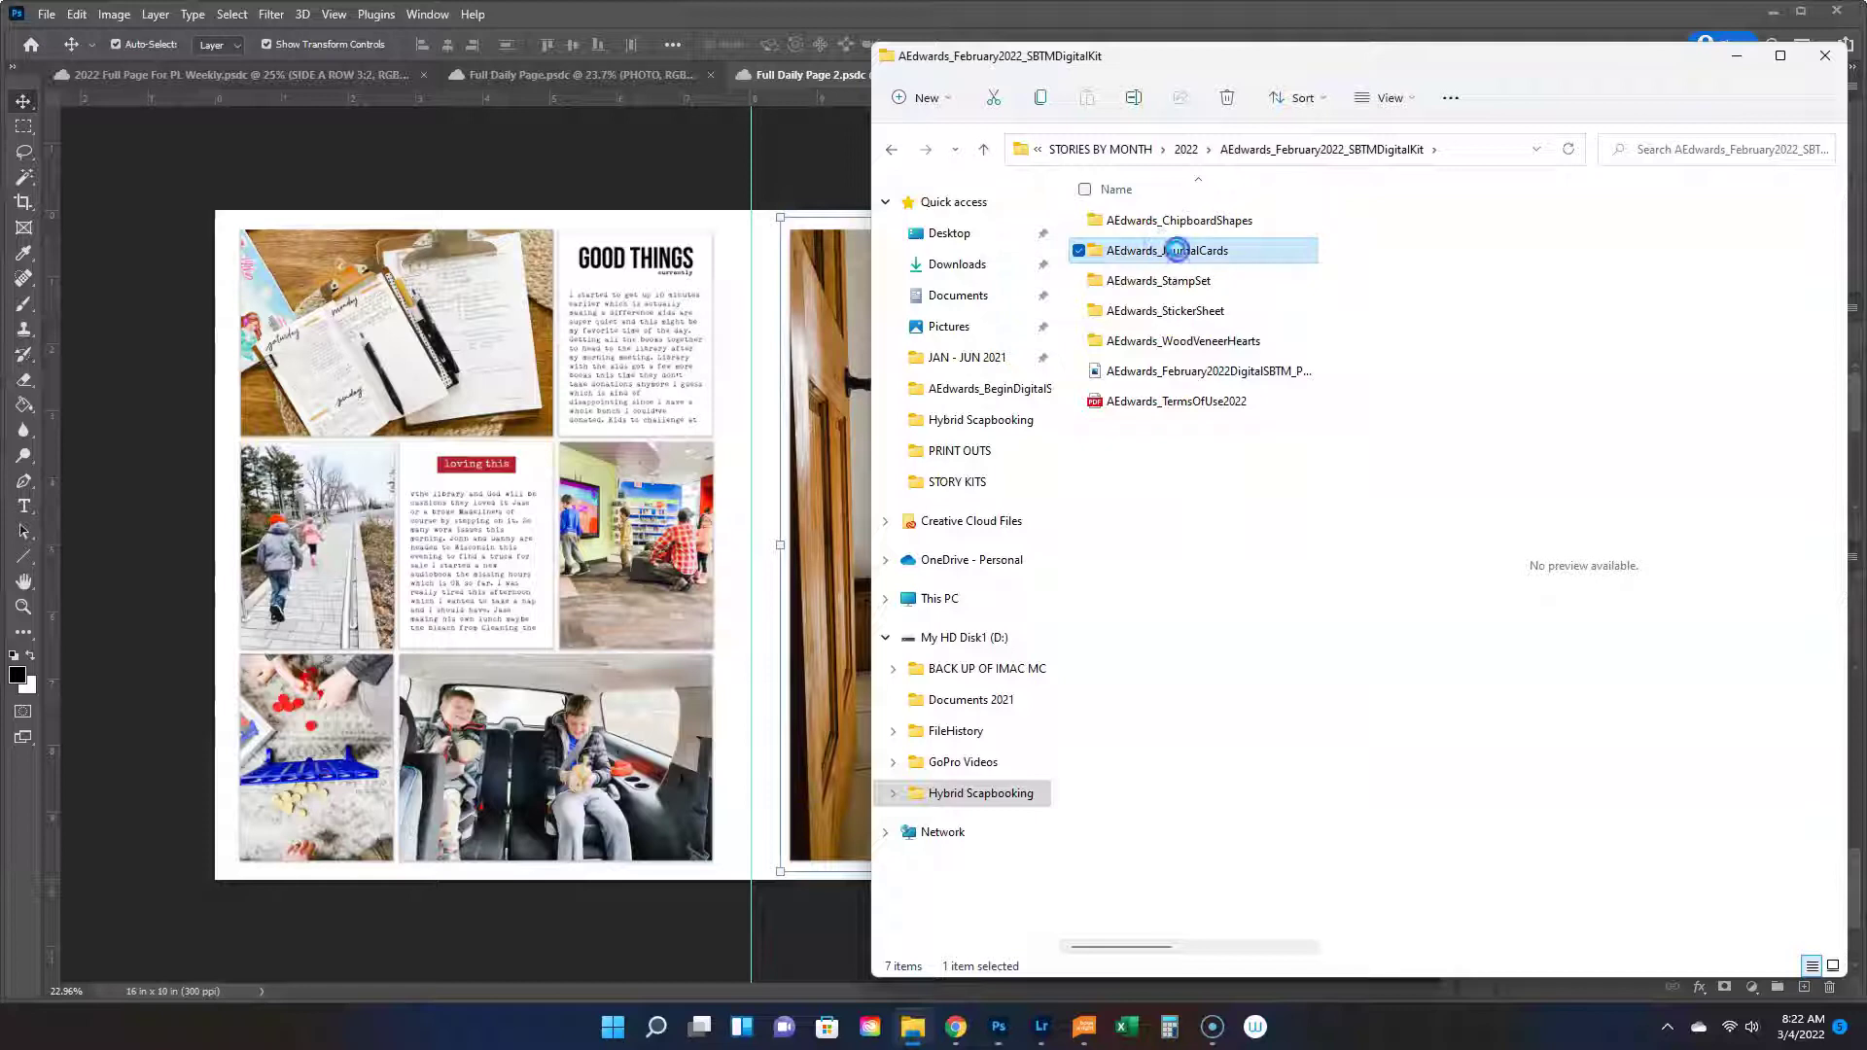
double_click(1177, 250)
scroll(1220, 603, "down", 3)
scroll(1219, 603, "down", 10)
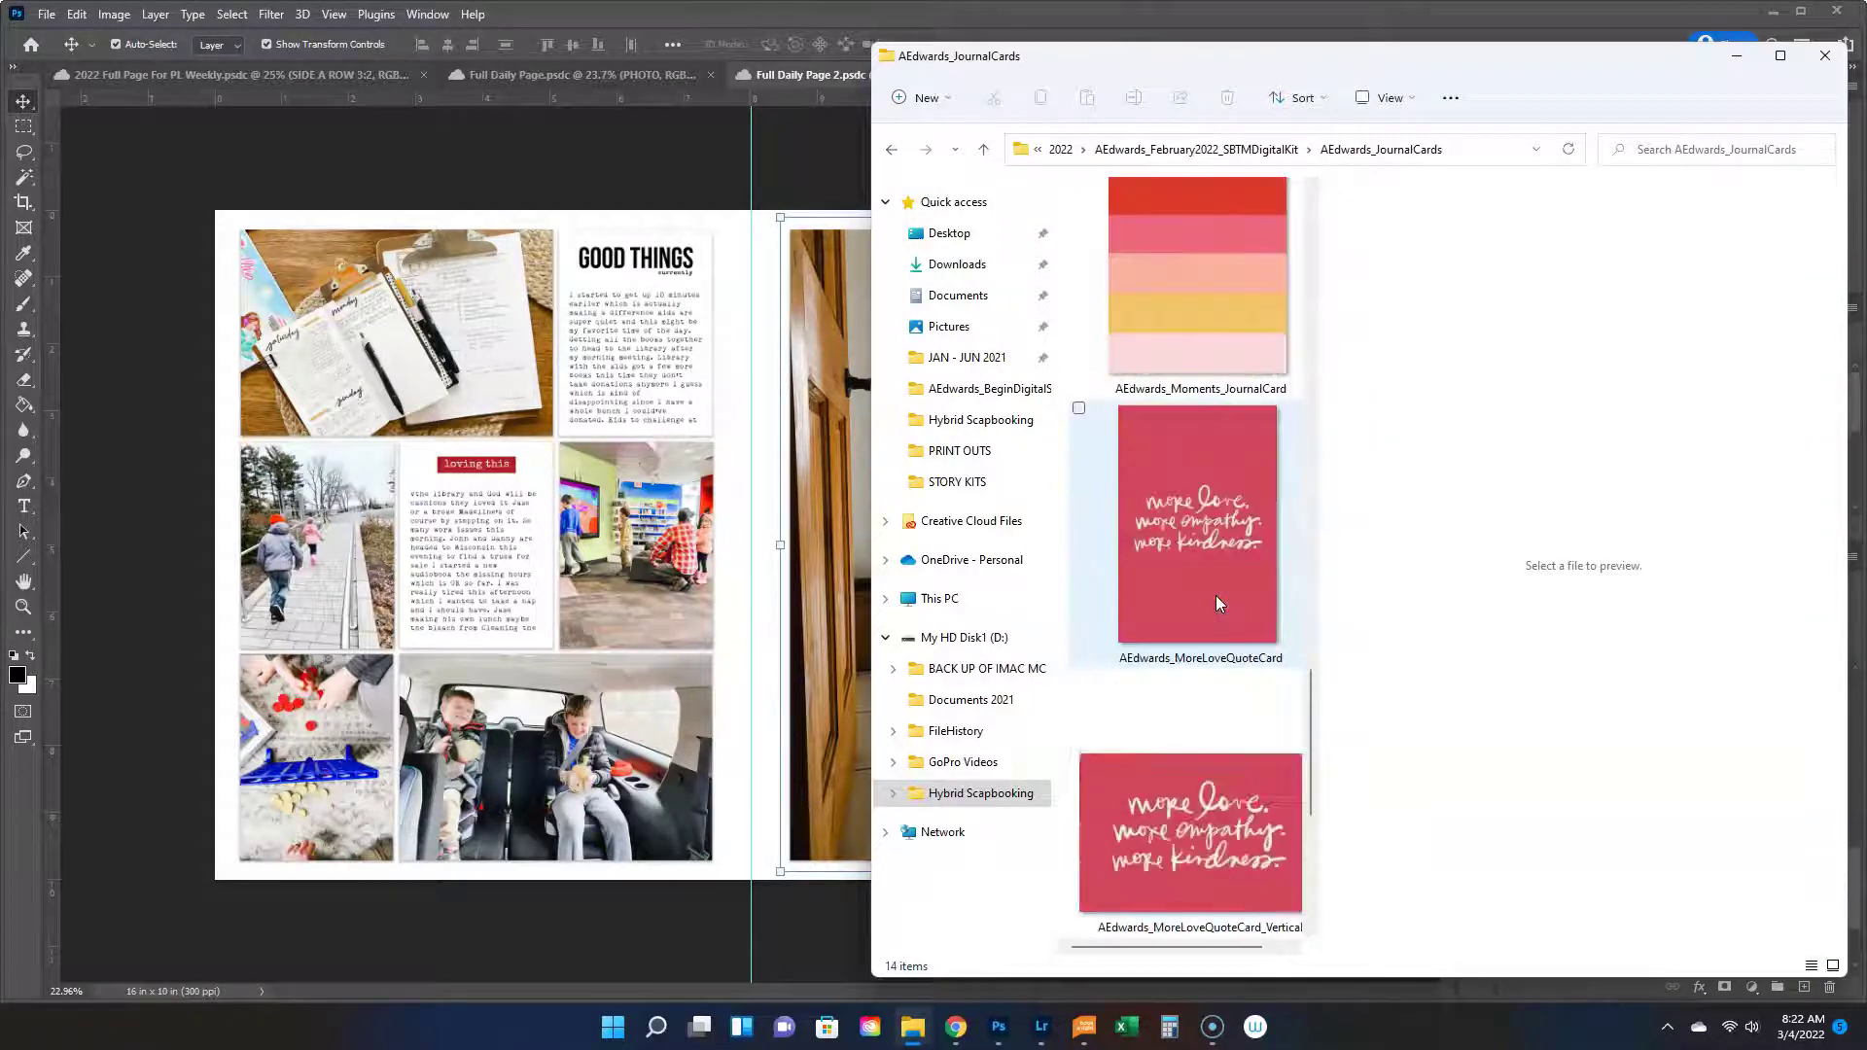
scroll(1215, 603, "down", 3)
scroll(1216, 603, "up", 10)
scroll(1216, 603, "down", 5)
scroll(1216, 603, "up", 2)
left_click(1206, 698)
Place the LoveForTheWin card on the right-page photo and clip it to the photo.
left_click_drag(1237, 713, 1057, 799)
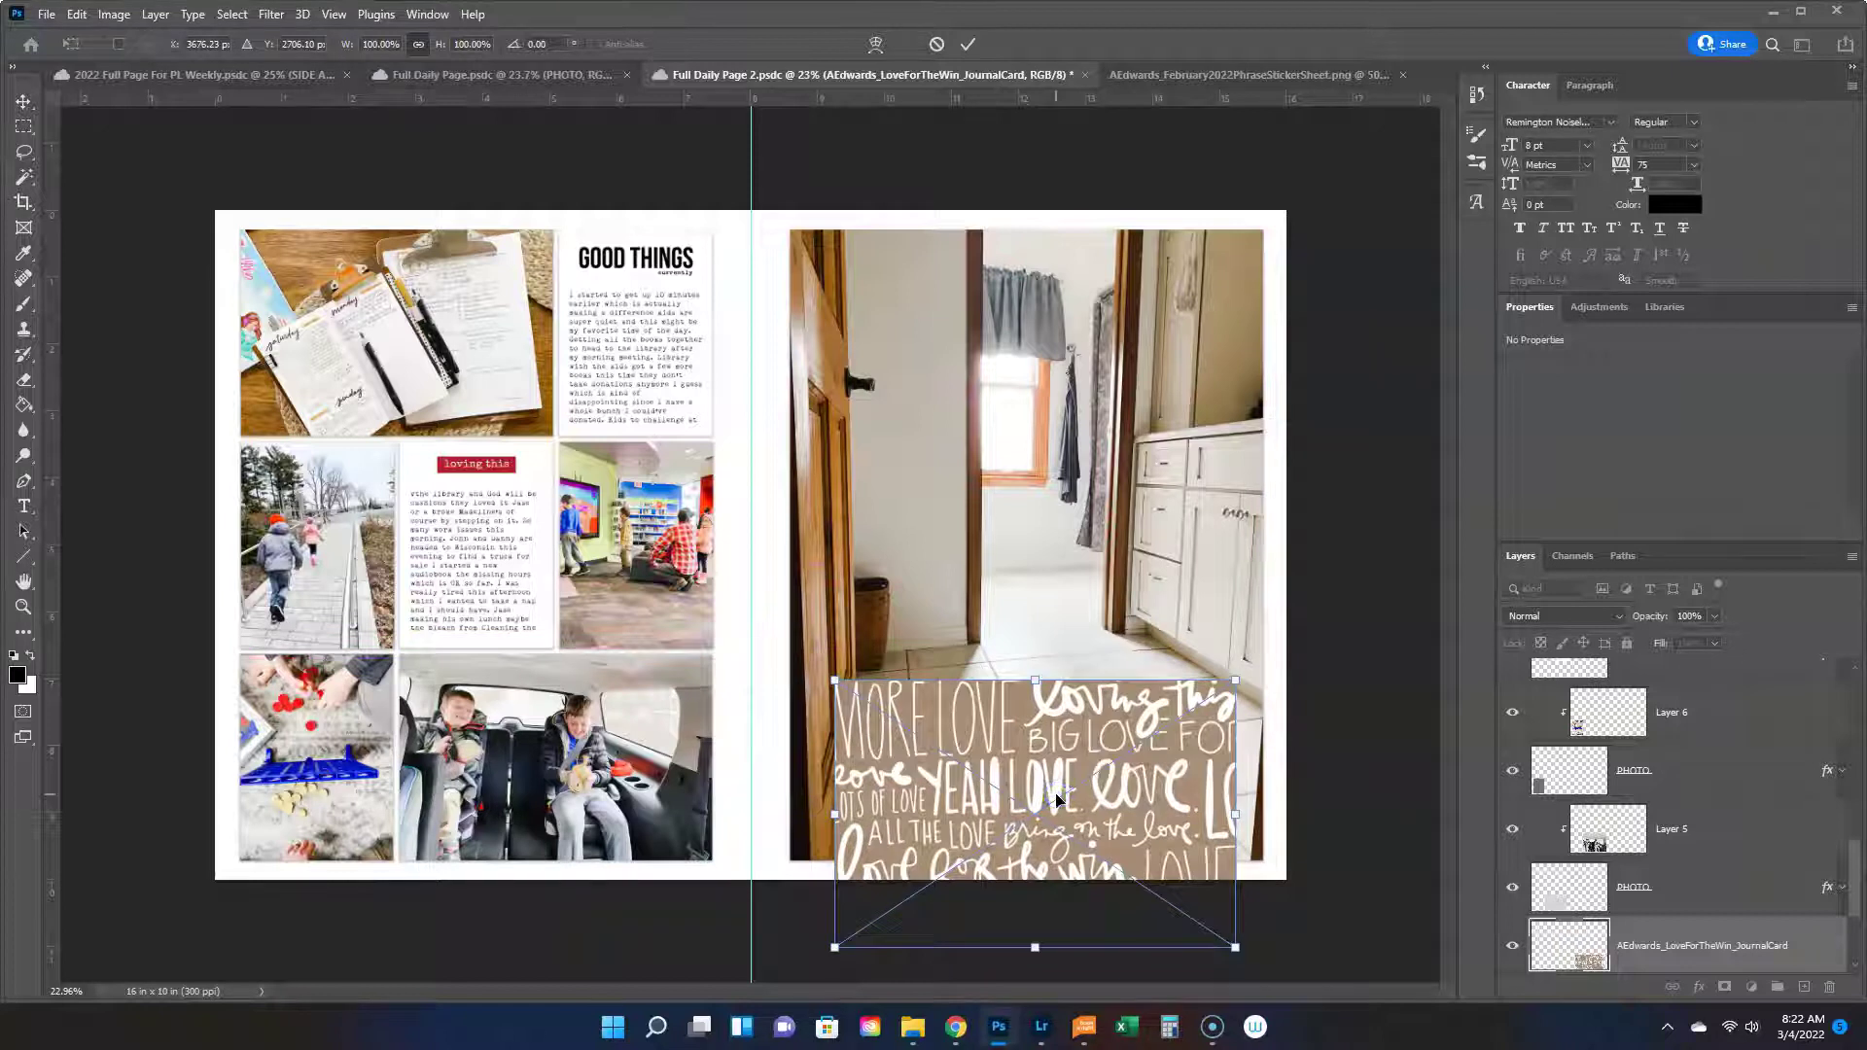
key("Return")
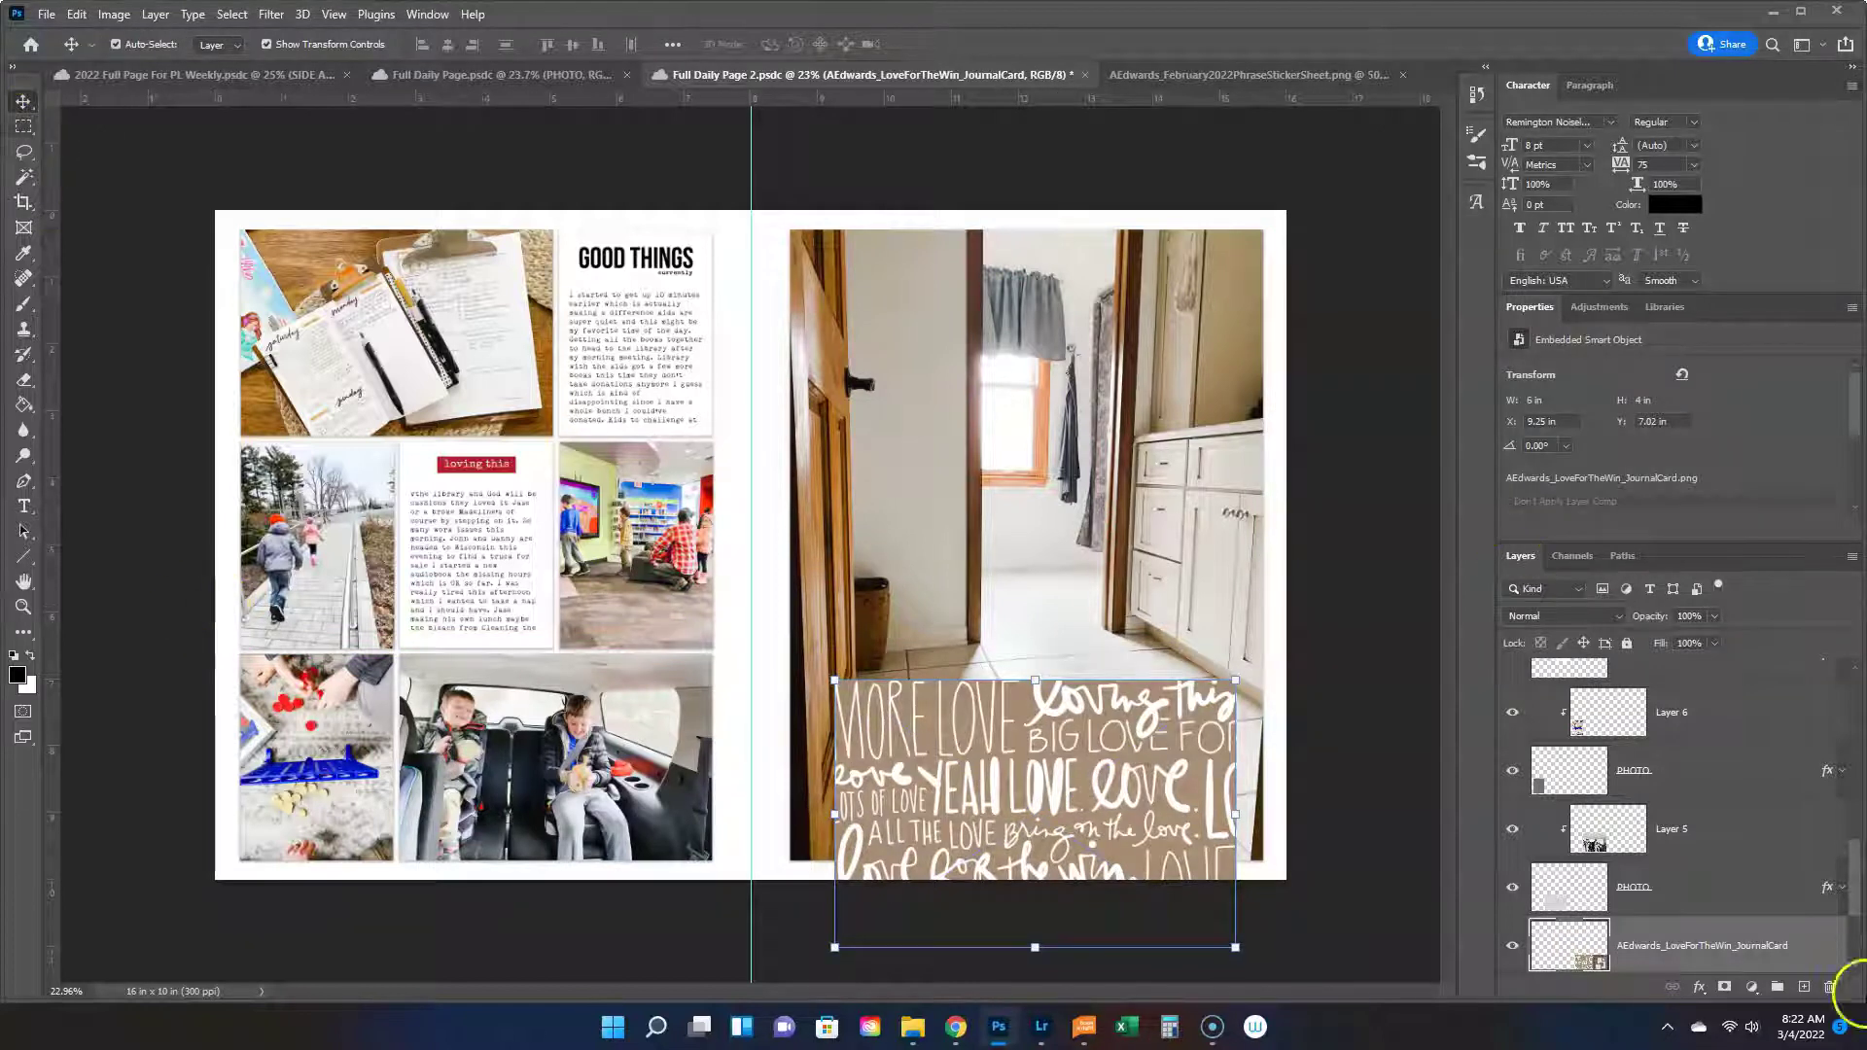
left_click(1804, 988)
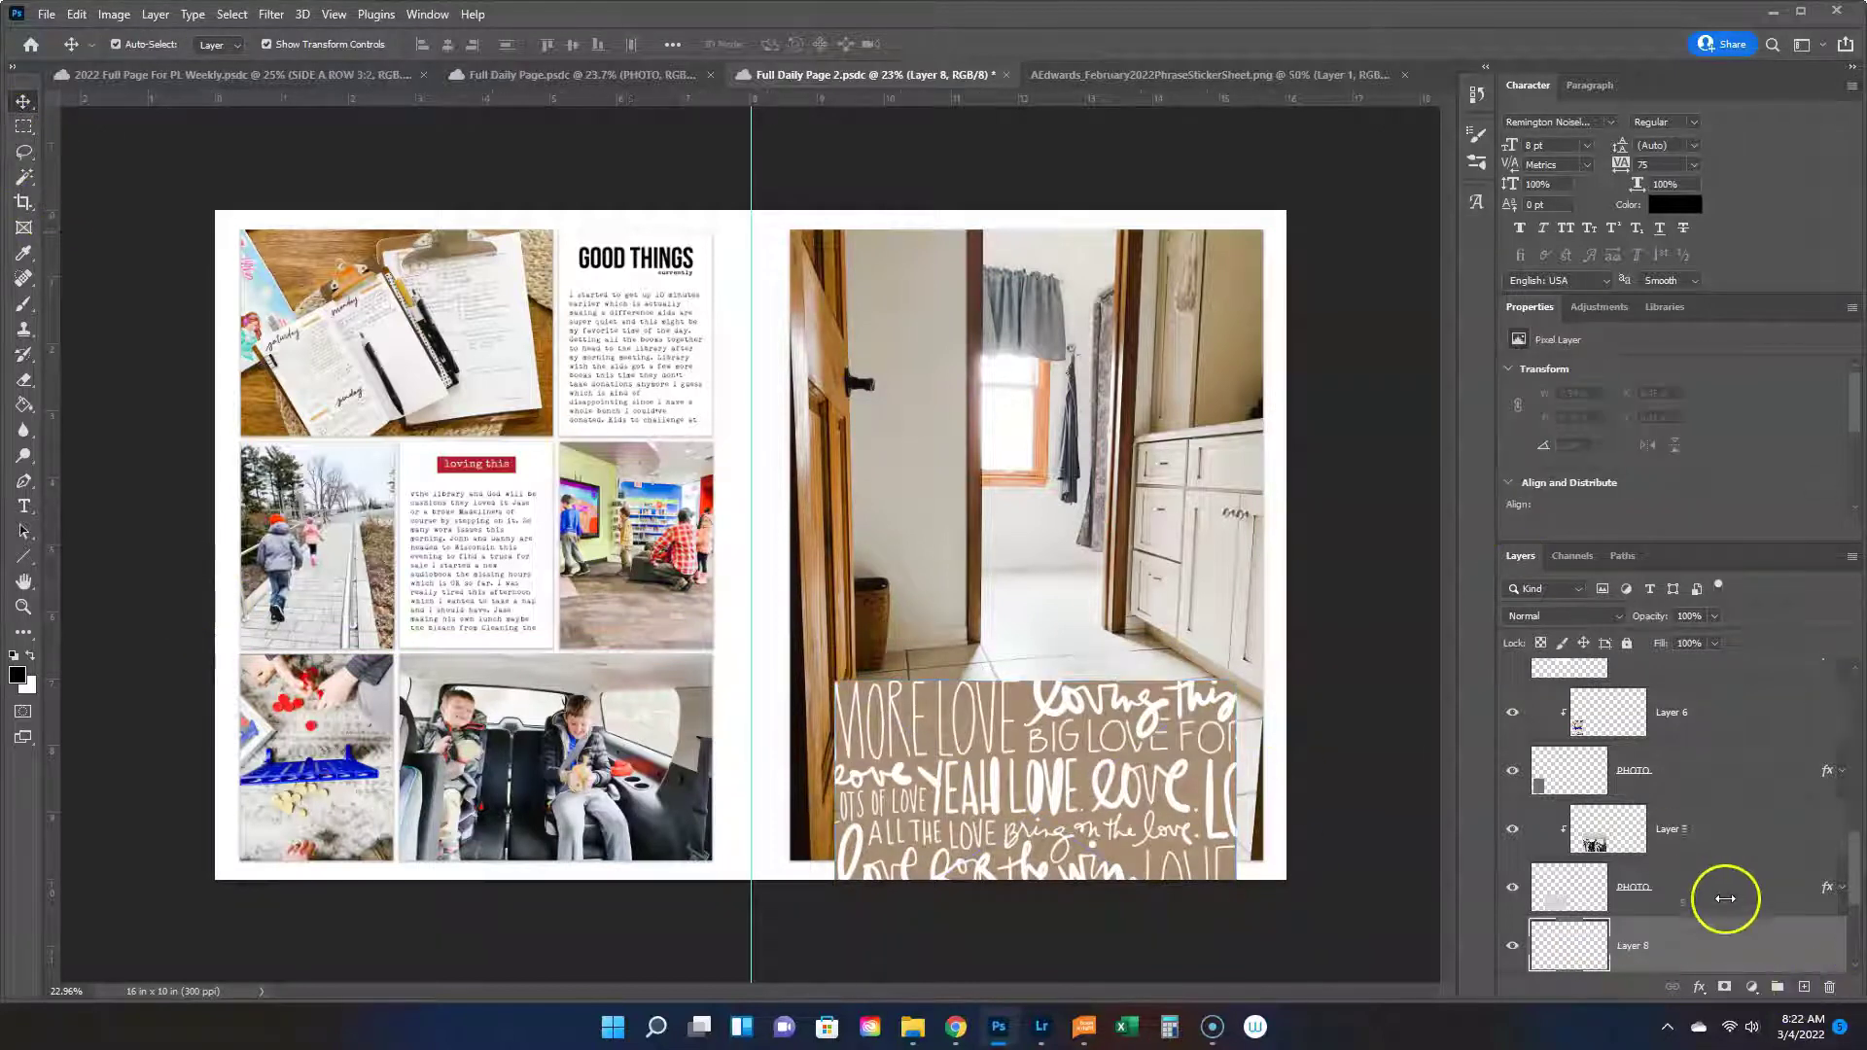
scroll(1727, 875, "up", 5)
scroll(1721, 836, "down", 5)
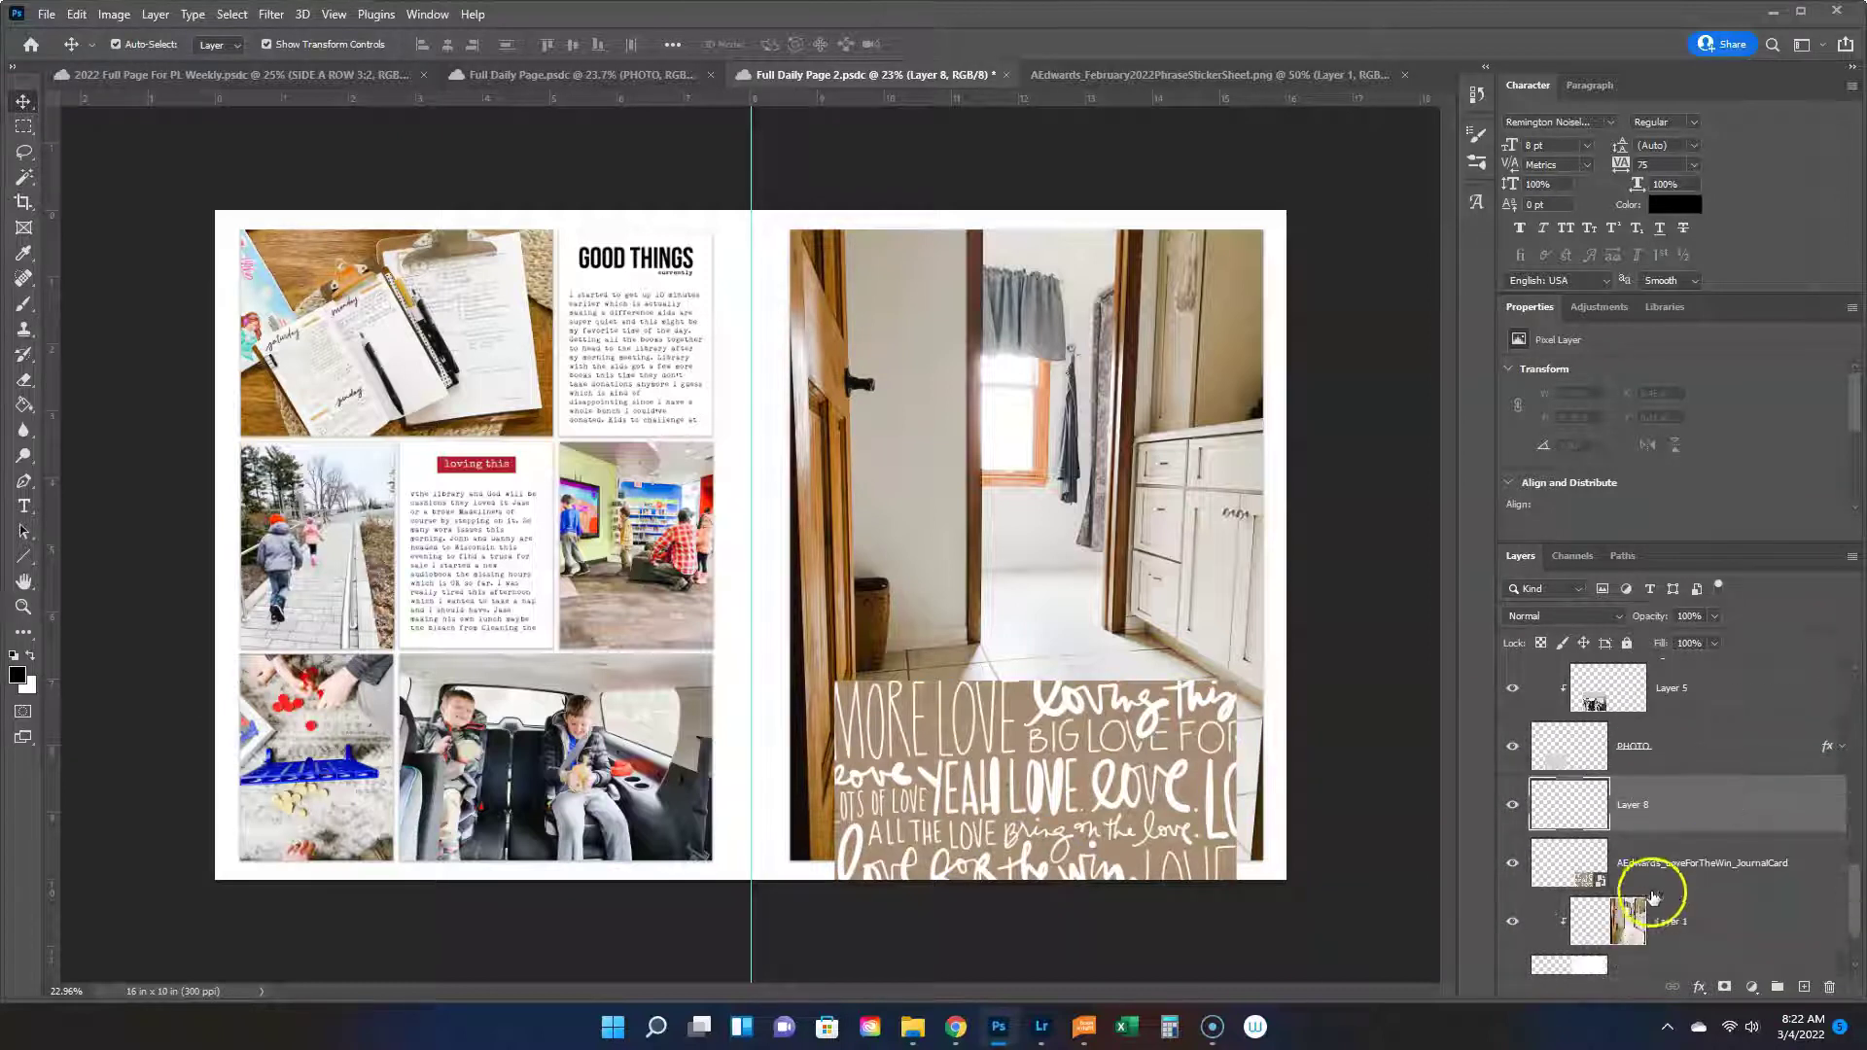
left_click(1692, 864)
left_click(1709, 888, "alt")
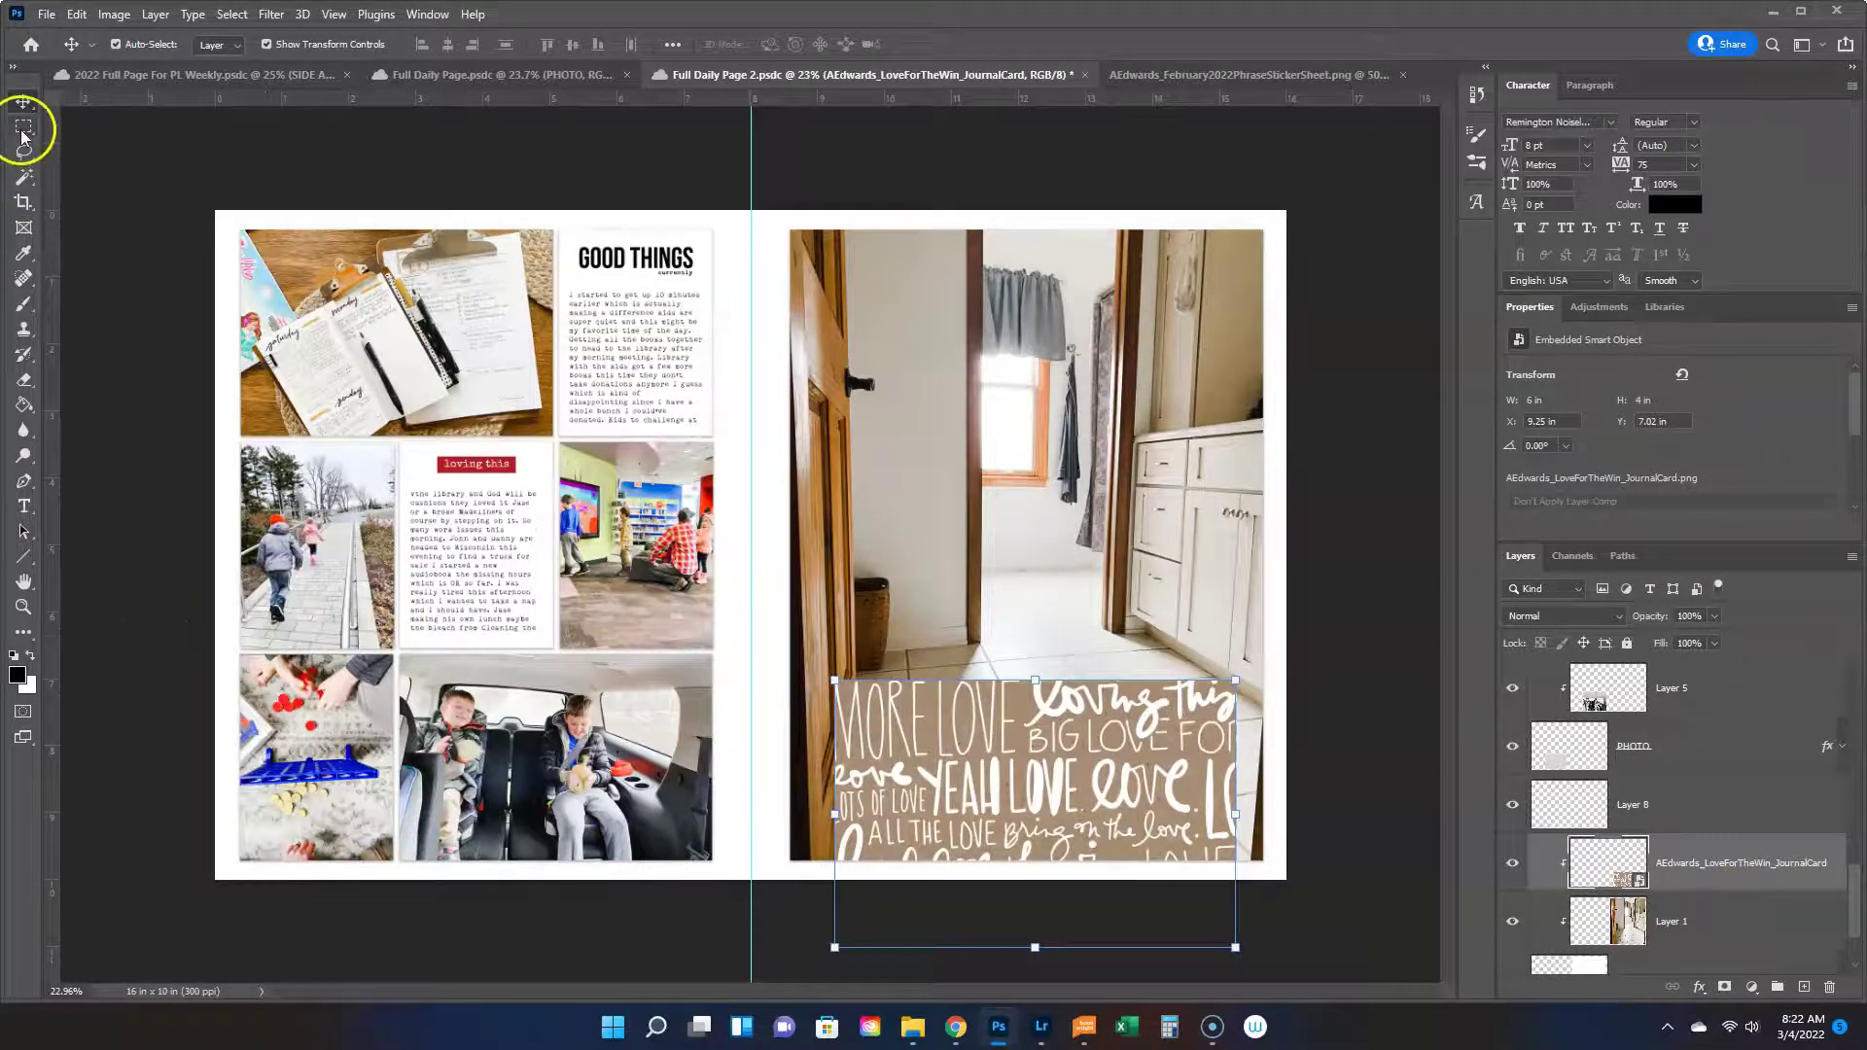
On a new layer, fill a rectangle over the card's lower part with white.
left_click(22, 126)
left_click(1804, 987)
left_click_drag(837, 757, 1237, 863)
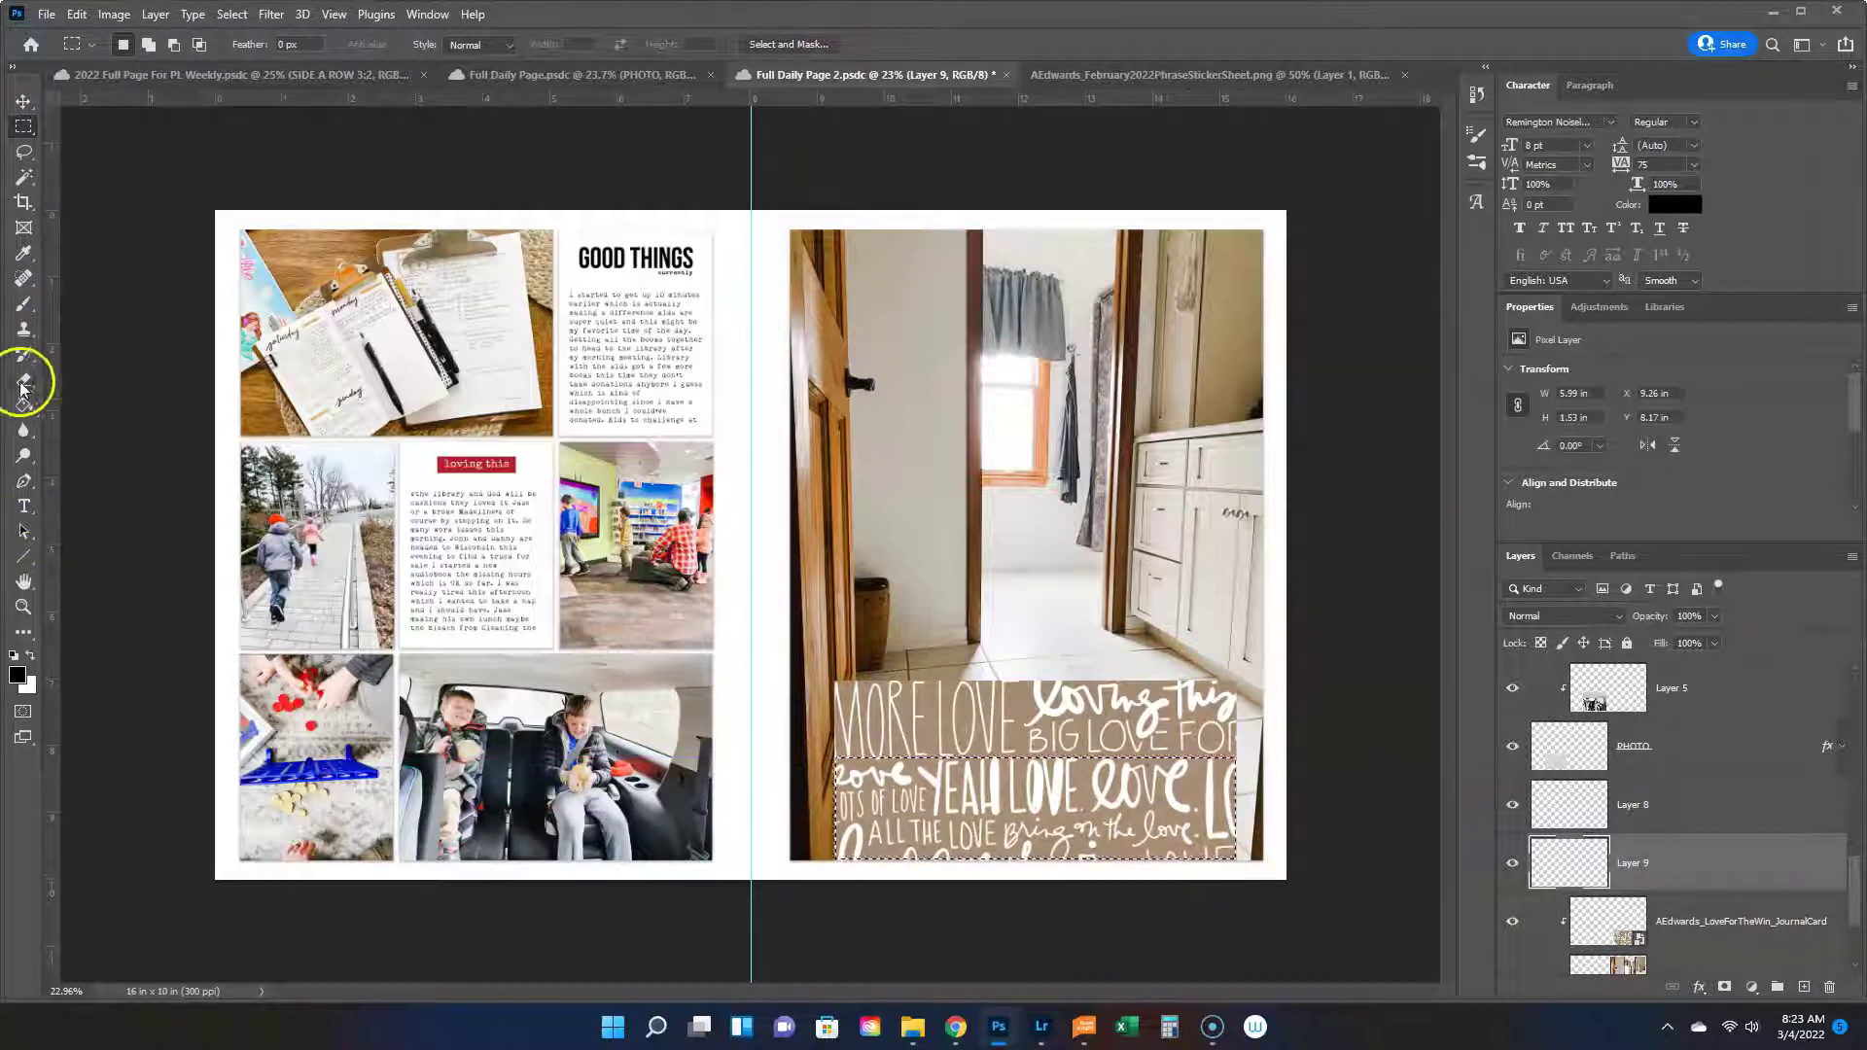
left_click(23, 405)
left_click(31, 657)
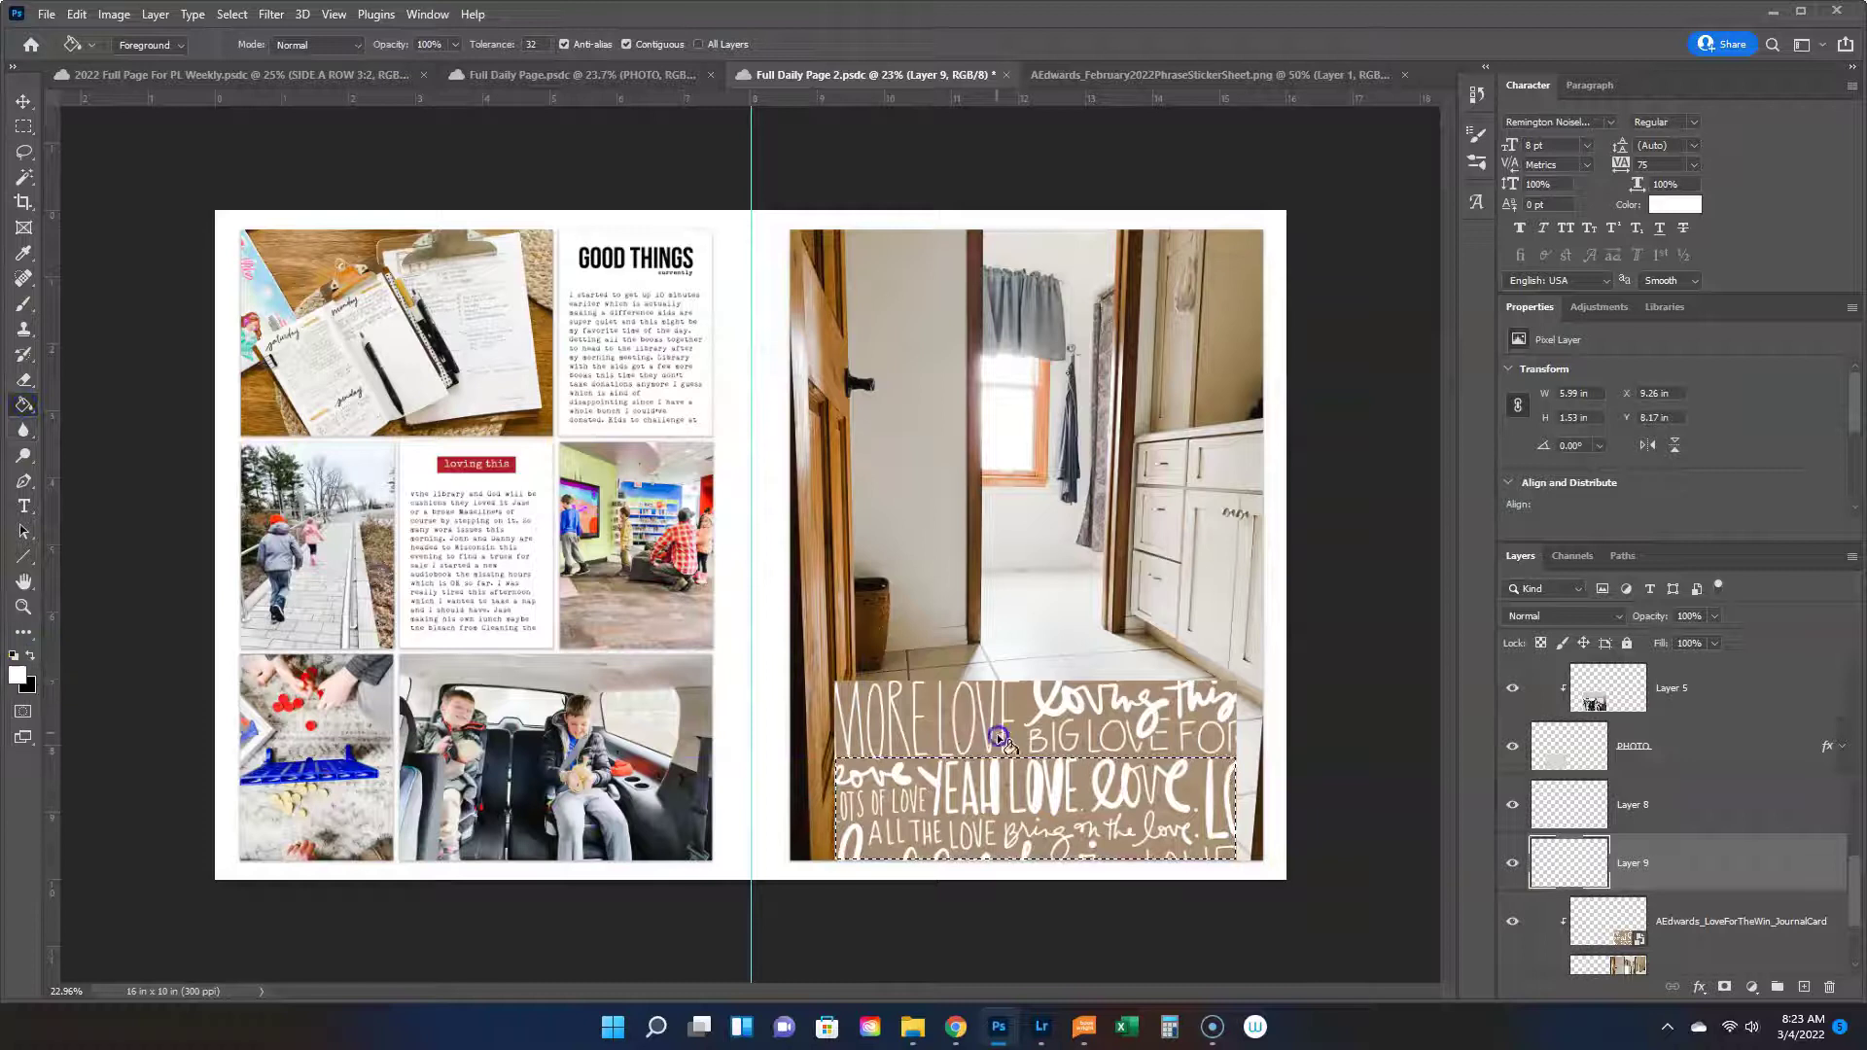
left_click(1028, 797)
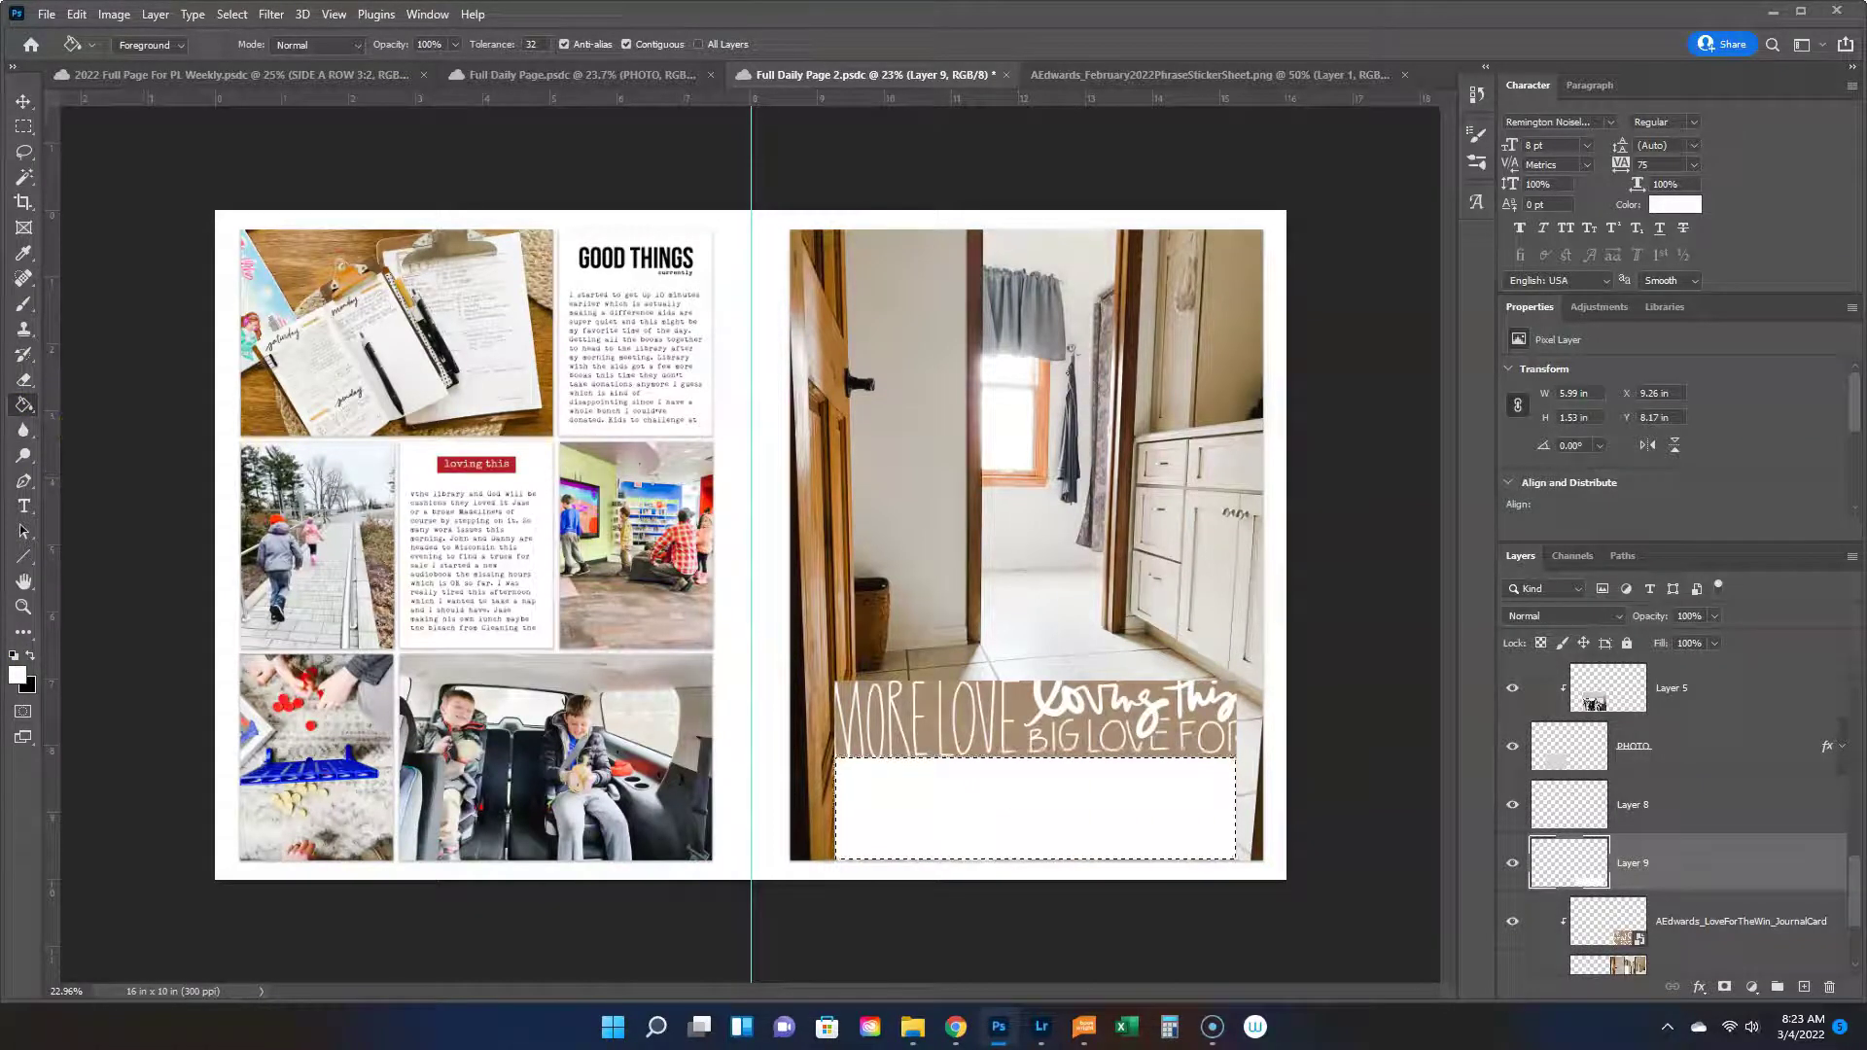
Draw a text box on the white block.
left_click(24, 101)
left_click(23, 506)
left_click_drag(853, 778, 1225, 848)
Copy the rest of the Trello recap and set the journaling text colour to black #000000.
mouse_move(1046, 1039)
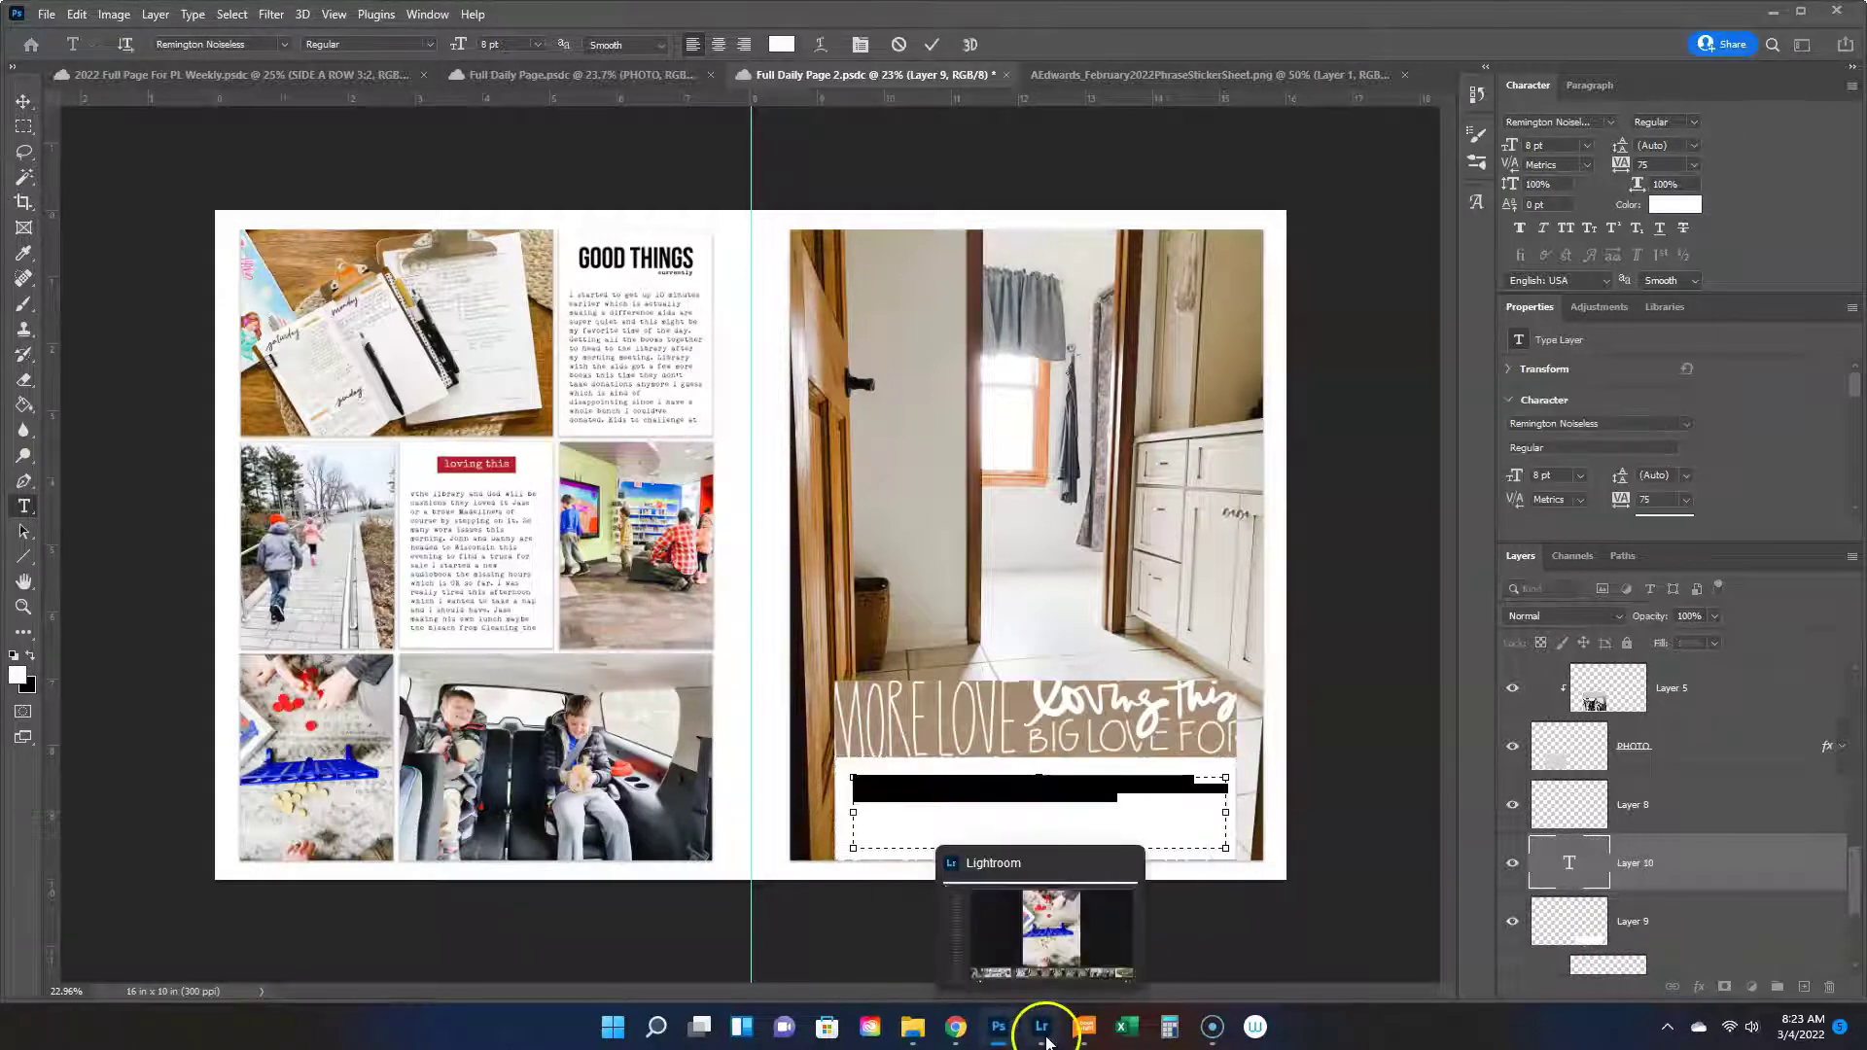
left_click(972, 1034)
left_click_drag(1002, 496, 1094, 698)
key("ctrl+c")
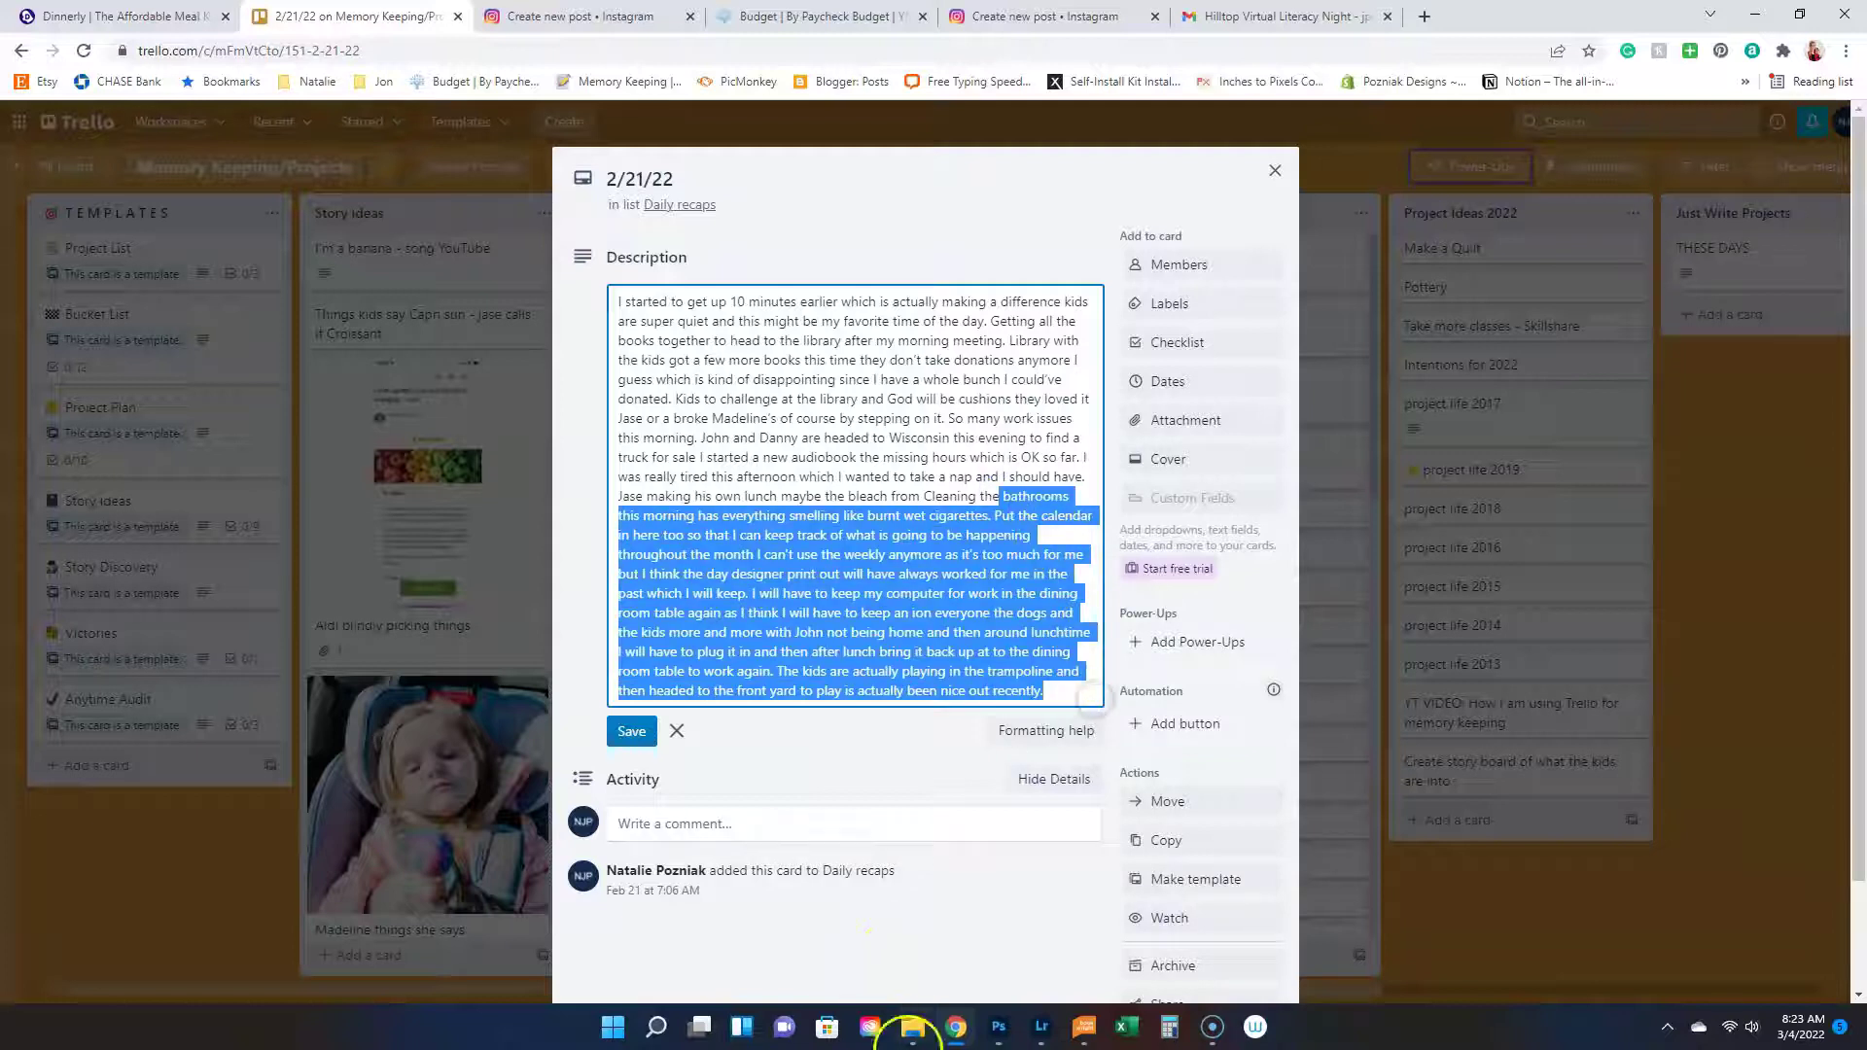
left_click(1000, 1029)
key("ctrl+v")
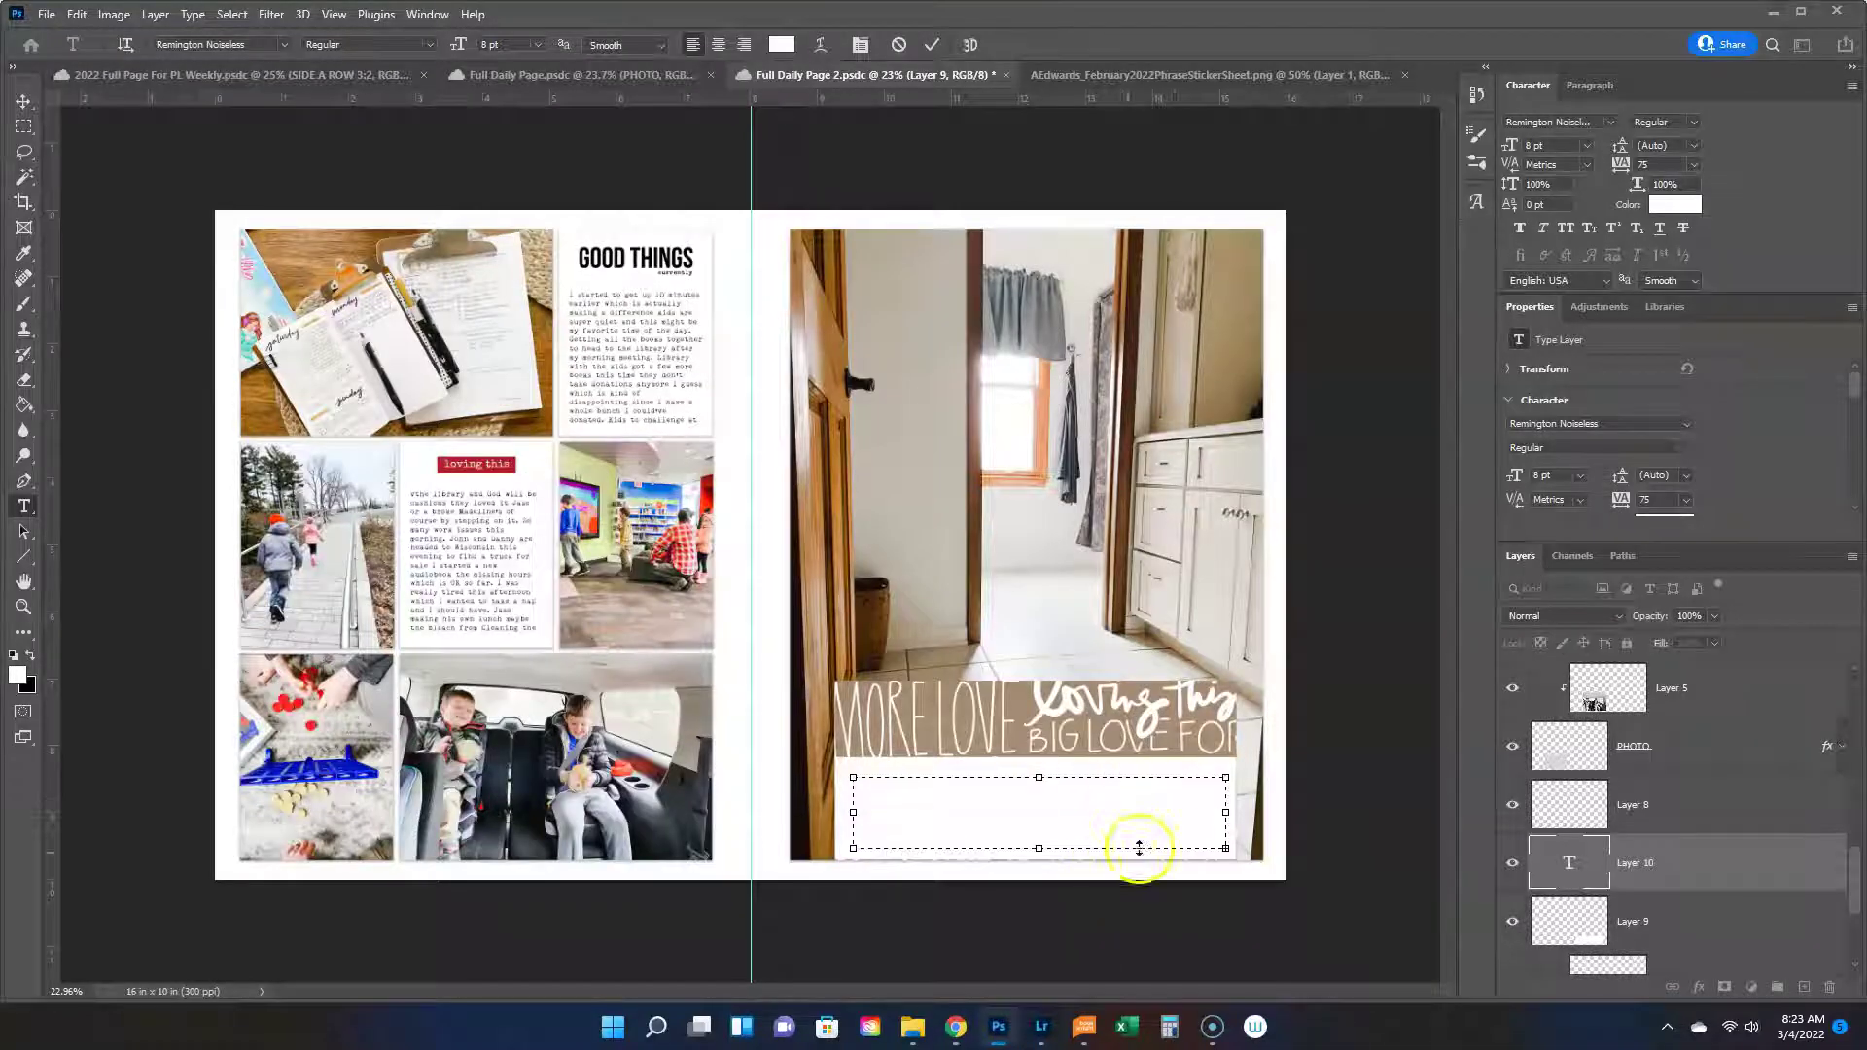
left_click(76, 13)
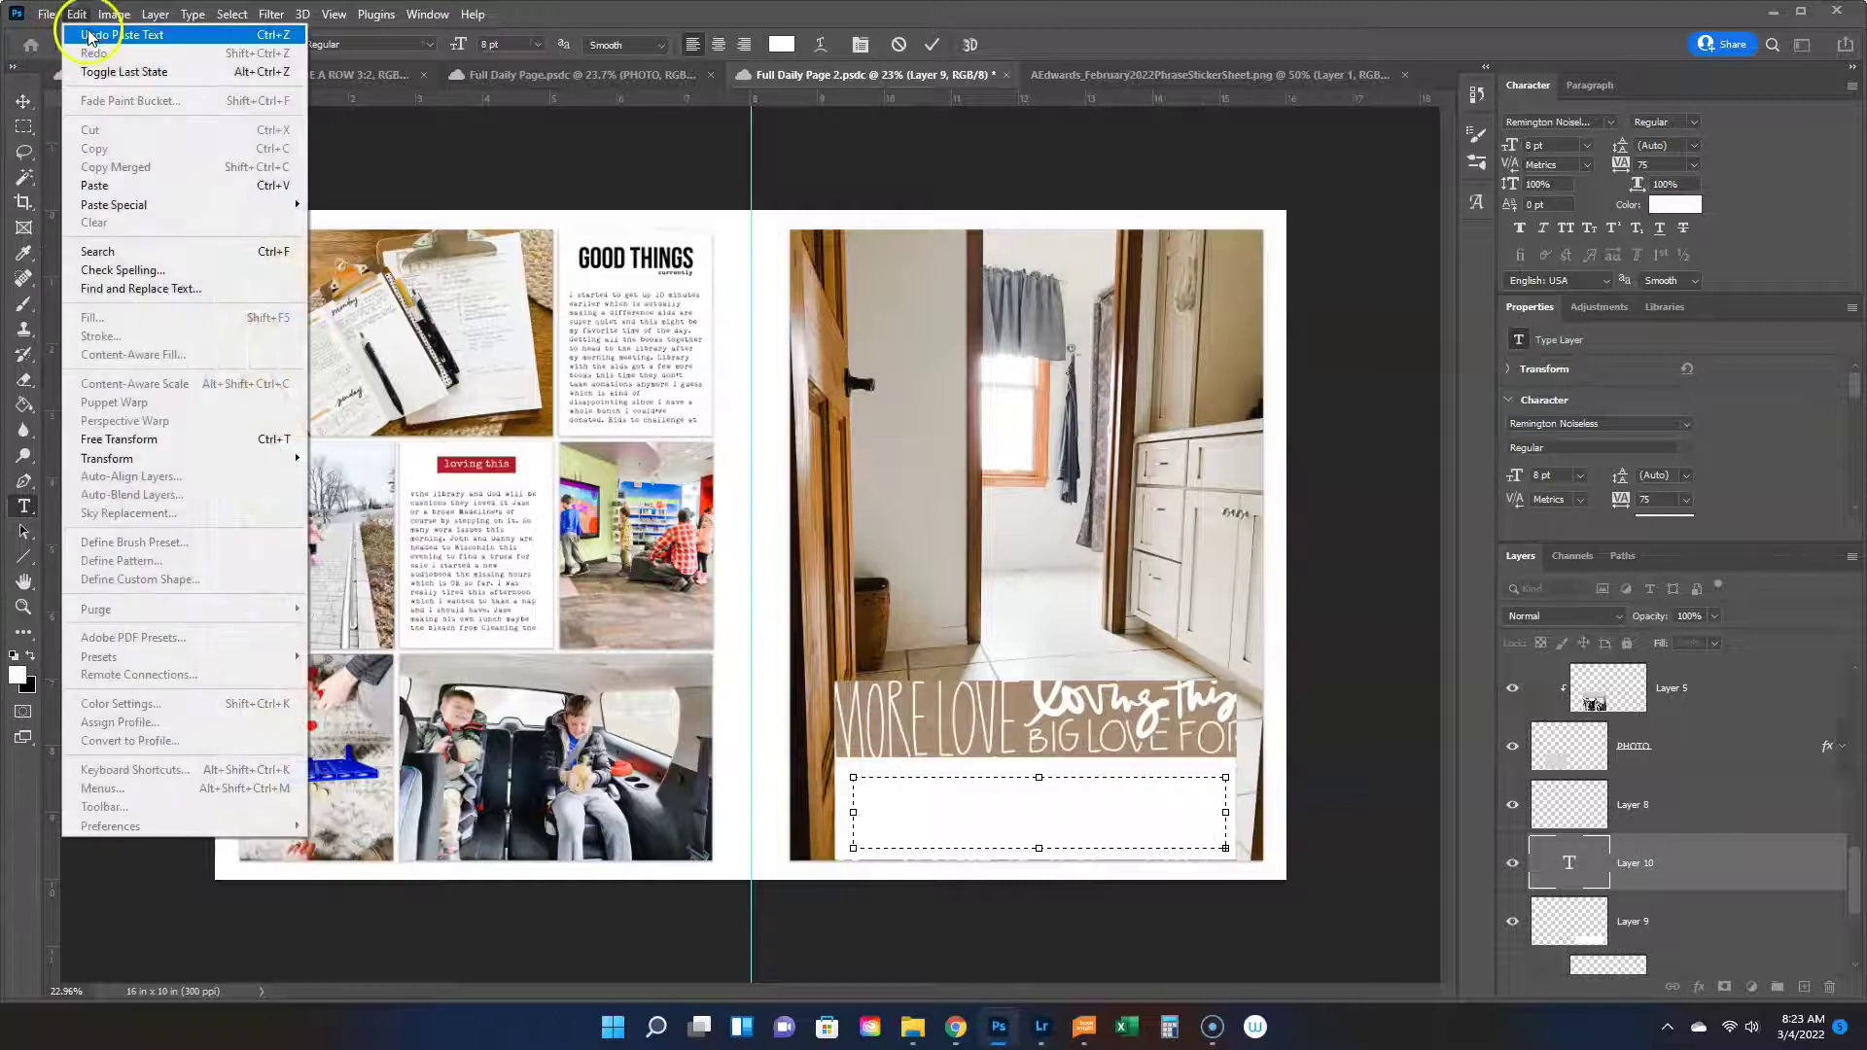
left_click(89, 37)
left_click(1674, 206)
left_click_drag(98, 435, 19, 526)
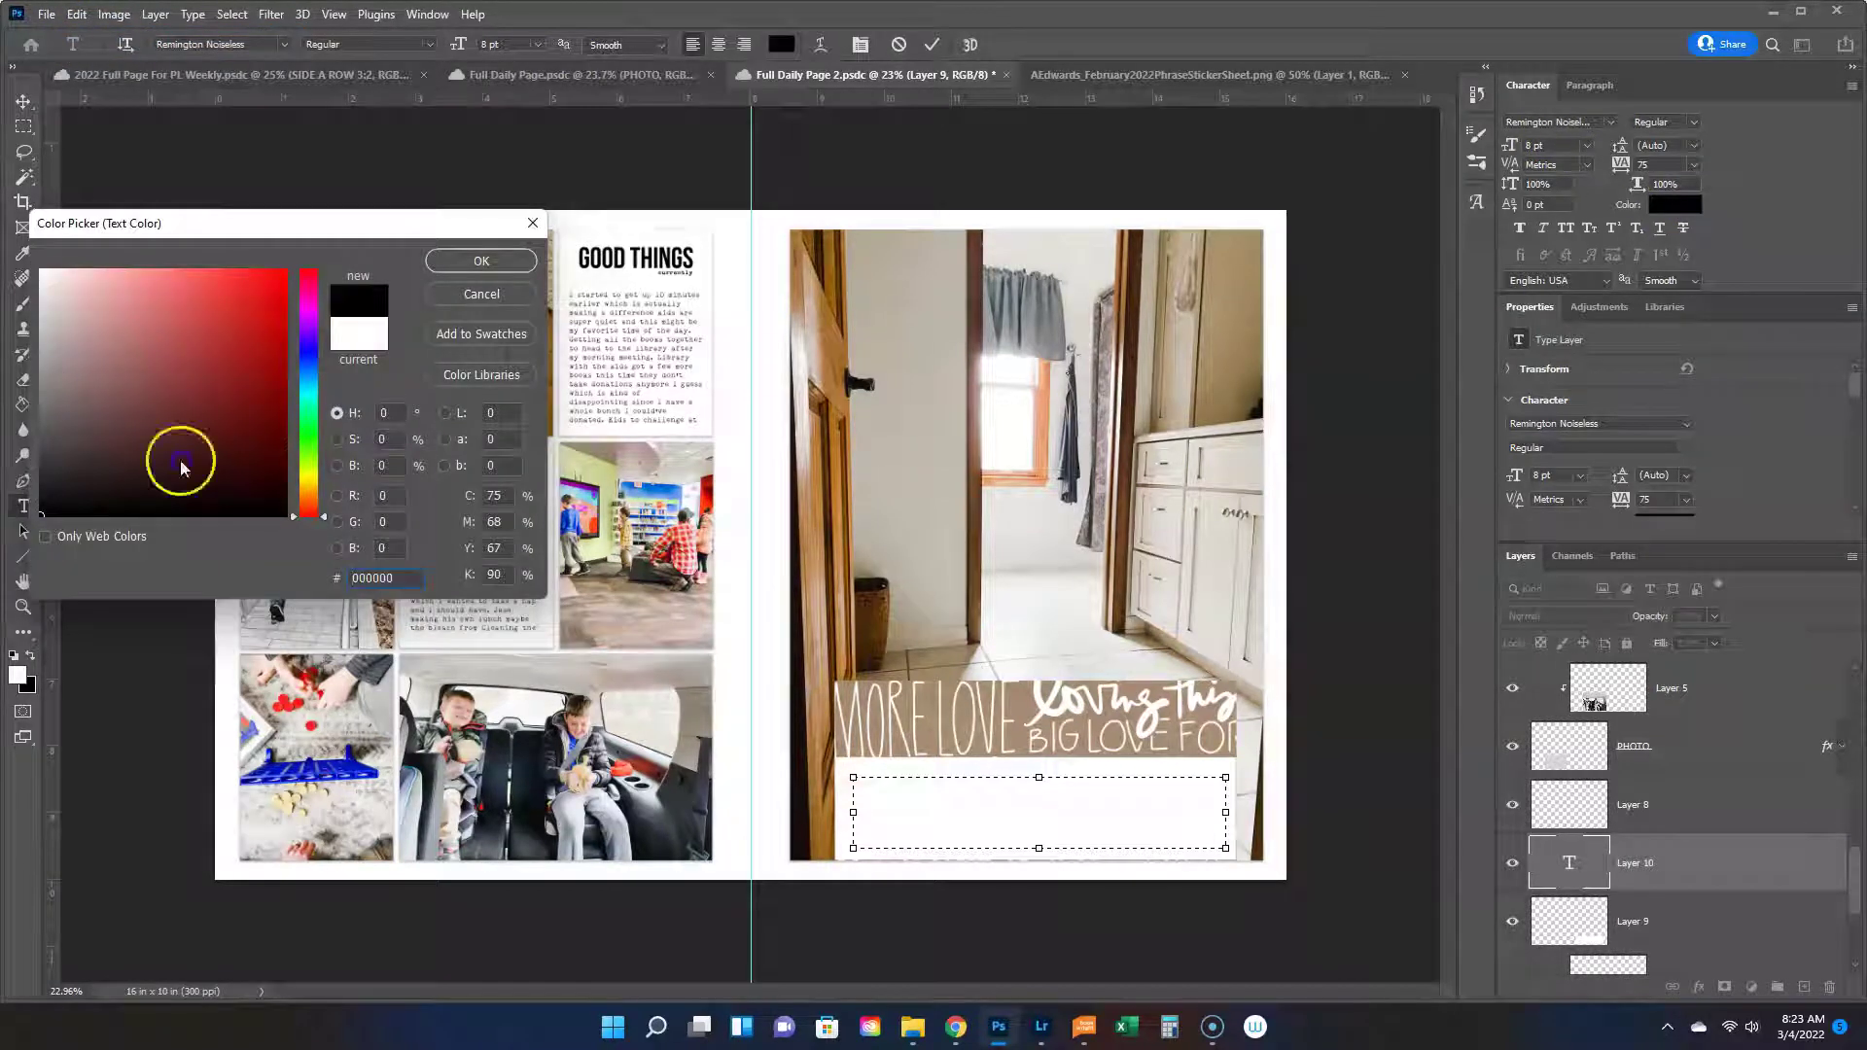
key("Return")
Make the text box taller so the paragraph fits, commit it, and nudge it down.
left_click(1128, 819)
left_click_drag(1037, 775, 1037, 763)
key("ctrl+Return")
left_click(844, 809)
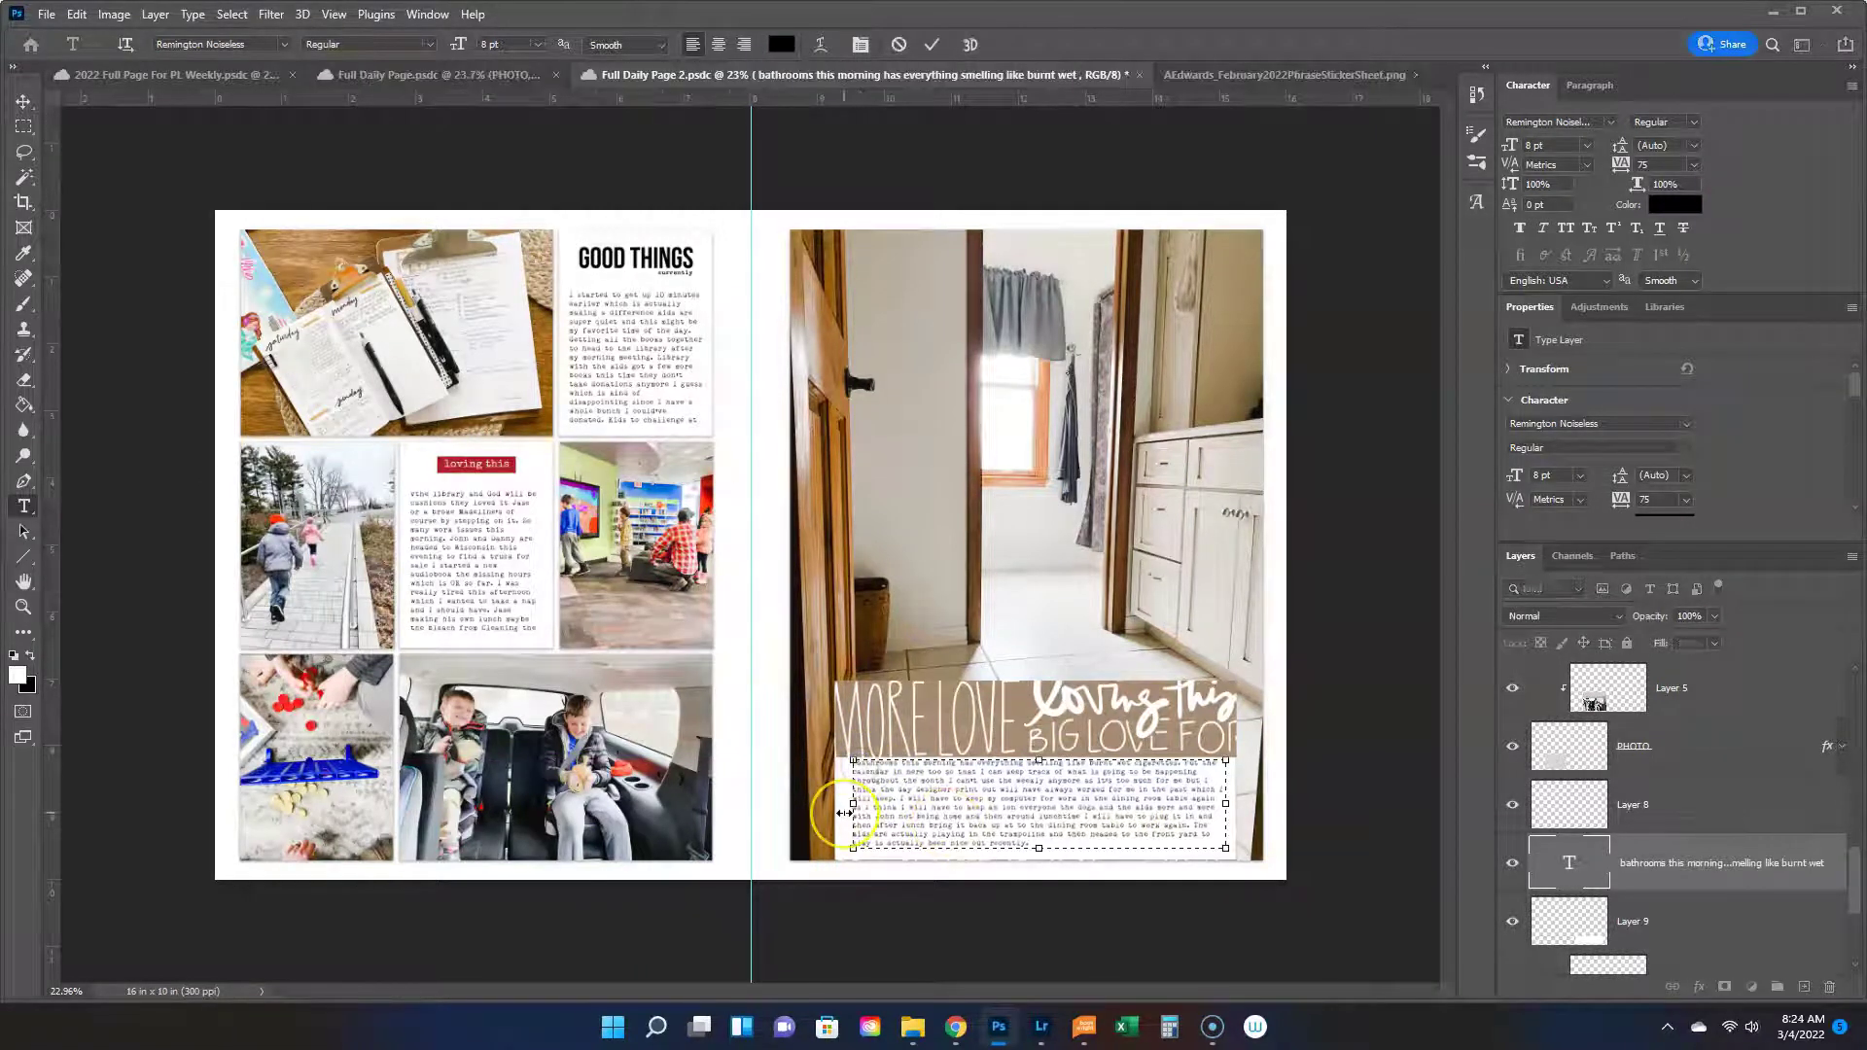
left_click(23, 104)
left_click_drag(1034, 803, 1035, 806)
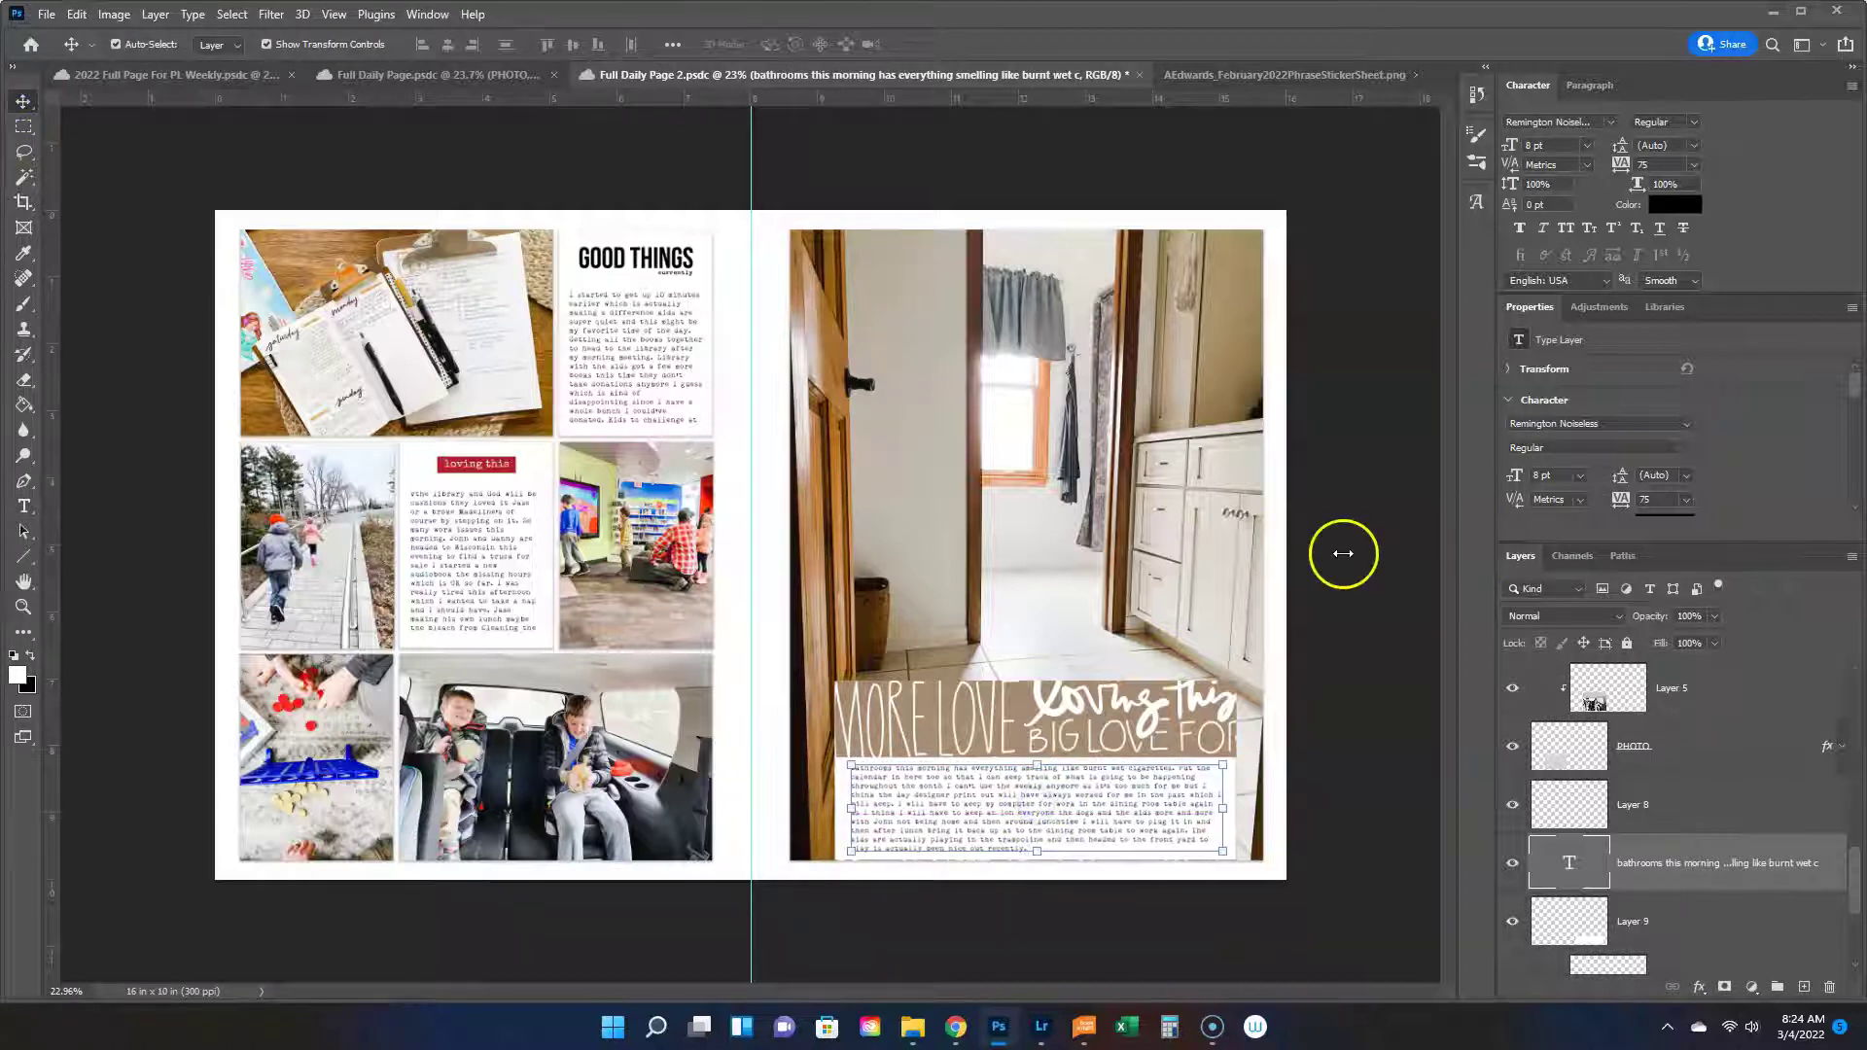
left_click(166, 188)
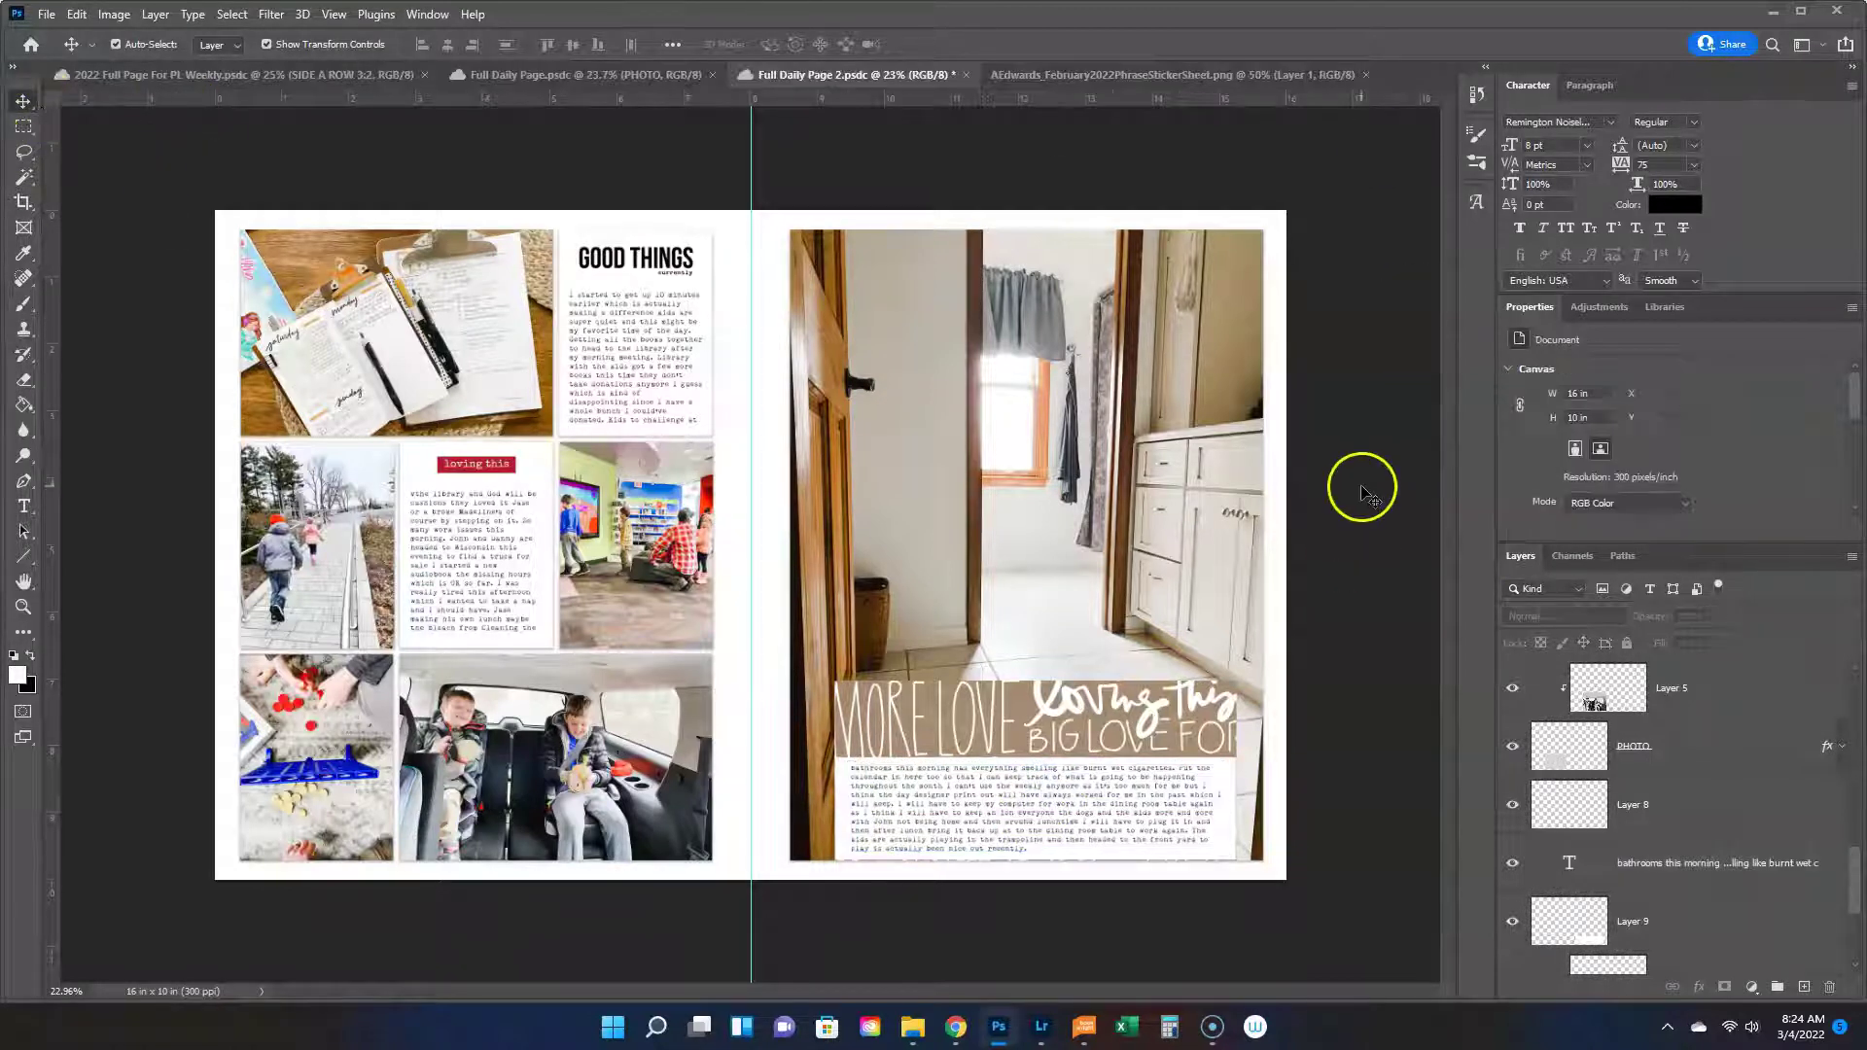
Add a Drop Shadow layer style to the LoveForTheWin journal card.
left_click(1117, 734)
left_click(1699, 987)
left_click(1715, 970)
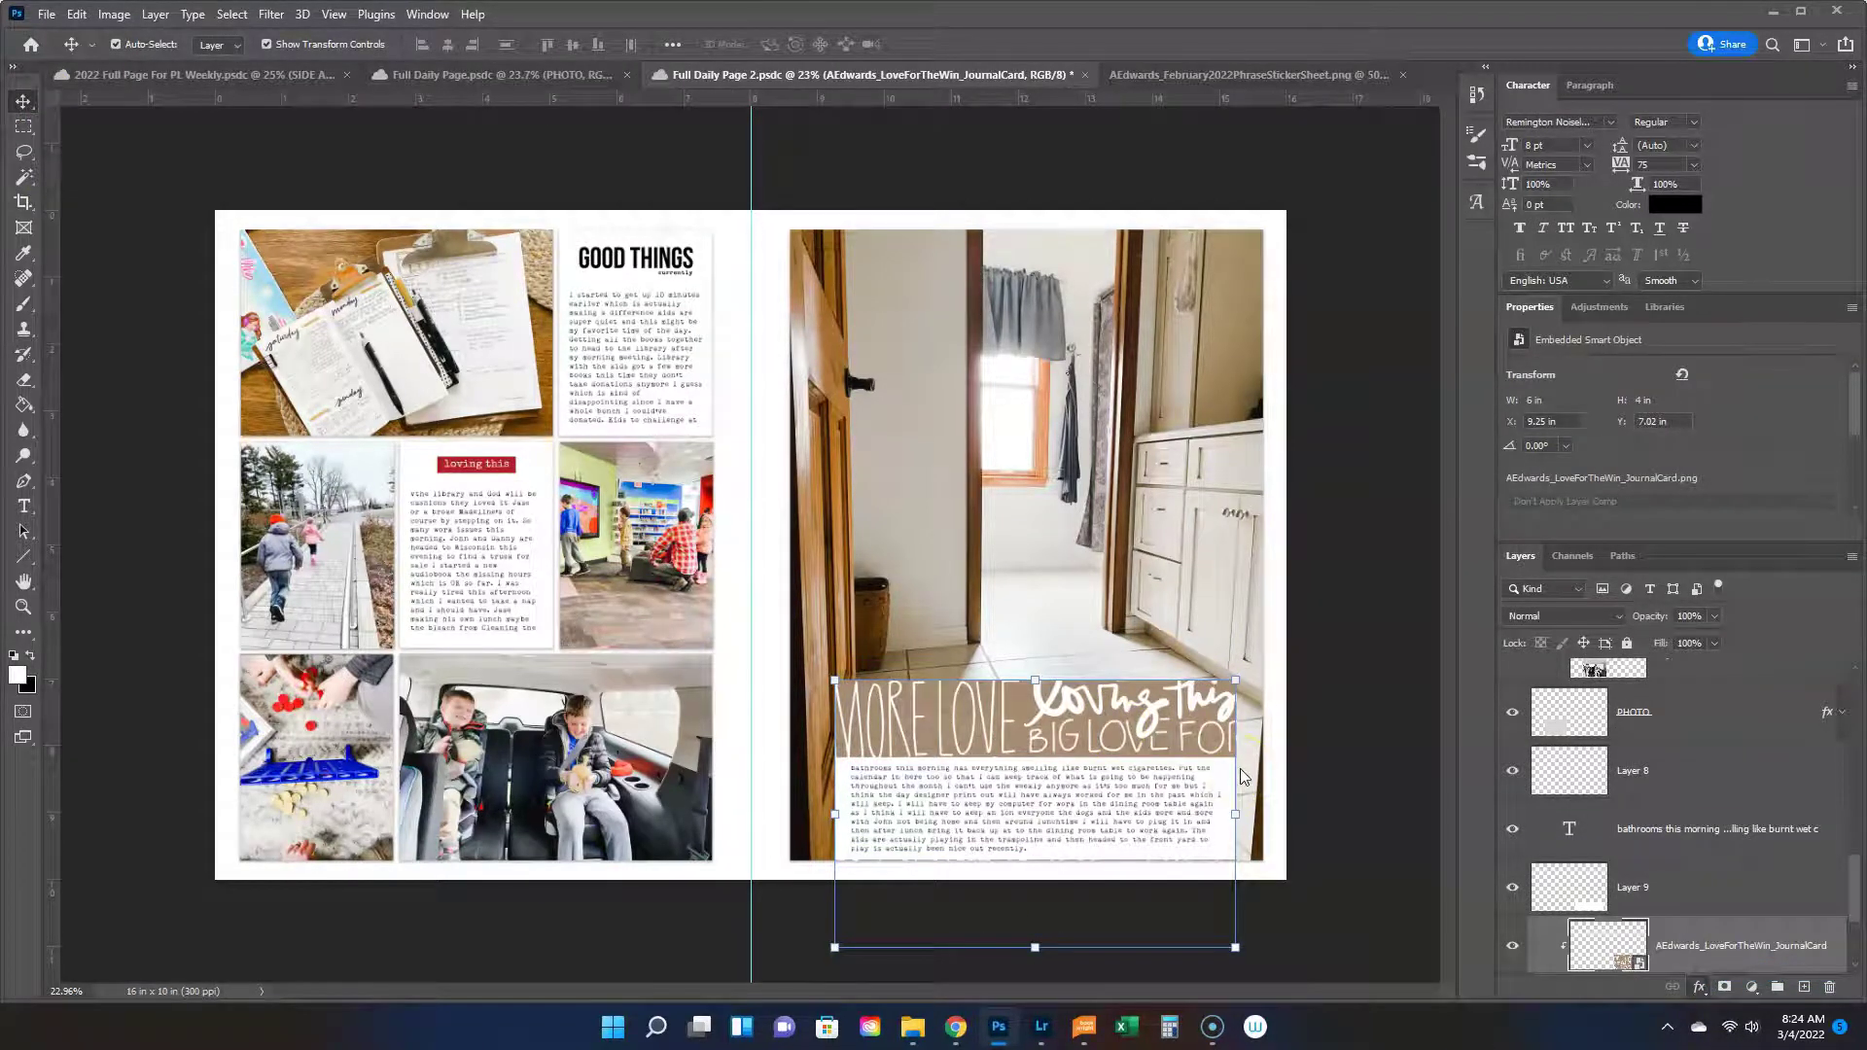
left_click(1206, 581)
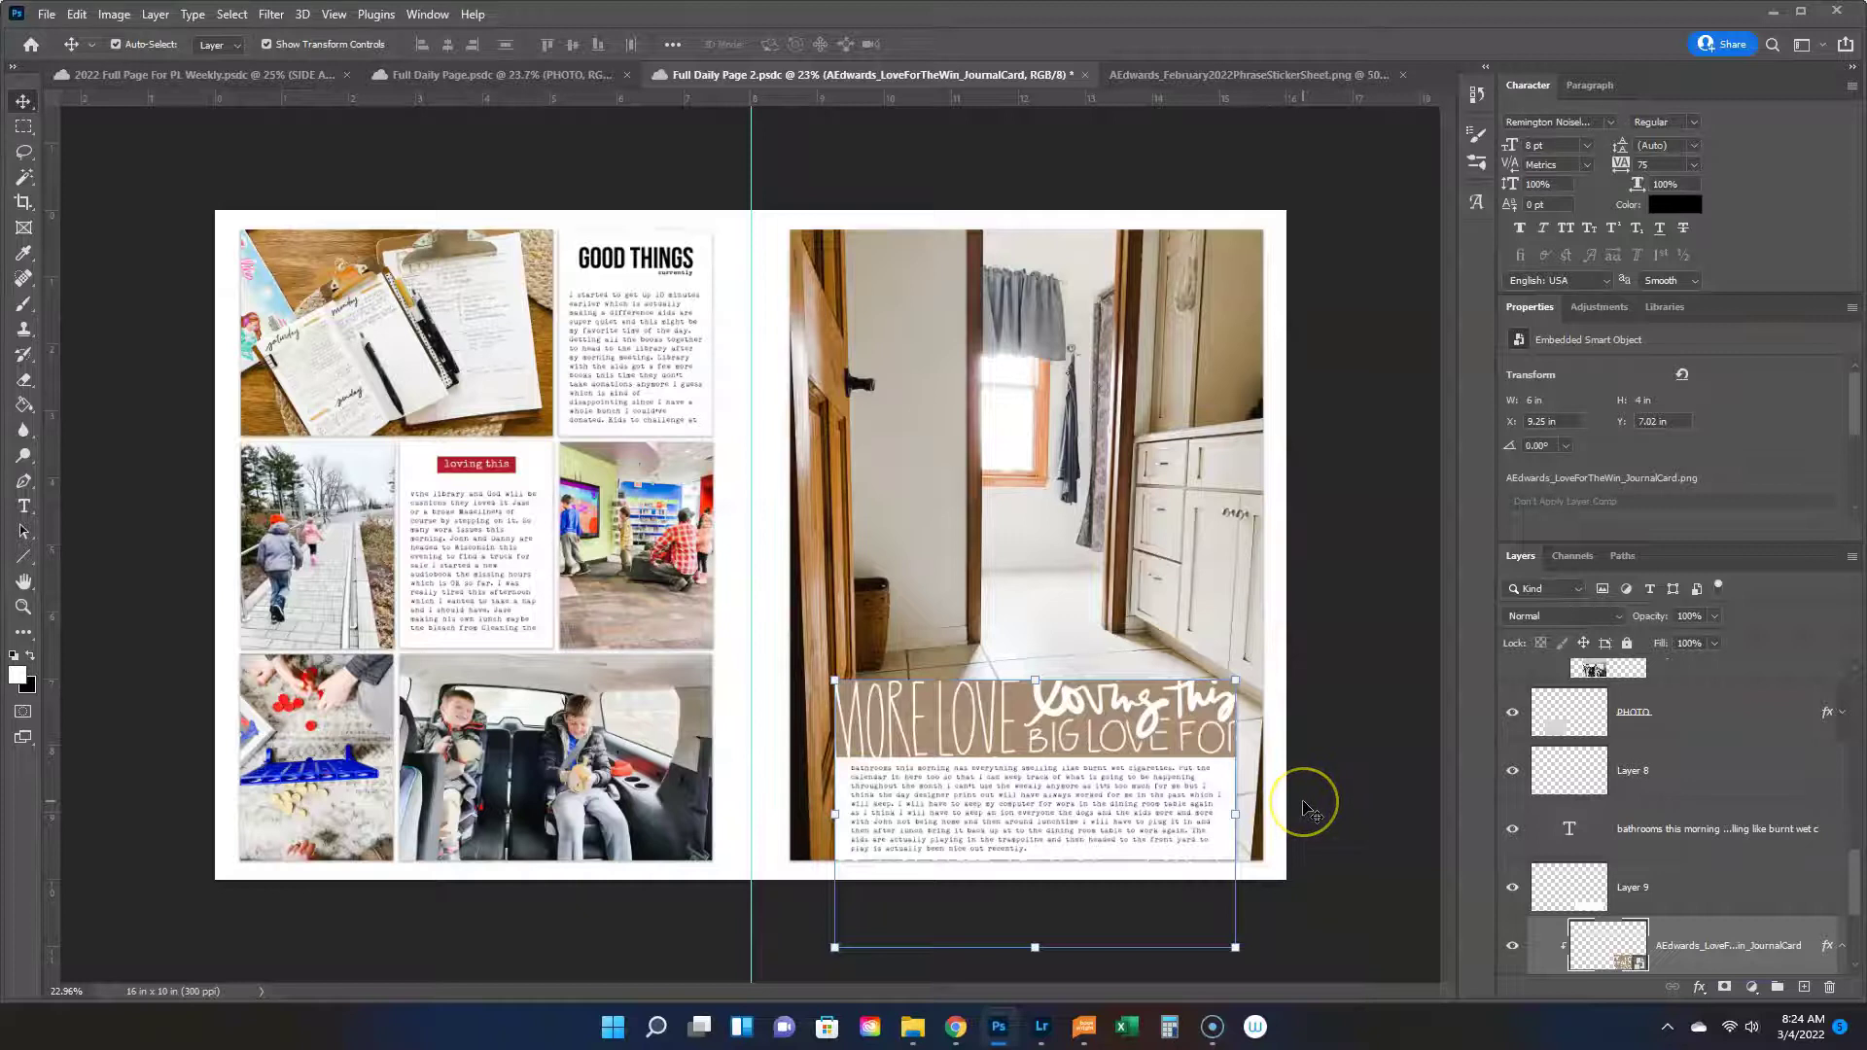
Stretch the white card down to cover all the journaling and reposition the text.
scroll(1303, 807, "up", 3)
left_click(1325, 842)
left_click_drag(1326, 842, 1328, 848)
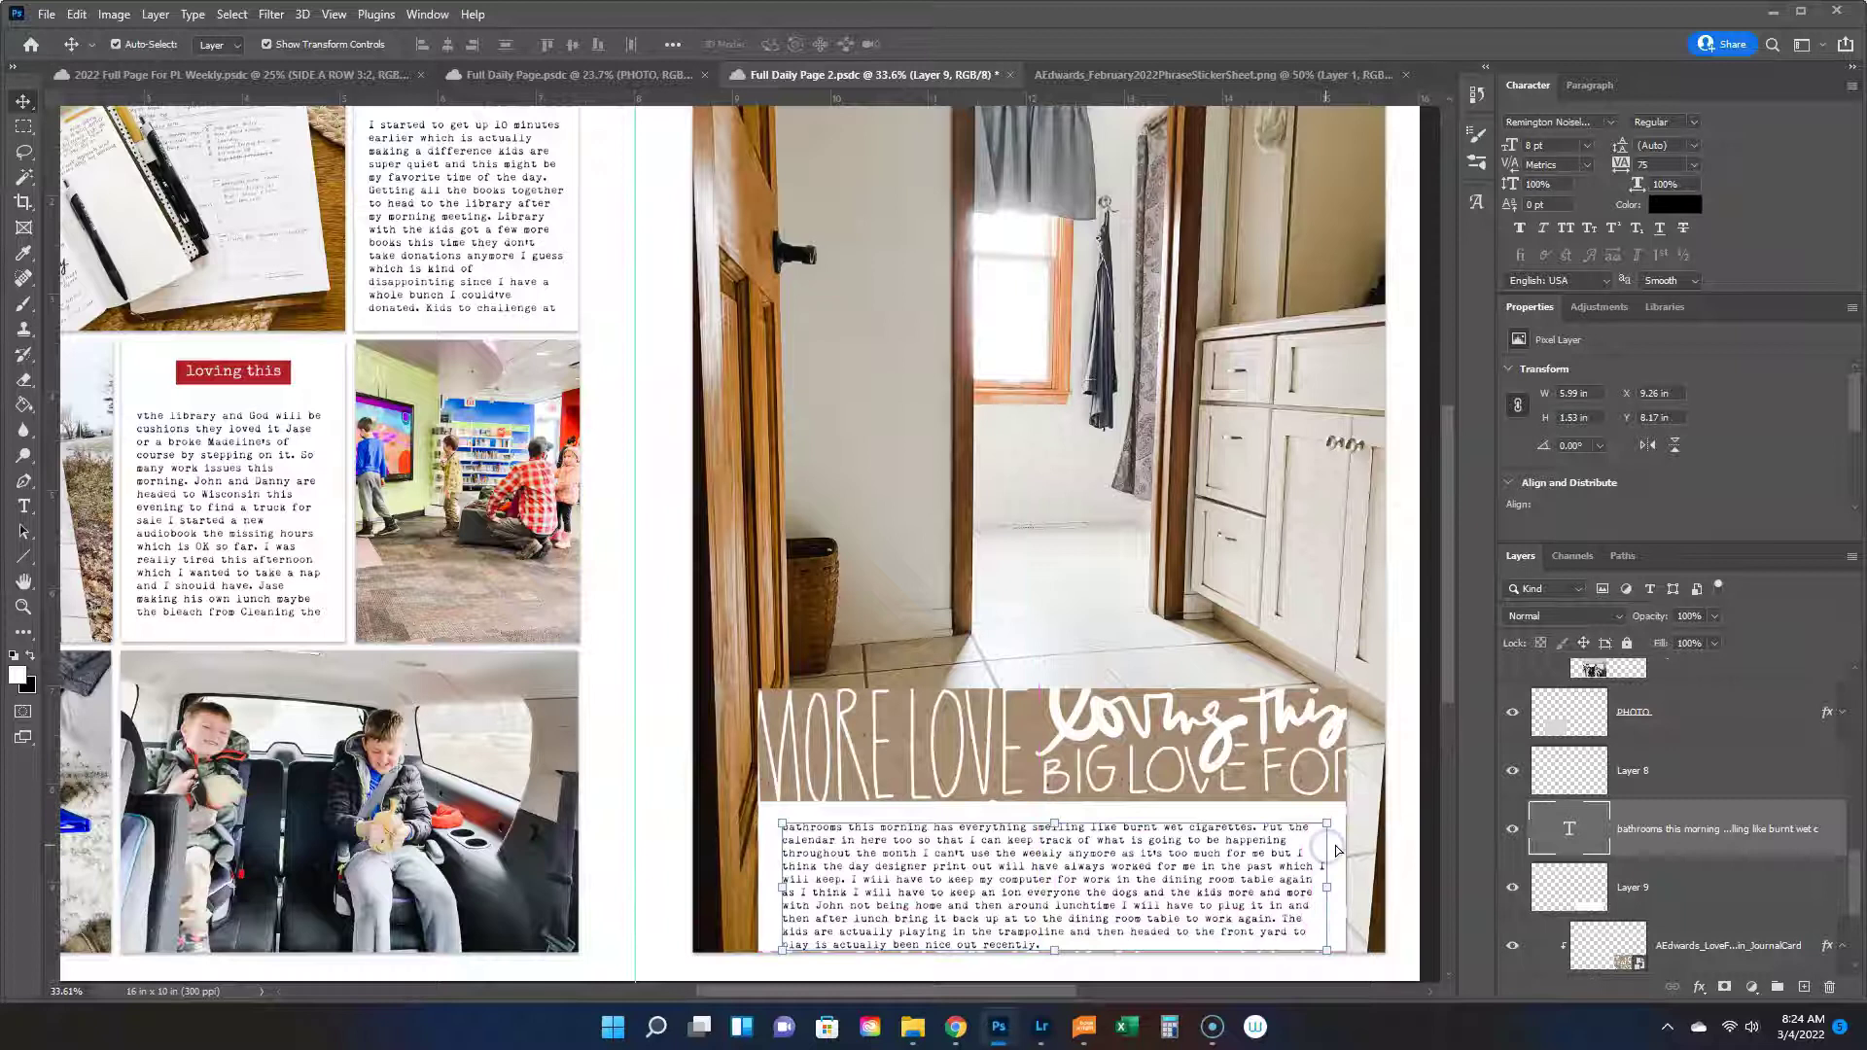
left_click(1687, 889)
left_click_drag(1053, 950, 1052, 956)
left_click(1399, 762)
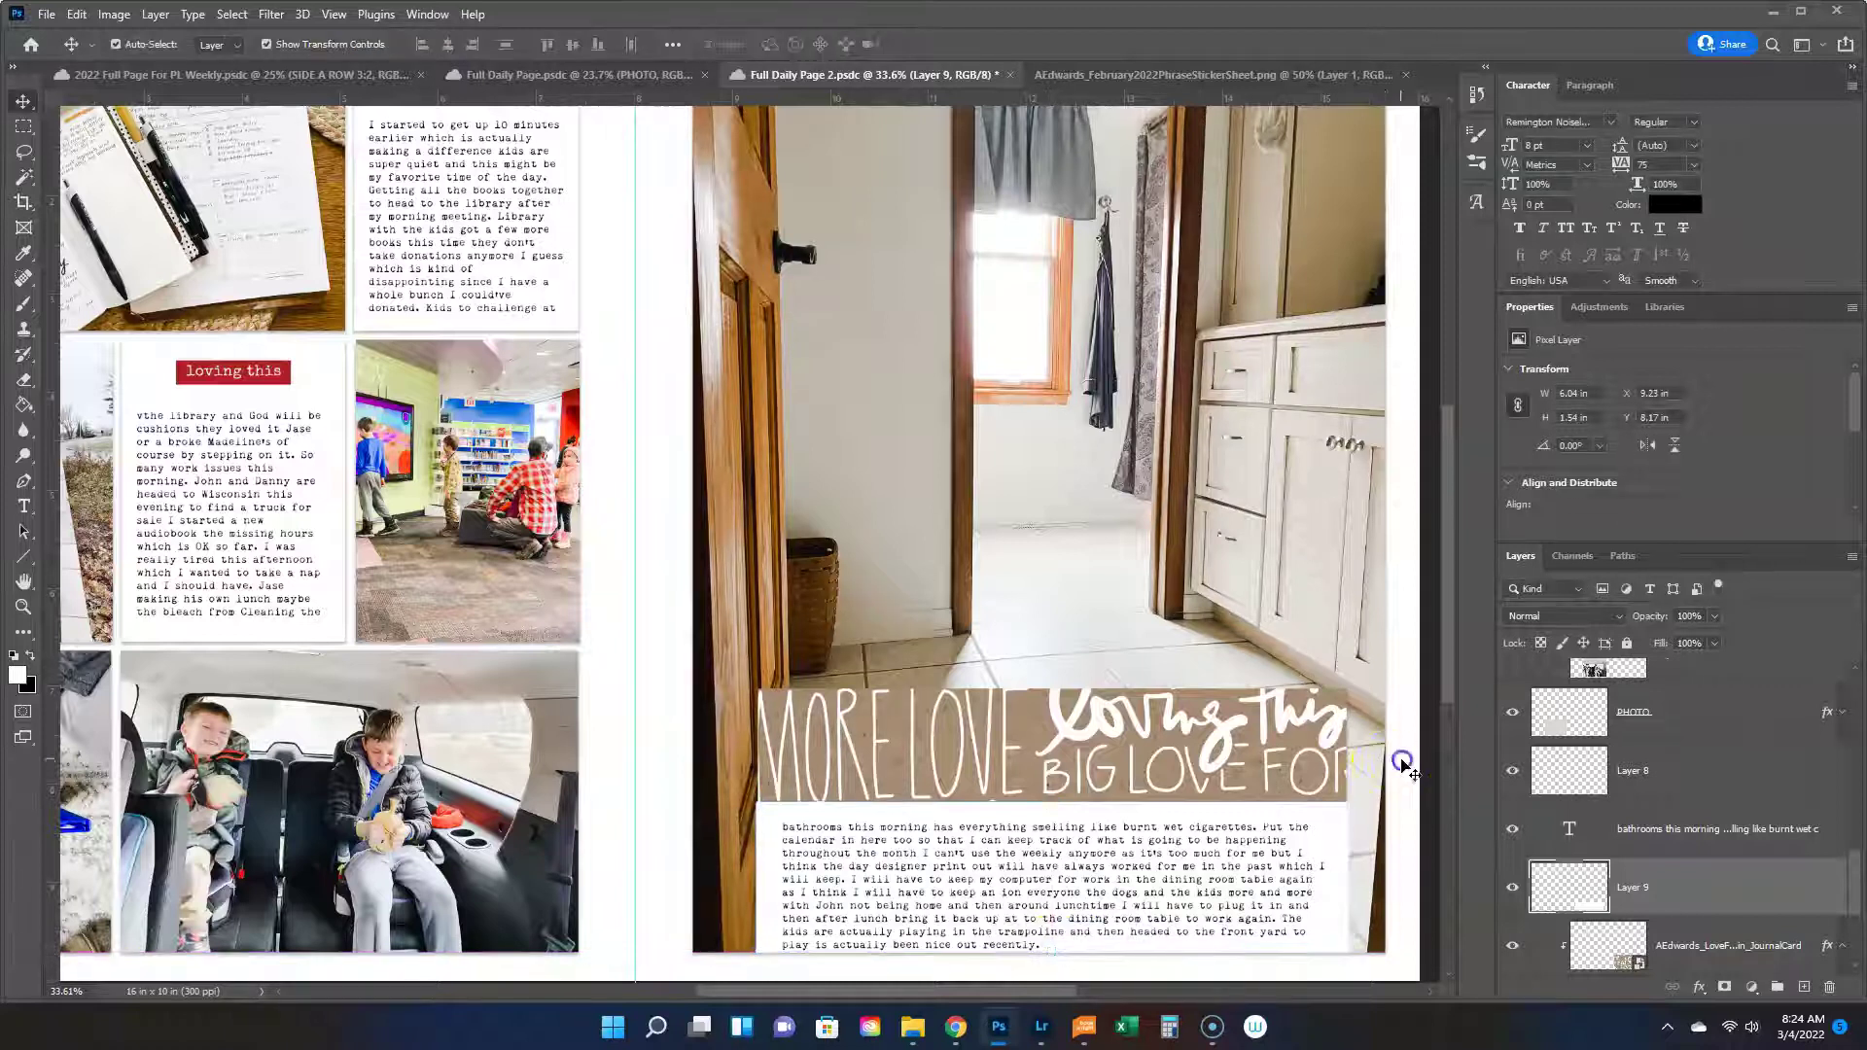
left_click(1401, 761)
left_click_drag(1055, 893, 1055, 883)
Deselect everything and start saving a copy of the spread.
scroll(1245, 609, "down", 5)
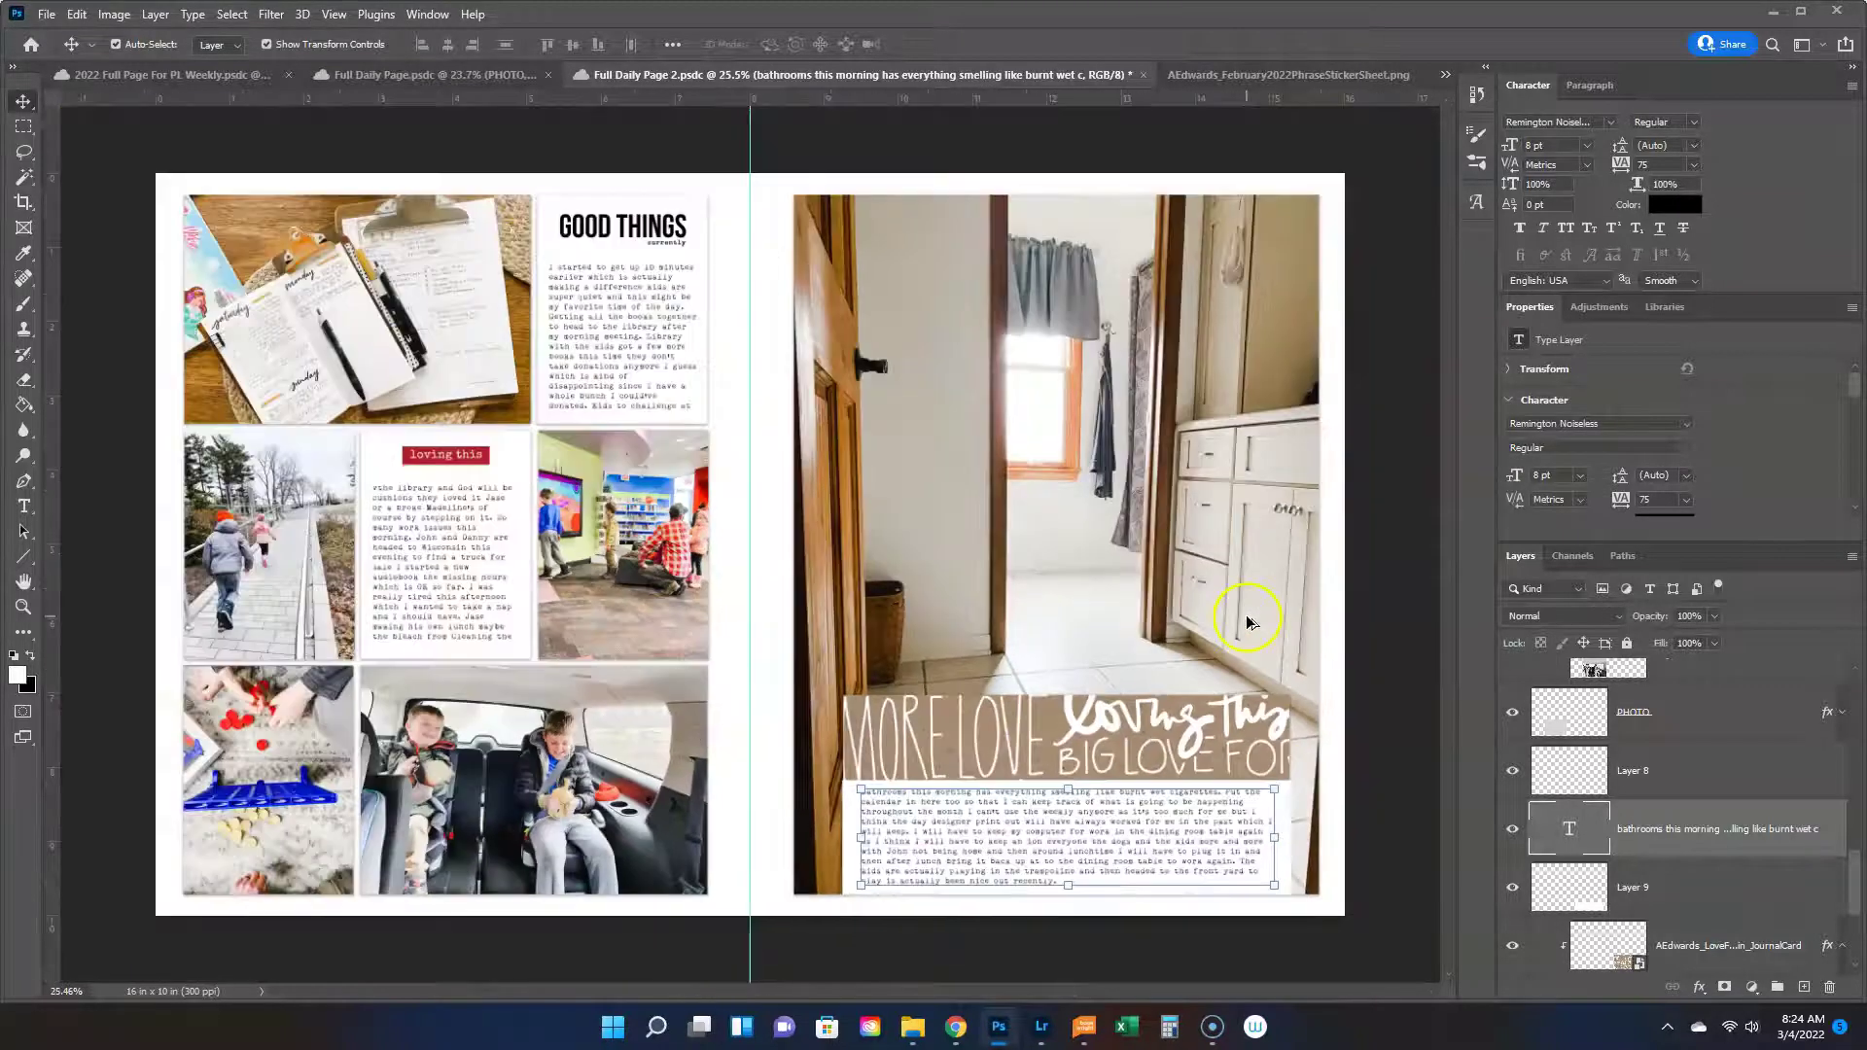
left_click(1296, 555)
left_click(46, 14)
left_click(842, 376)
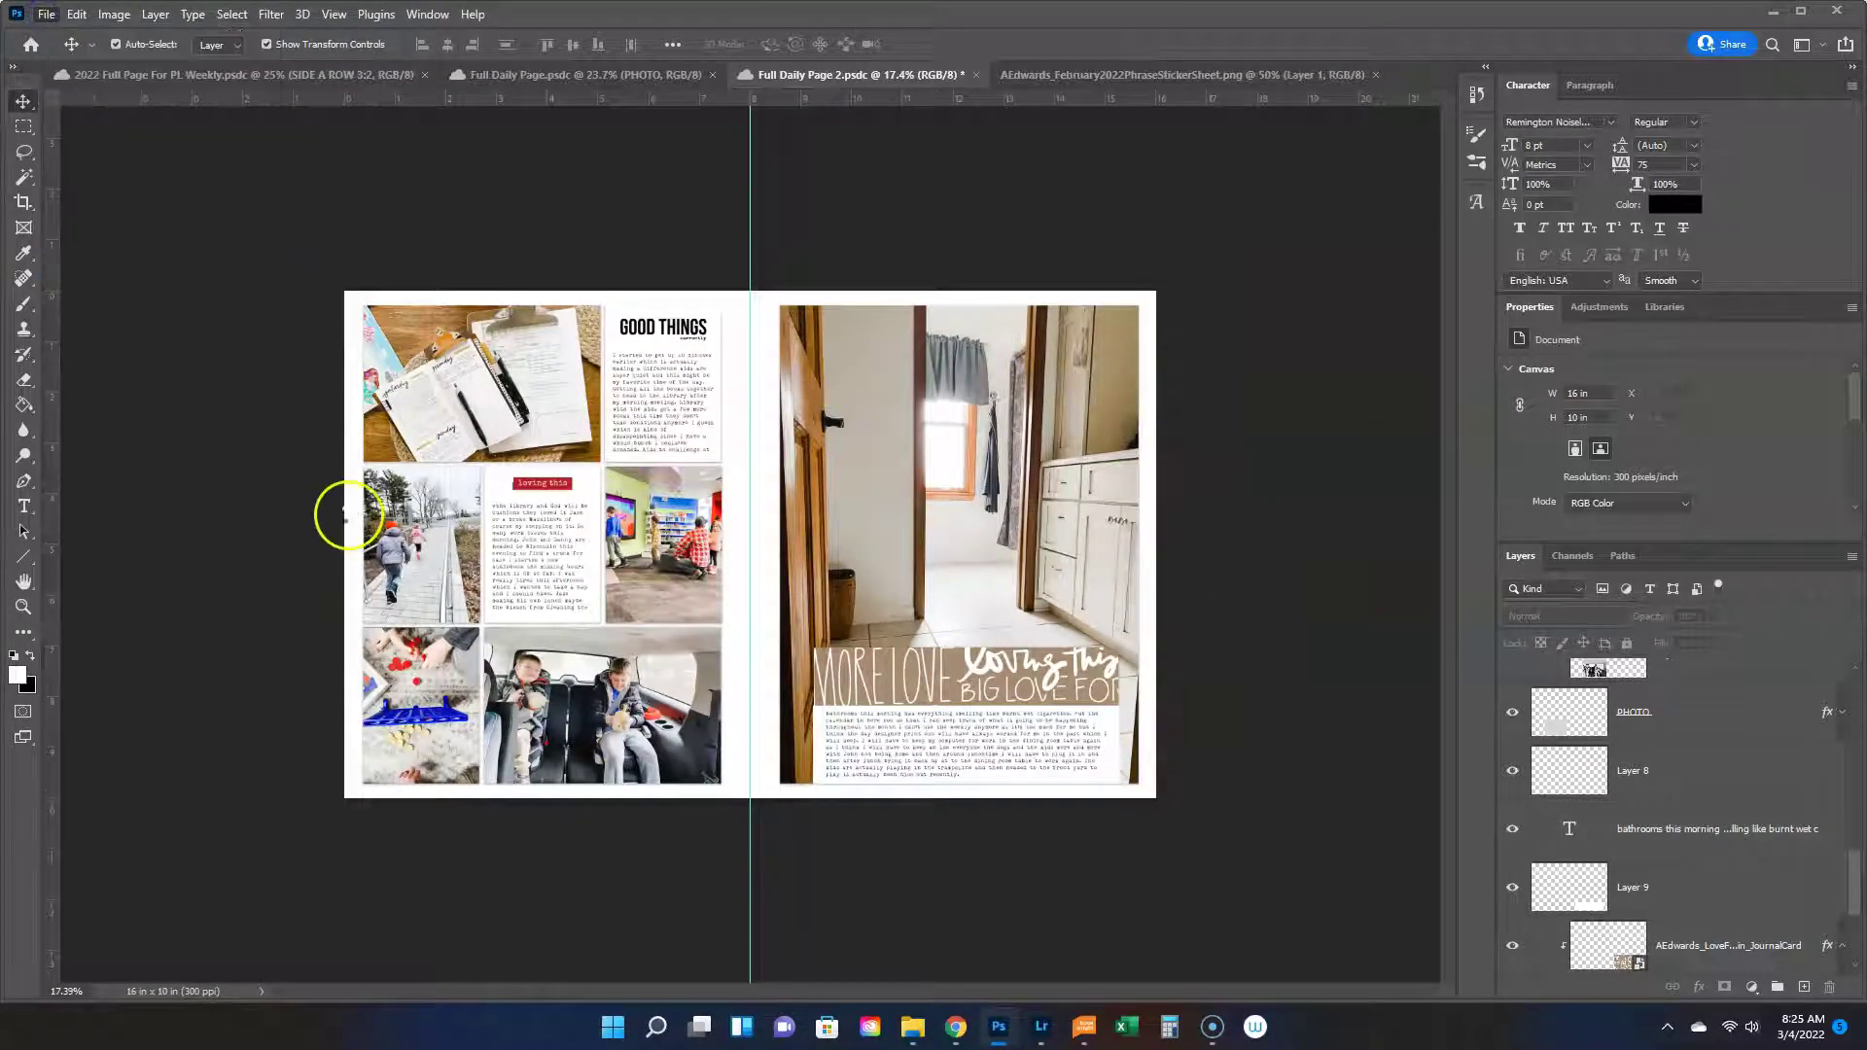
Save a JPEG copy named 2.21 to the Desktop at Quality 12 (Maximum).
key("ctrl+shift+s")
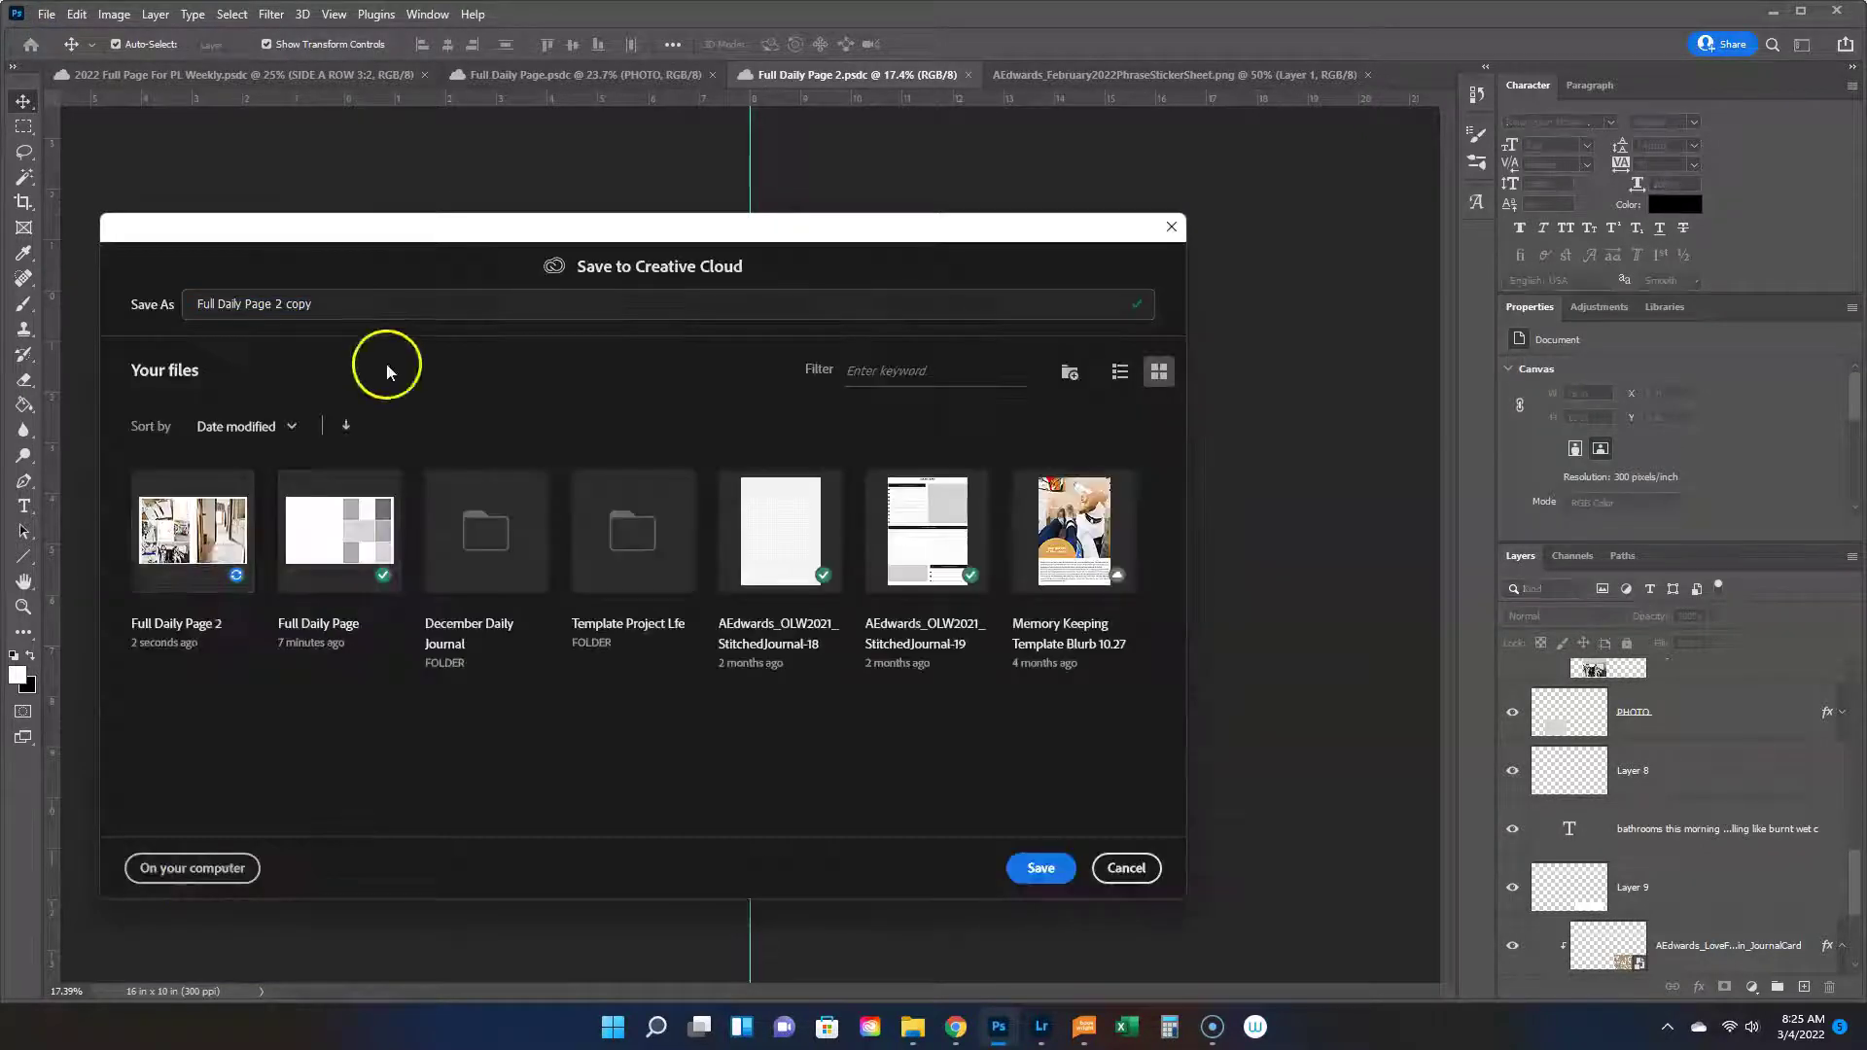
left_click(216, 862)
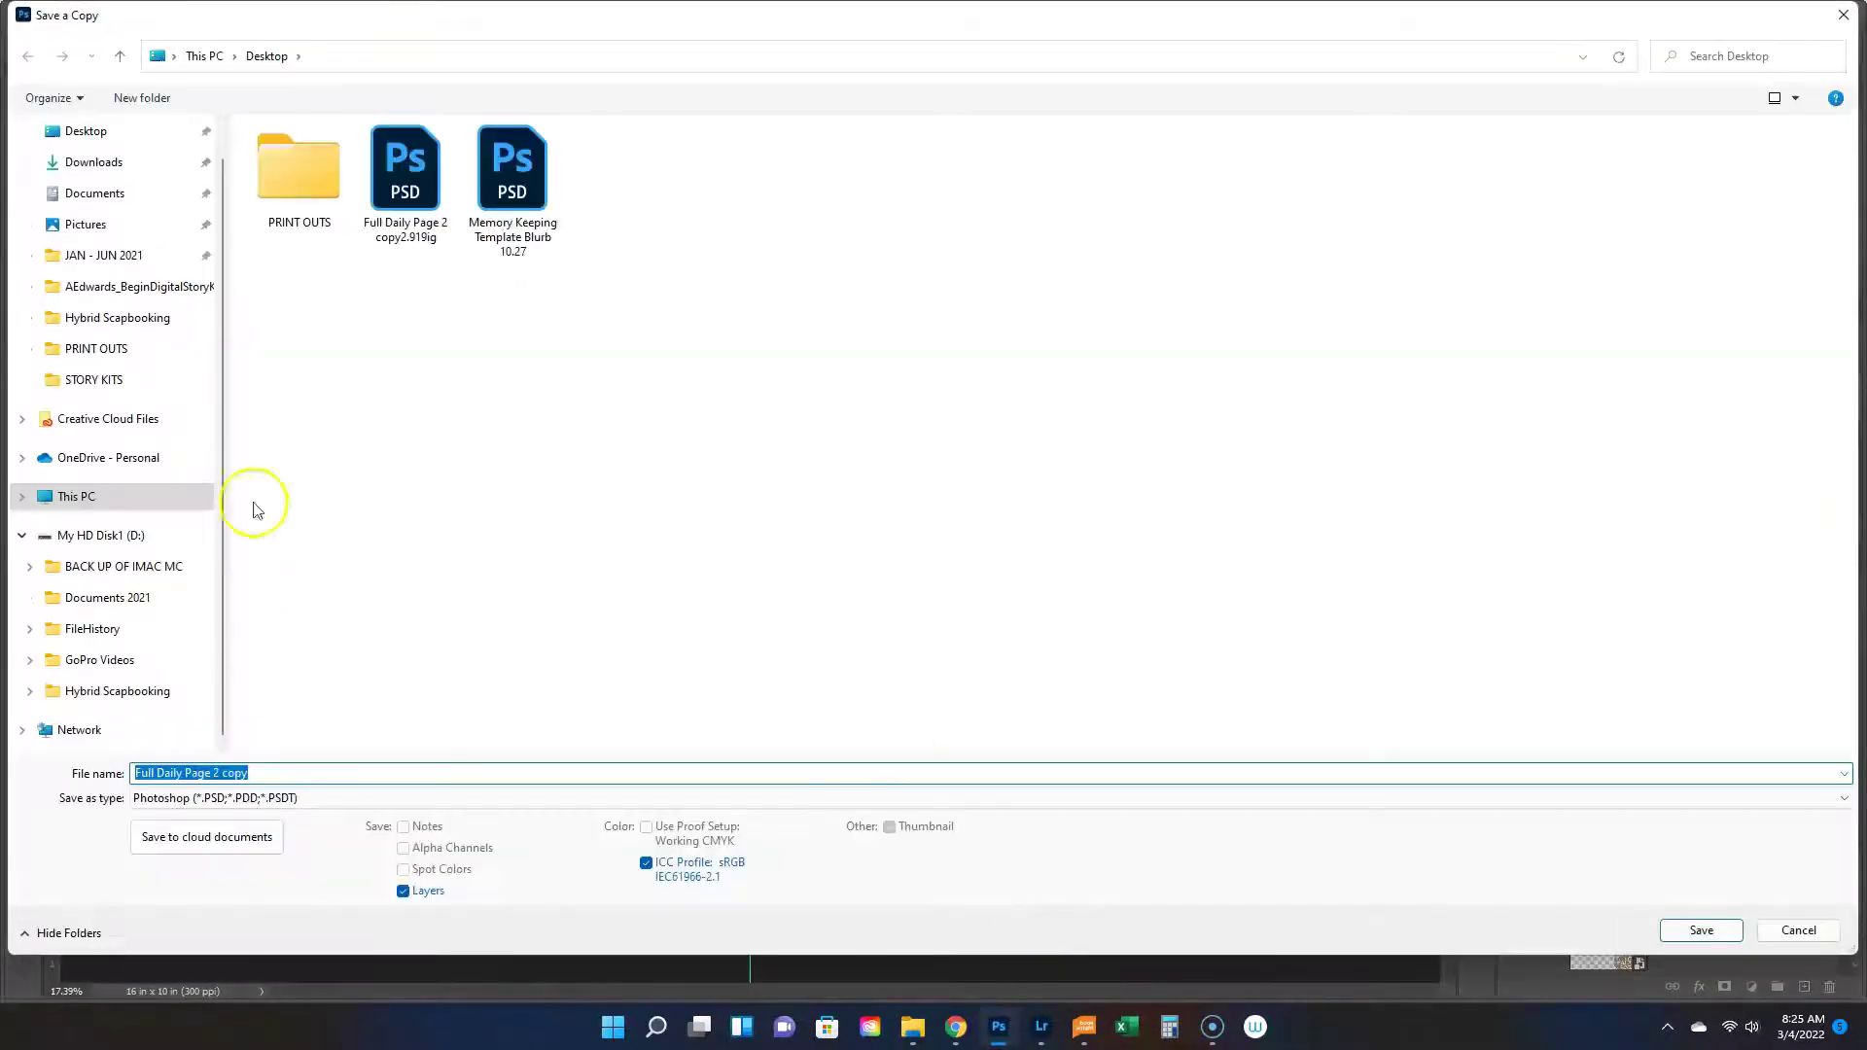
left_click(217, 797)
left_click(178, 588)
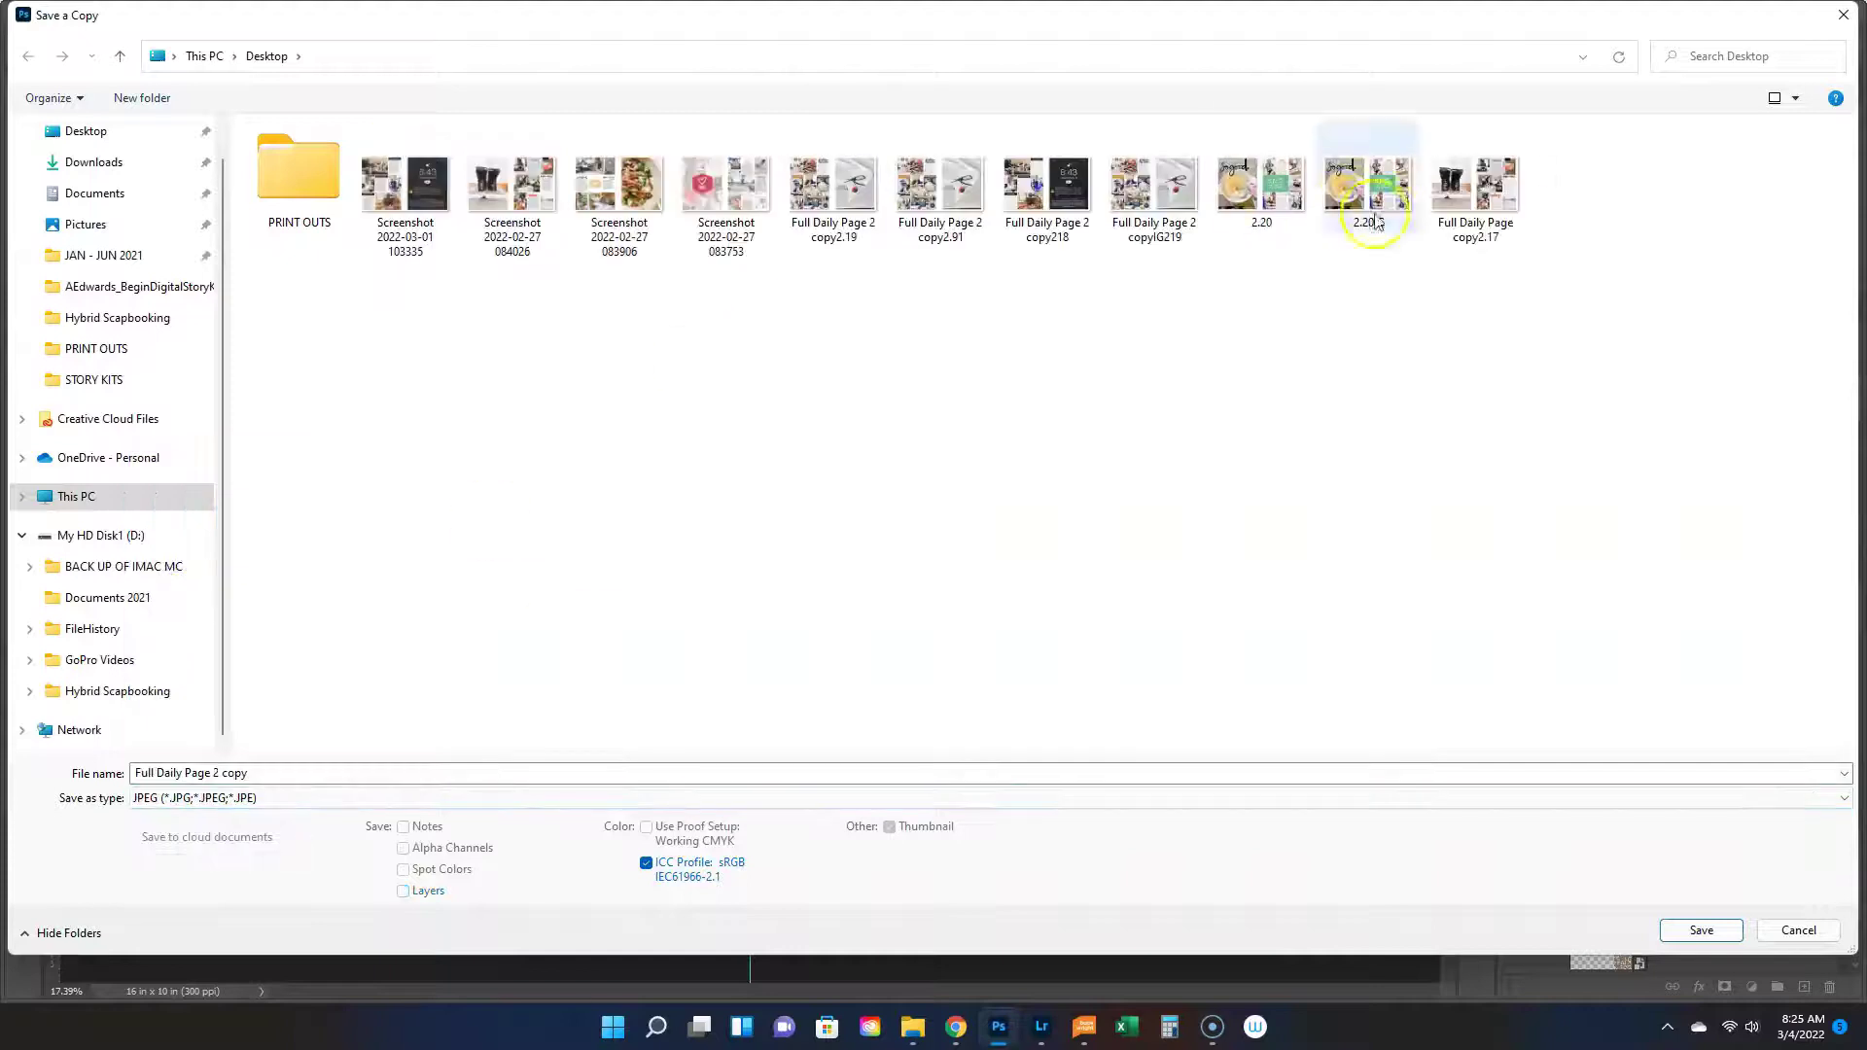
left_click(230, 775)
type("2.")
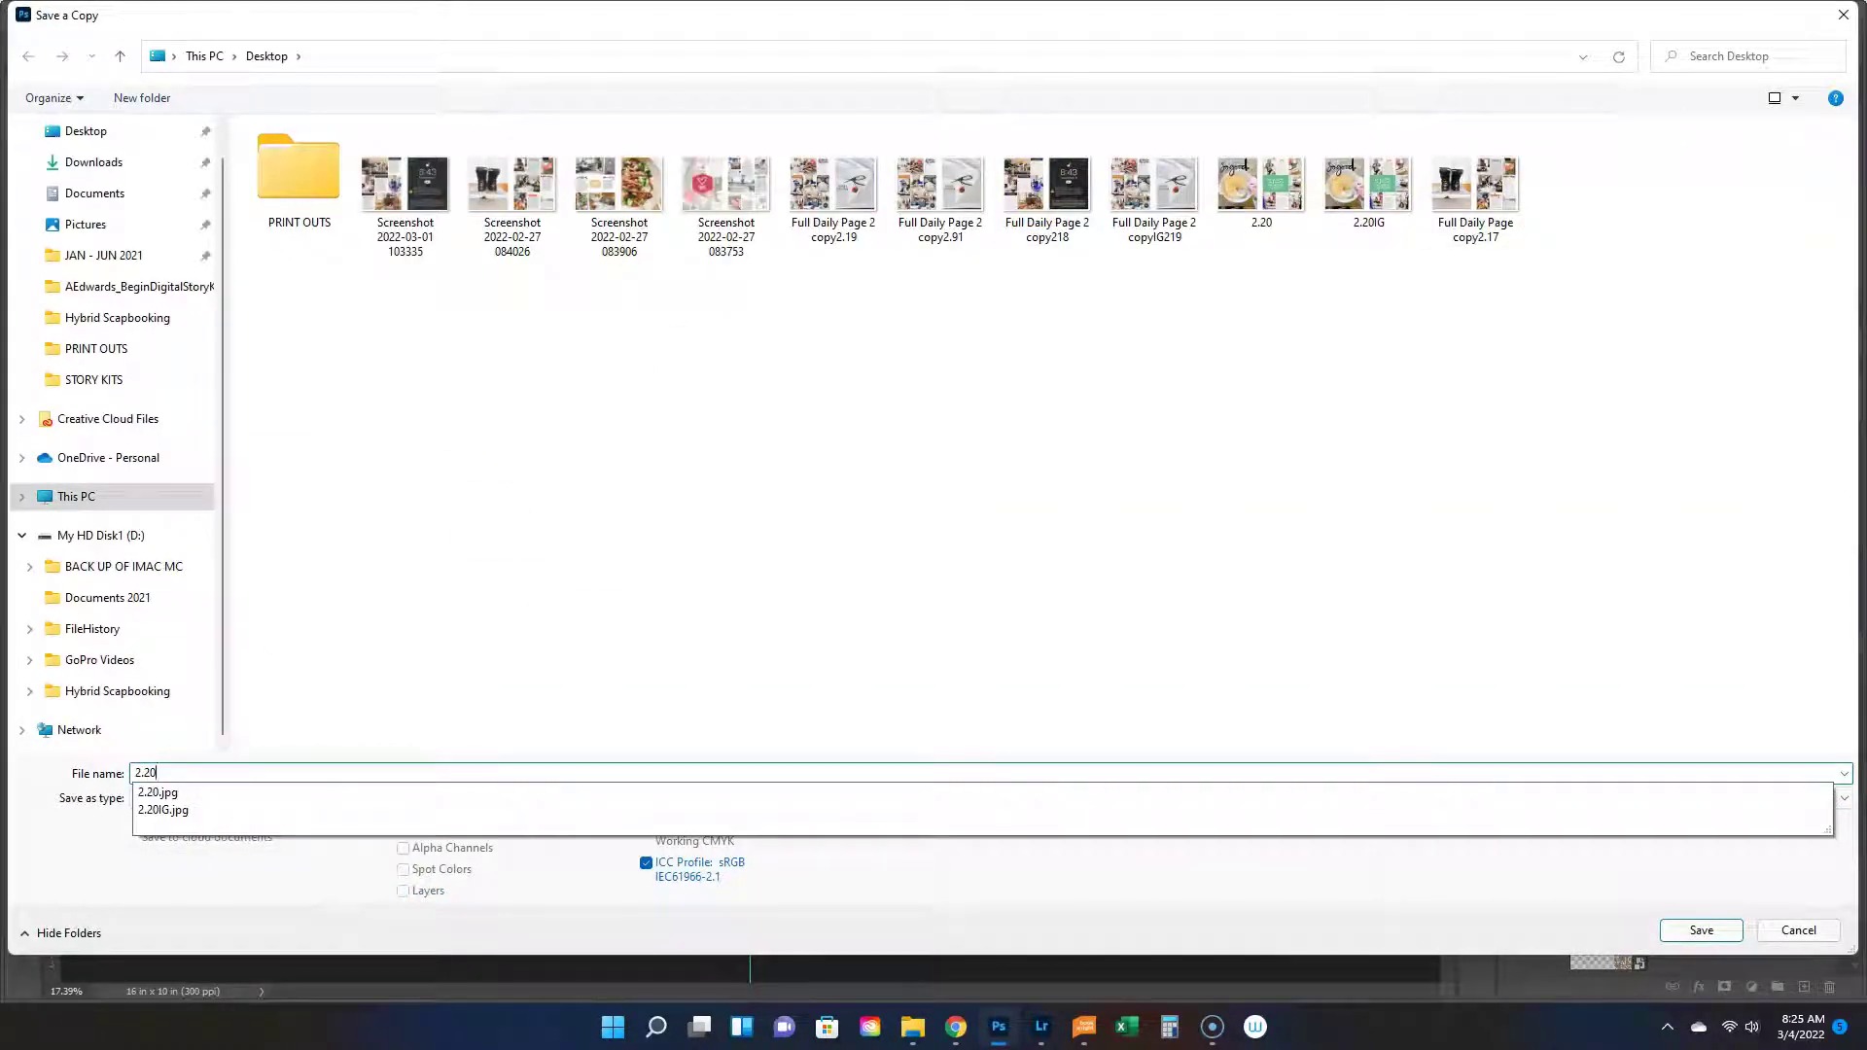
type("21")
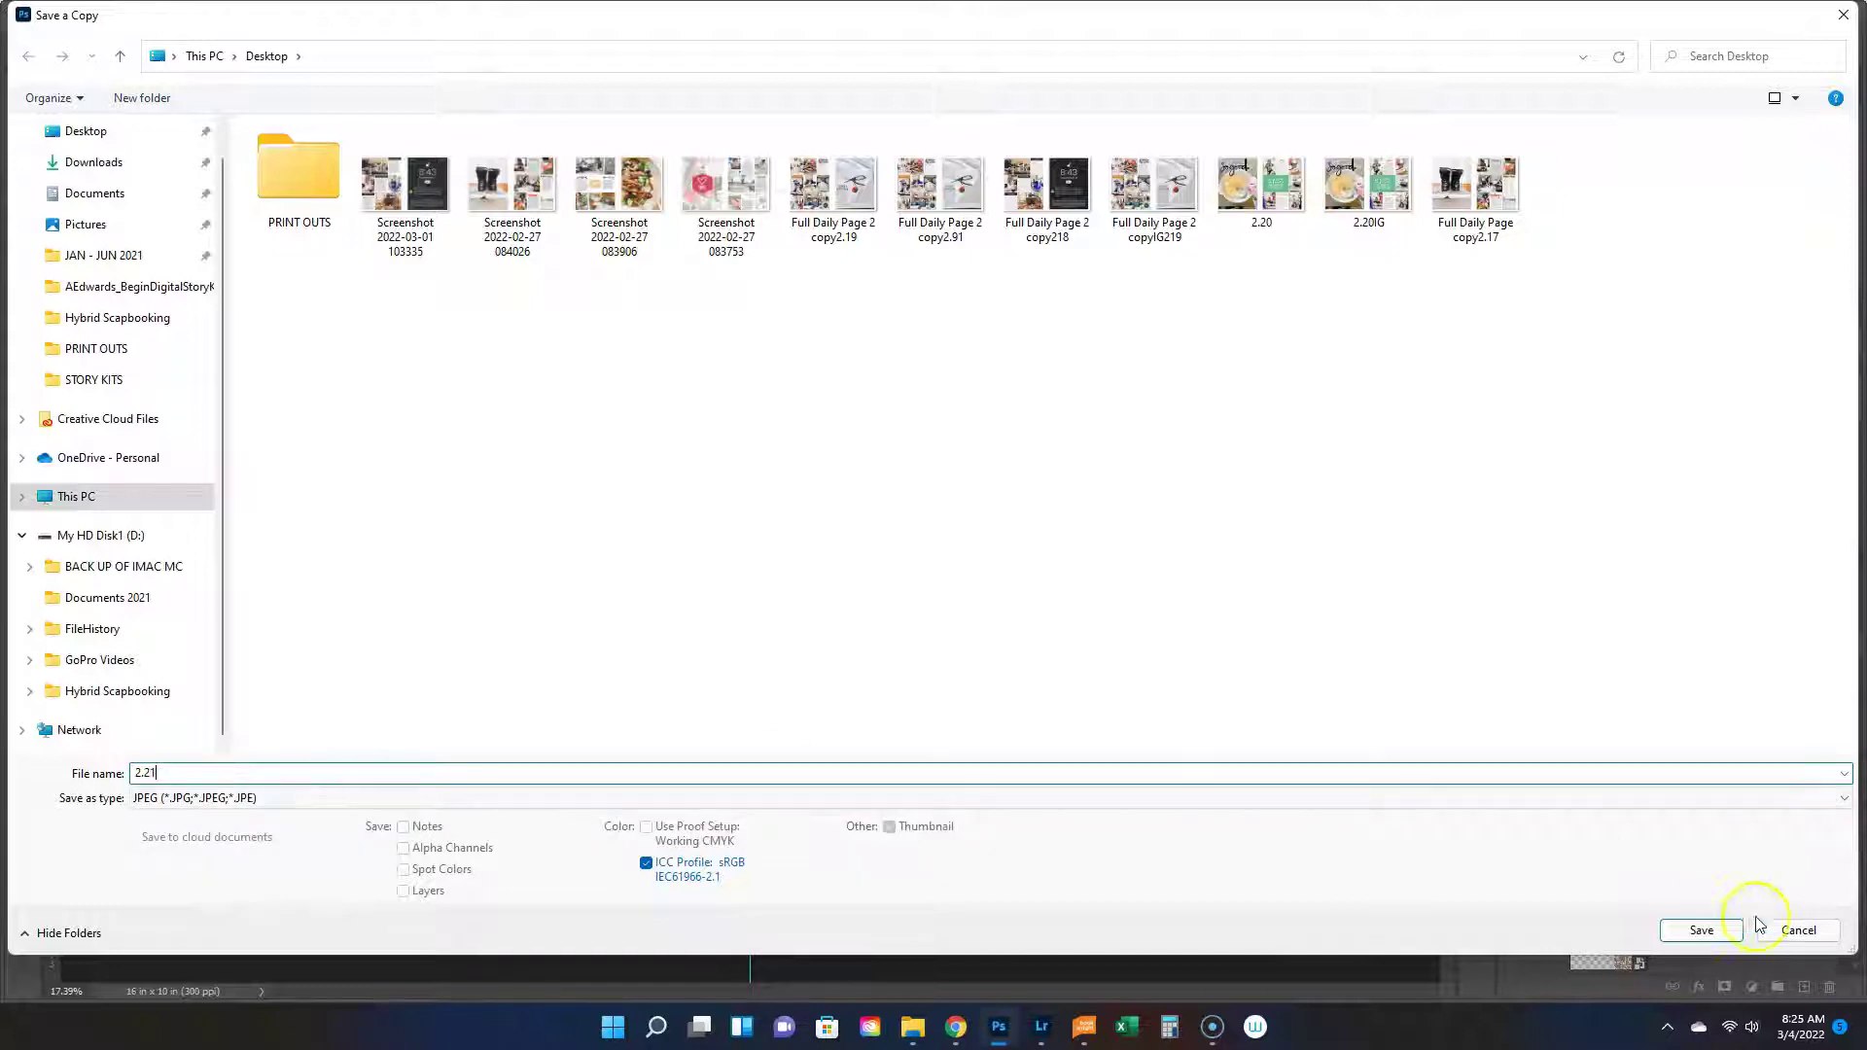
left_click(1726, 929)
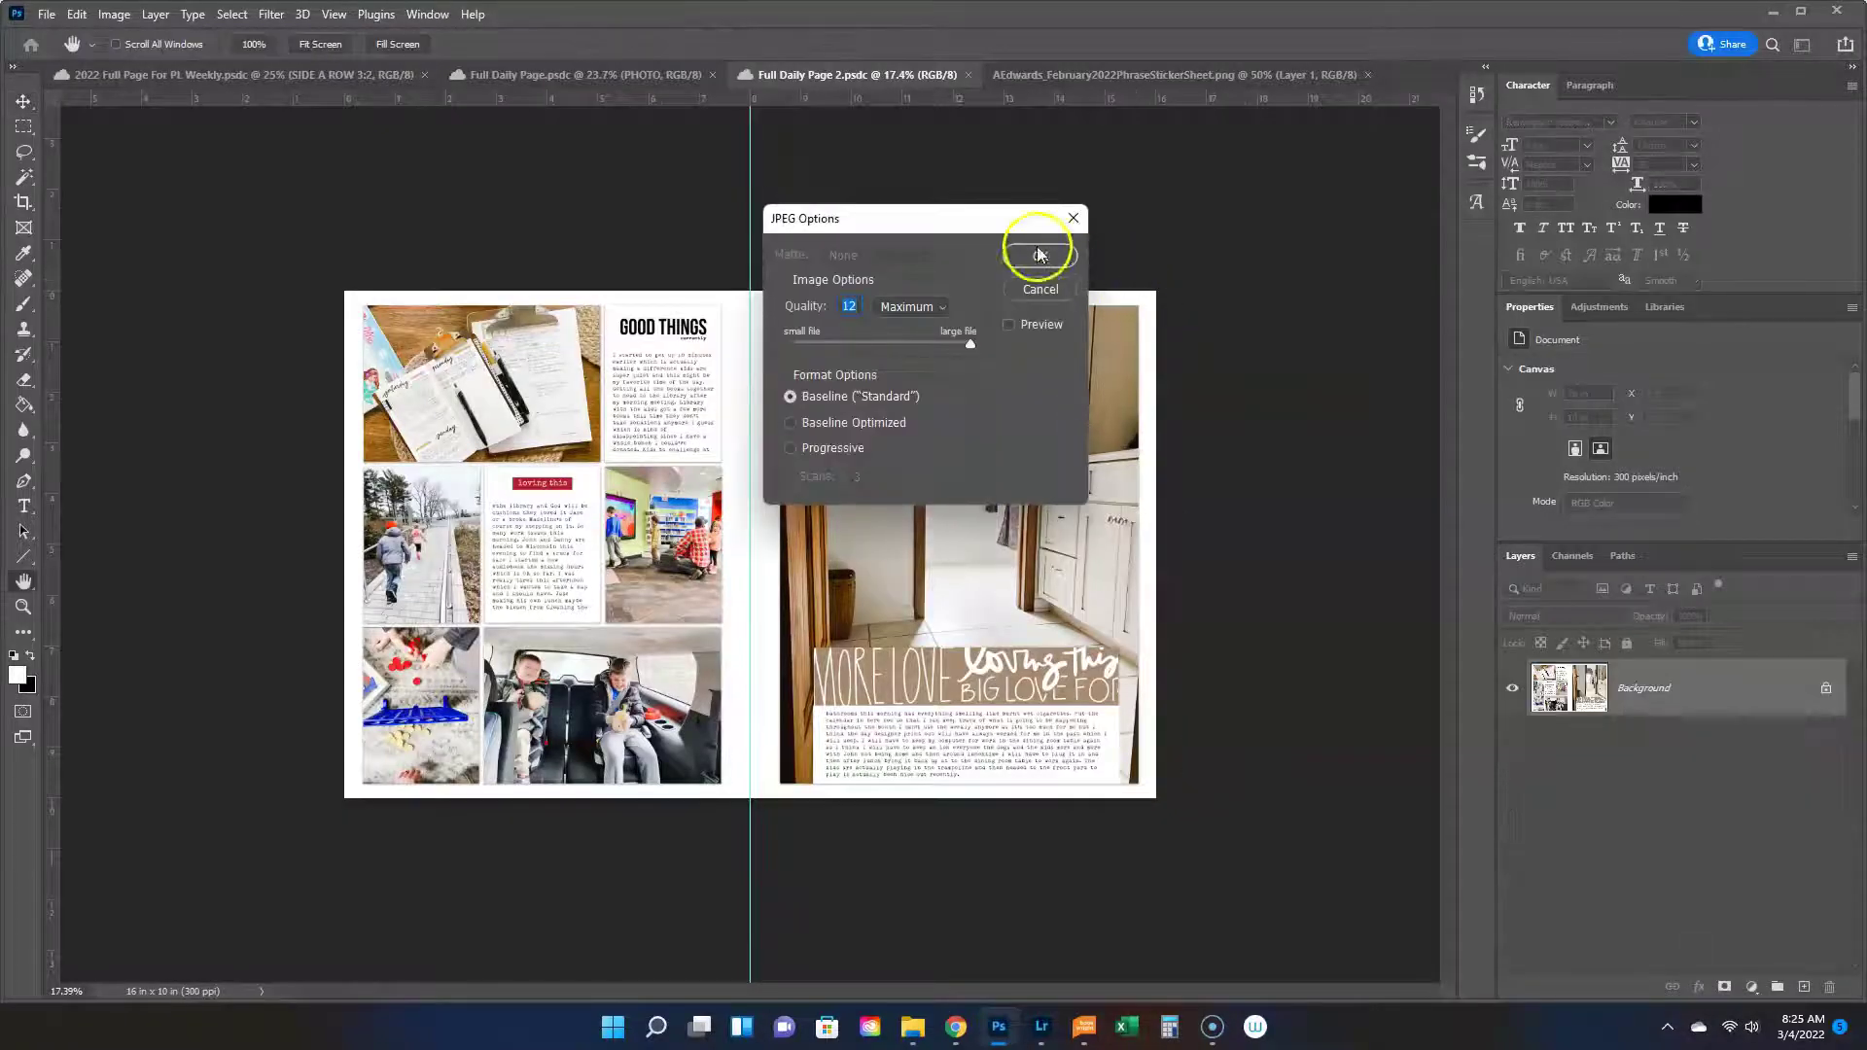
left_click(1038, 255)
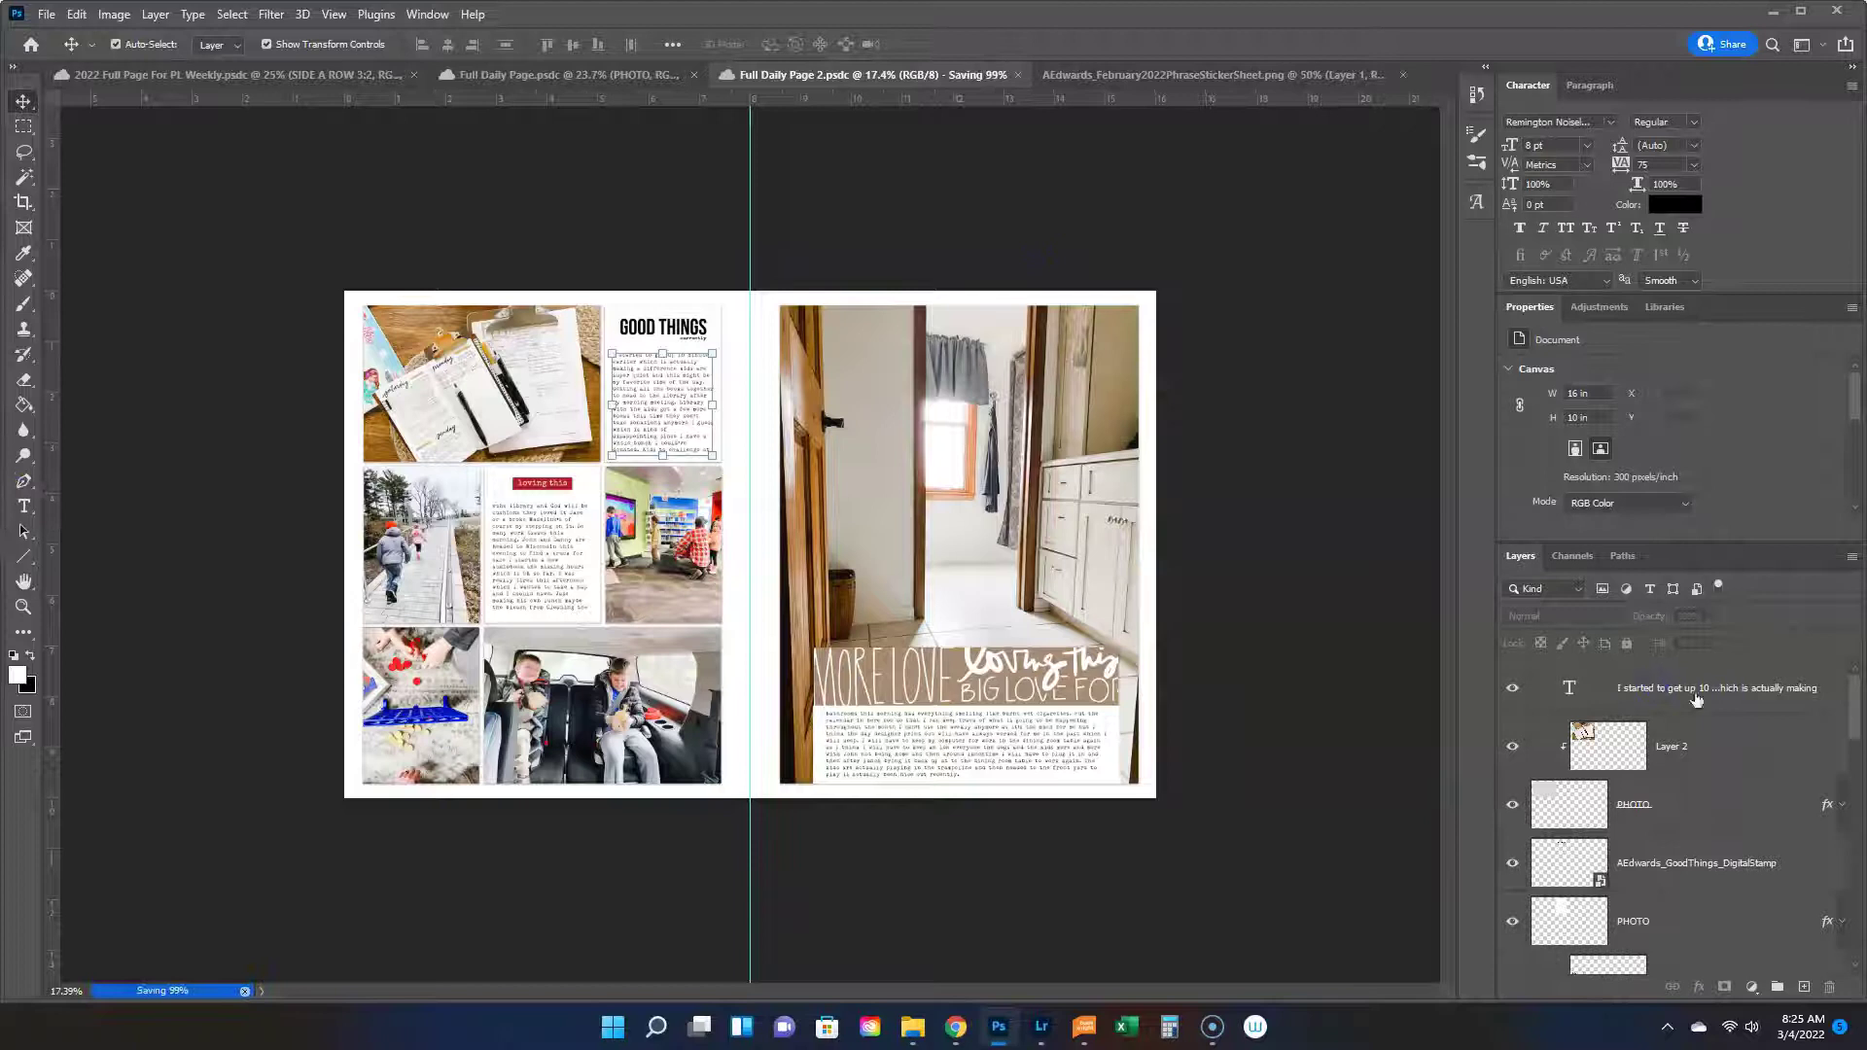
Rasterize the GOOD THINGS journaling and soften it with the Blur tool.
left_click(25, 432)
left_click(101, 433)
scroll(258, 465, "up", 6)
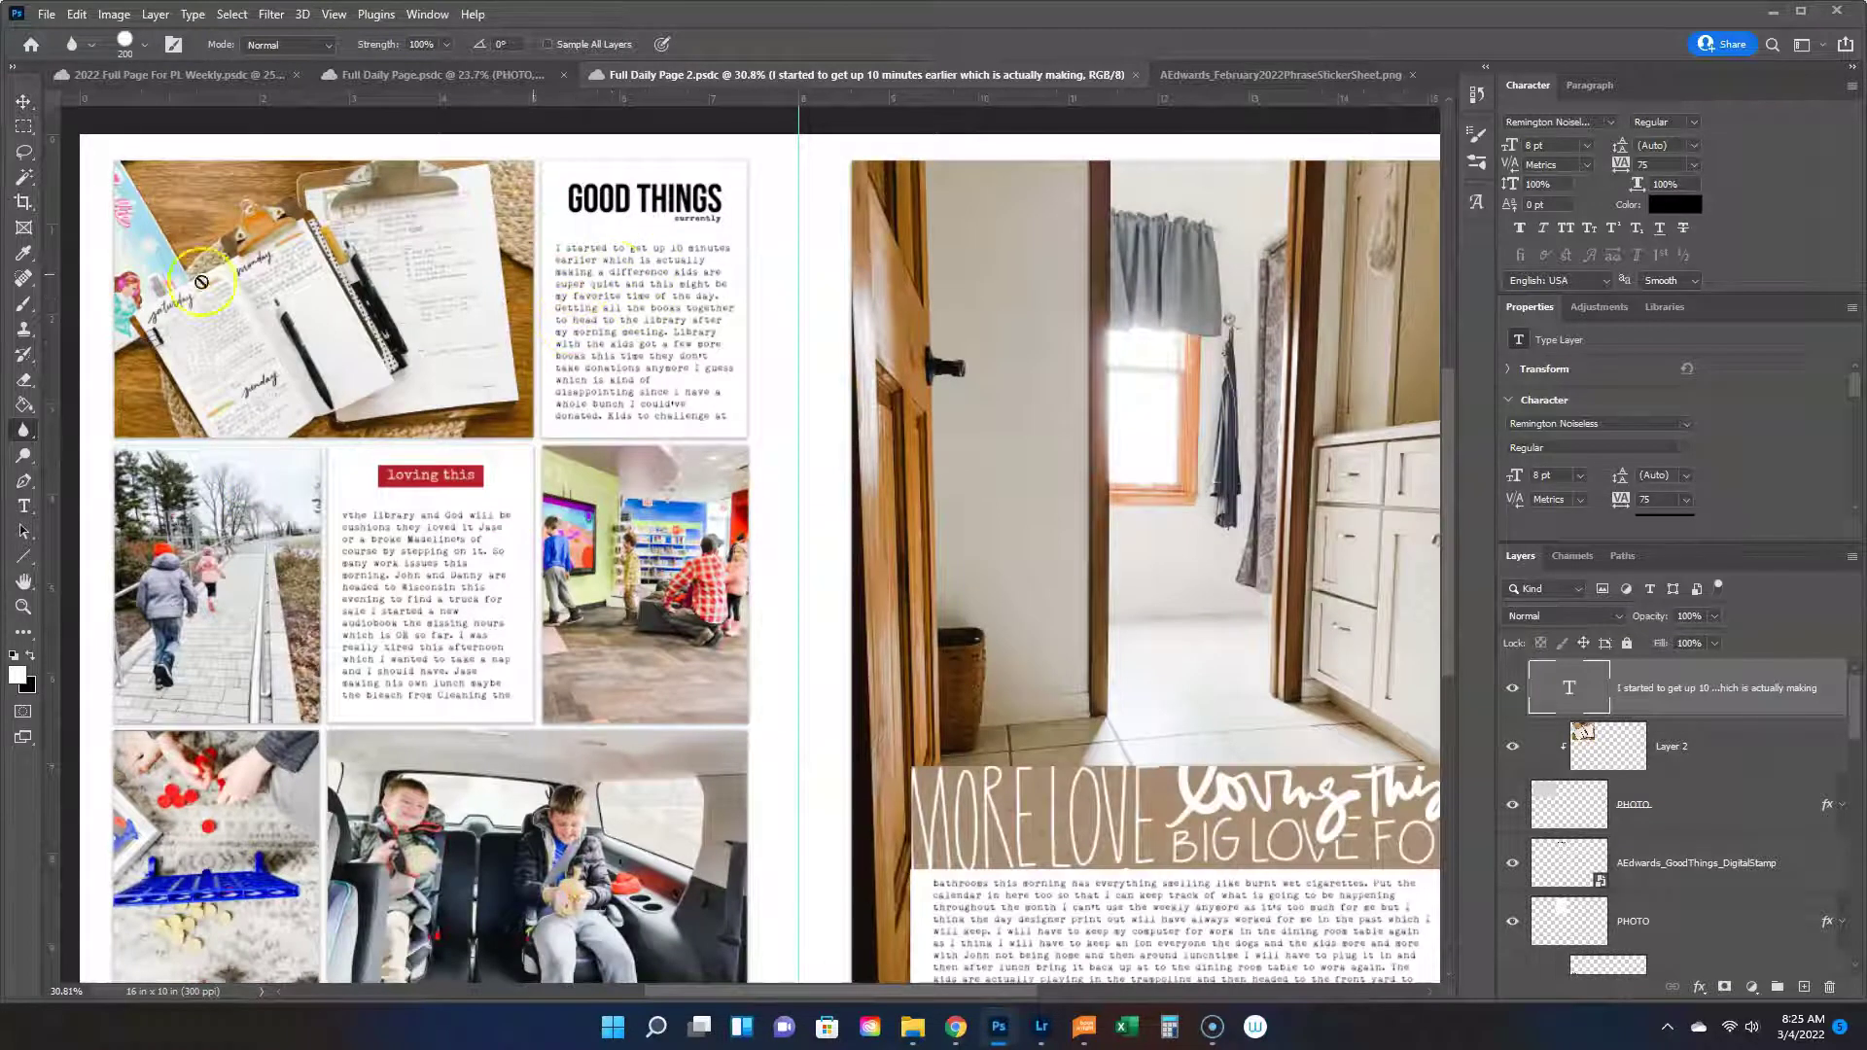
left_click(663, 360)
key("Return")
left_click(572, 397)
left_click_drag(713, 411, 713, 332)
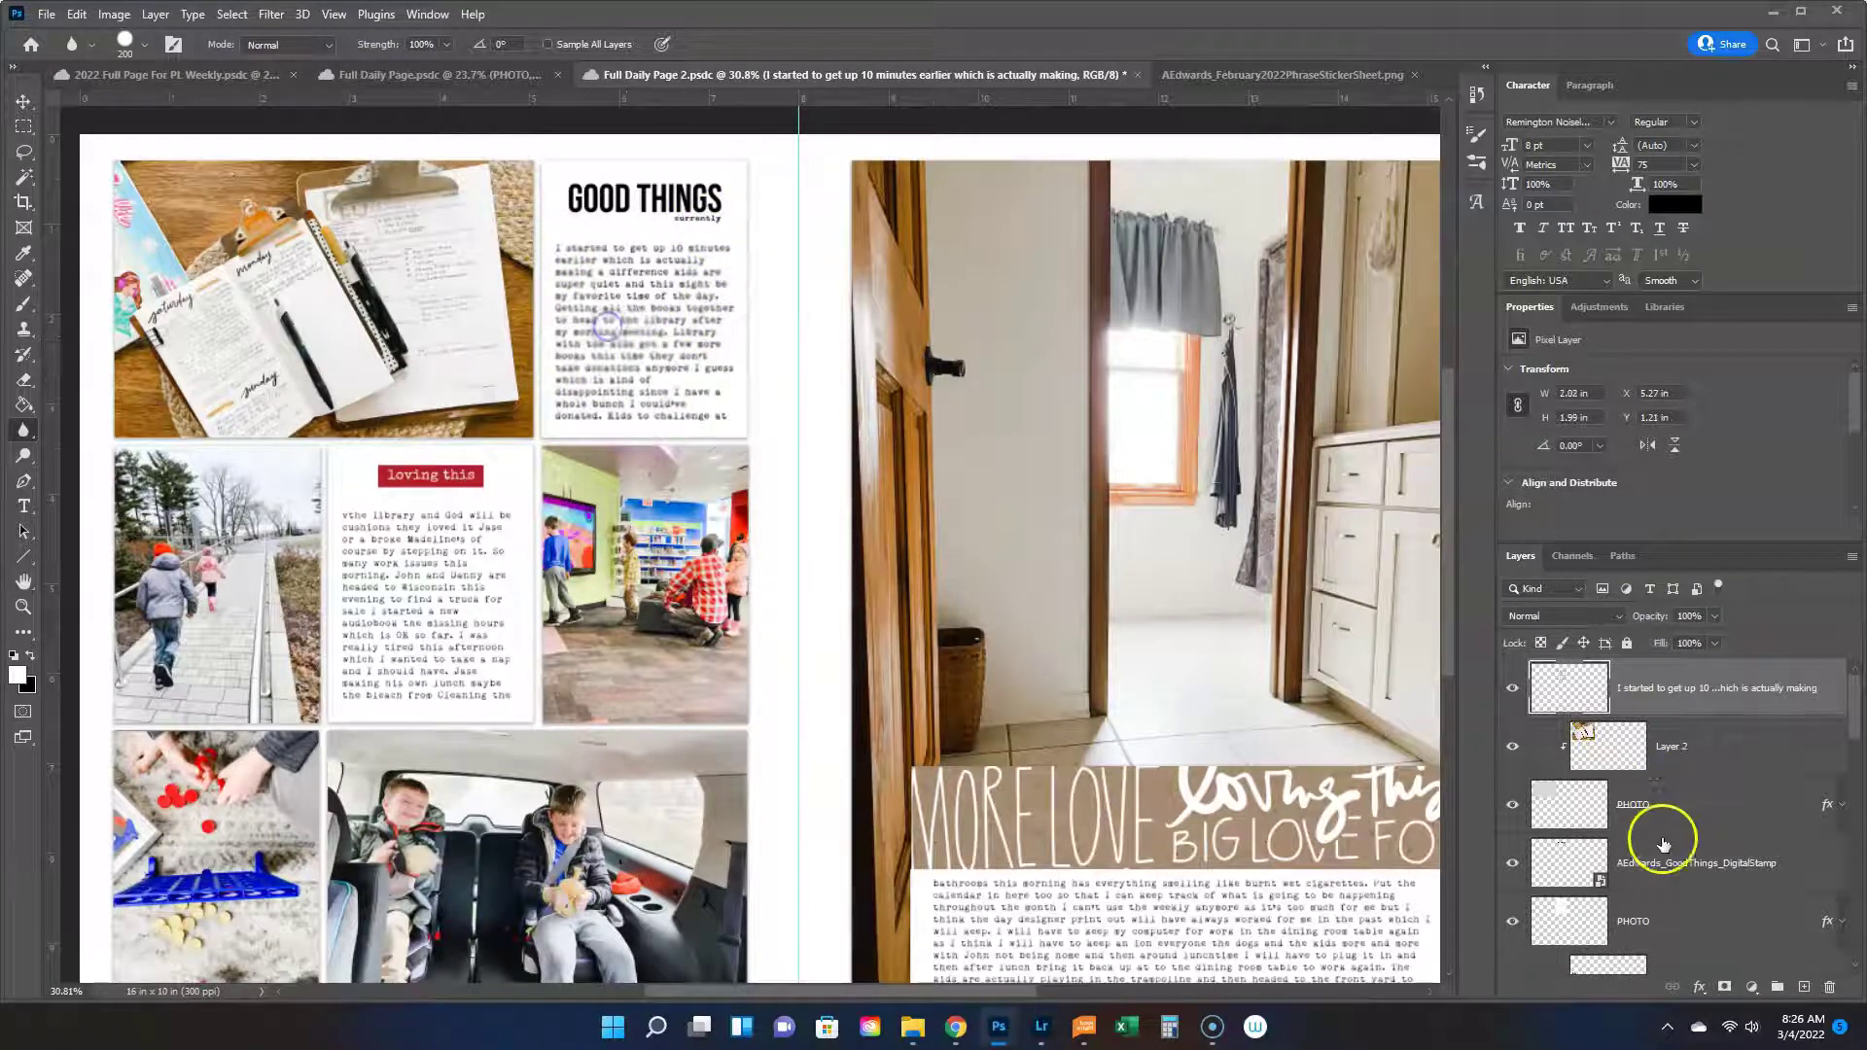
Rasterize the 'loving this' journaling and blur it slightly.
left_click(1854, 722)
left_click_drag(1855, 724, 1855, 744)
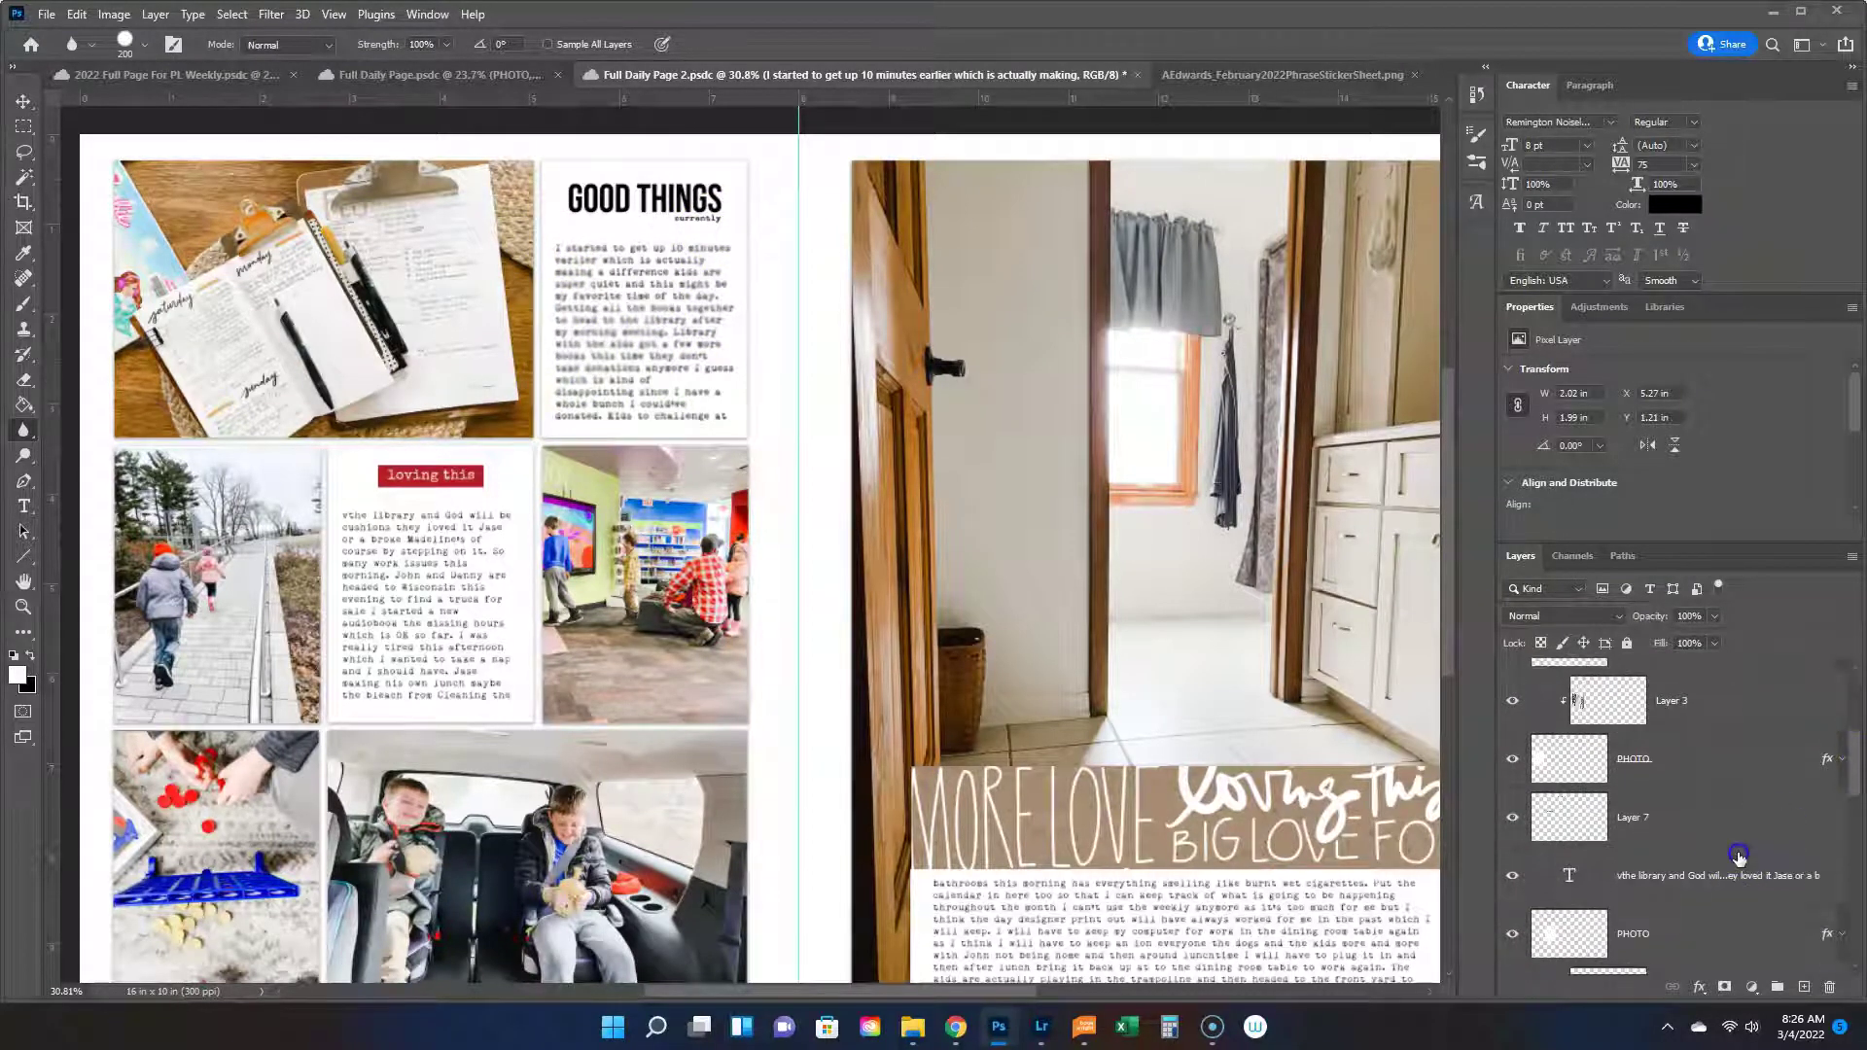
left_click(1727, 877)
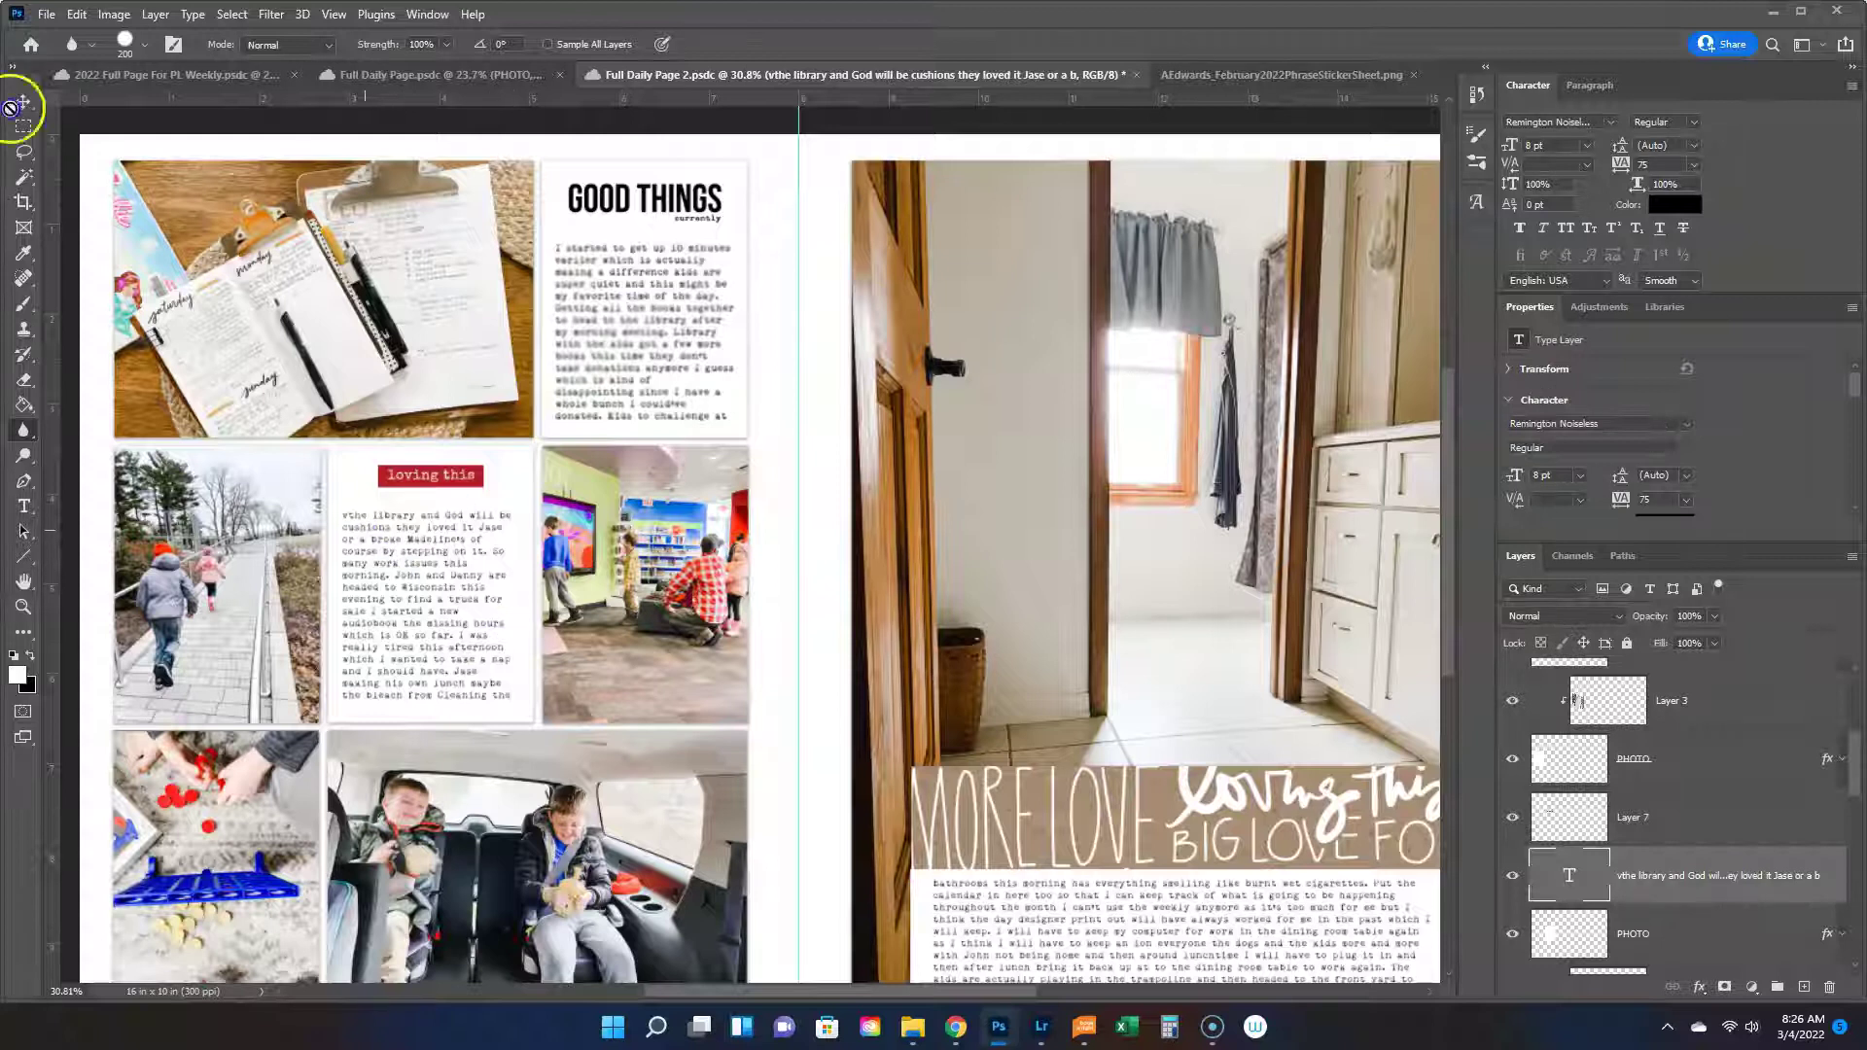
left_click(363, 555)
left_click(877, 393)
mouse_move(351, 522)
left_mouse_down()
mouse_move(419, 698)
mouse_move(451, 523)
left_mouse_up()
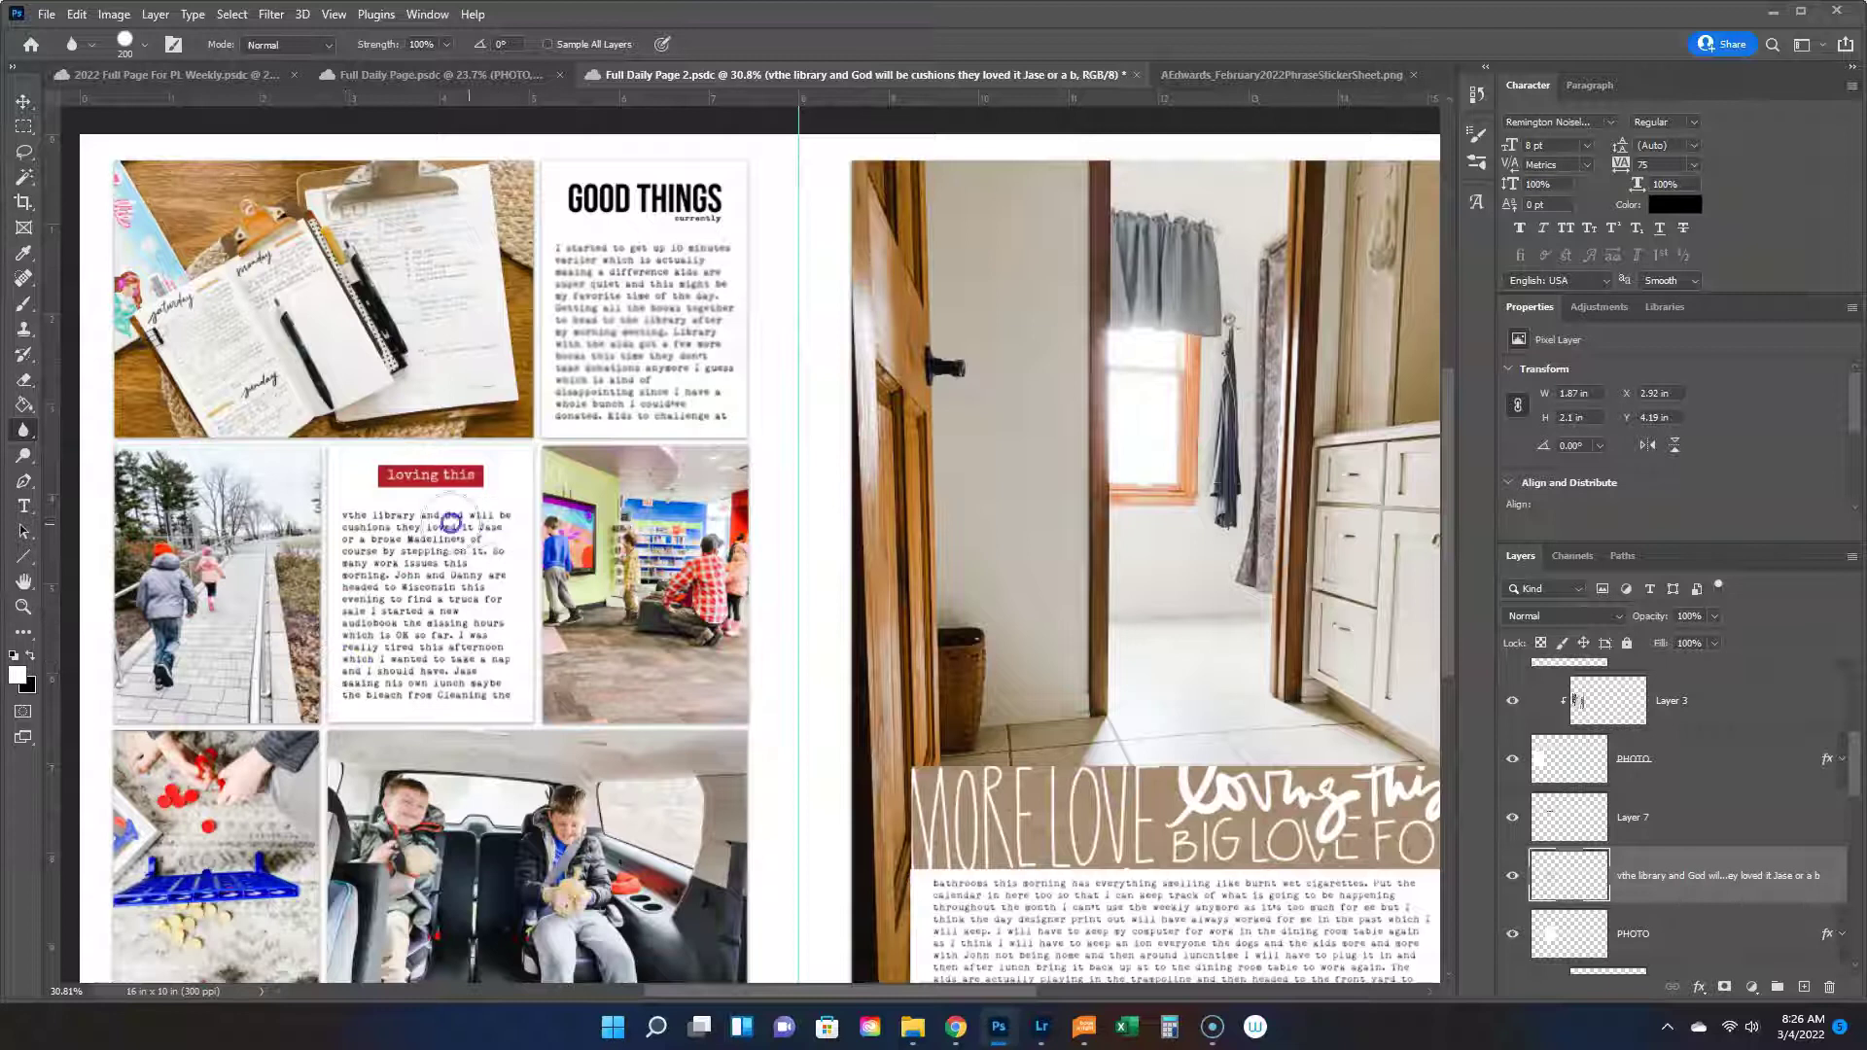
left_click_drag(379, 644, 443, 612)
Rasterize the bathroom journaling on the right-page card and blur it slightly.
scroll(1709, 873, "down", 3)
scroll(1709, 872, "down", 3)
left_click(1622, 899)
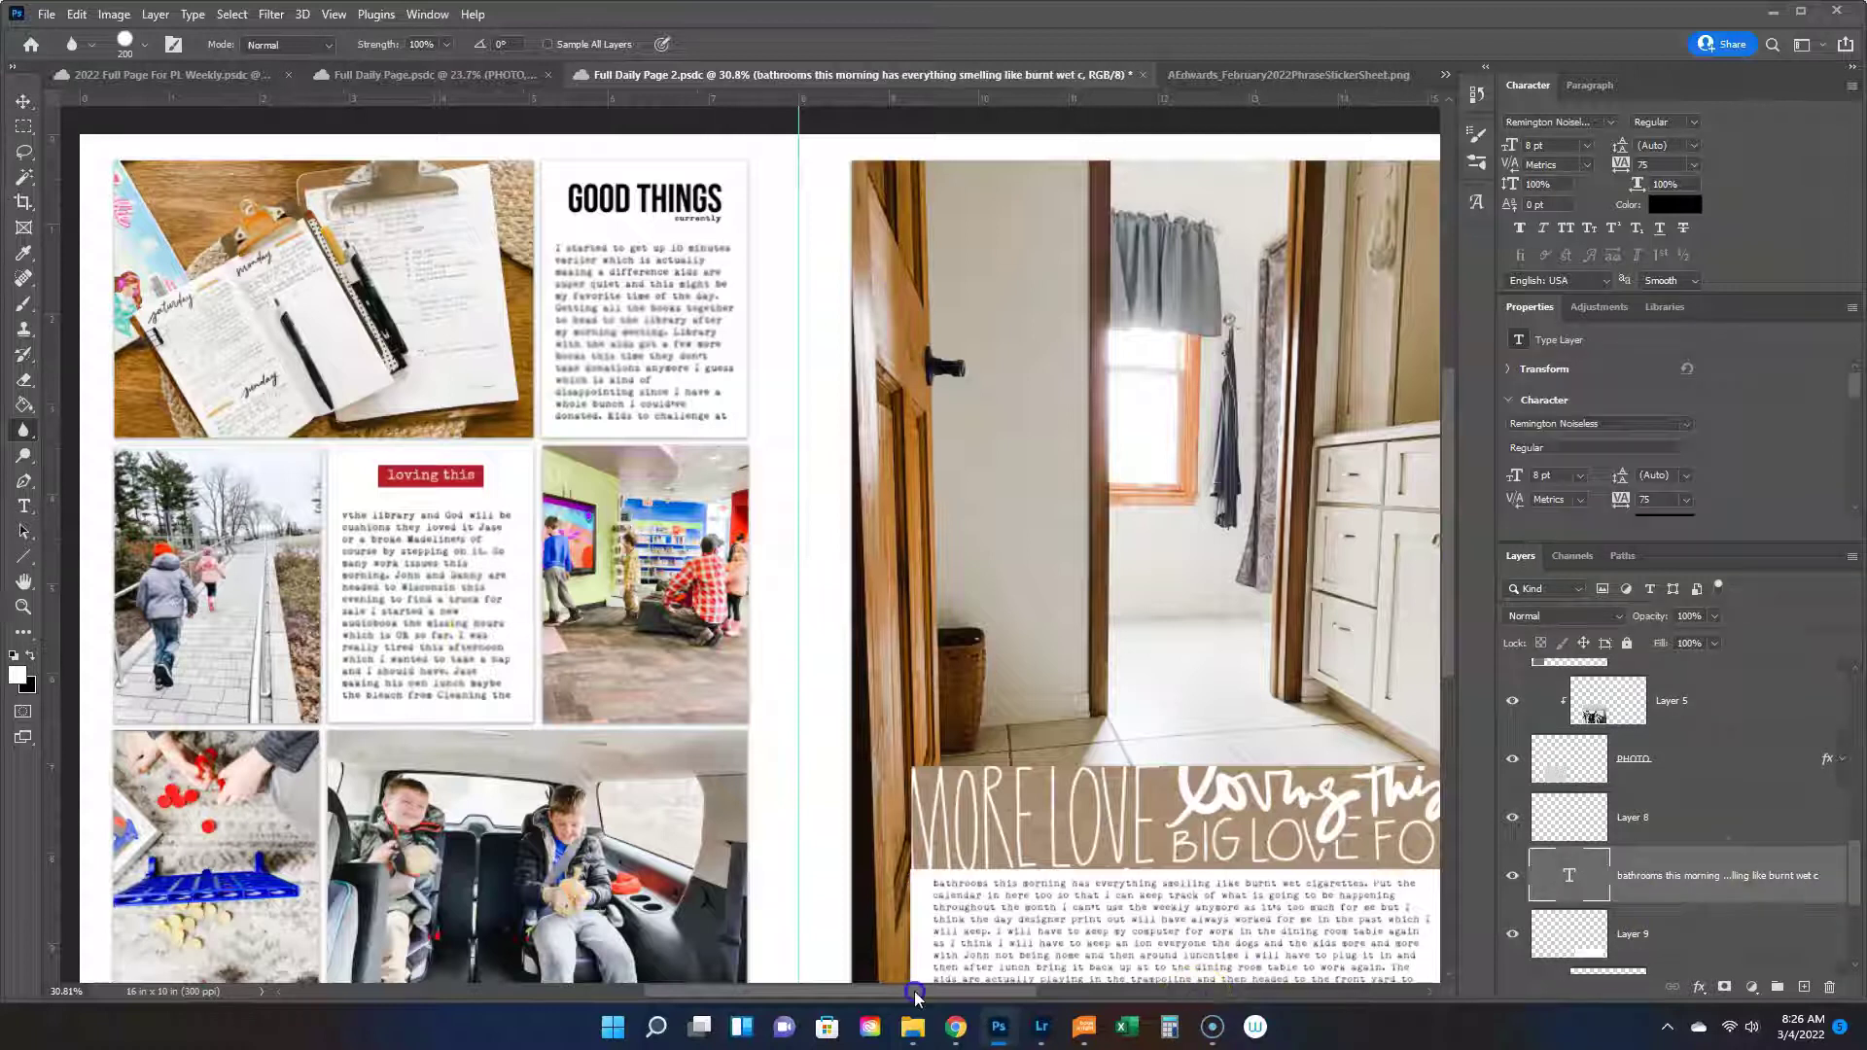
scroll(793, 777, "right", 5)
scroll(793, 776, "down", 3)
left_click(420, 634)
key("Return")
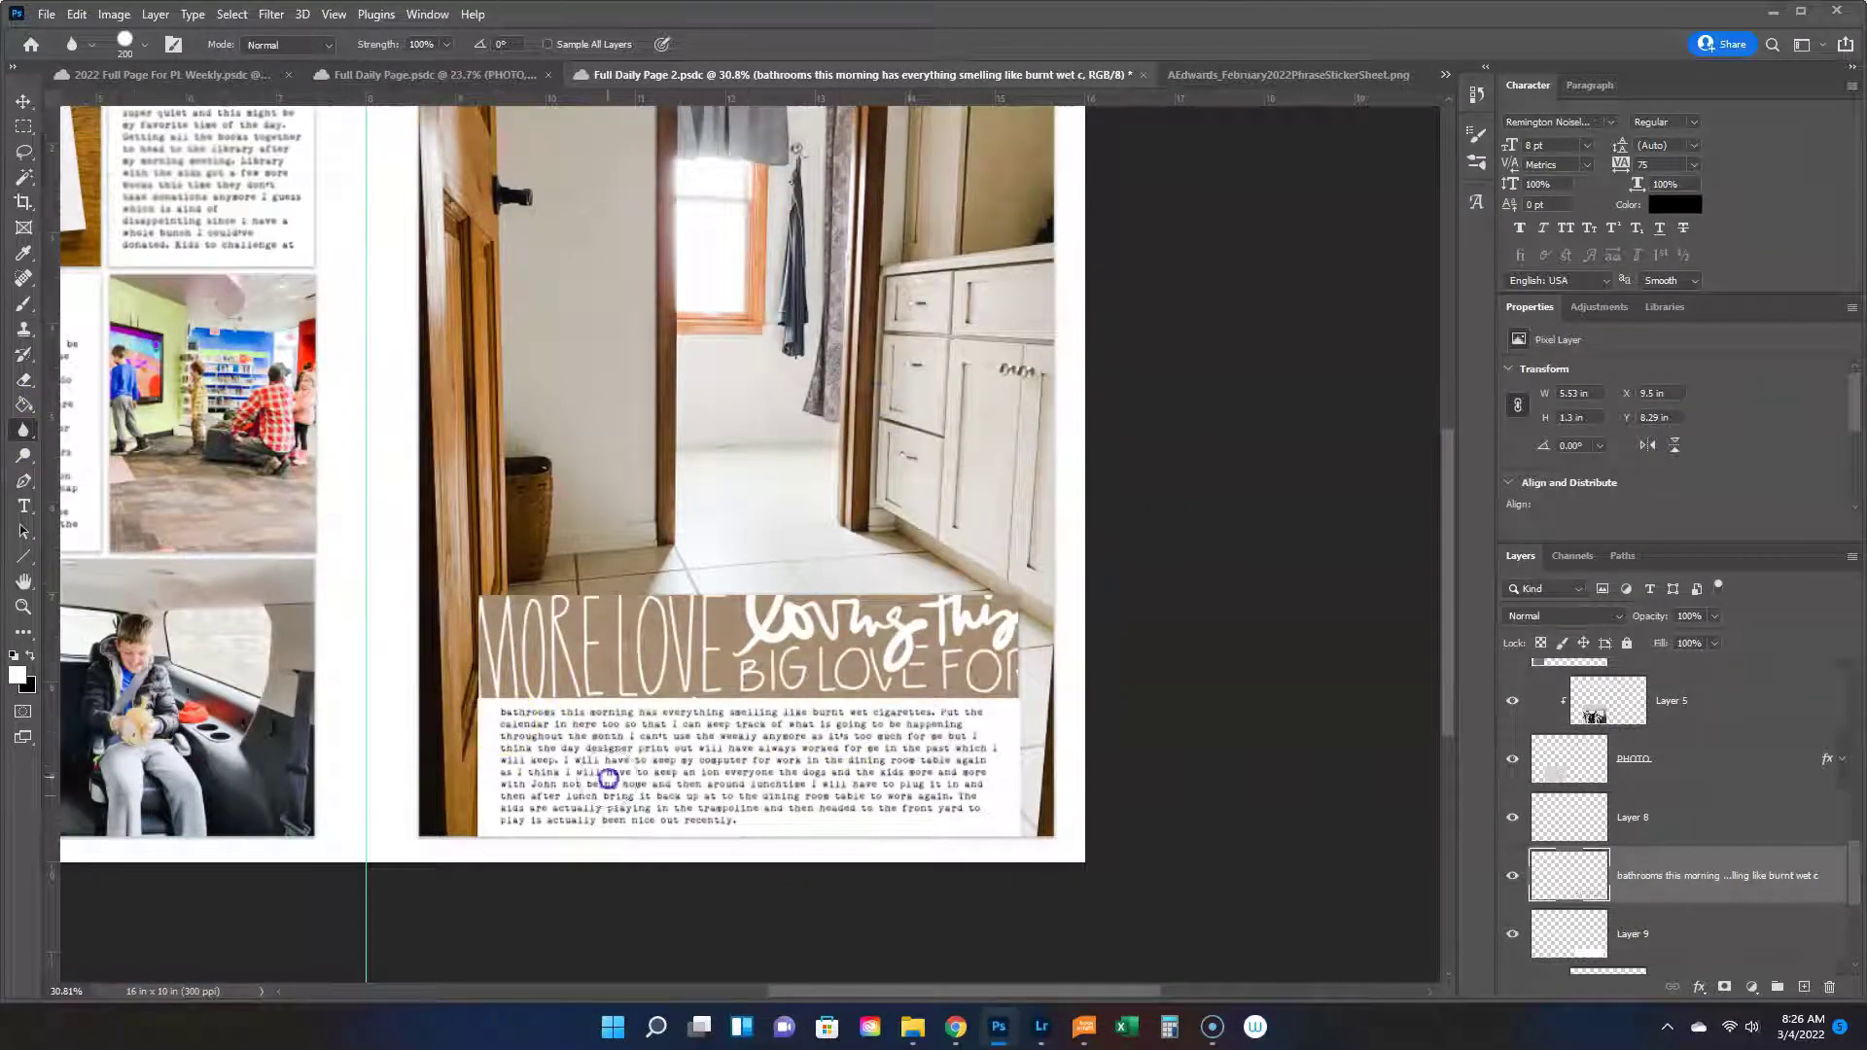
mouse_move(858, 733)
left_mouse_down()
mouse_move(686, 758)
mouse_move(910, 793)
mouse_move(864, 812)
mouse_move(588, 811)
left_mouse_up()
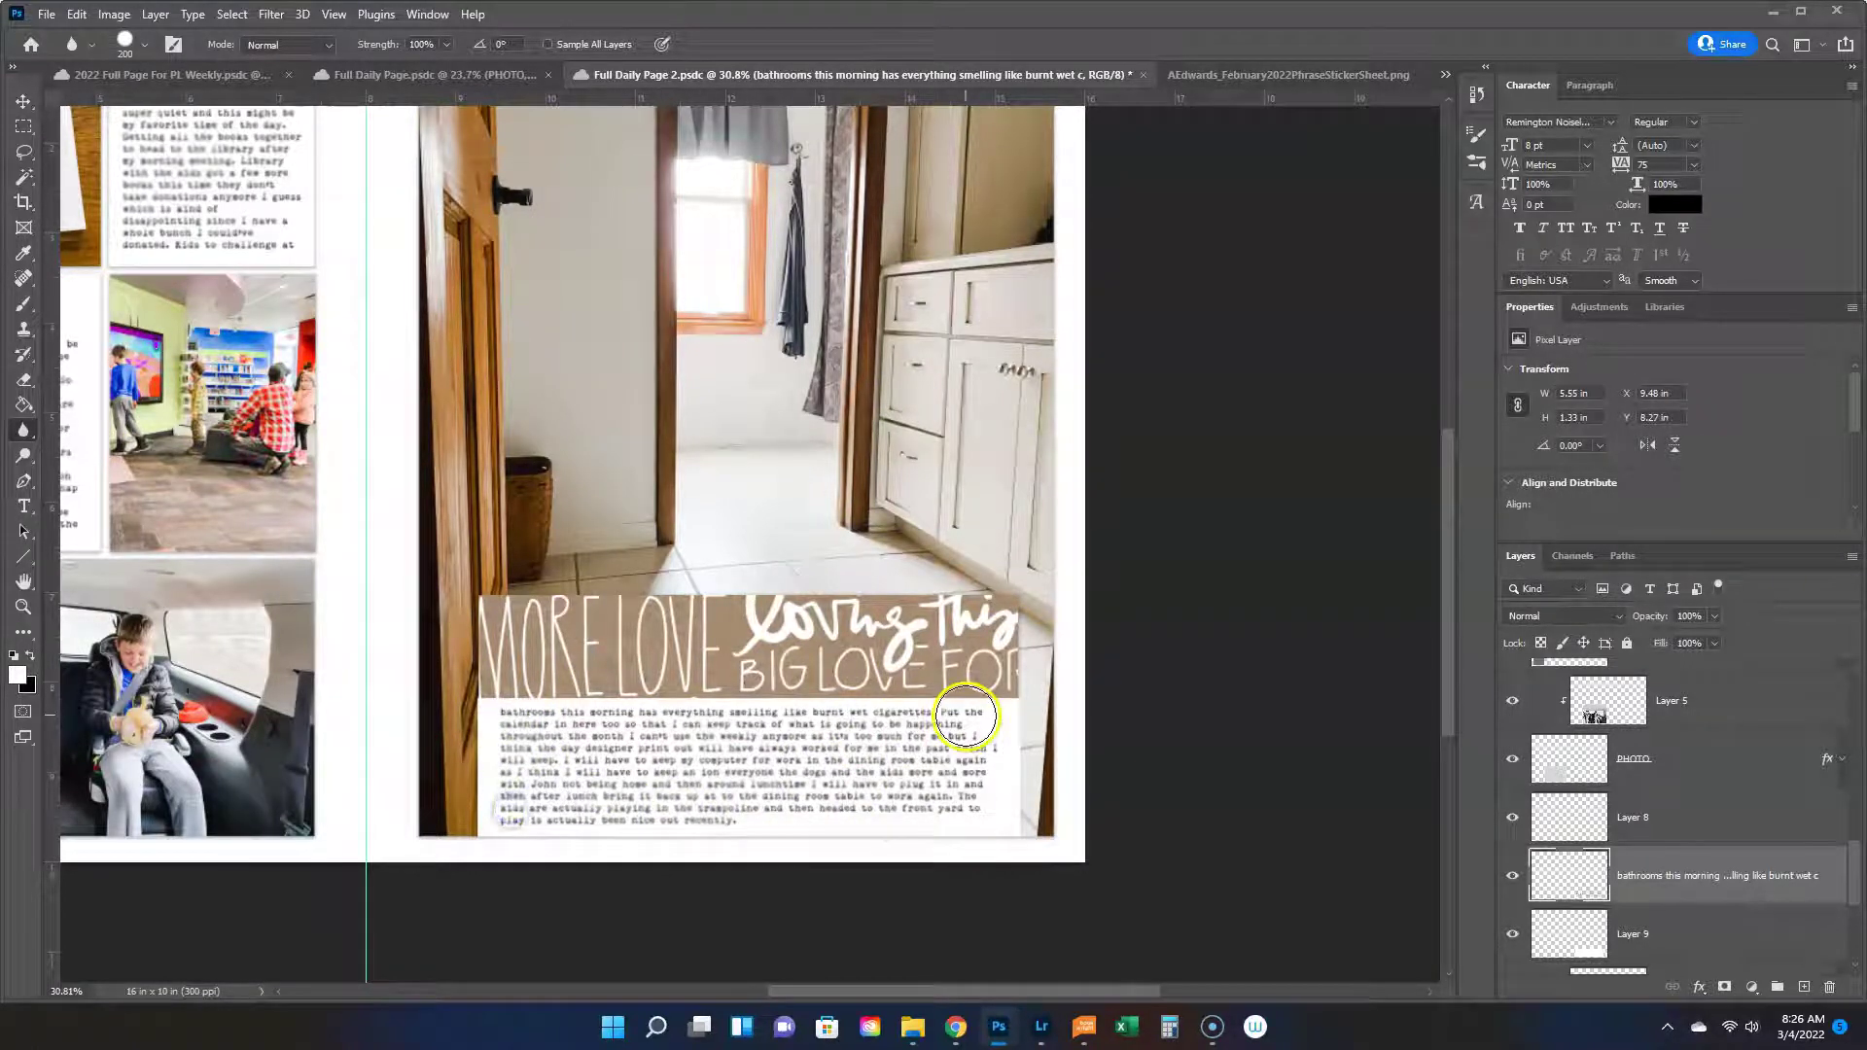
Fit the whole spread on screen and save the document.
key("ctrl+0")
left_click(46, 14)
left_click(90, 268)
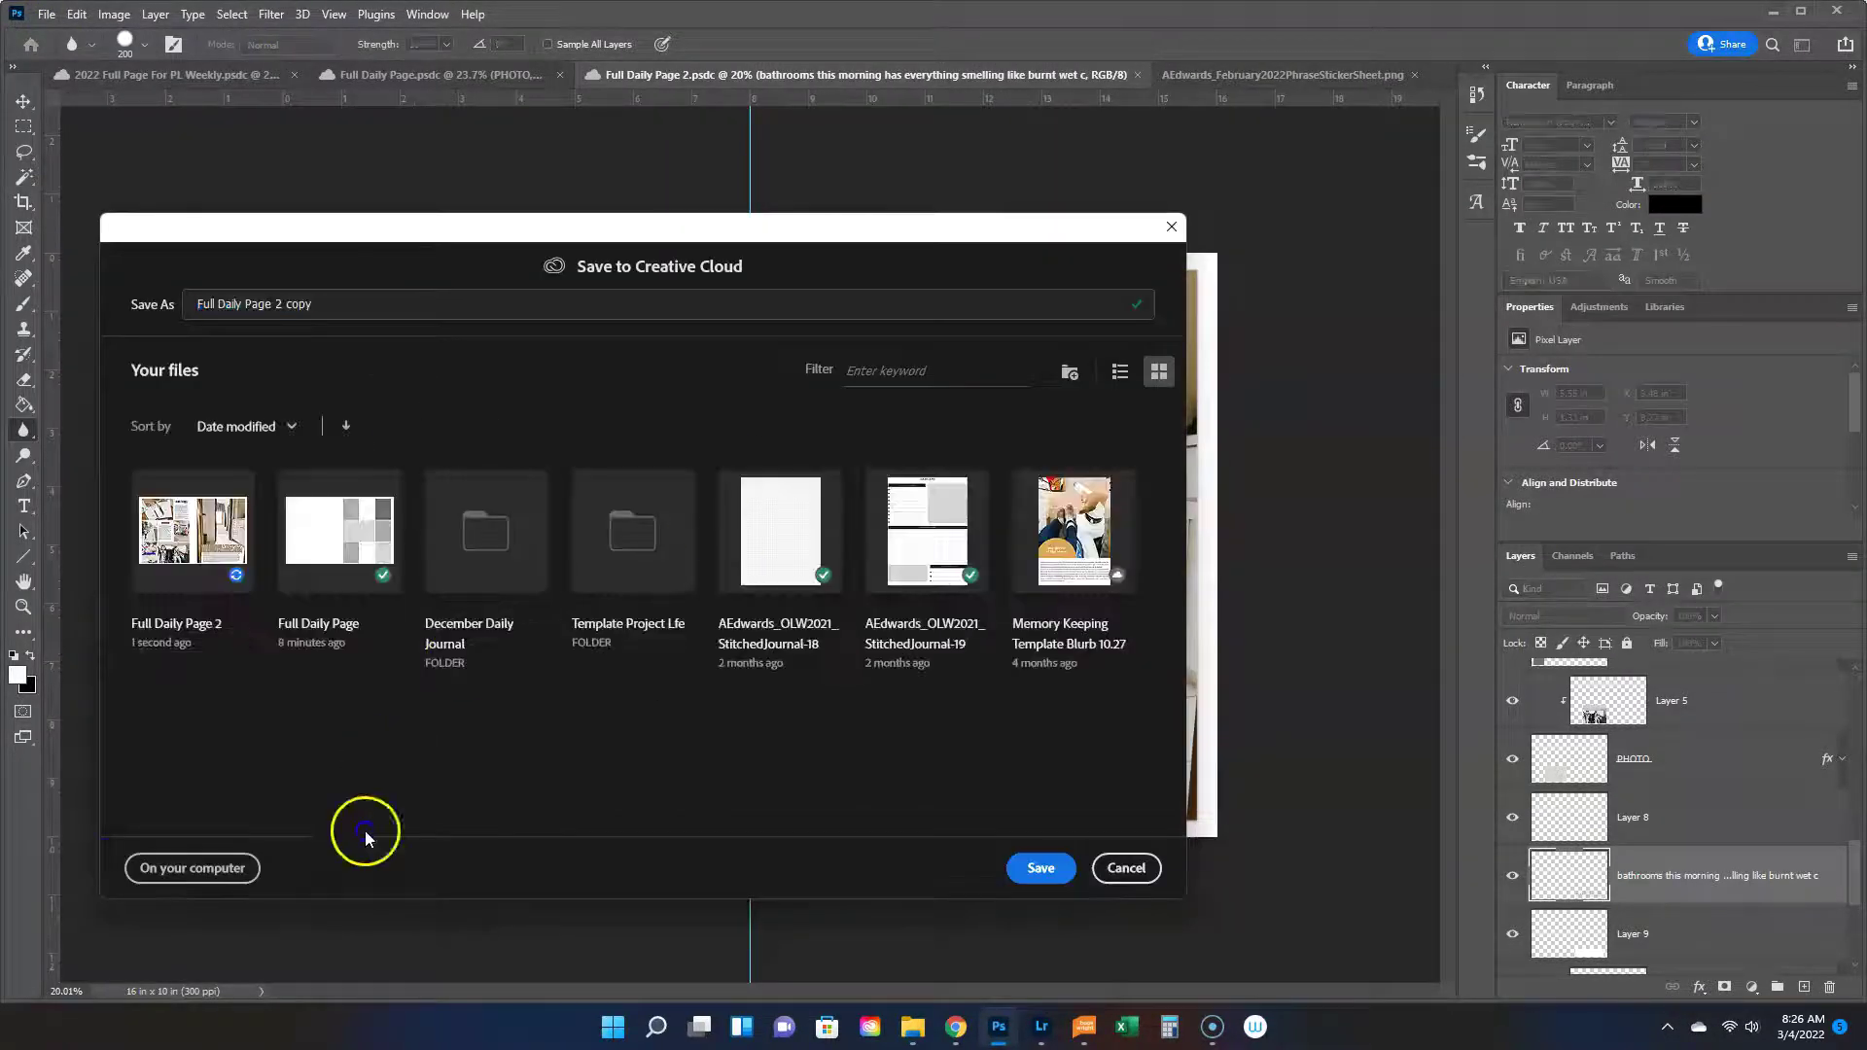
left_click(1038, 867)
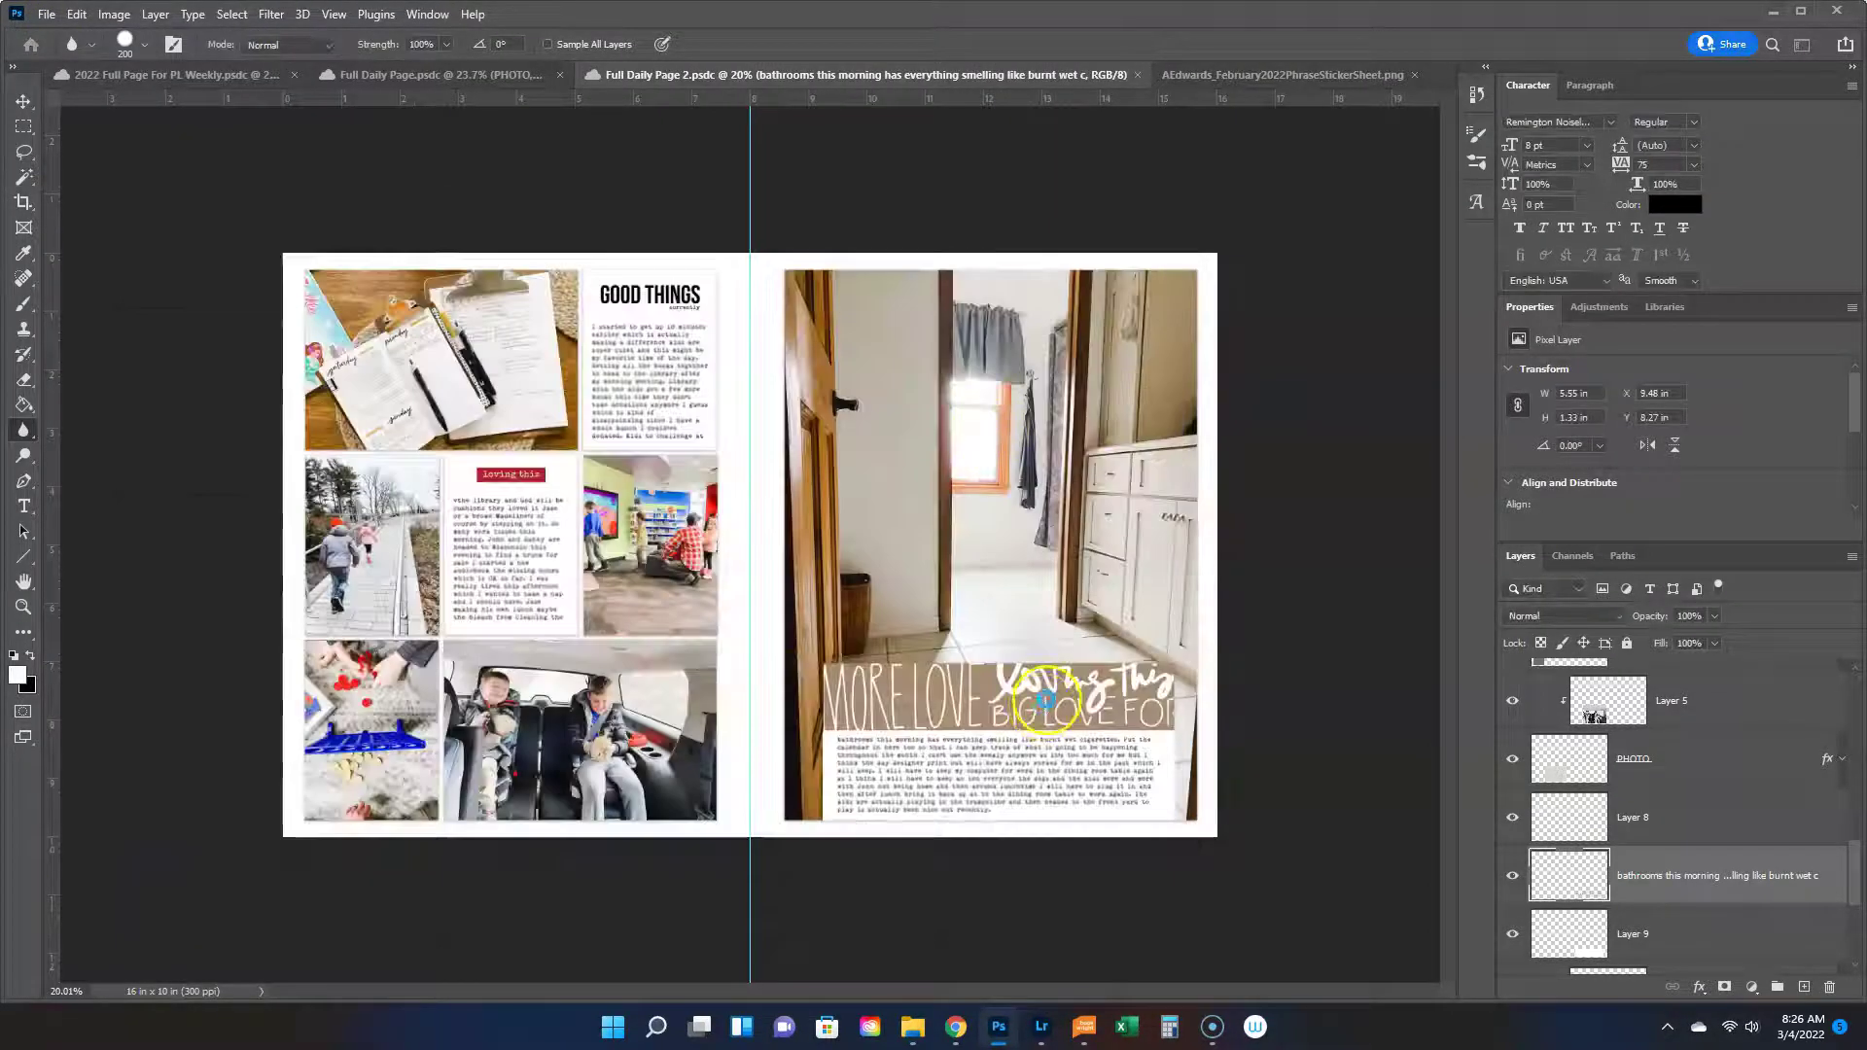
Save a JPEG copy named 2.21IG, then start adding photos from the computer in BookWright.
left_click(243, 798)
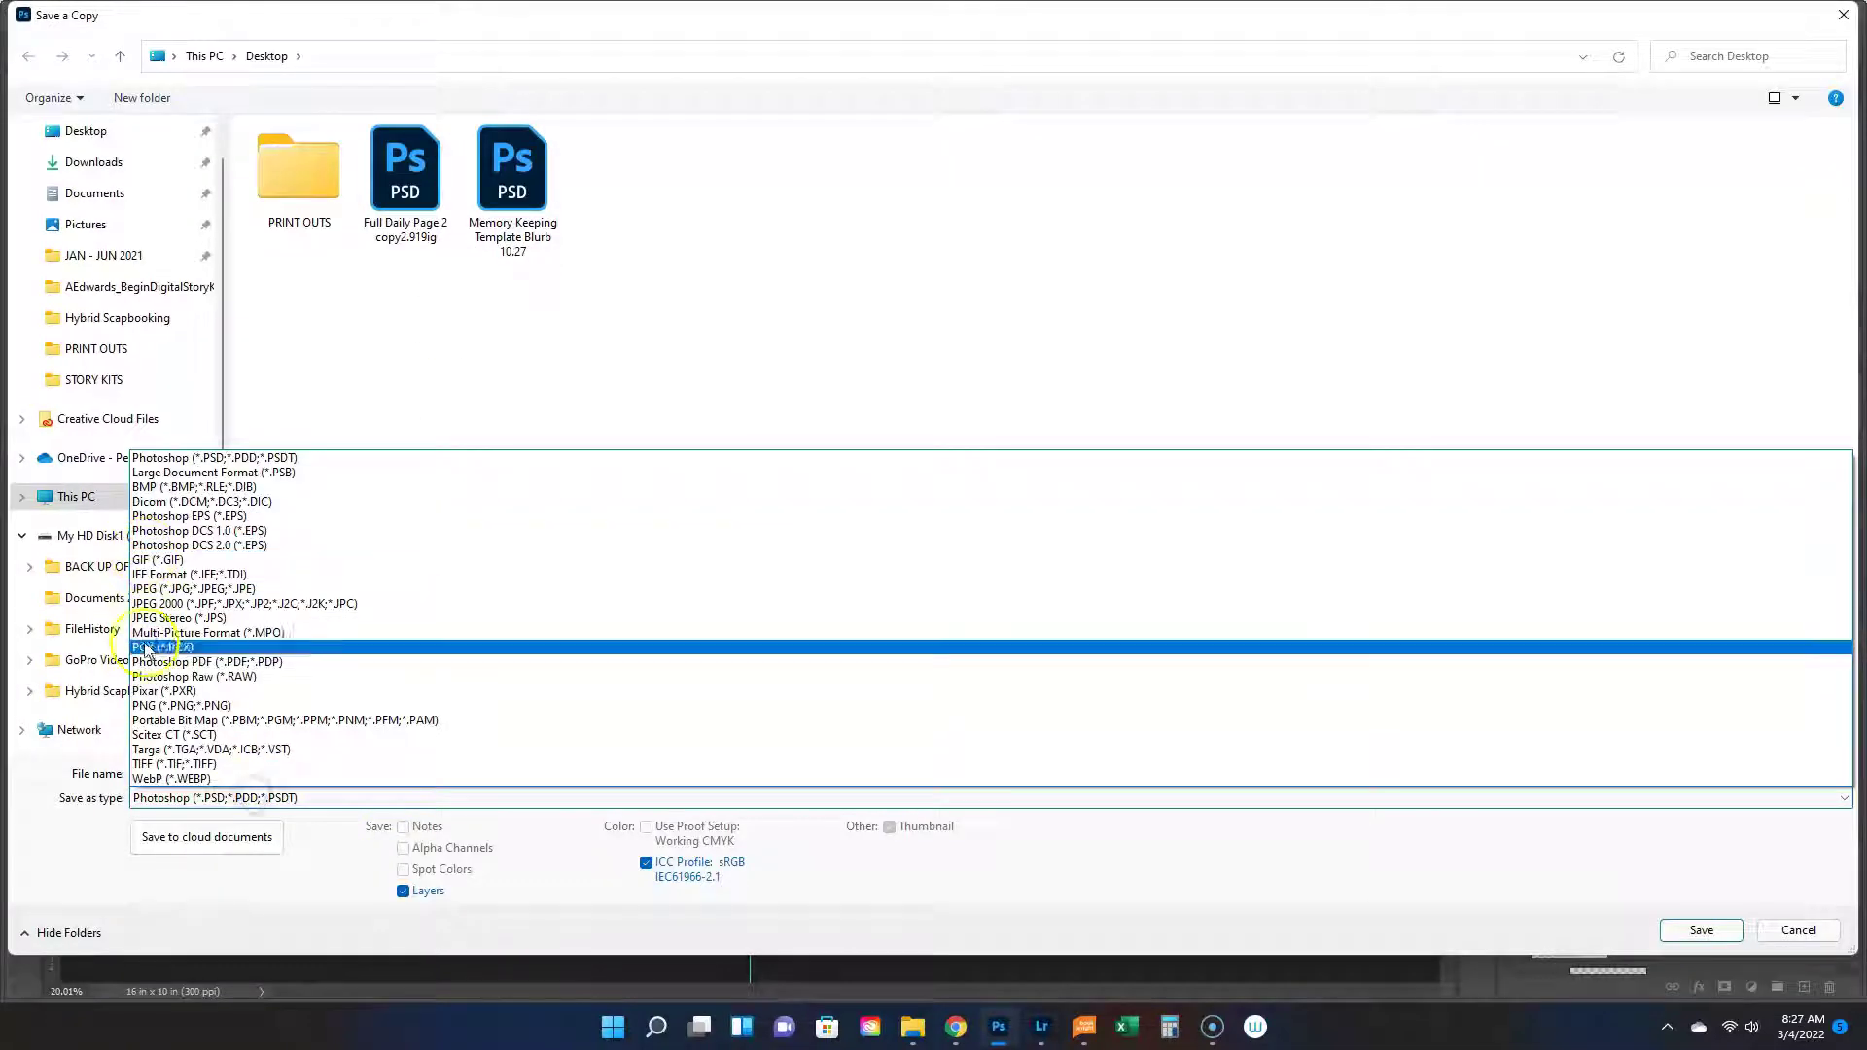
left_click(146, 589)
left_click(834, 184)
left_click(194, 772)
type("IG")
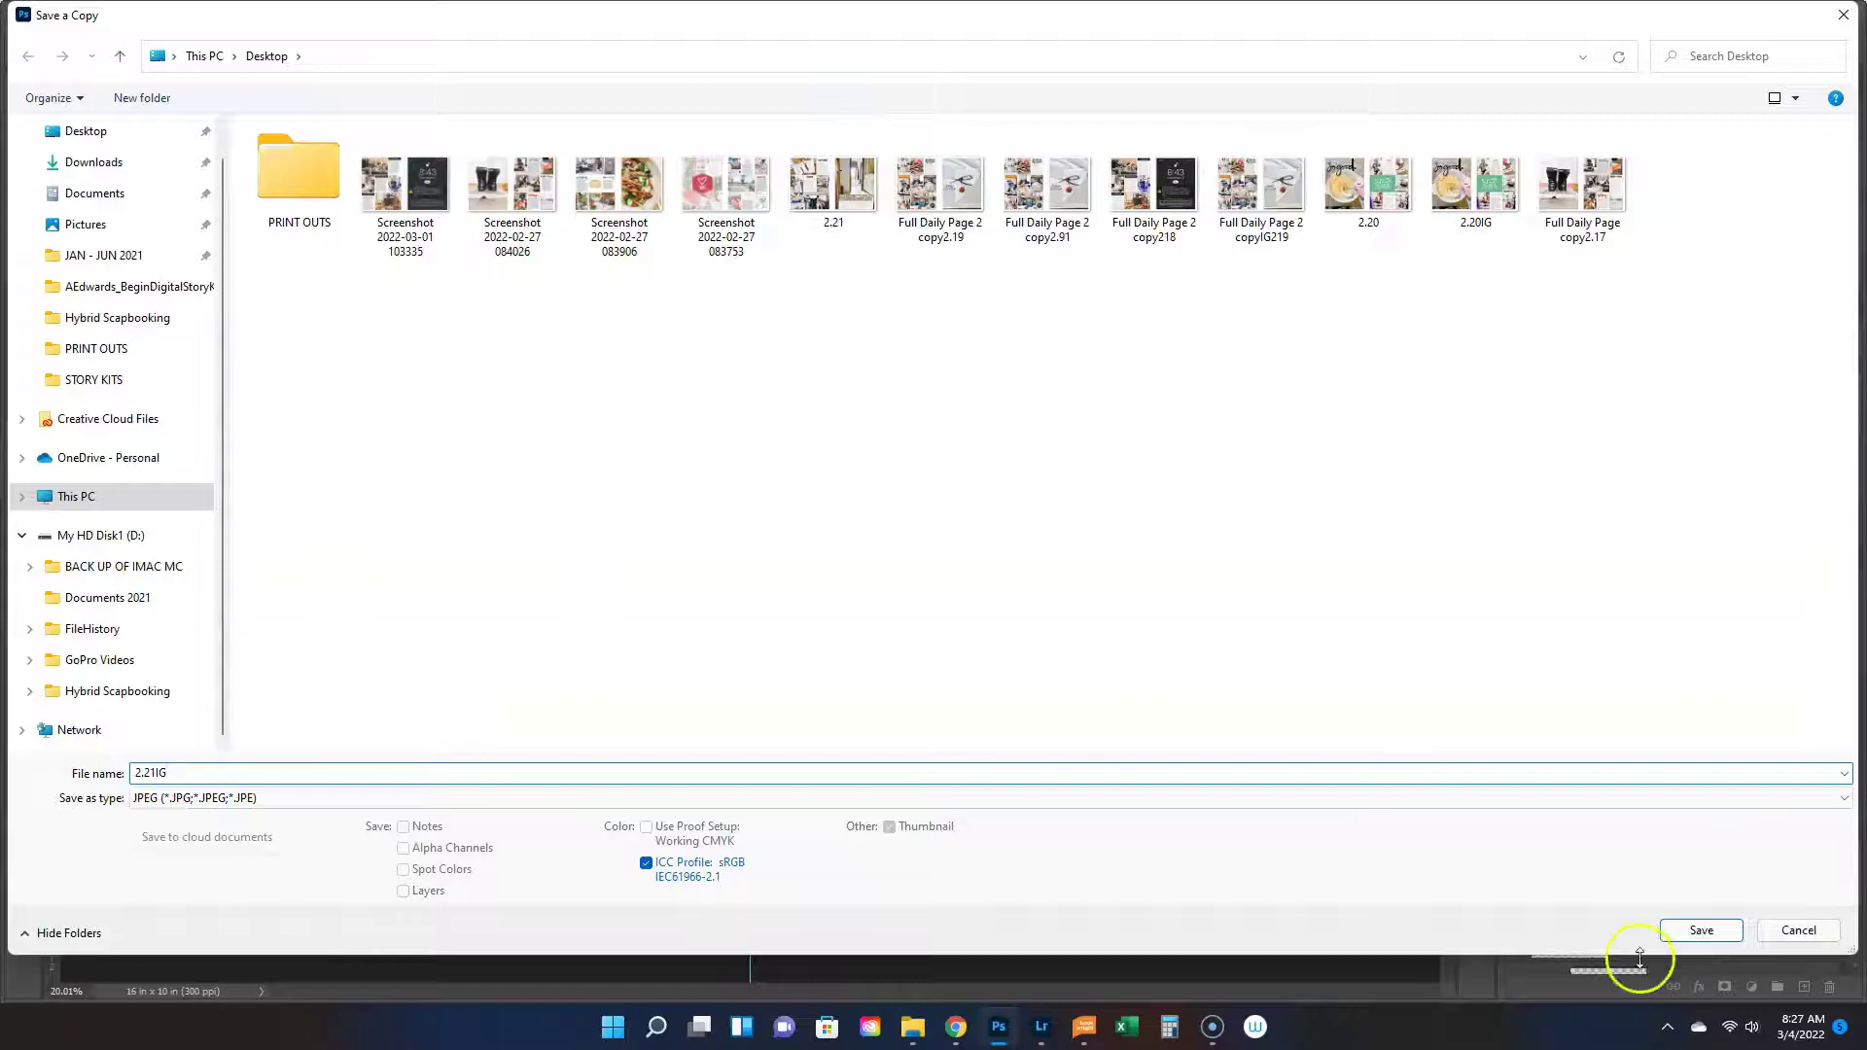
left_click(1702, 931)
left_click(1084, 1027)
left_click(277, 199)
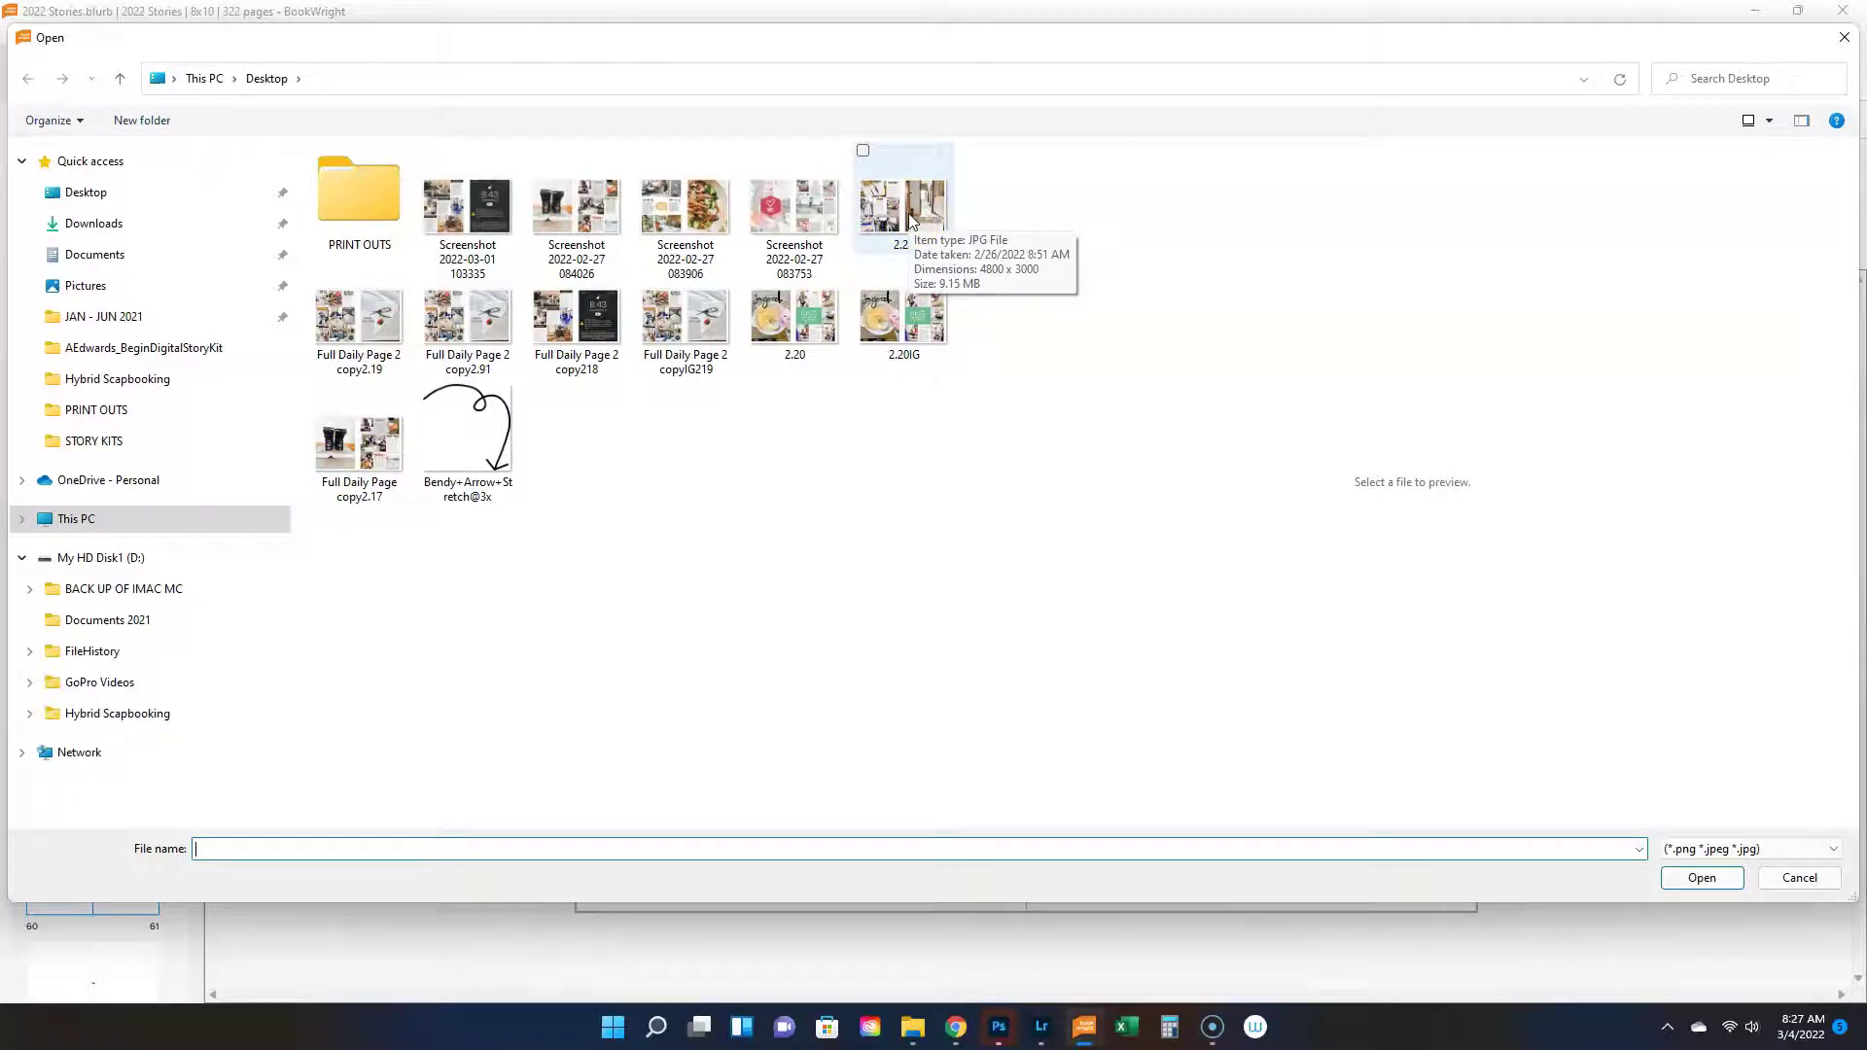
Close the photo browser and finish saving the 2.21IG JPEG at maximum quality.
left_click(1799, 878)
left_click(999, 1027)
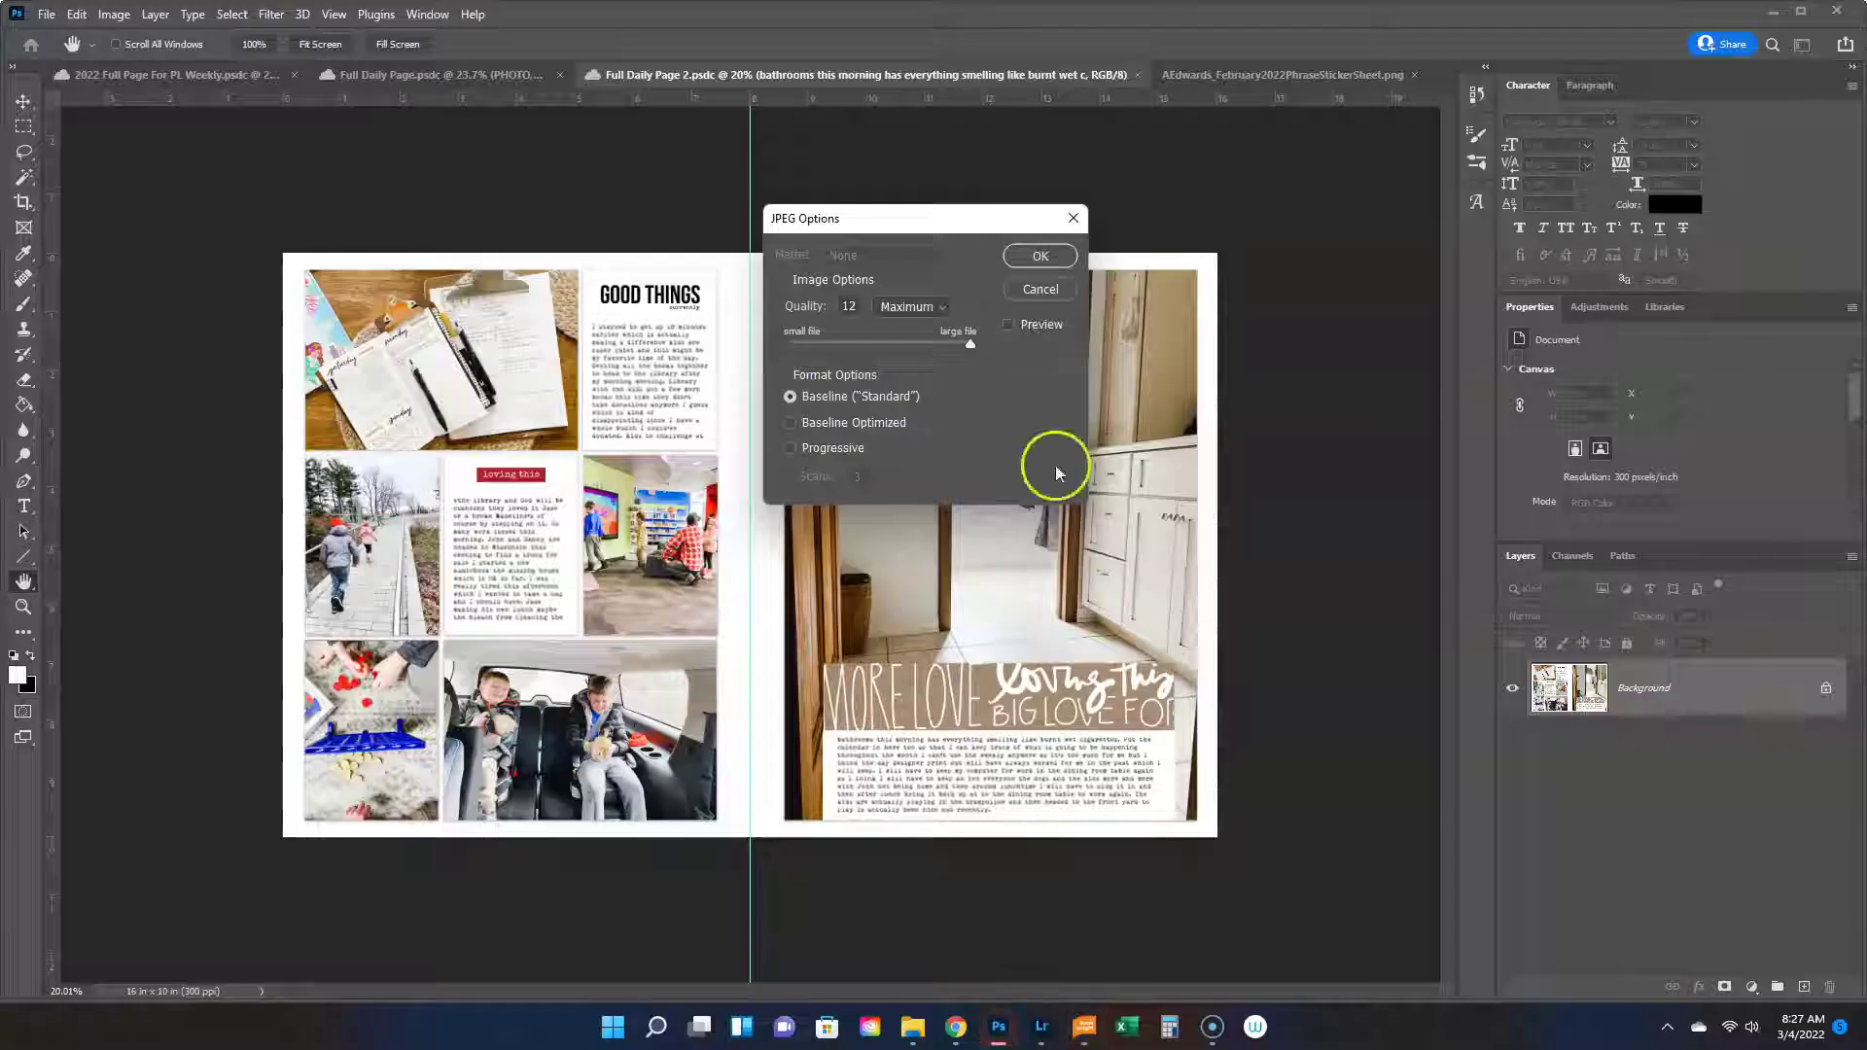
left_click(1040, 256)
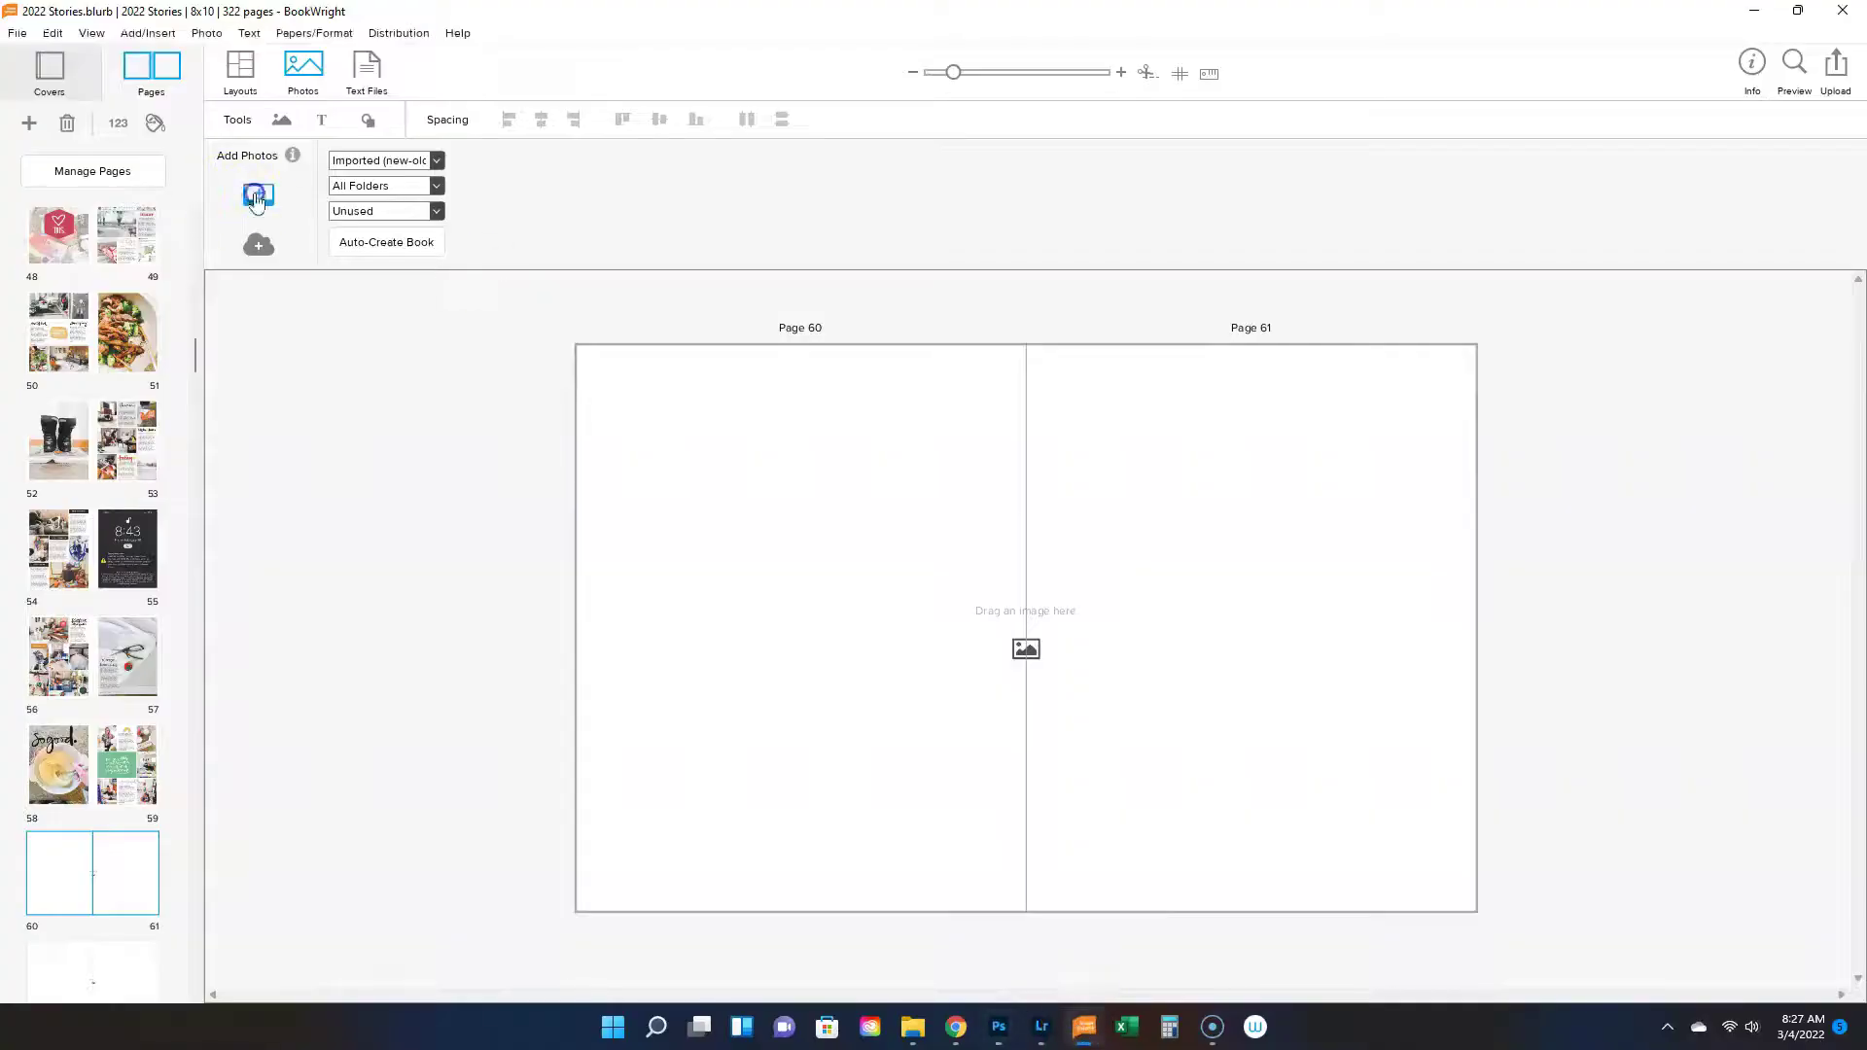
Import 2.21 into BookWright, place it across pages 60–61, and save the book.
left_click(256, 201)
left_click(938, 208)
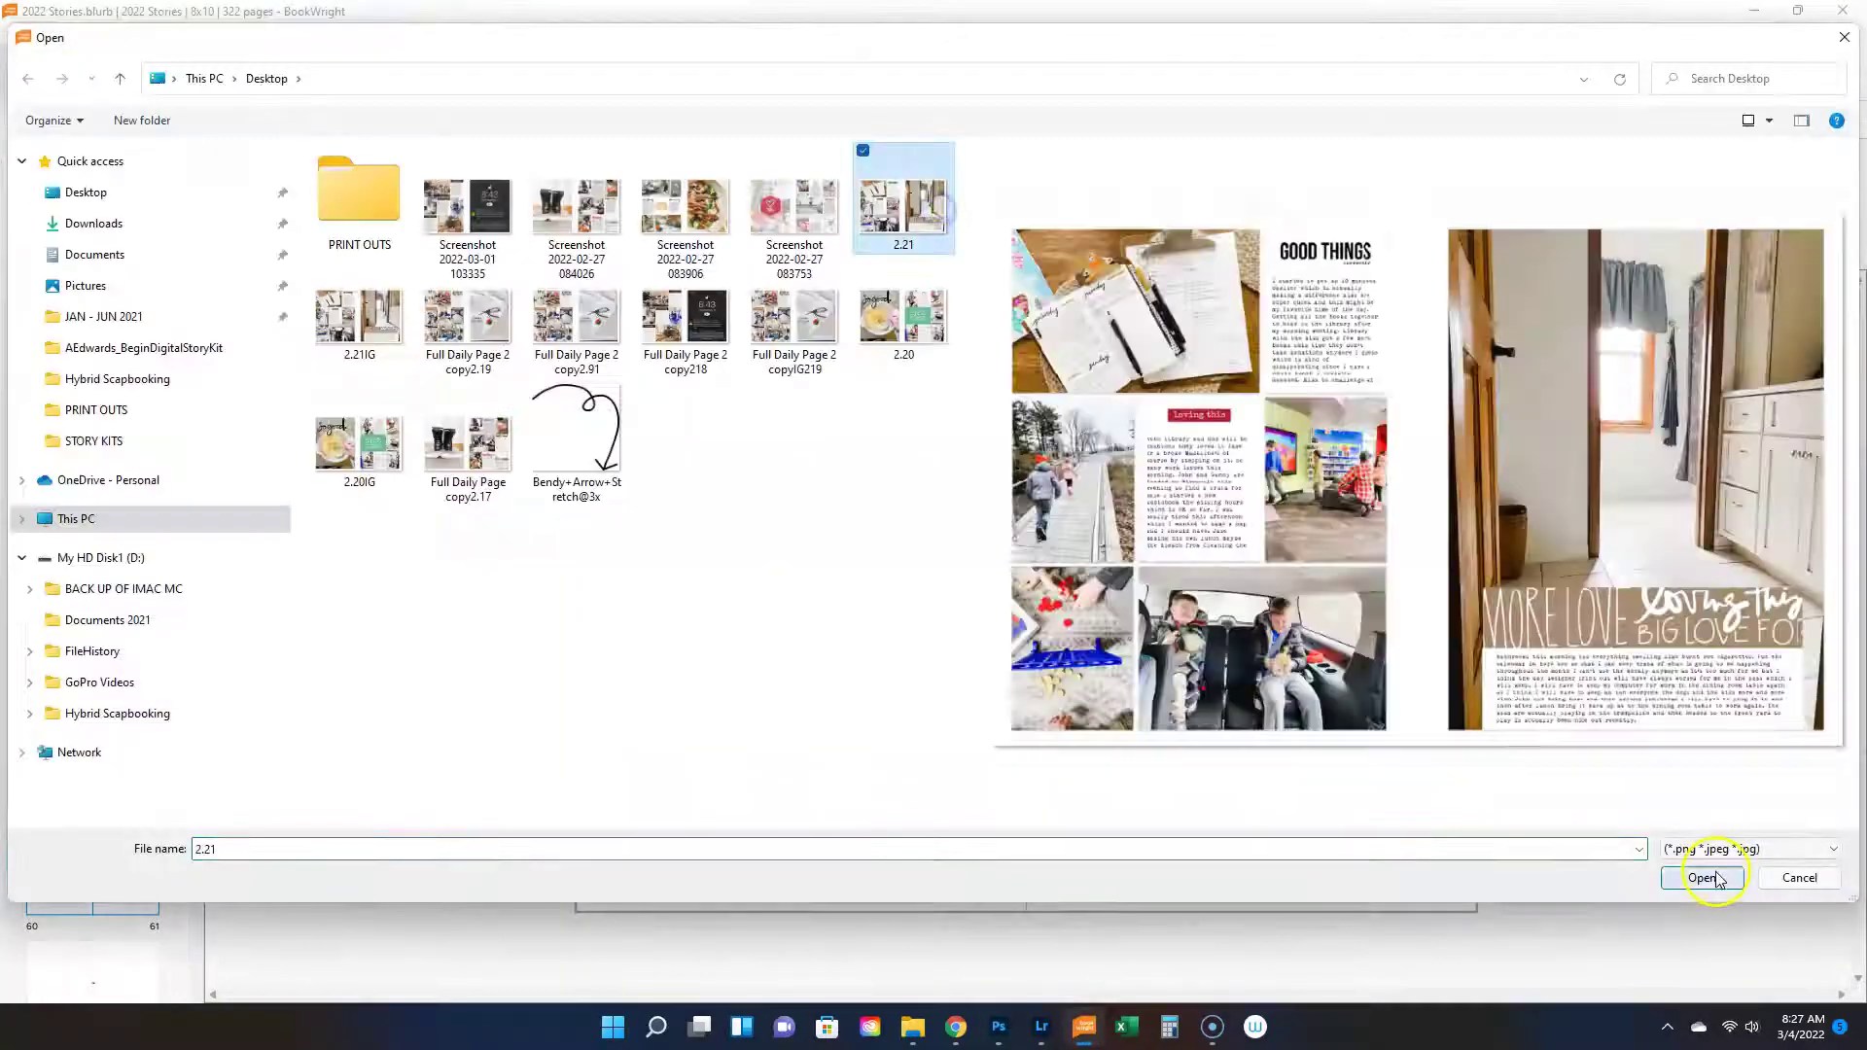
left_click(1717, 880)
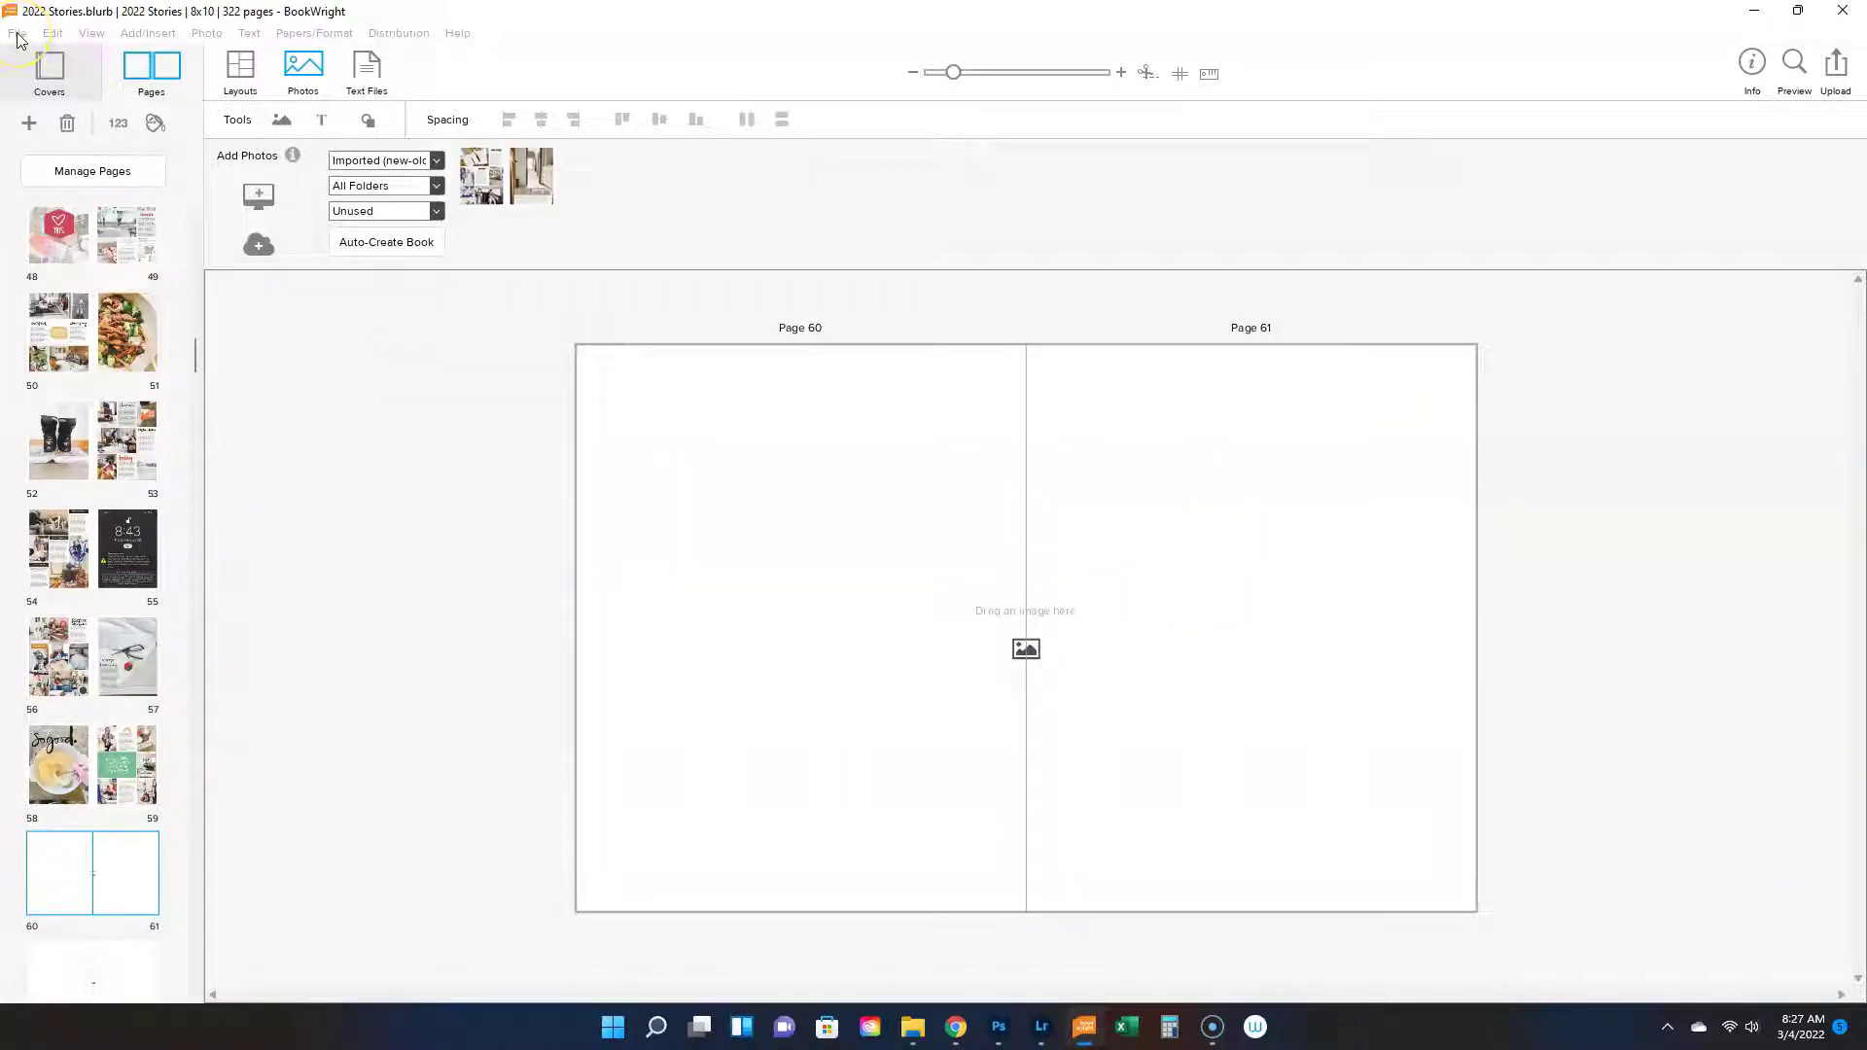
left_click_drag(488, 155, 367, 413)
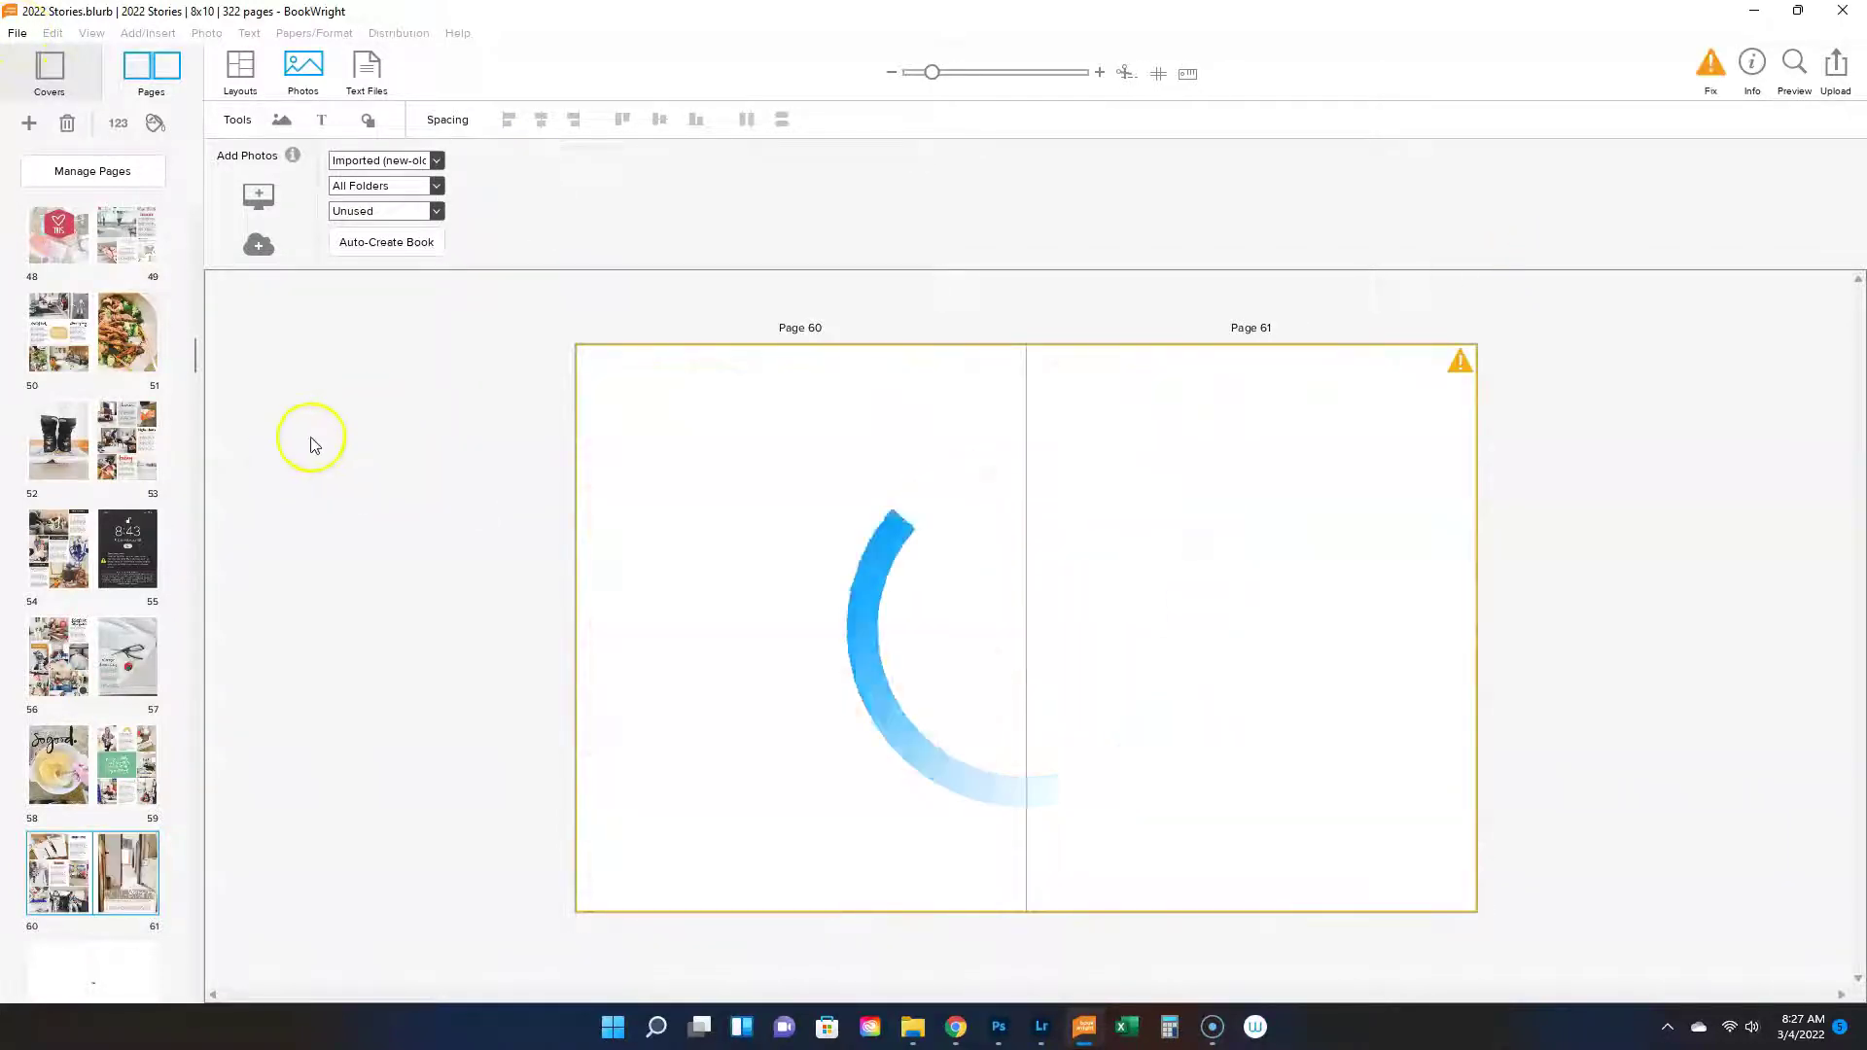
left_click(20, 36)
left_click(54, 231)
left_click(1039, 1031)
left_click(1006, 1034)
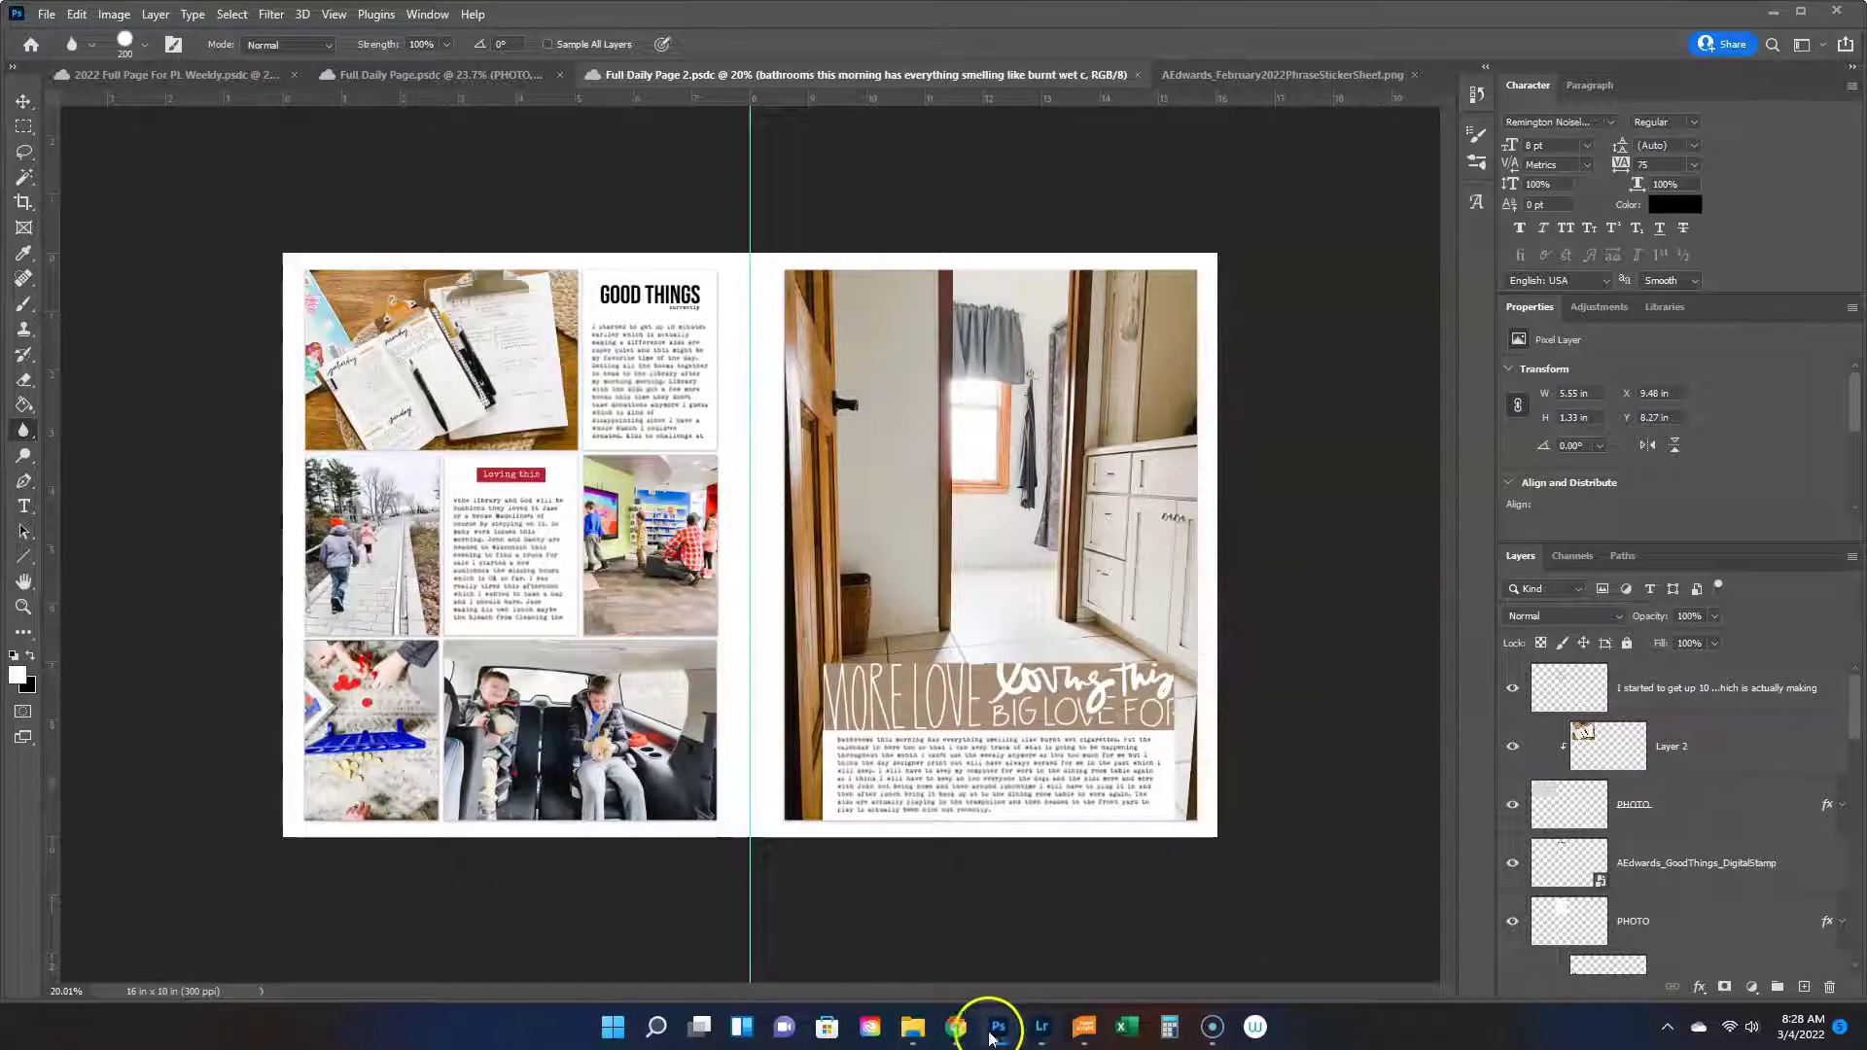
mouse_move(950, 1037)
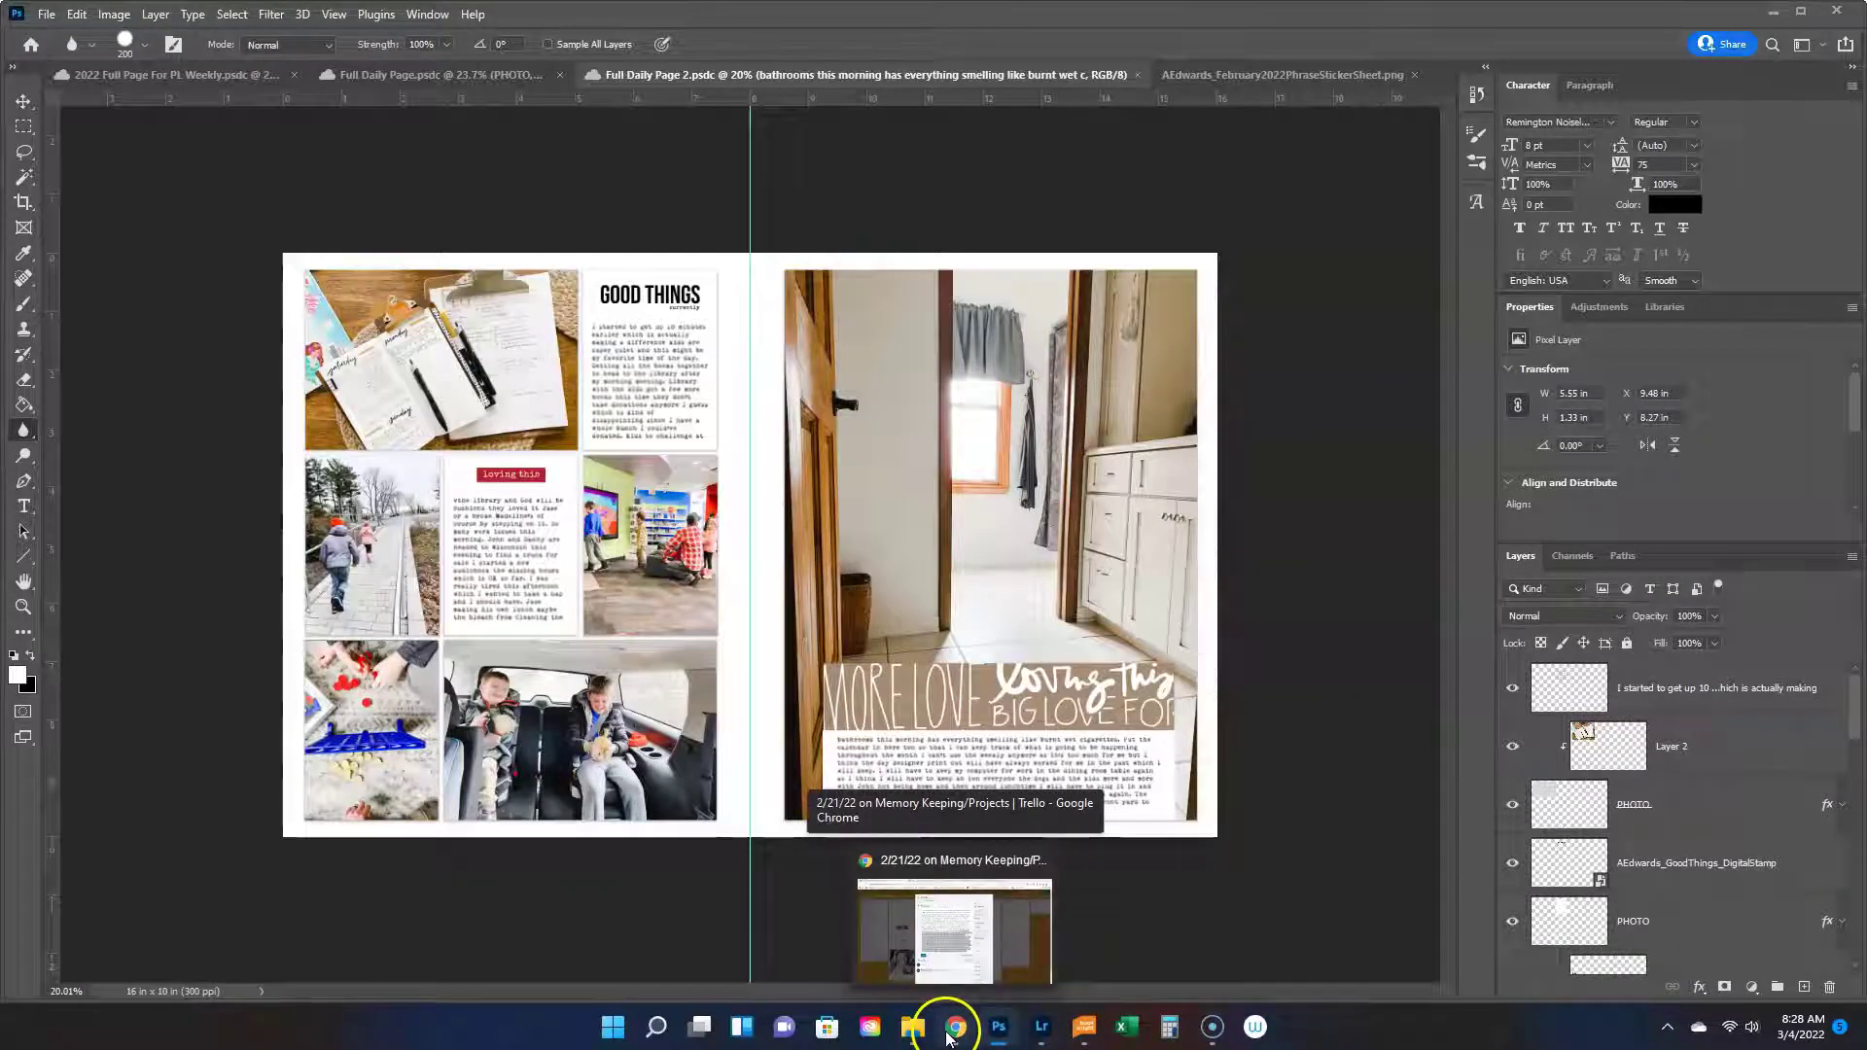